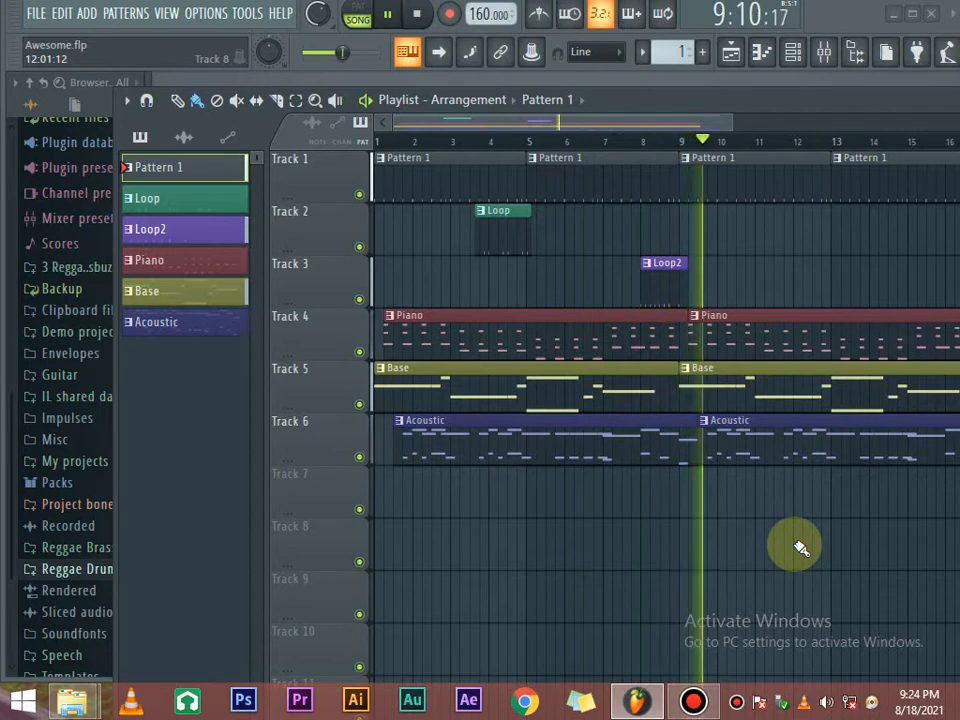
Stop the Awesome song playback so the position returns to 1:01:00.
key(space)
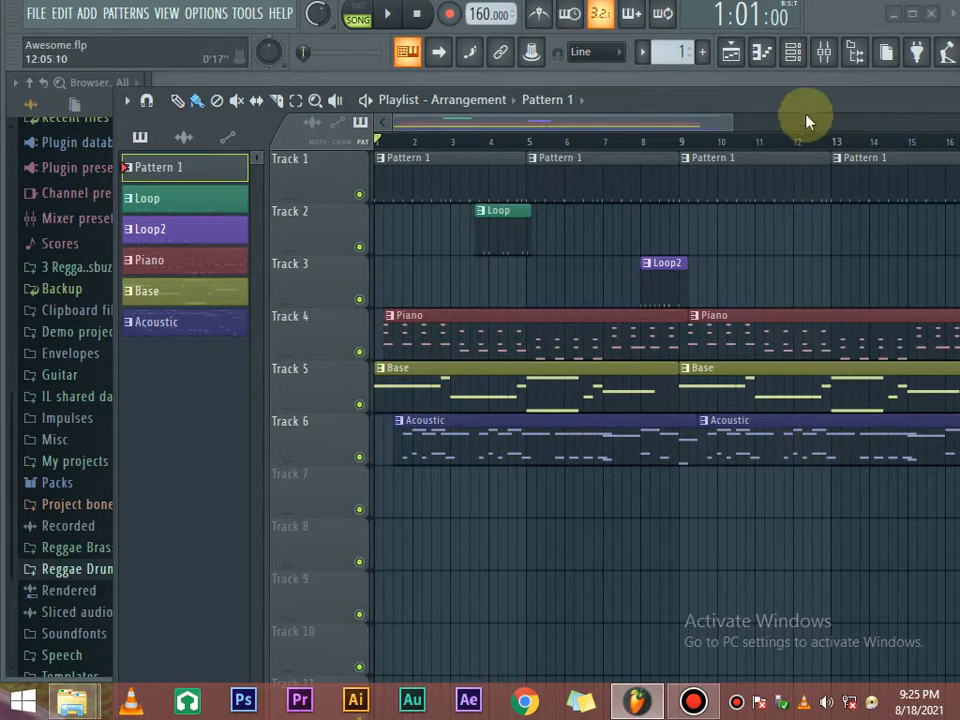
Start a new empty project with File > New, answering the save prompt.
click(791, 56)
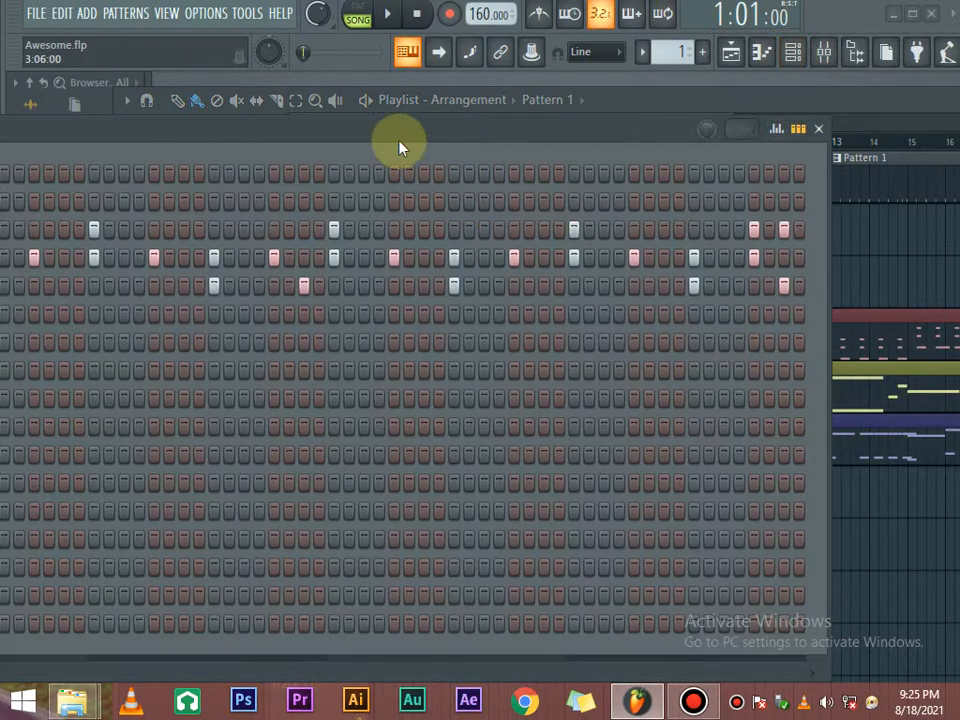
drag(398, 141, 747, 110)
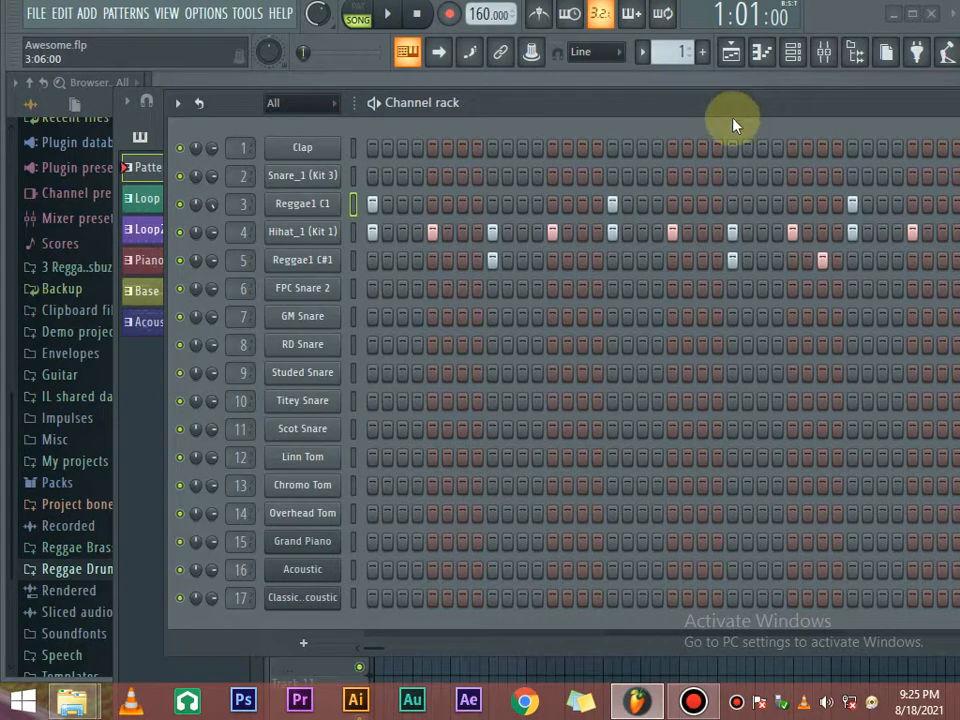
click(36, 13)
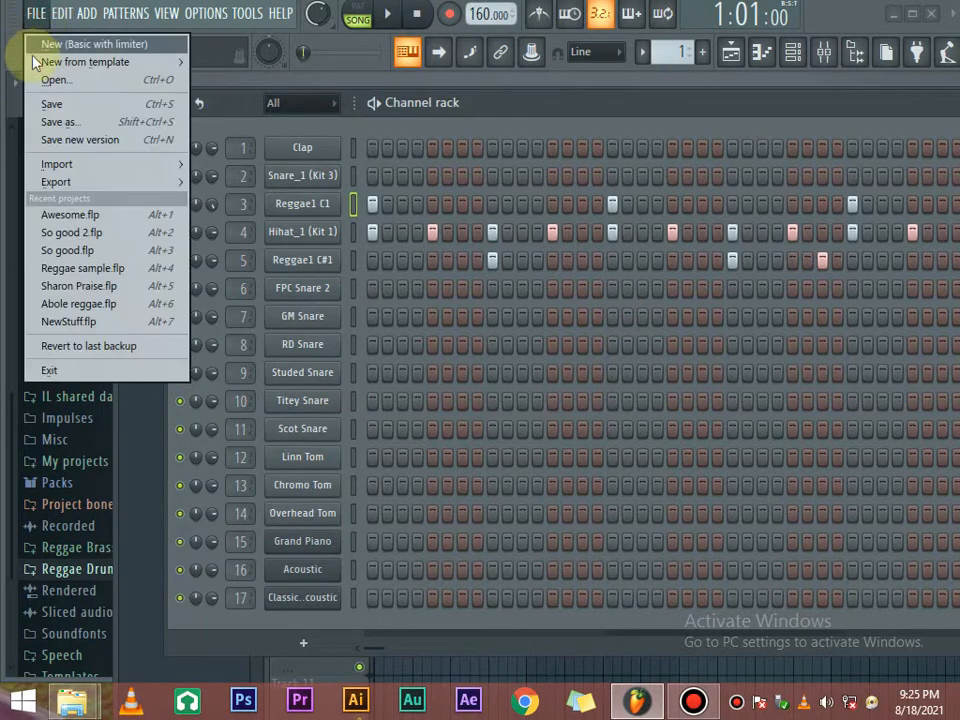
click(73, 47)
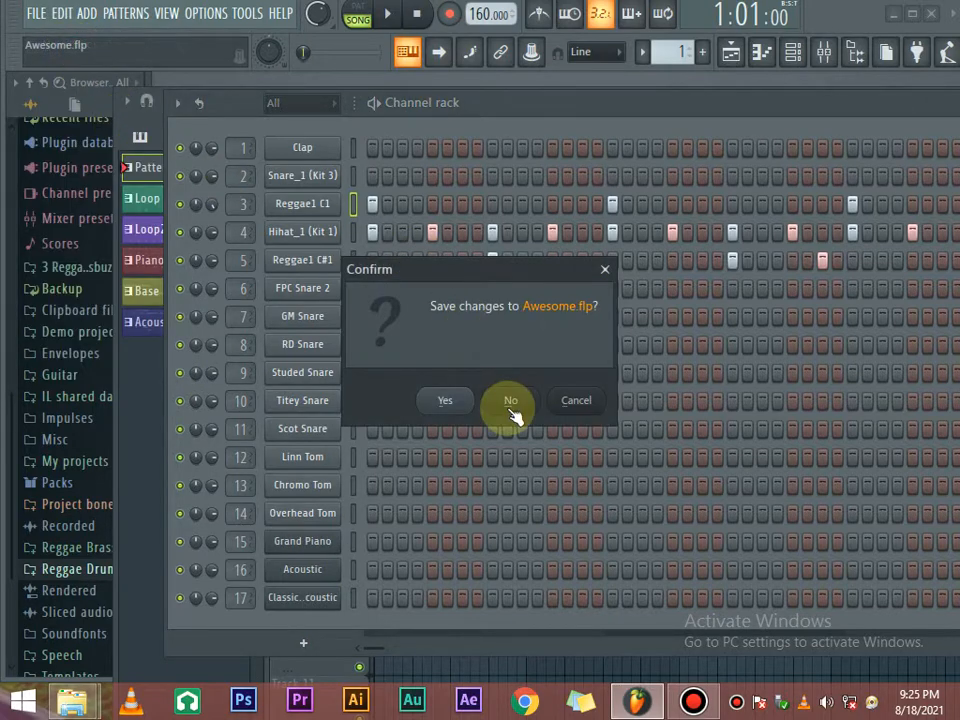
click(448, 406)
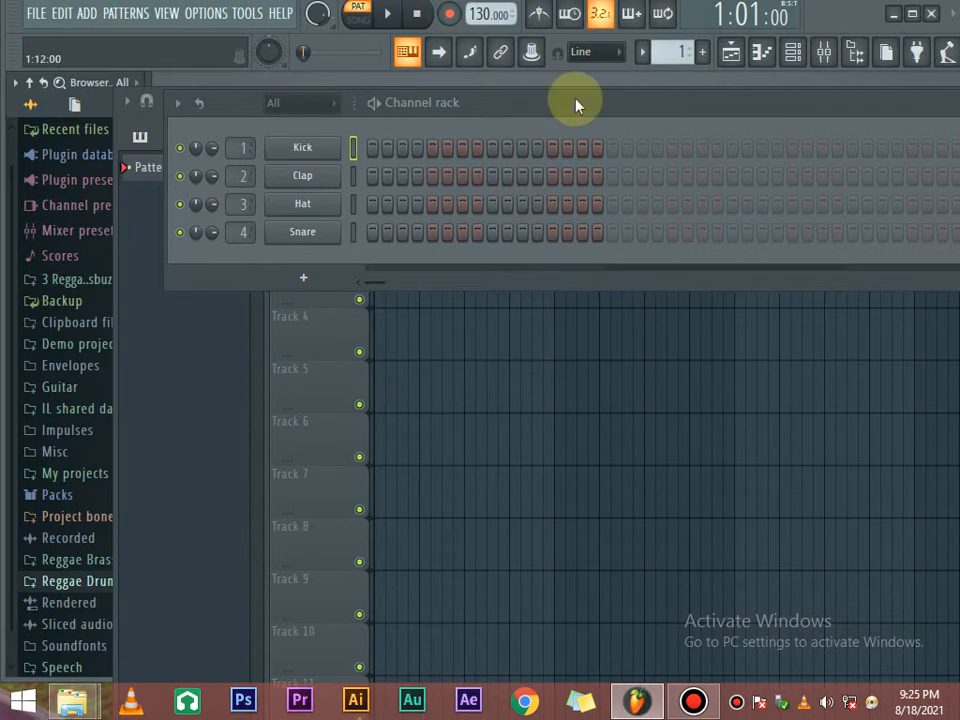
Move and resize the Channel rack so the empty playlist is visible.
drag(574, 103, 386, 195)
drag(597, 205, 315, 208)
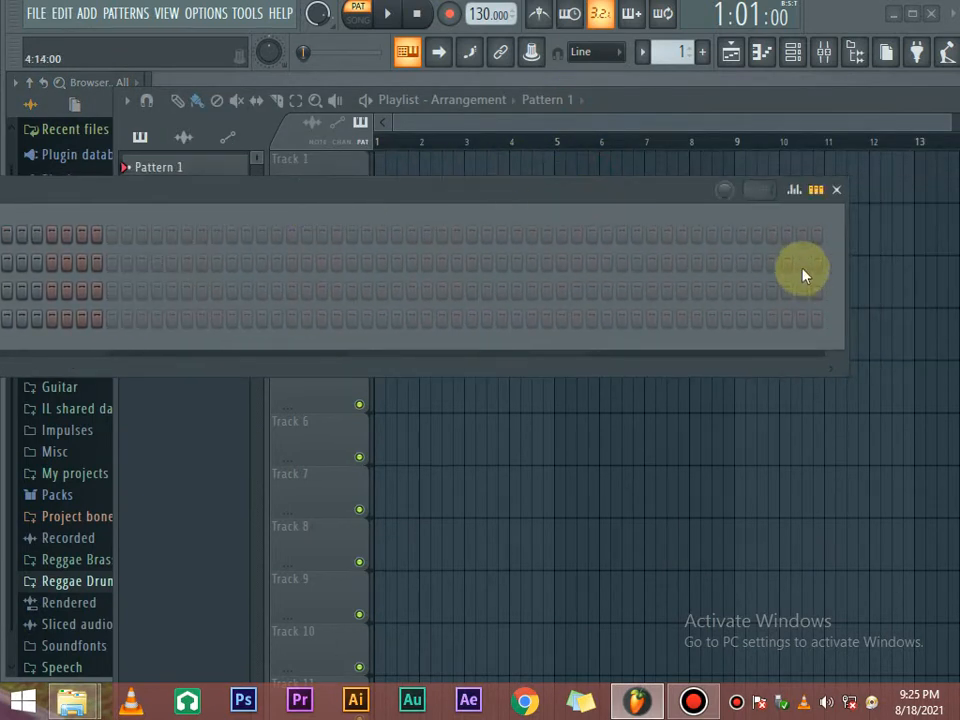
drag(847, 271, 193, 237)
drag(33, 191, 695, 177)
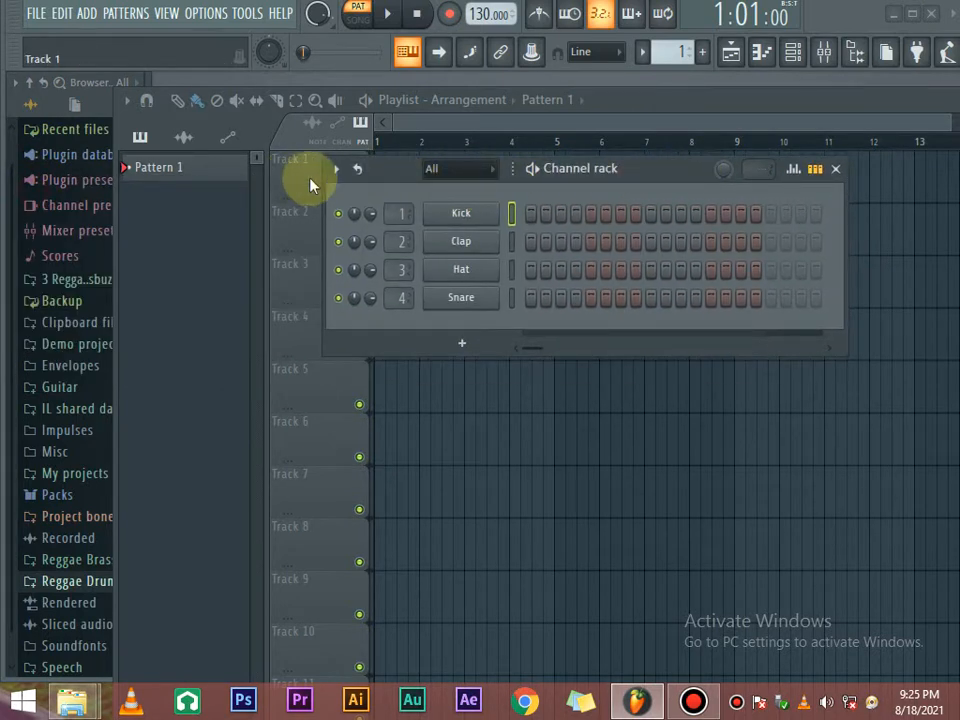
click(337, 169)
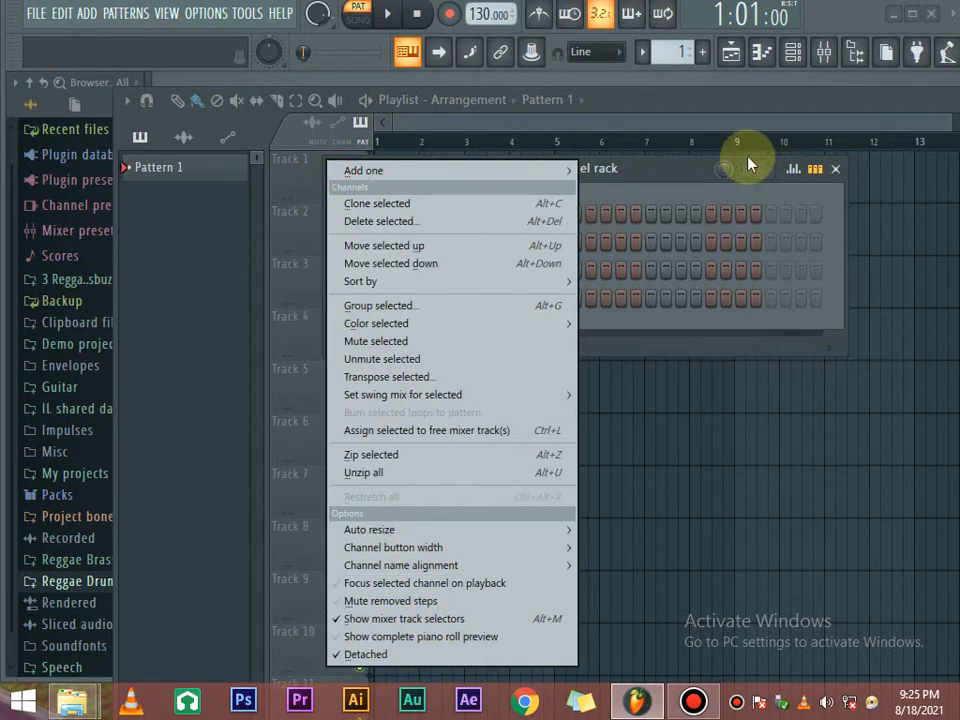
mouse_move(674, 169)
mouse_down()
mouse_move(686, 223)
mouse_move(658, 172)
mouse_up()
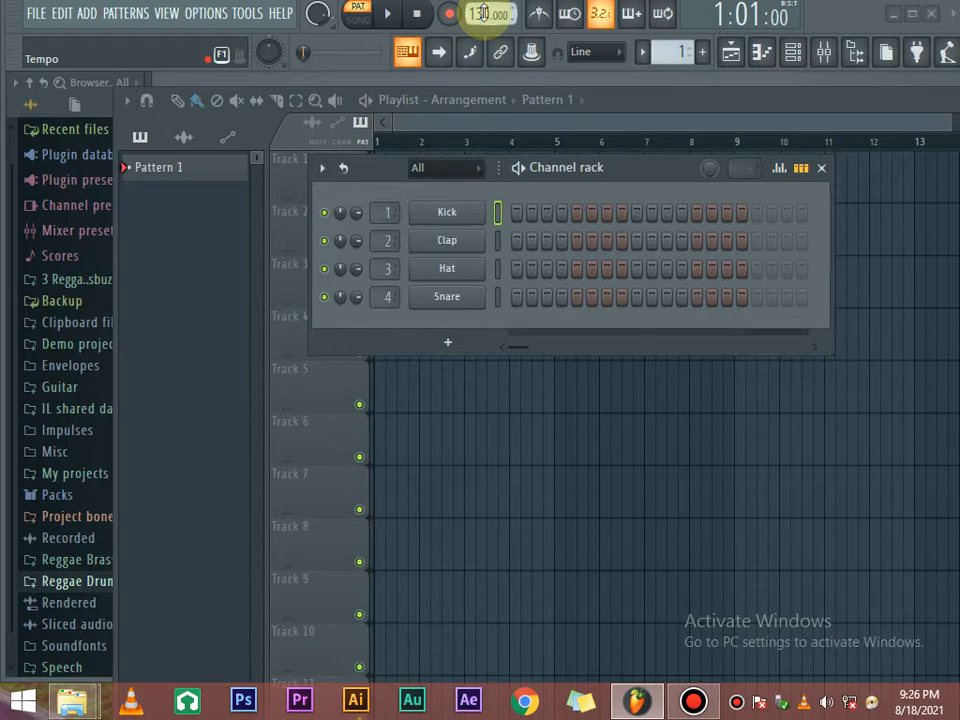
Scroll the tempo display down toward 90 BPM.
key(g)
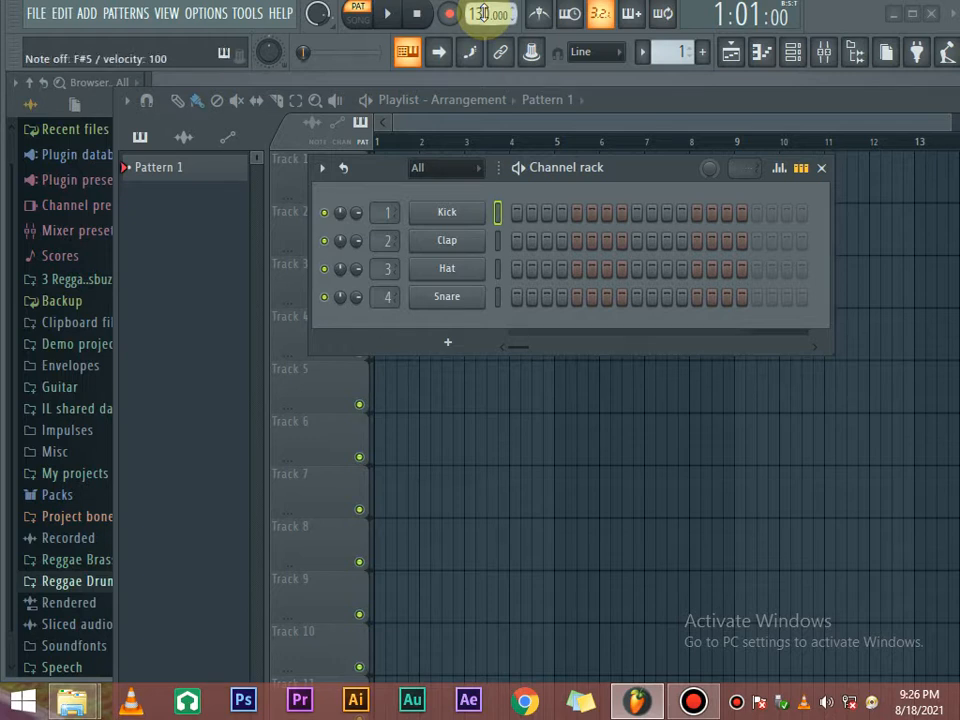
scroll(484, 13, up, 20)
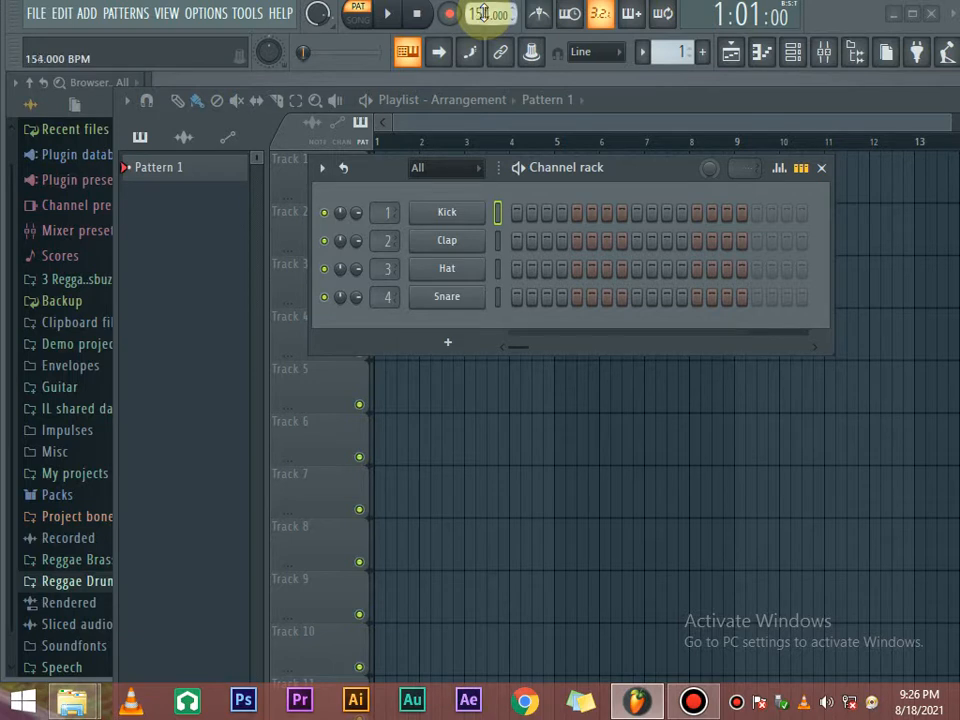
scroll(484, 13, down, 8)
scroll(484, 13, down, 17)
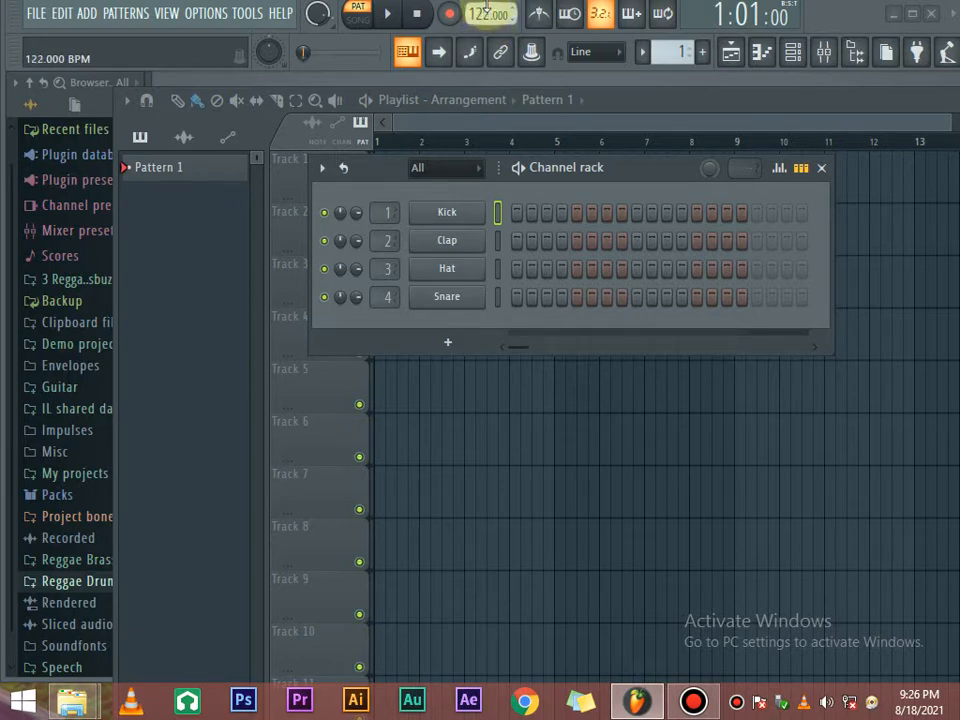
scroll(484, 13, down, 12)
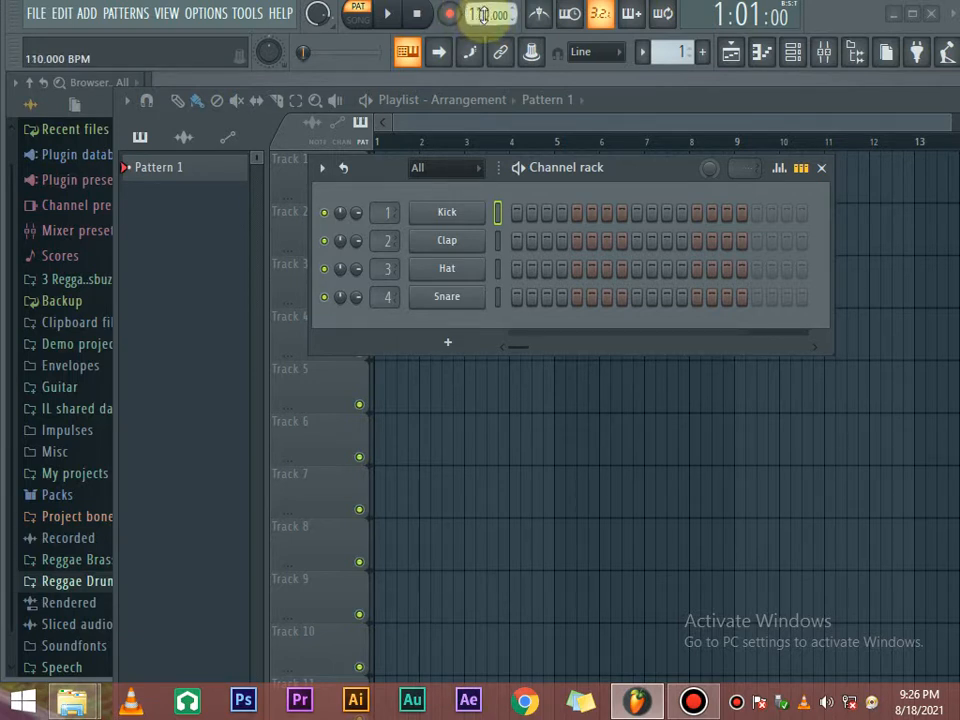
scroll(484, 14, down, 20)
scroll(484, 14, up, 3)
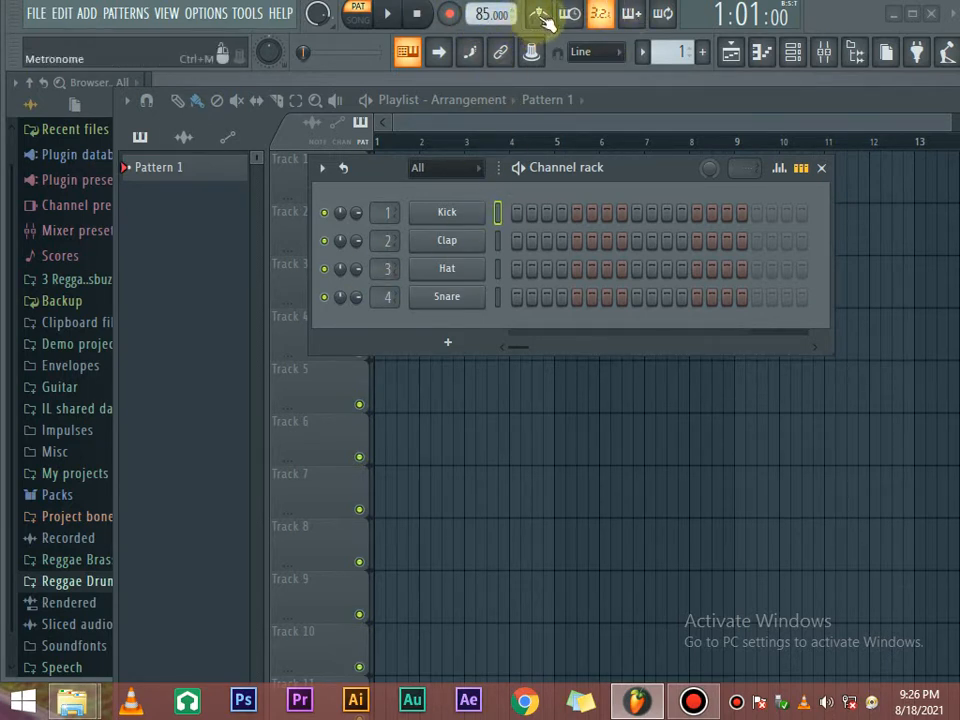
Turn the metronome on and play the pattern while settling the tempo at 90 BPM.
click(545, 20)
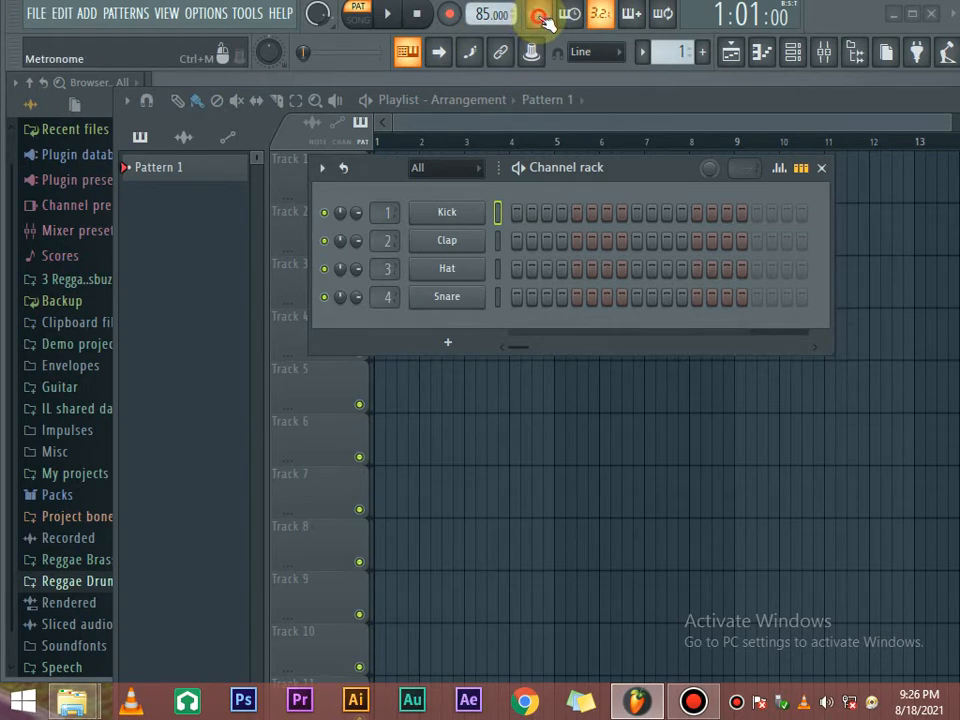
key(space)
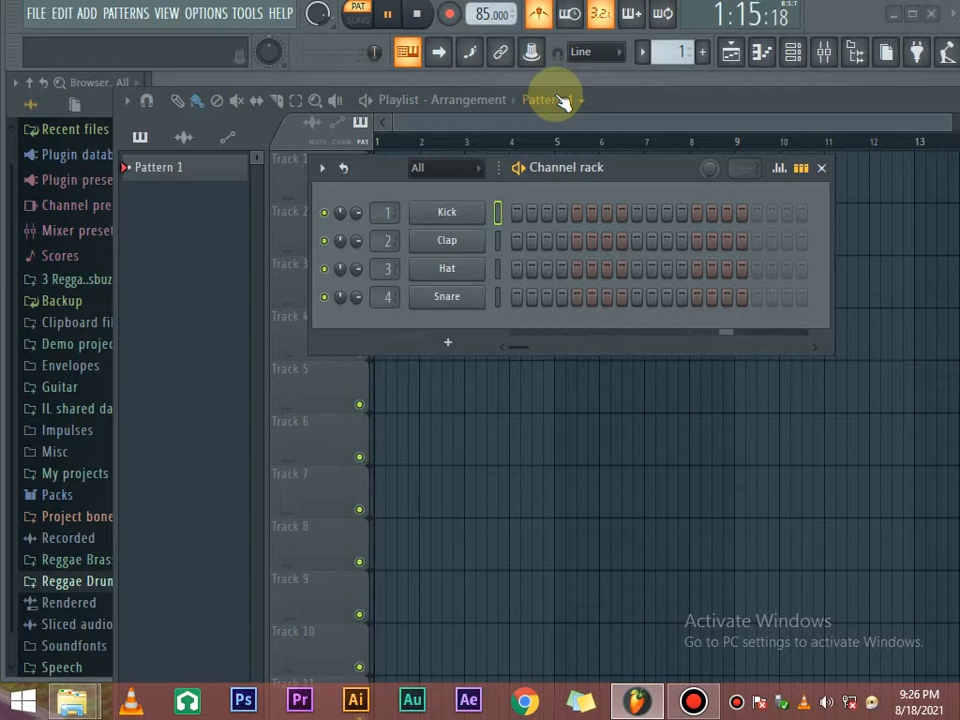
key(space)
scroll(487, 20, down, 7)
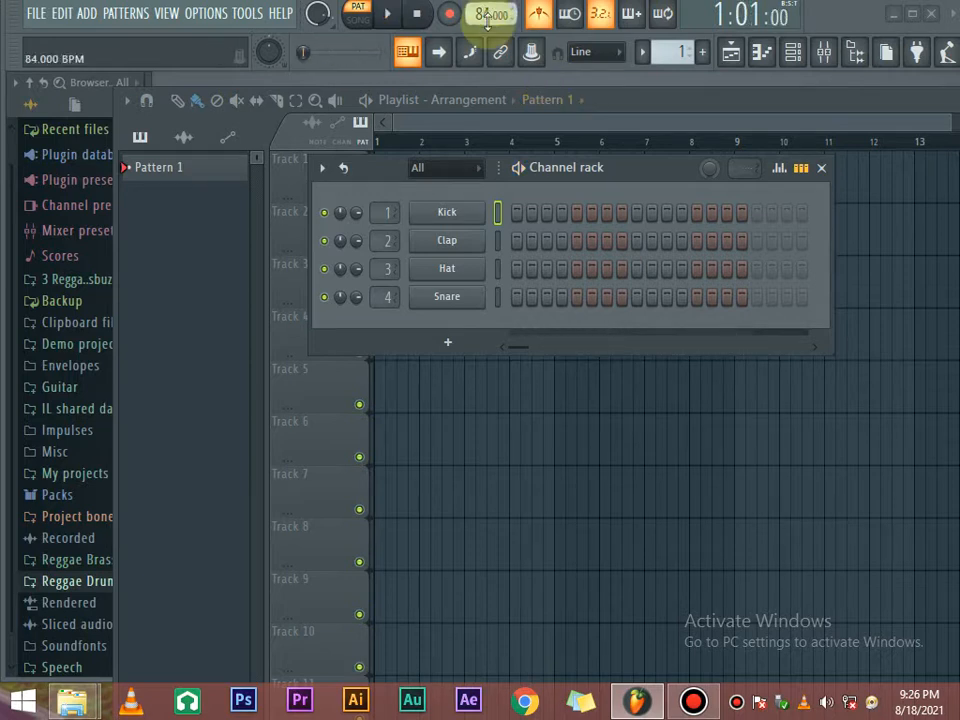
key(space)
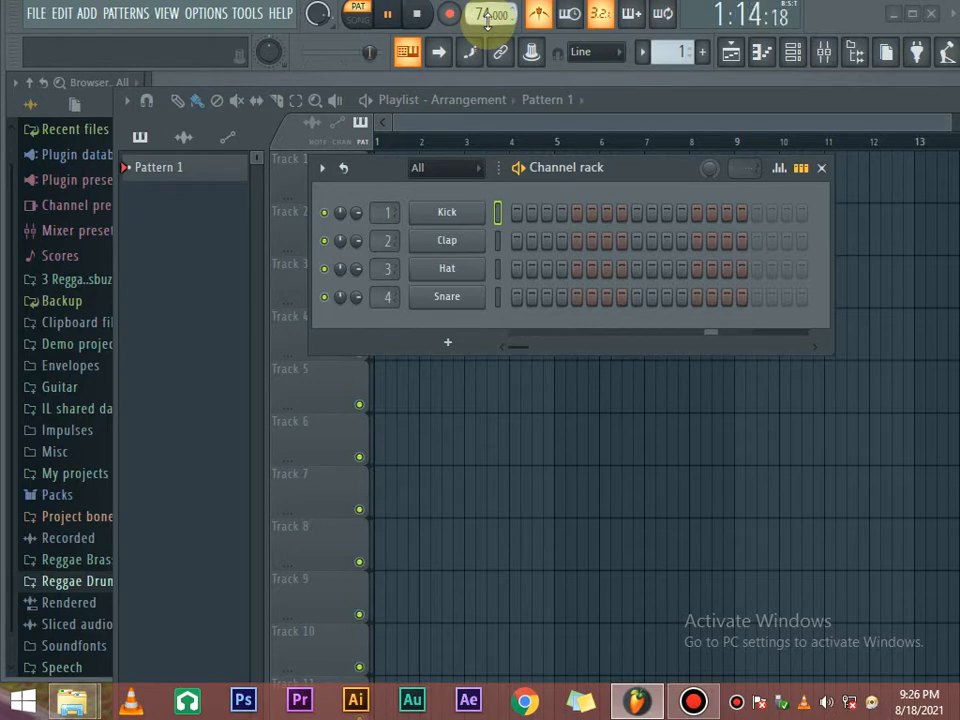
scroll(487, 20, up, 5)
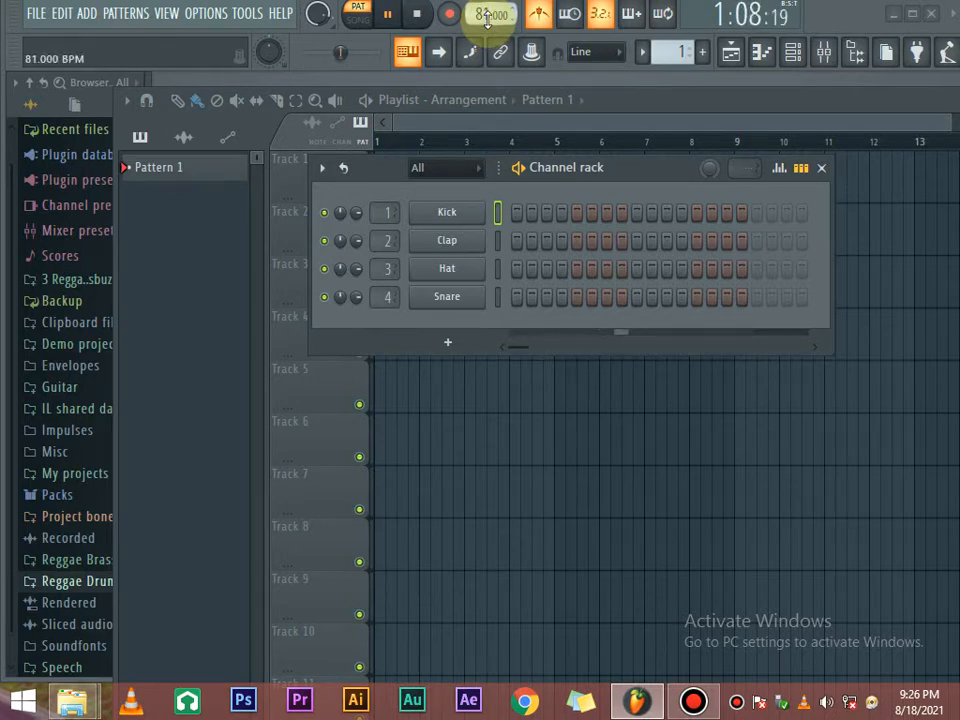
scroll(487, 20, up, 3)
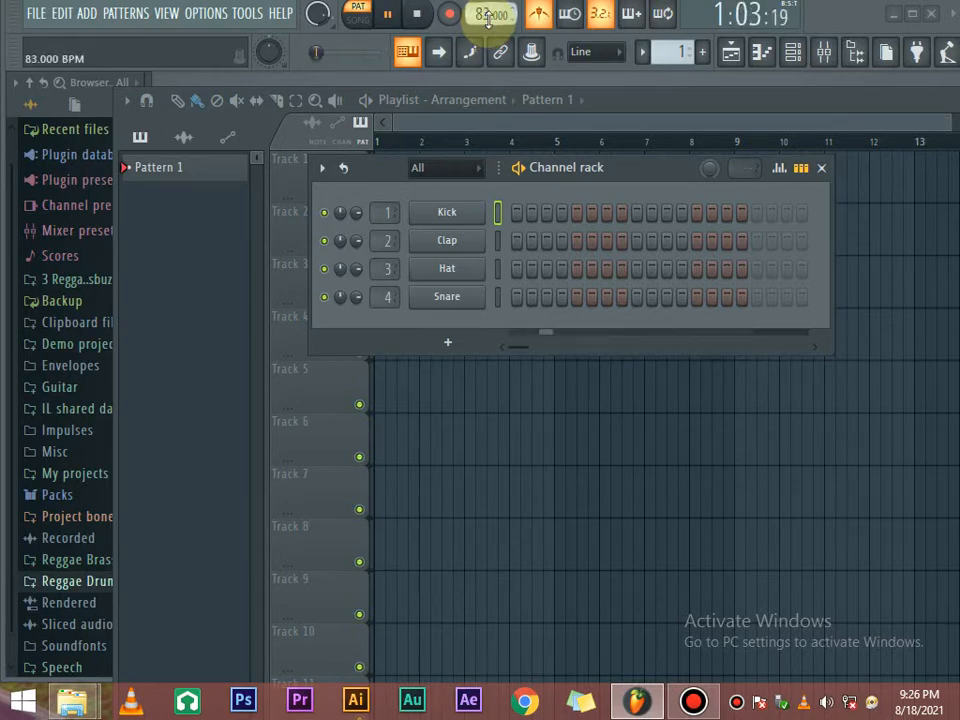
scroll(487, 20, up, 6)
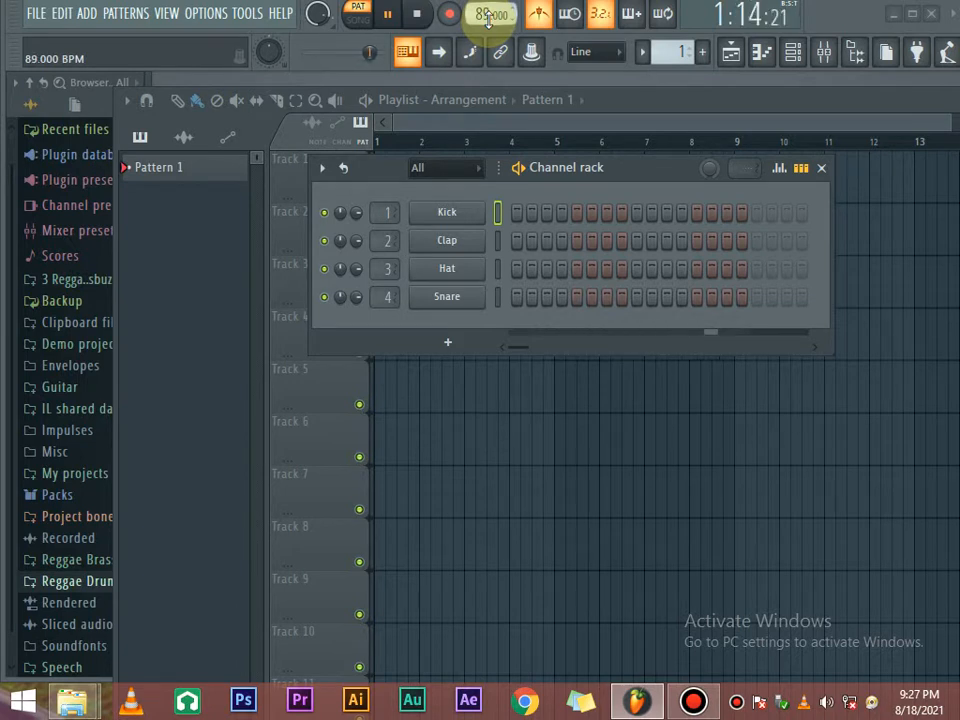
key(space)
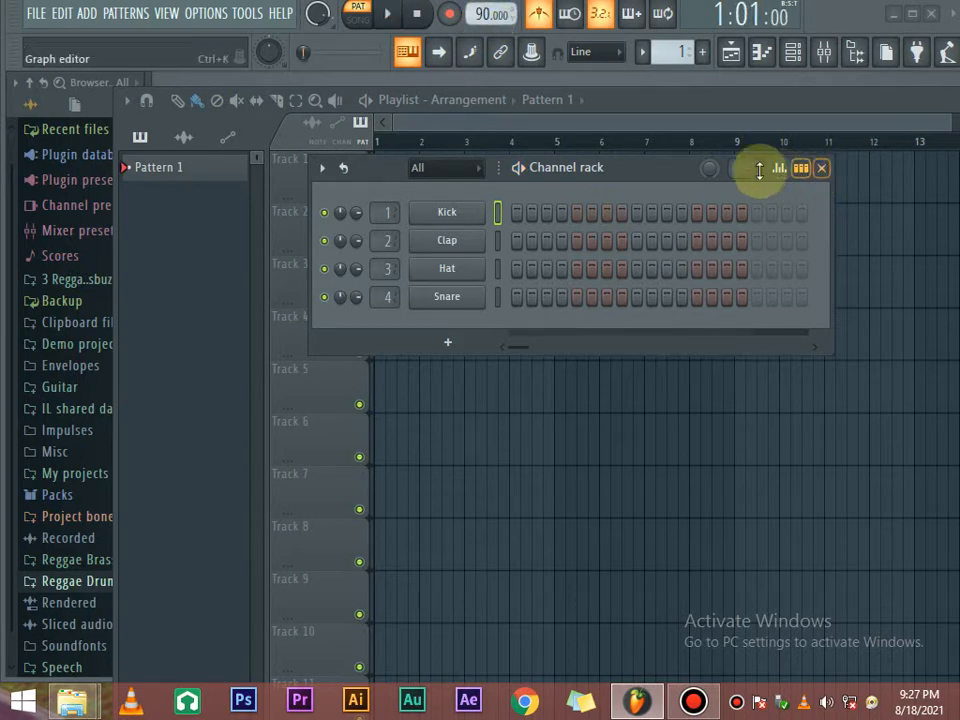
Switch the metronome off and reposition the Channel rack.
click(540, 16)
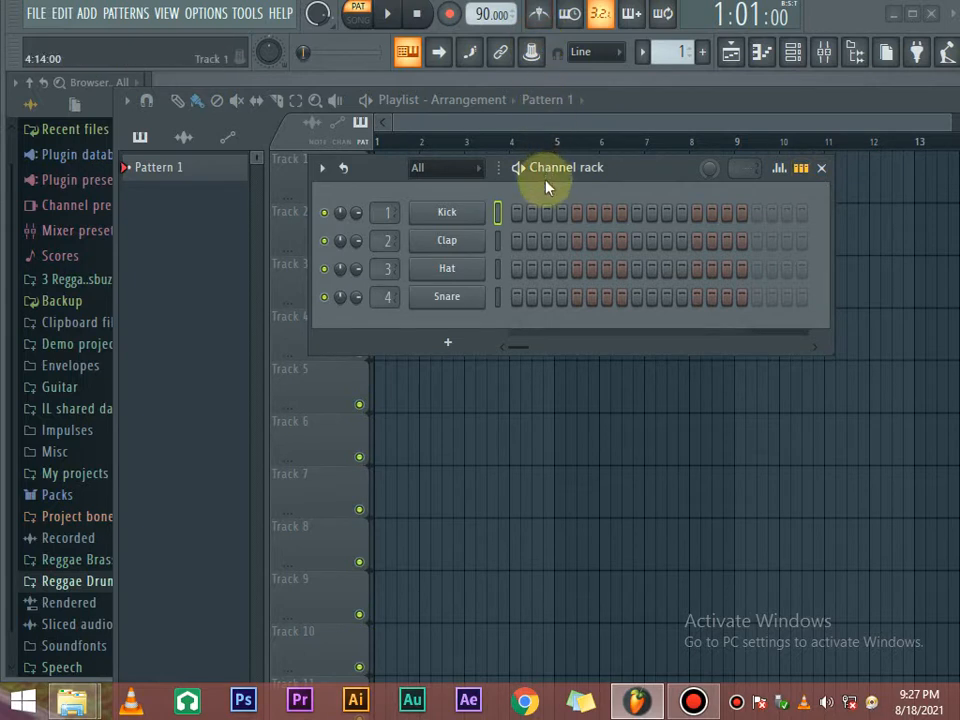
drag(613, 167, 645, 161)
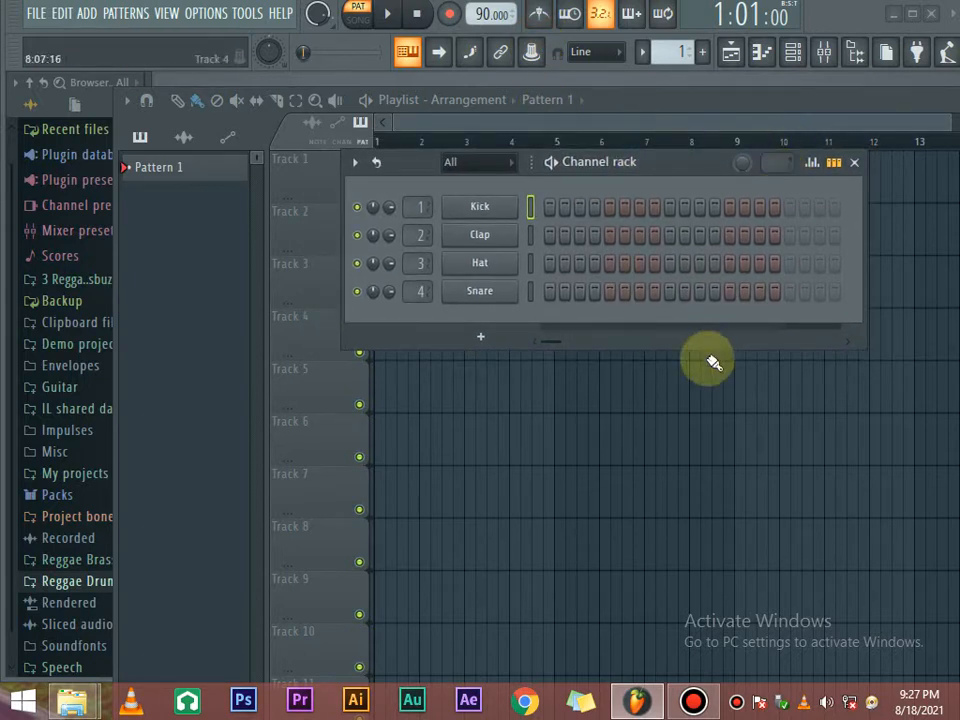
drag(624, 174, 498, 190)
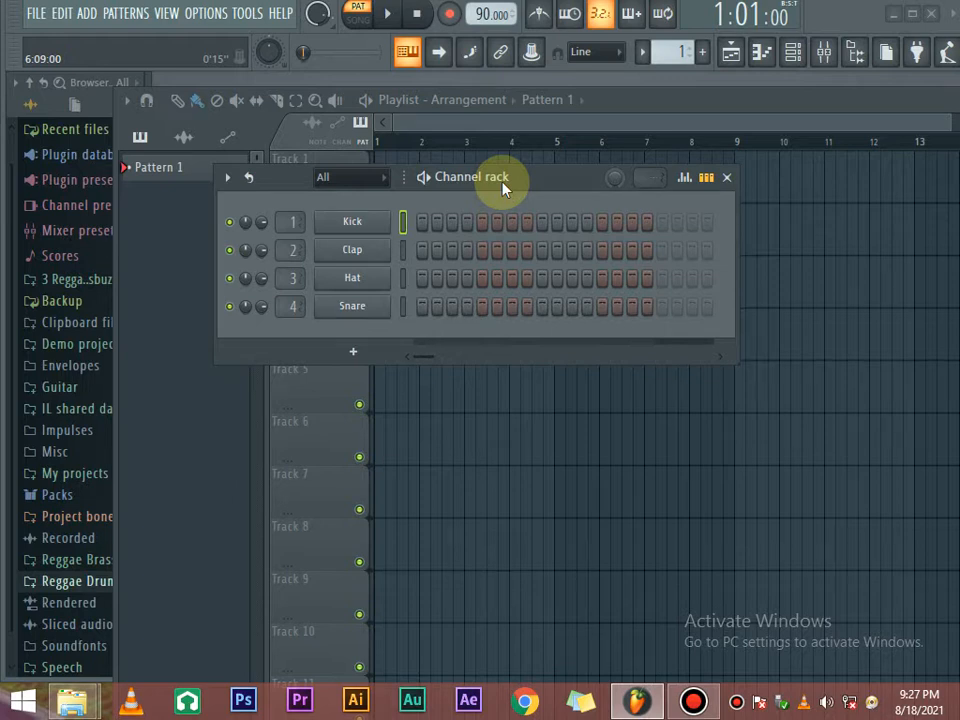
Give the Kick hits on steps 1, 5, 9 and 13 and play the pattern.
click(422, 222)
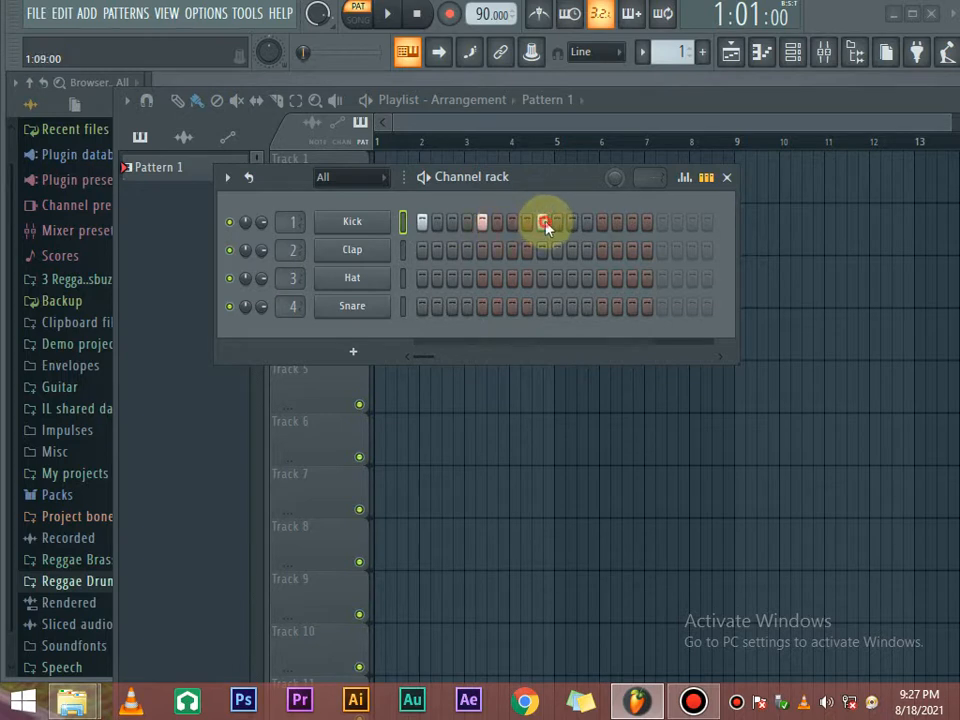
click(603, 222)
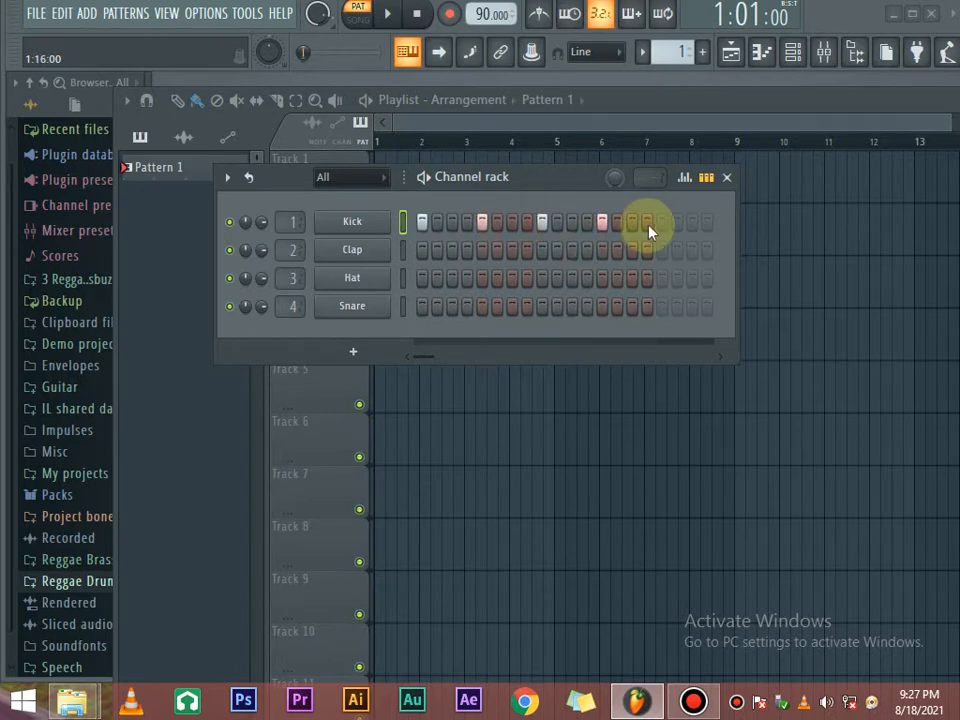
key(space)
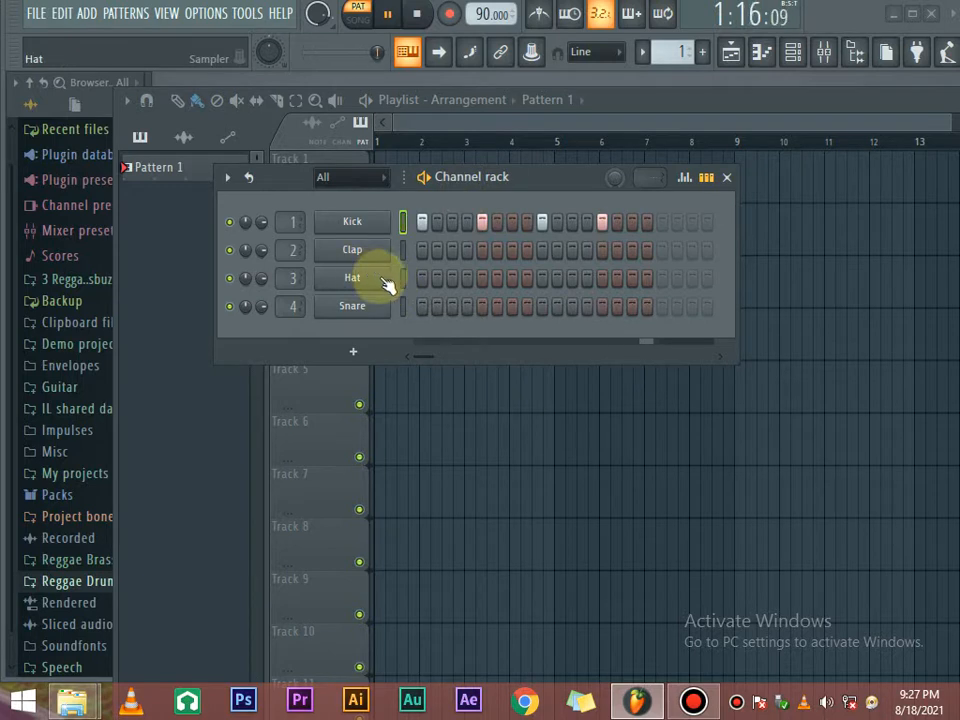
Turn on Hat steps 3, 7, 11 and 15, keeping the Kick pattern intact.
click(452, 278)
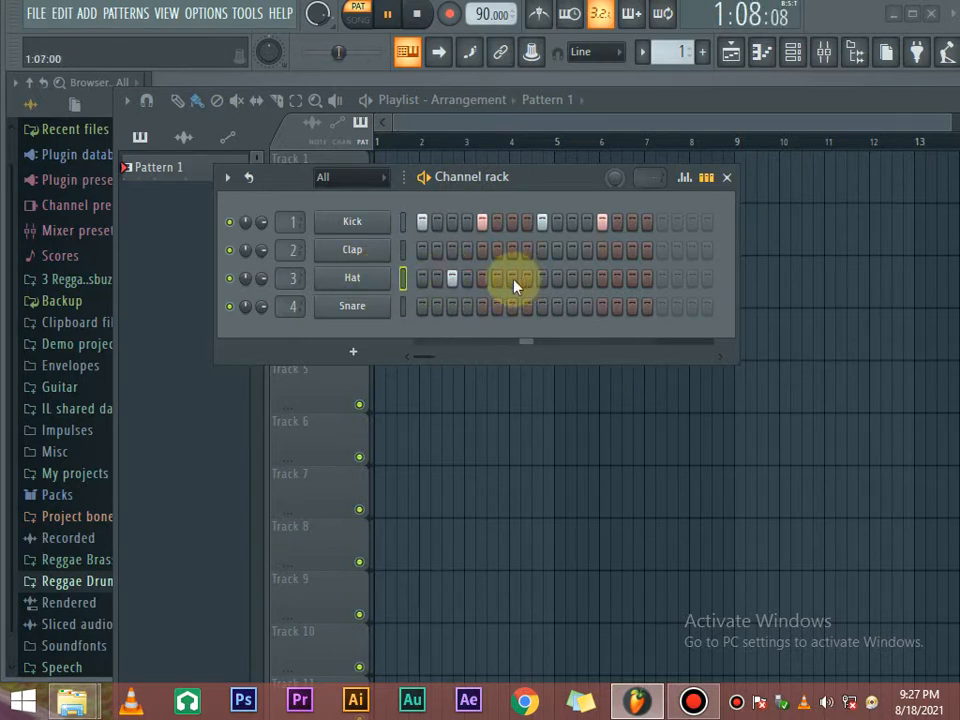
click(453, 279)
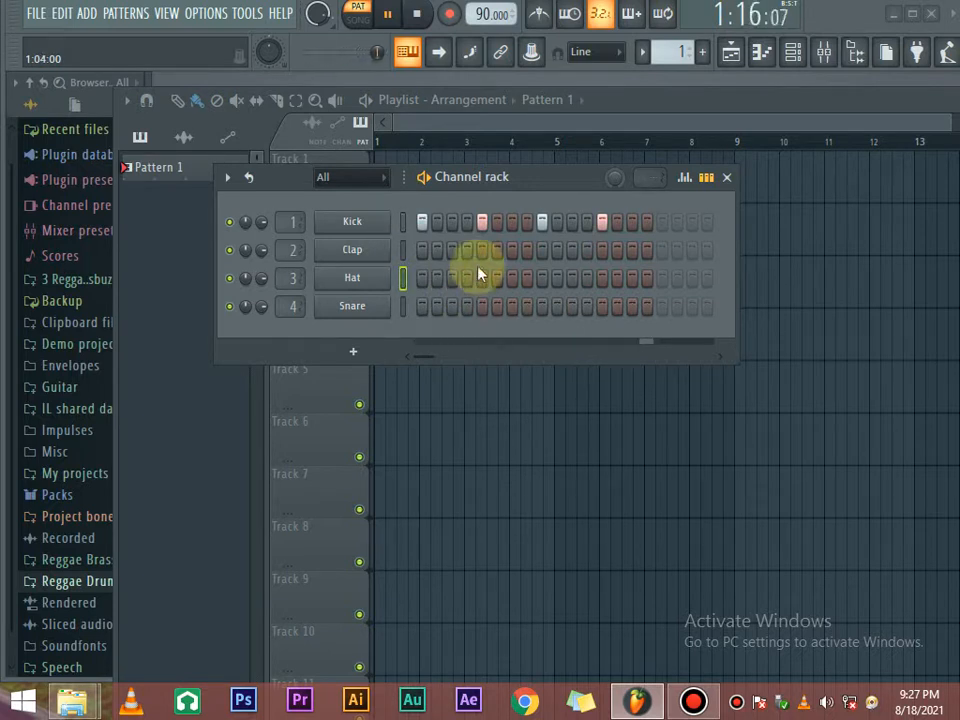
click(482, 221)
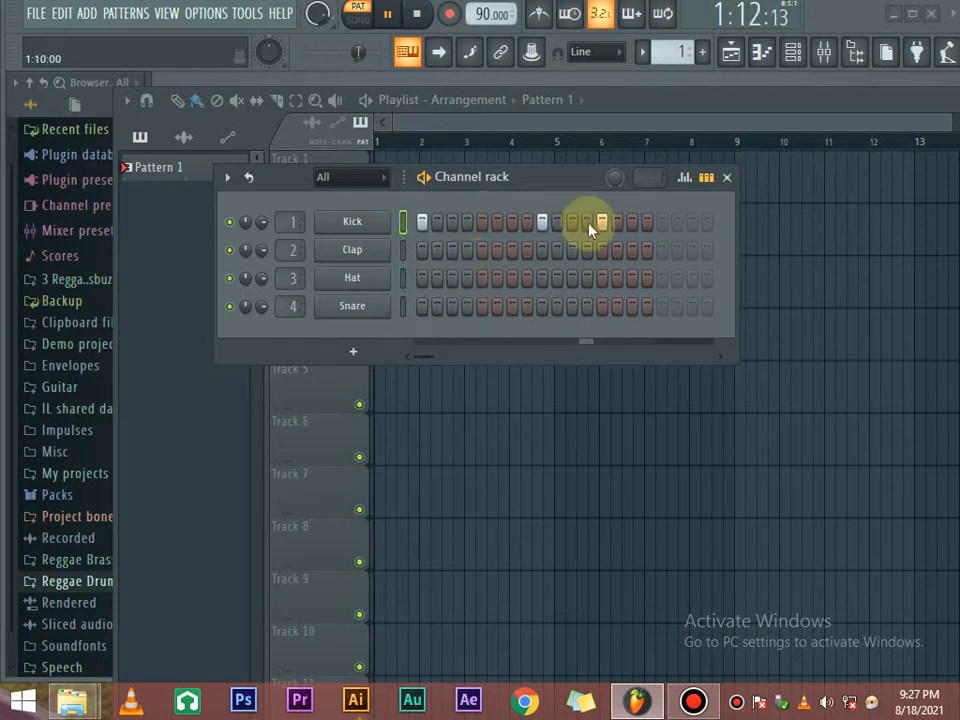
click(482, 221)
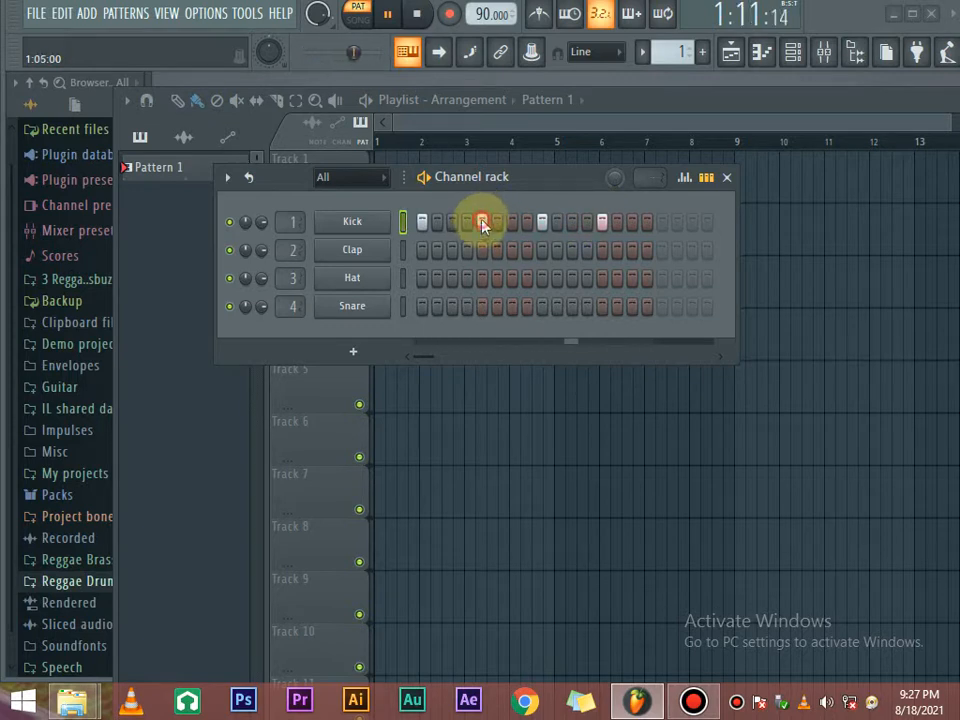
click(451, 278)
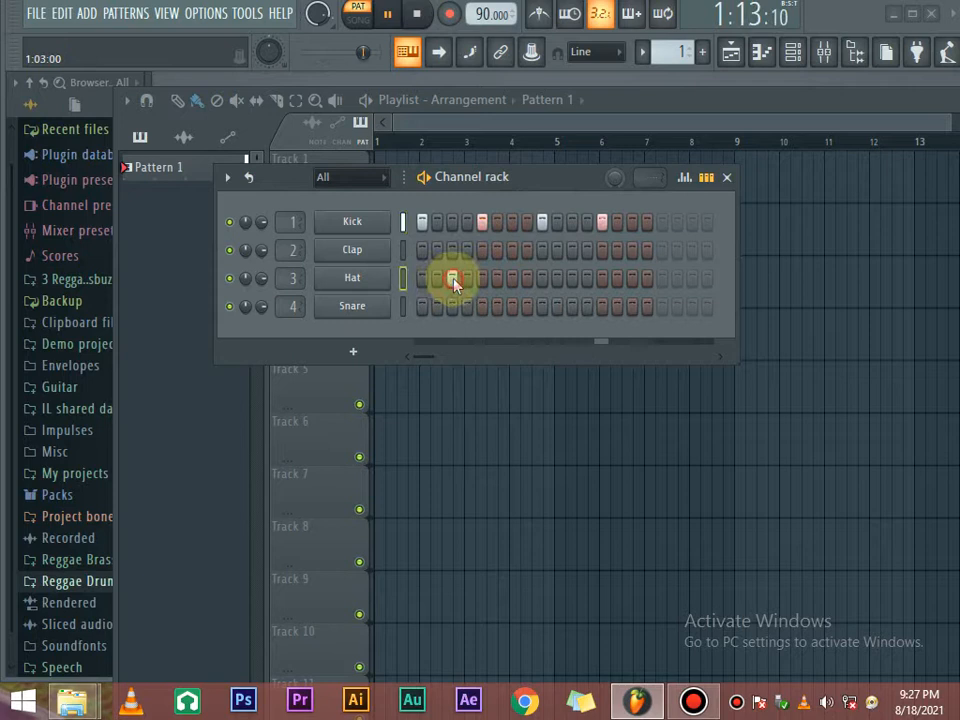
click(512, 278)
click(572, 278)
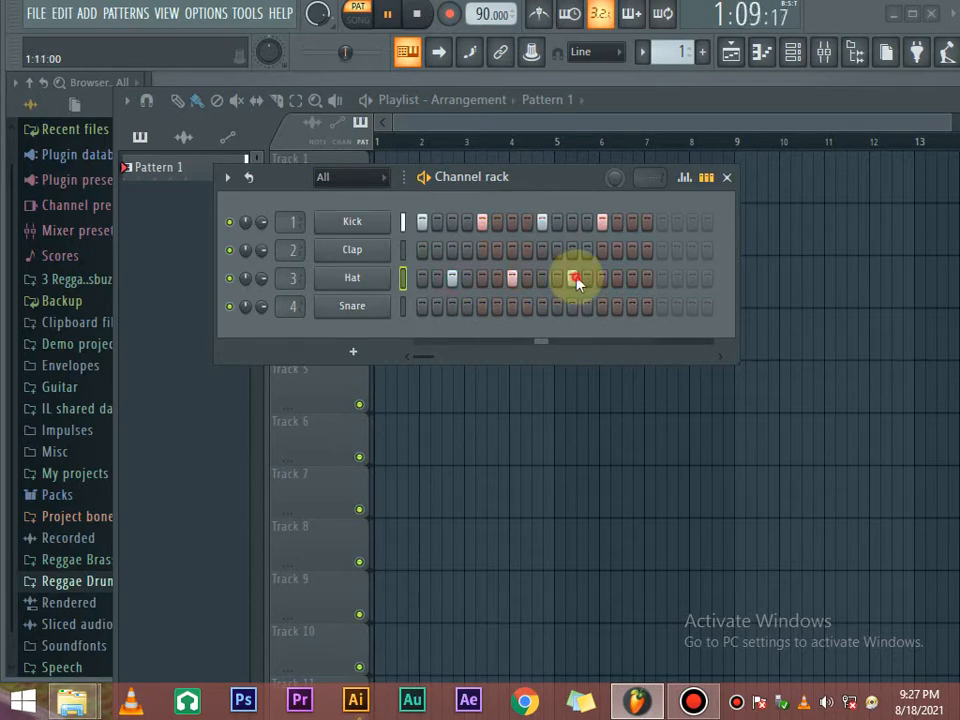
click(633, 279)
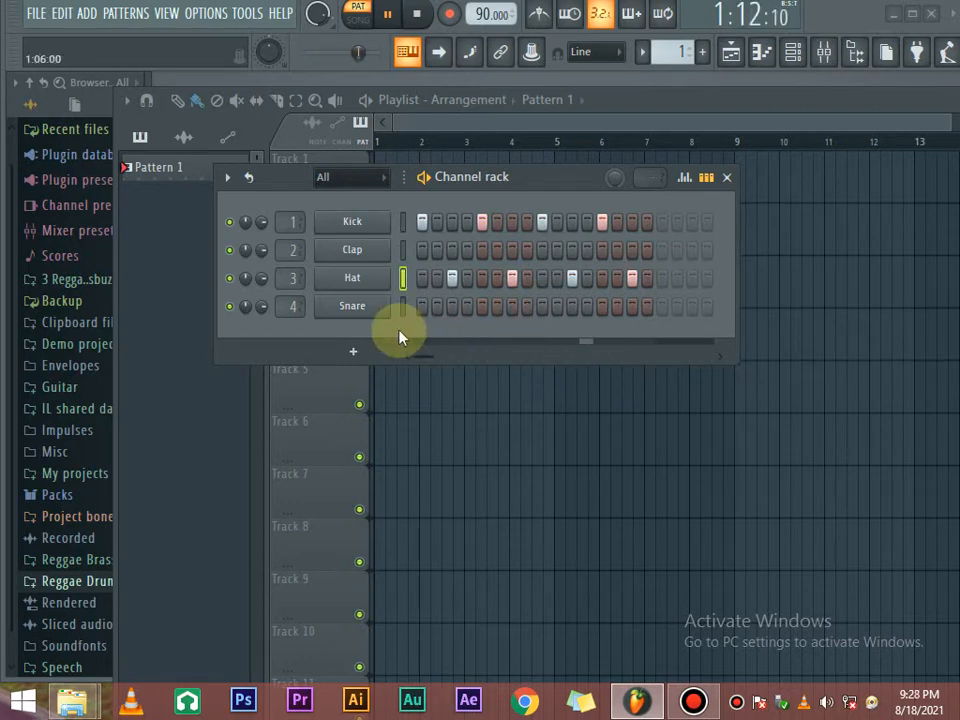
Add Snare hits on steps 4, 7, 12 and 15.
click(467, 306)
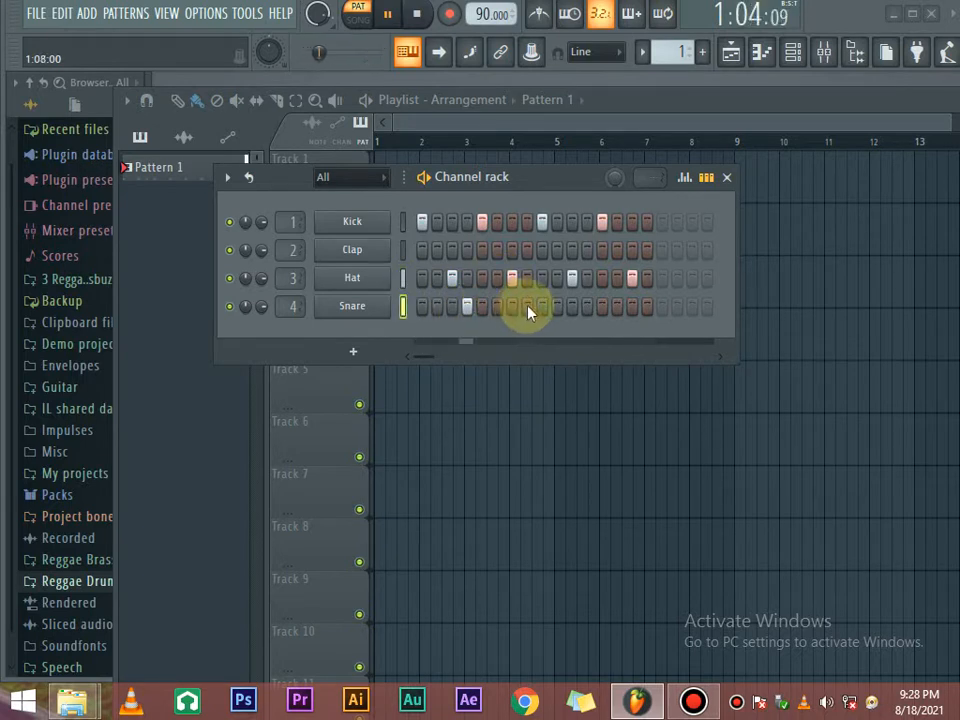
click(513, 306)
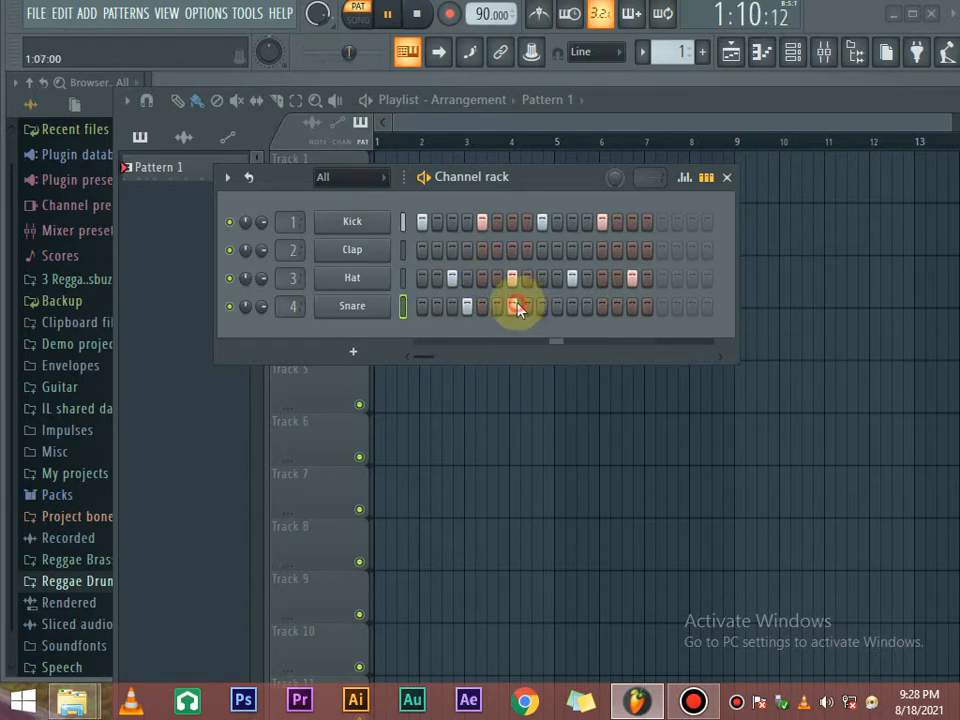
click(587, 306)
click(632, 306)
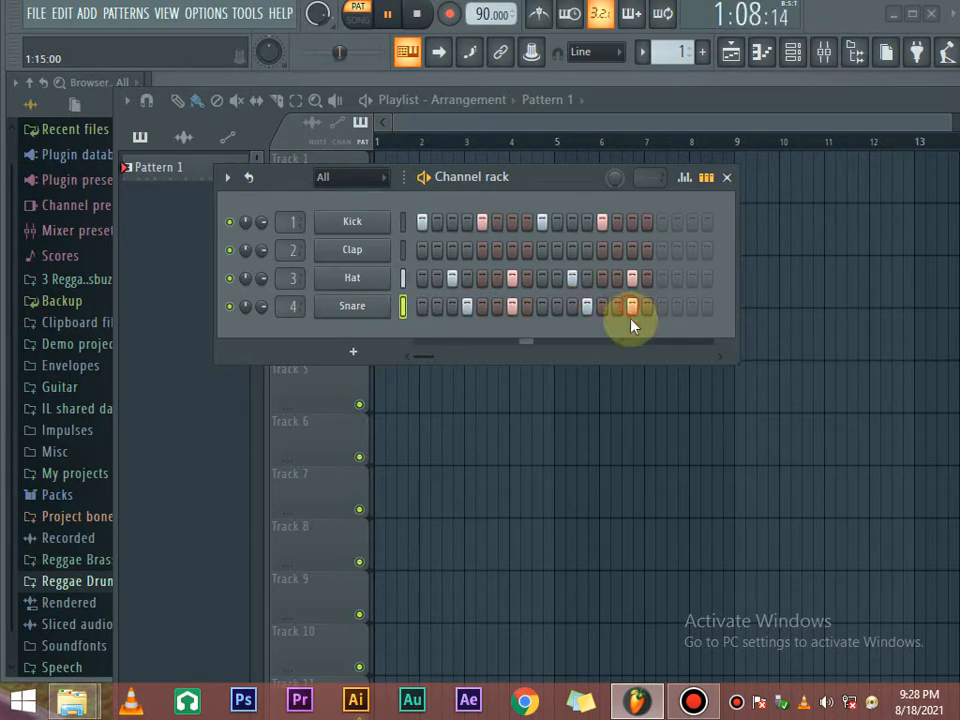
drag(549, 184, 631, 176)
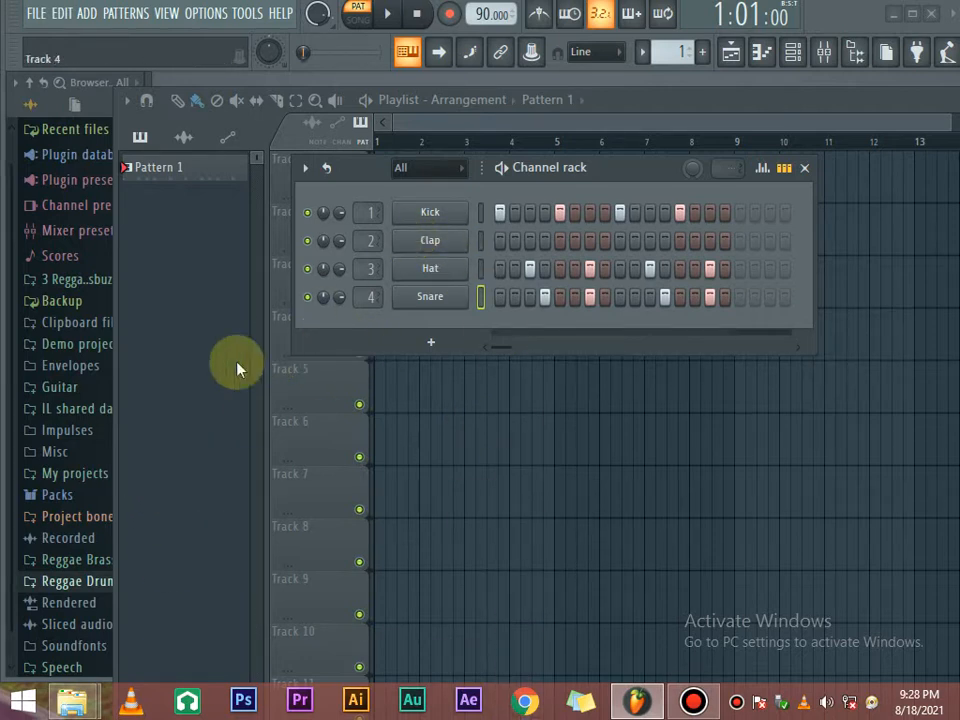
Expand Packs > Drums > Hats in the Browser.
scroll(70, 400, down, 1)
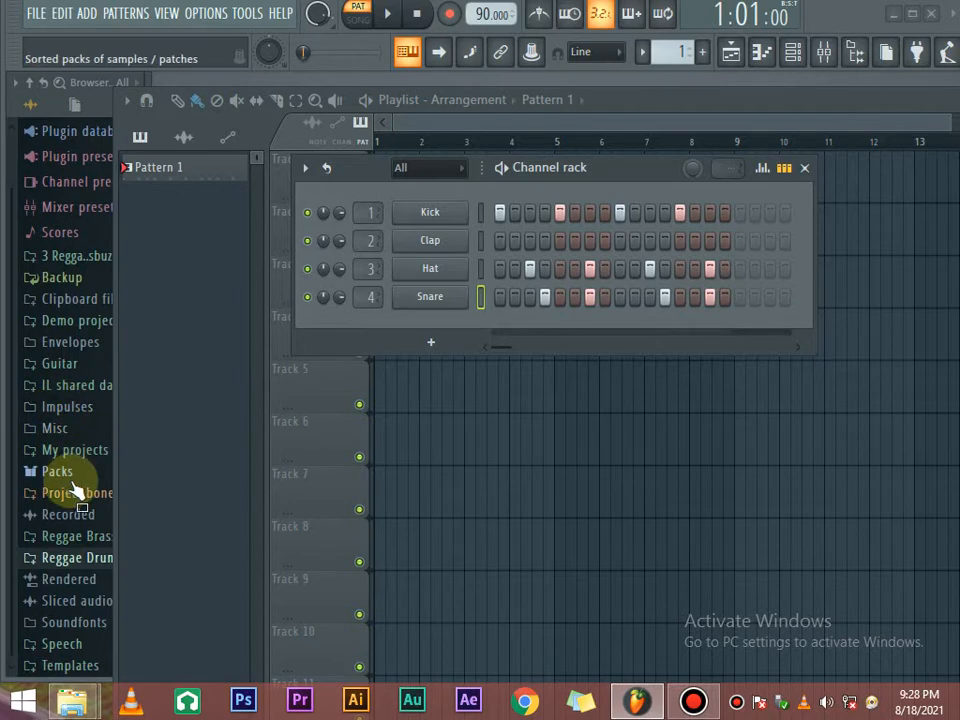
click(72, 476)
scroll(94, 430, down, 5)
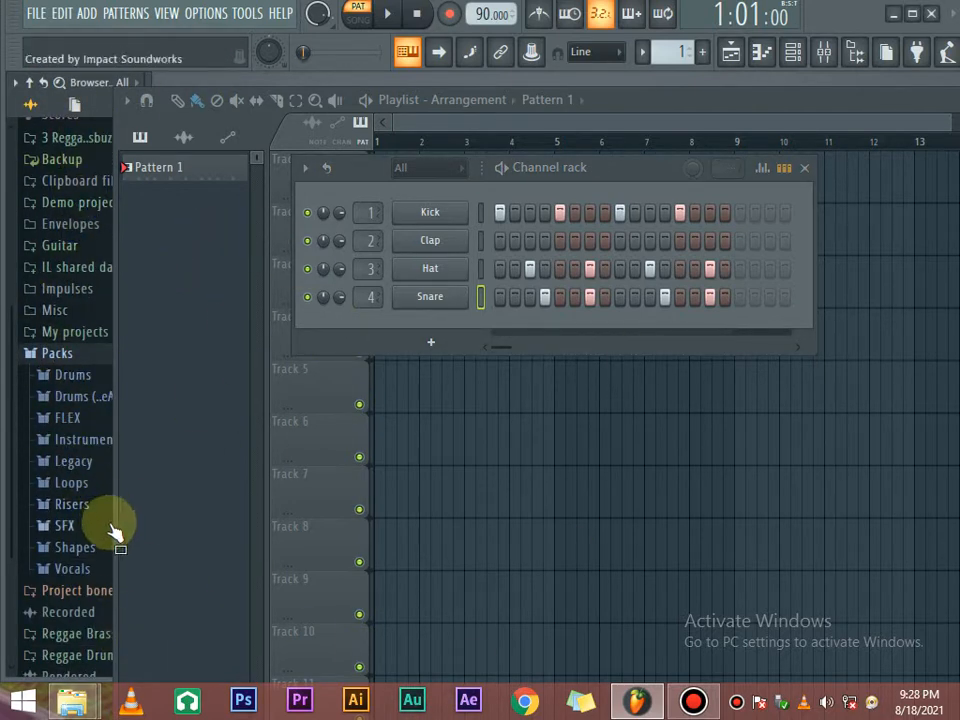
scroll(90, 530, down, 5)
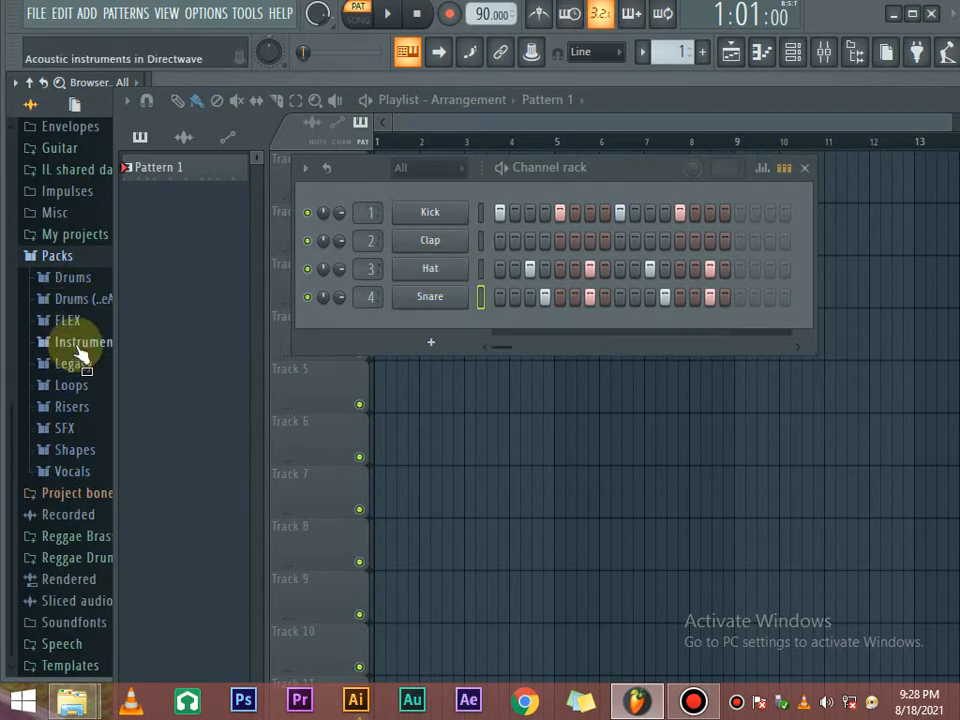
scroll(80, 352, up, 3)
scroll(80, 367, down, 3)
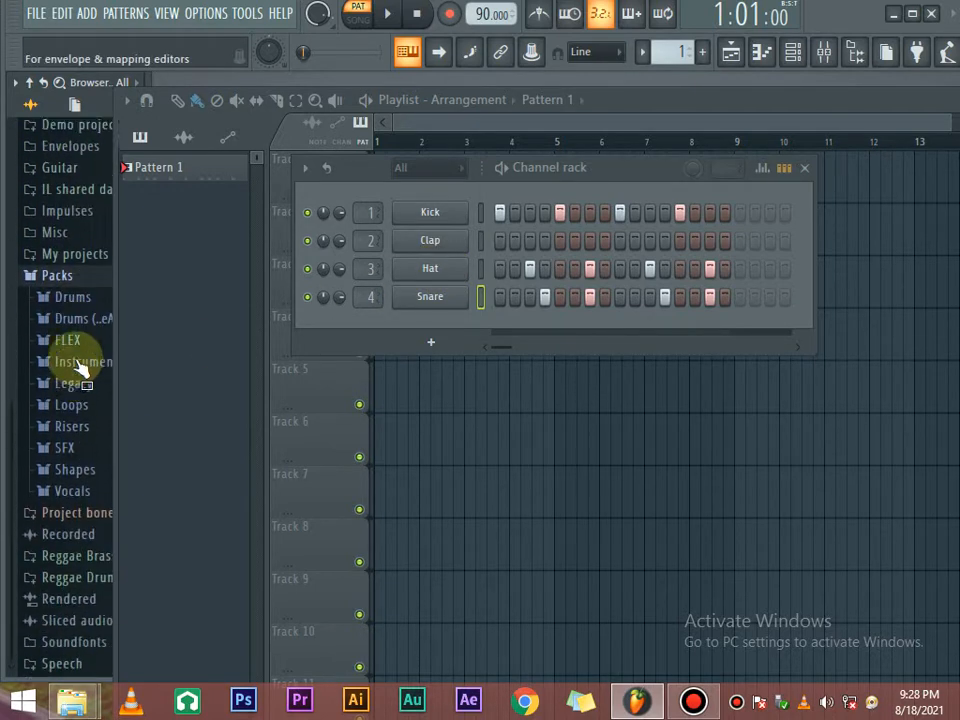
scroll(78, 380, down, 1)
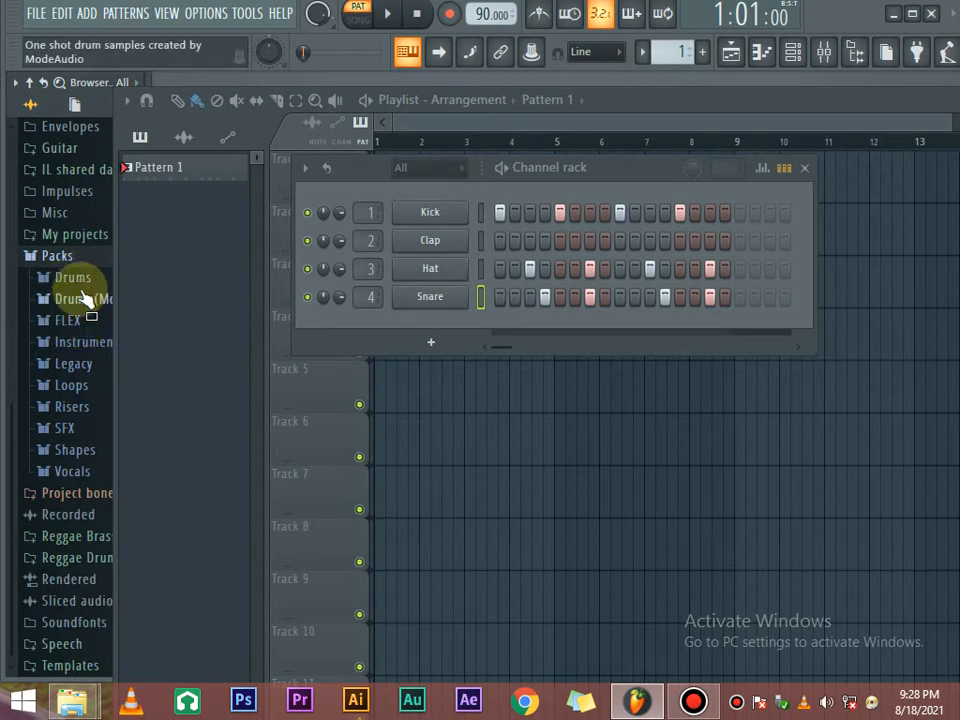
click(80, 280)
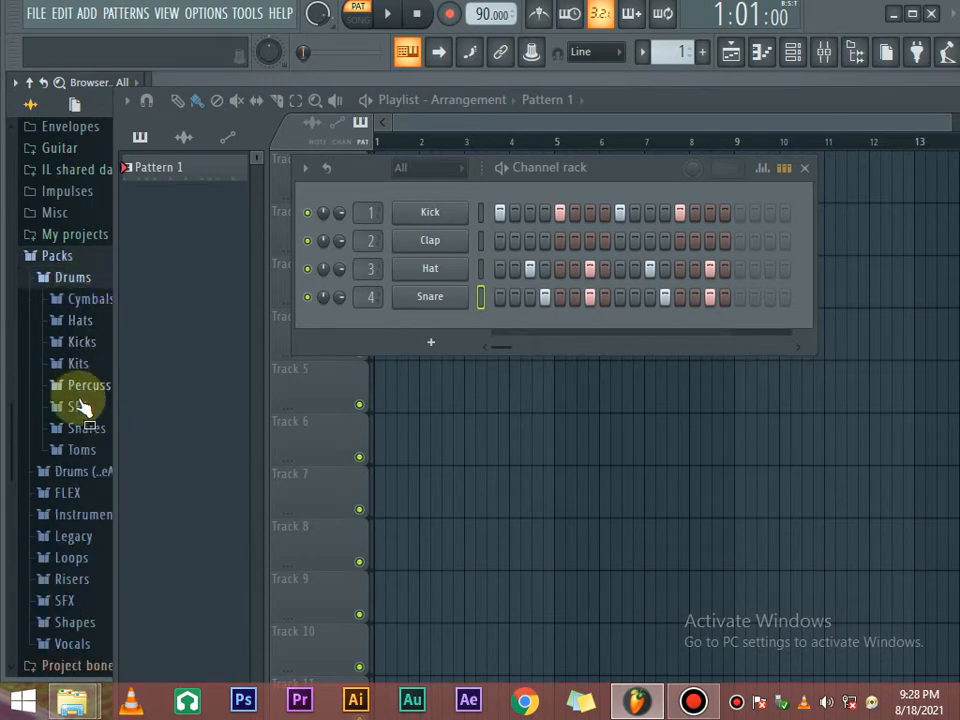
click(88, 321)
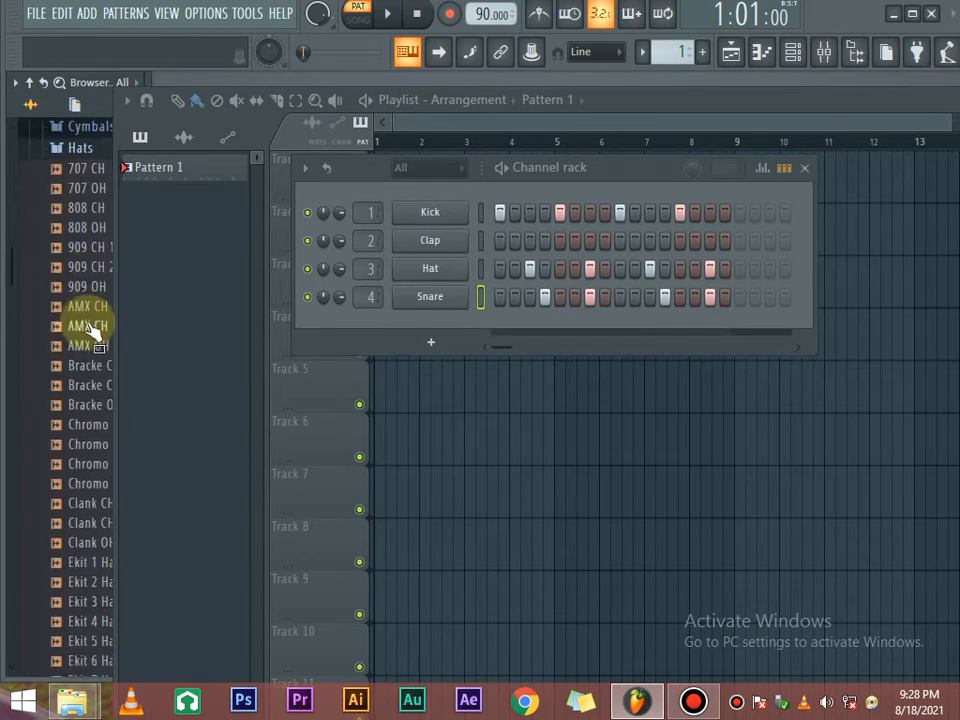
Preview the 707, 808, 909 and AMX hat samples, ending on 808 CH.
click(90, 344)
click(87, 269)
click(88, 290)
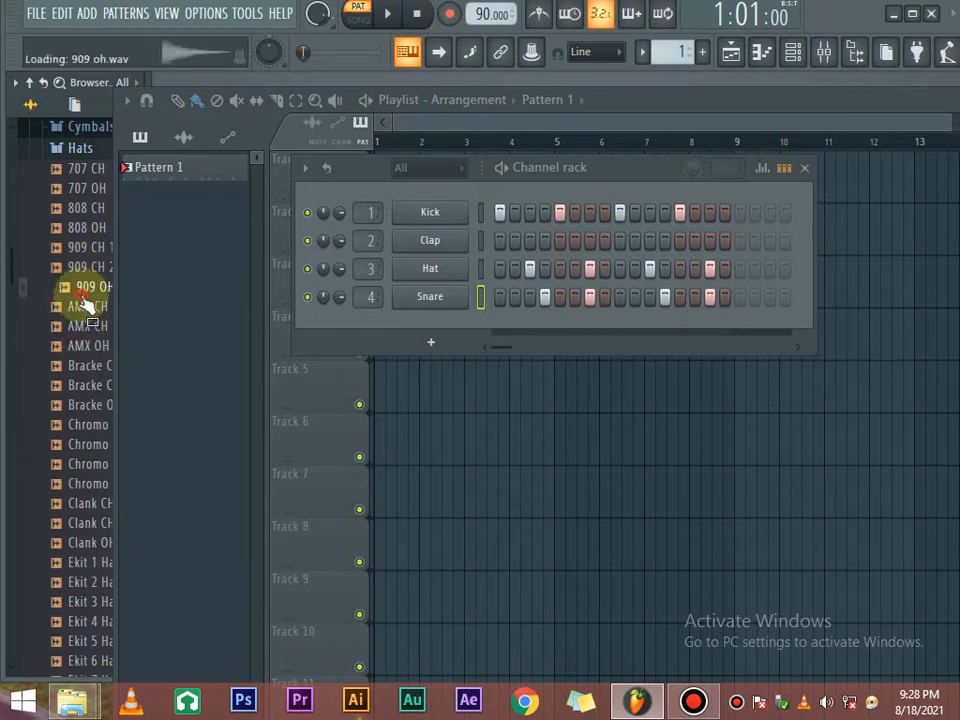
click(88, 309)
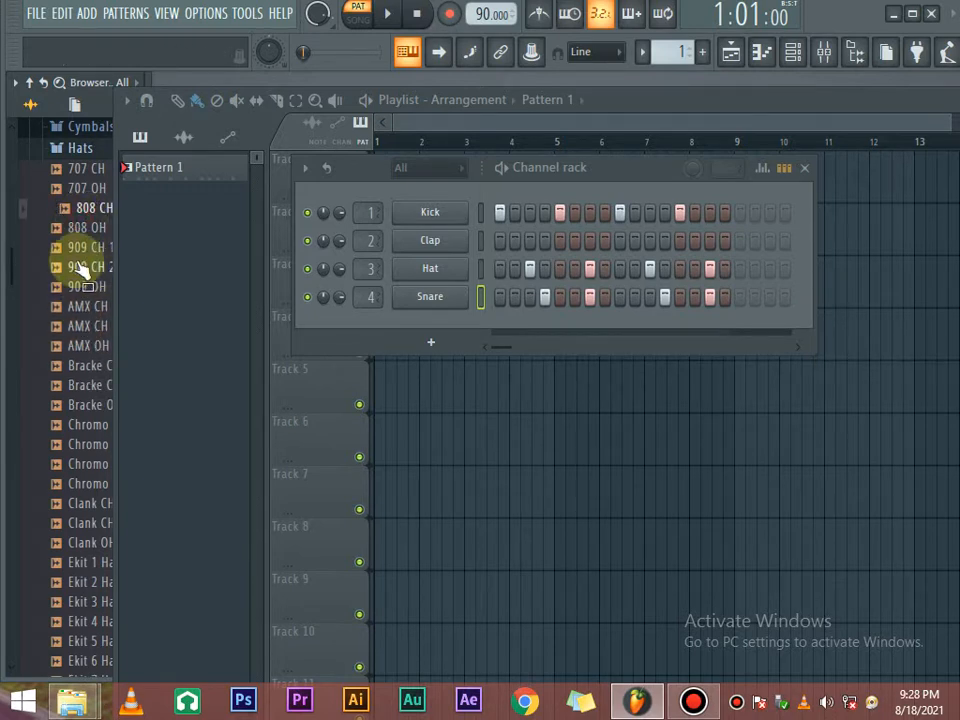
click(86, 226)
click(86, 248)
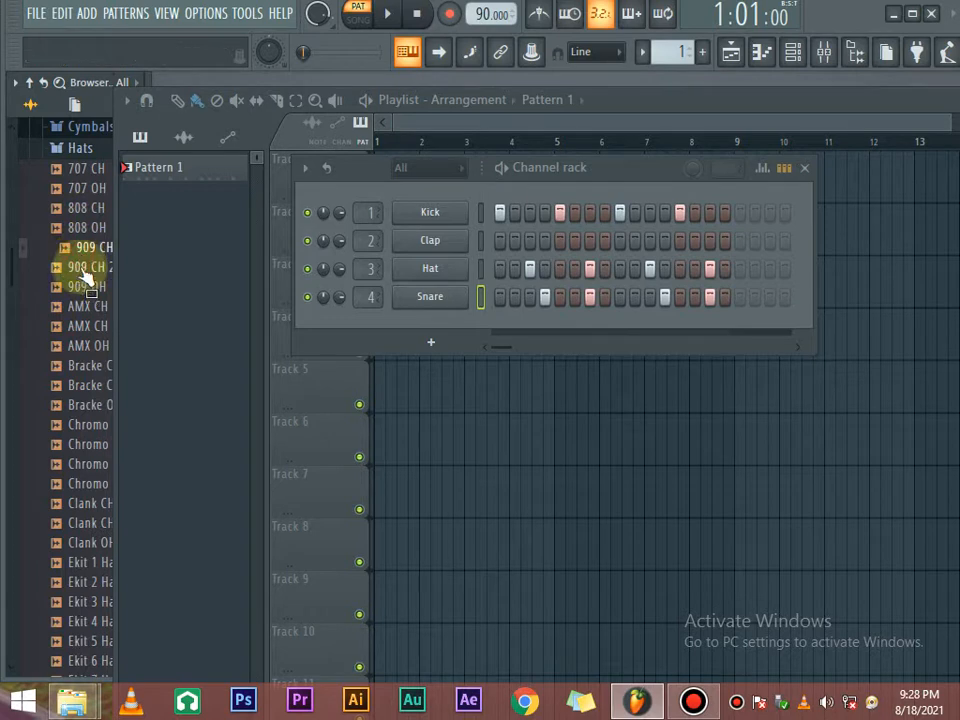
click(87, 268)
click(86, 287)
click(87, 306)
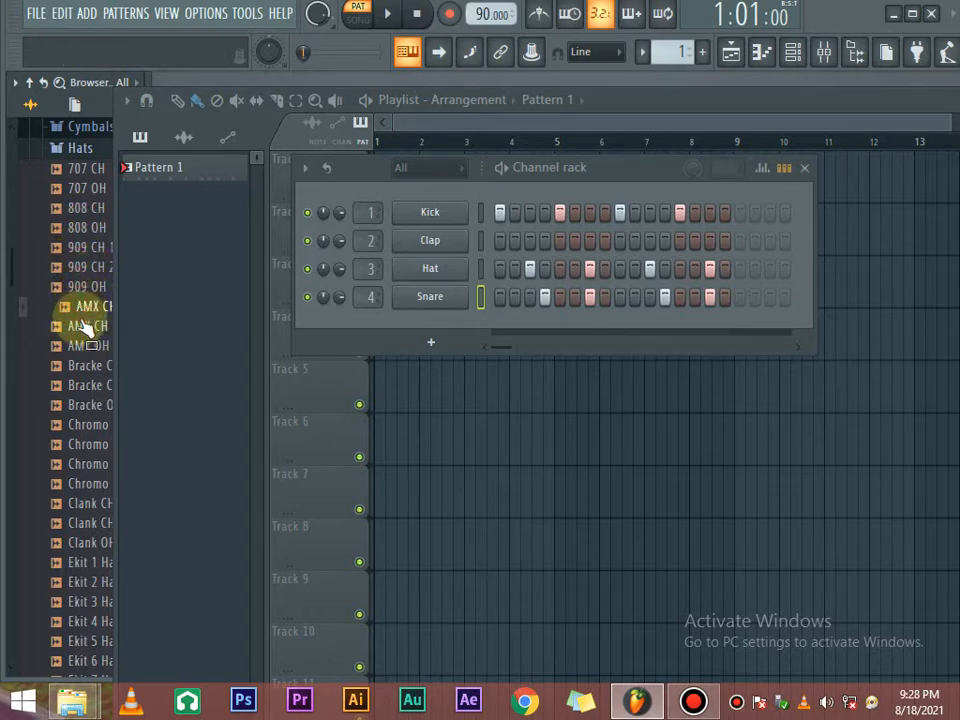
click(87, 326)
click(87, 345)
click(87, 189)
click(92, 208)
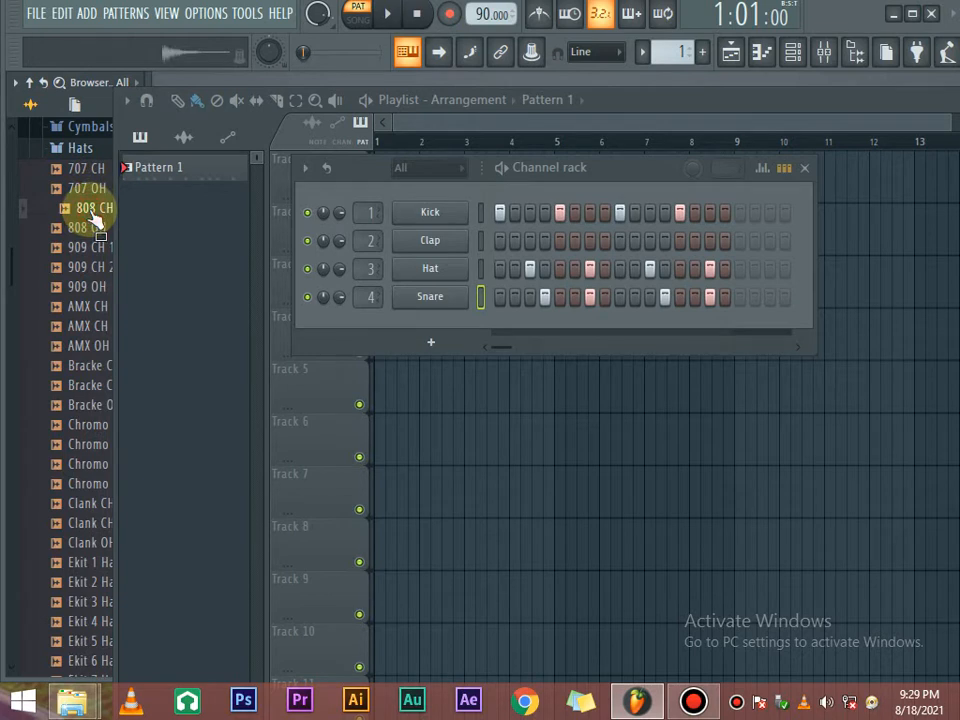
Load 808 CH onto the Hat channel and add its hits on steps 1, 5, 9 and 13.
drag(93, 217, 438, 273)
key(space)
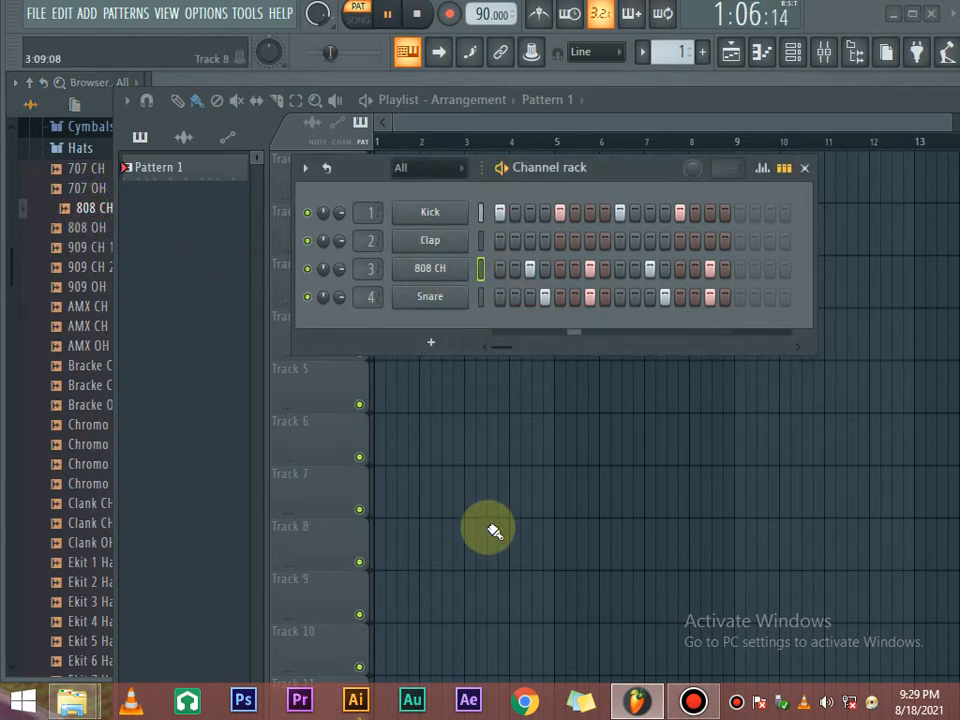
click(503, 270)
click(563, 272)
click(620, 270)
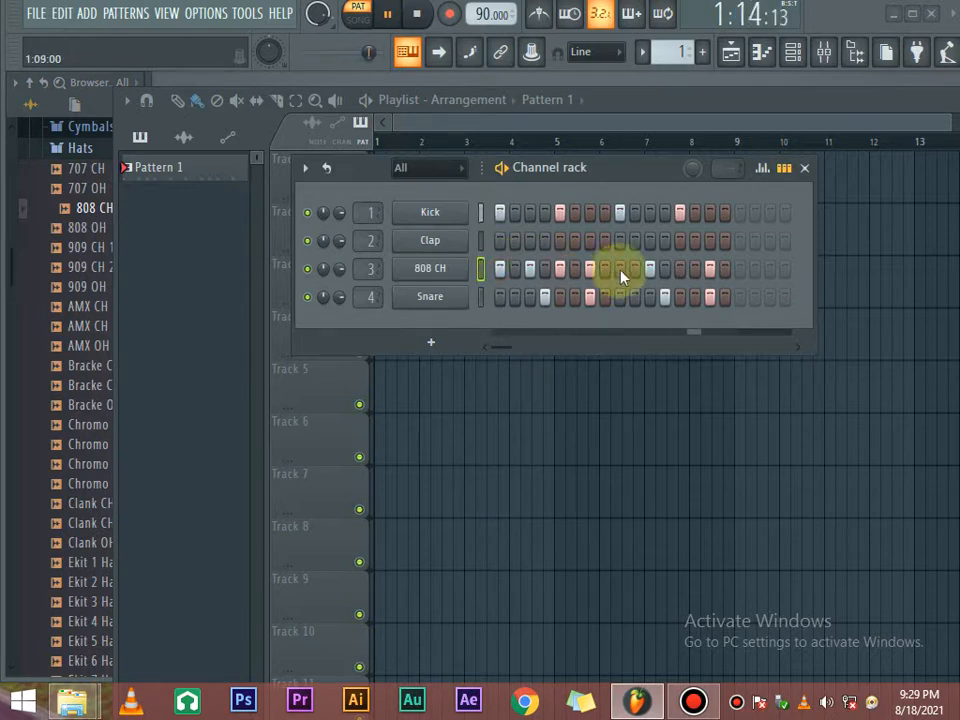
click(680, 269)
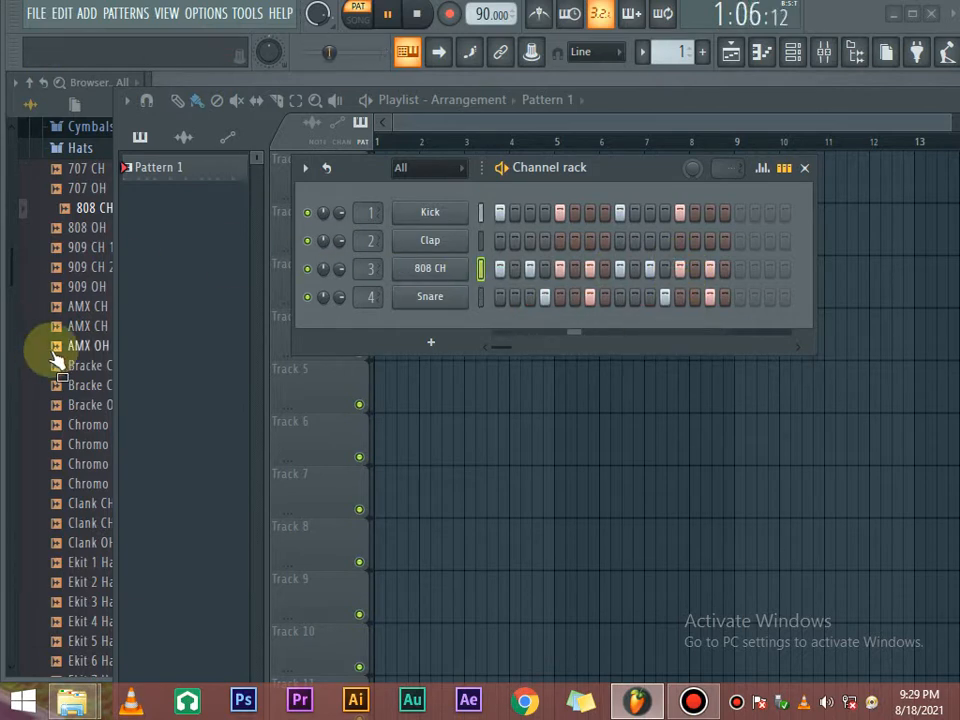
click(86, 152)
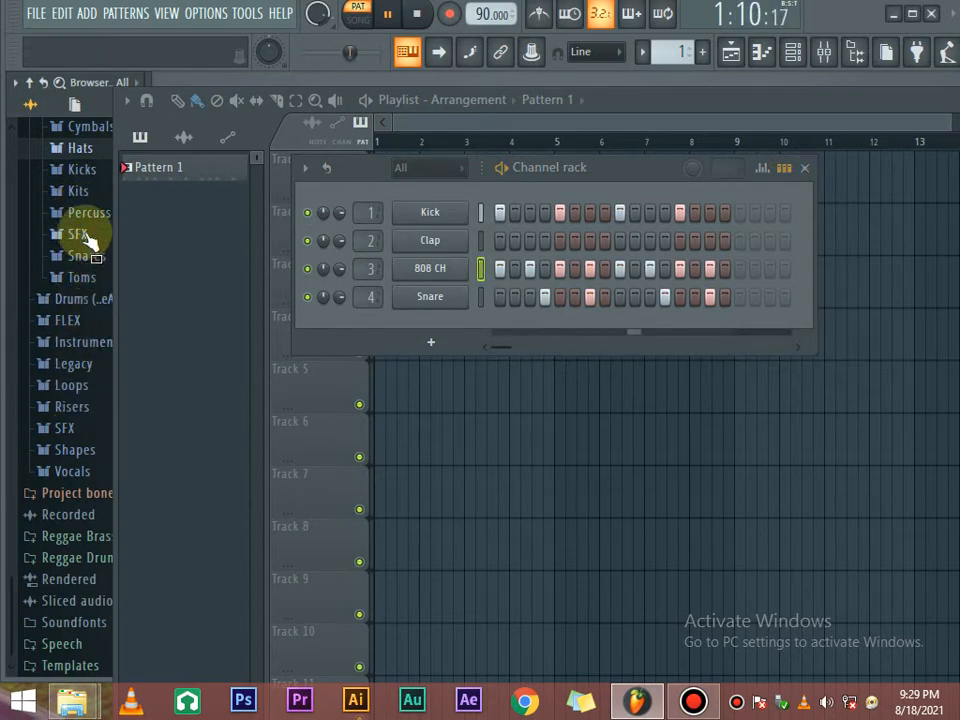
Load the 808 Snare sample from the Snares folder onto channel 4 and play the beat.
scroll(90, 250, up, 2)
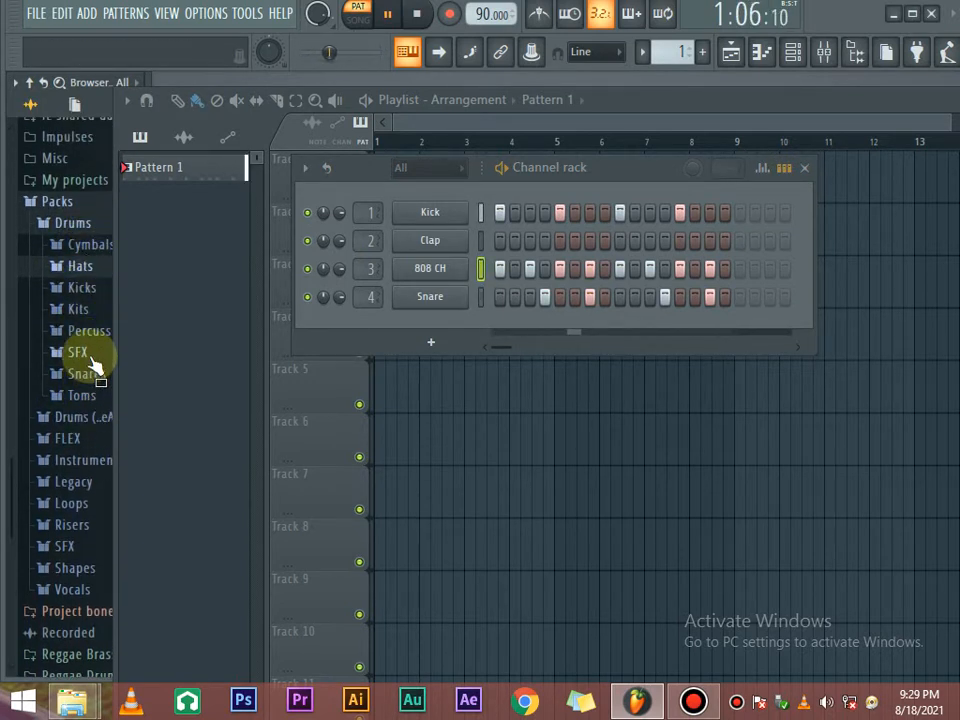
click(86, 374)
key(space)
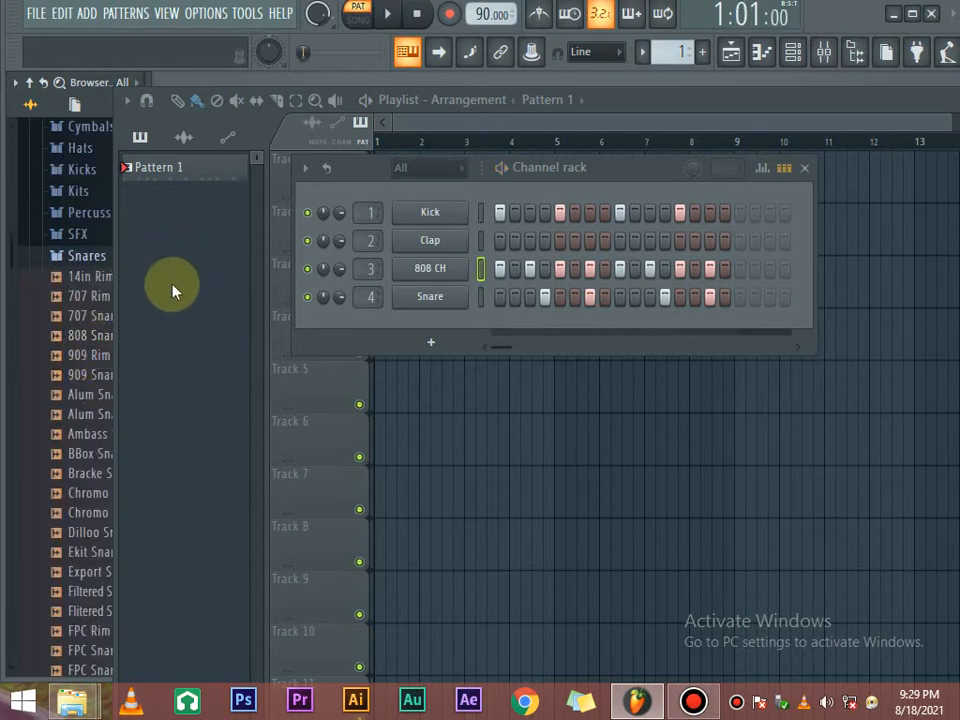
drag(86, 316, 88, 342)
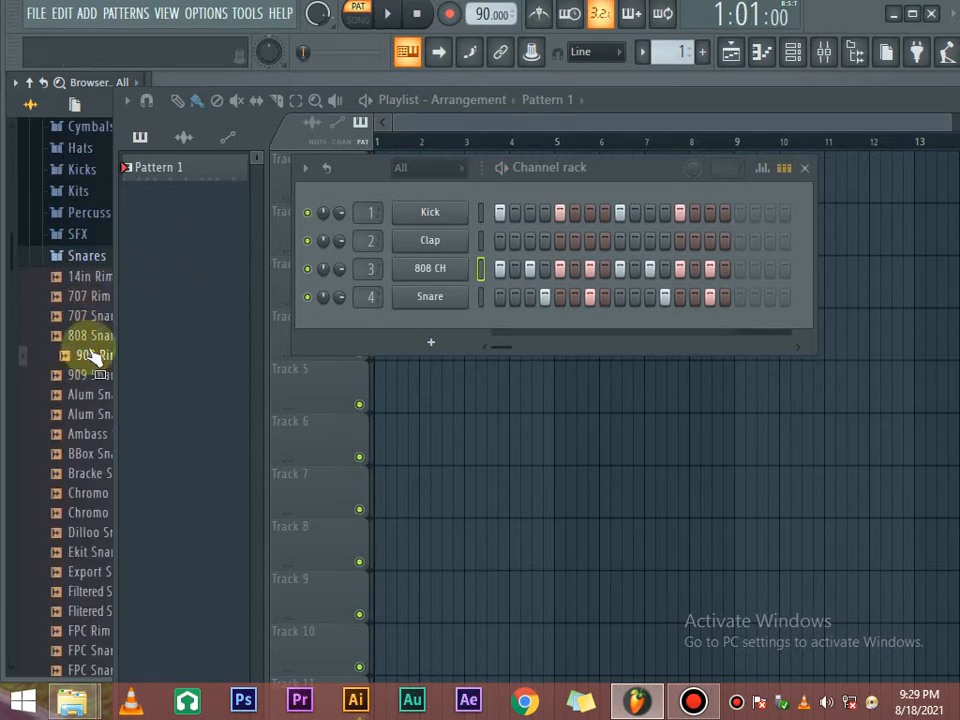
click(93, 341)
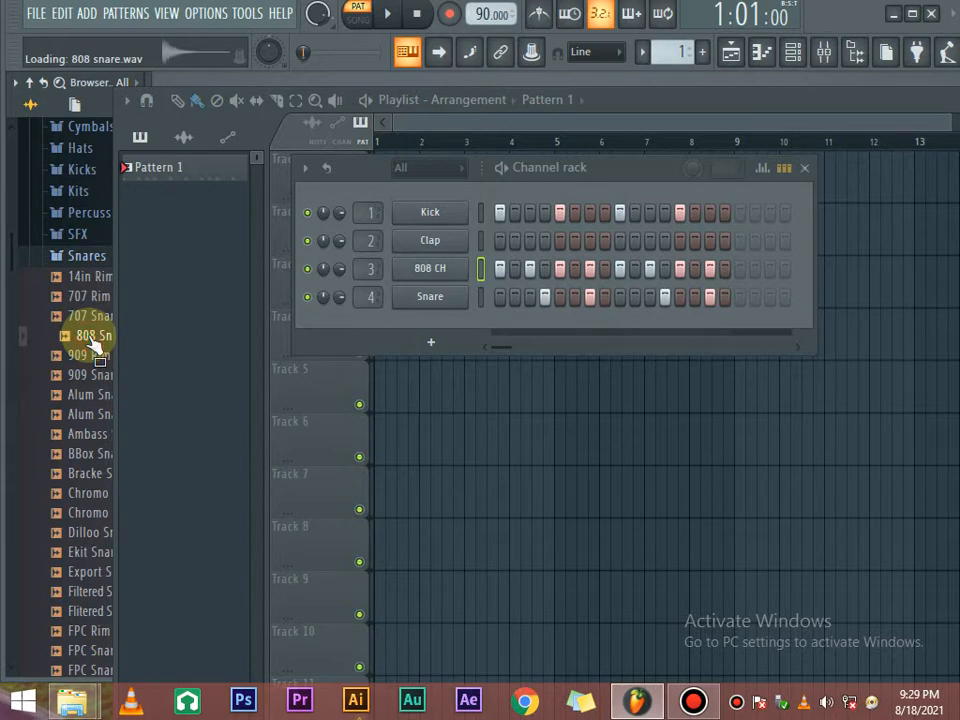
drag(93, 341, 424, 316)
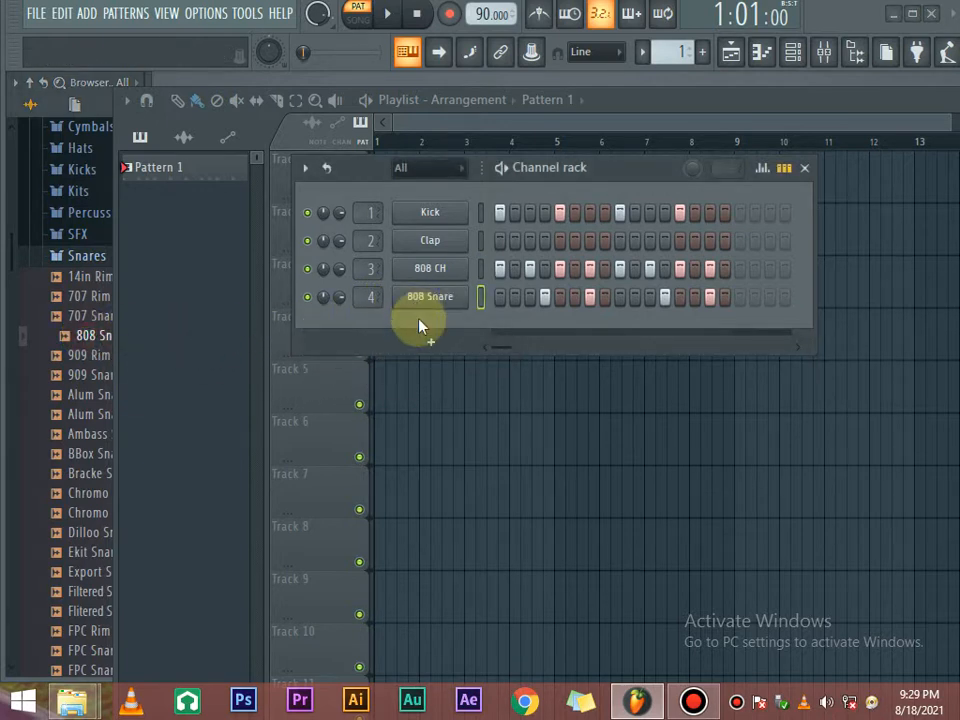
key(space)
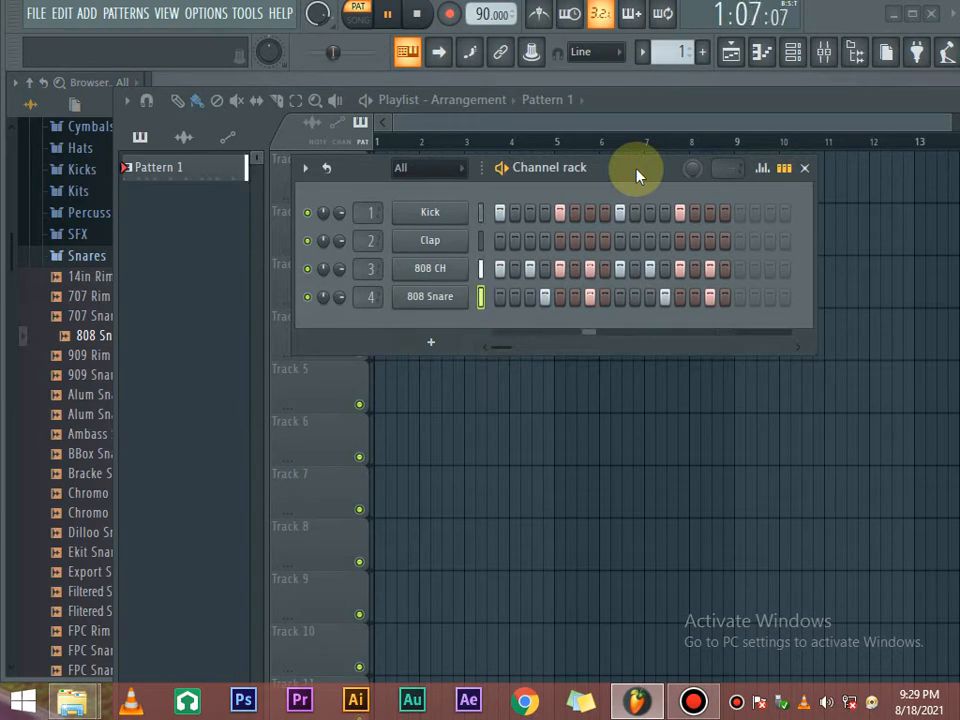
key(space)
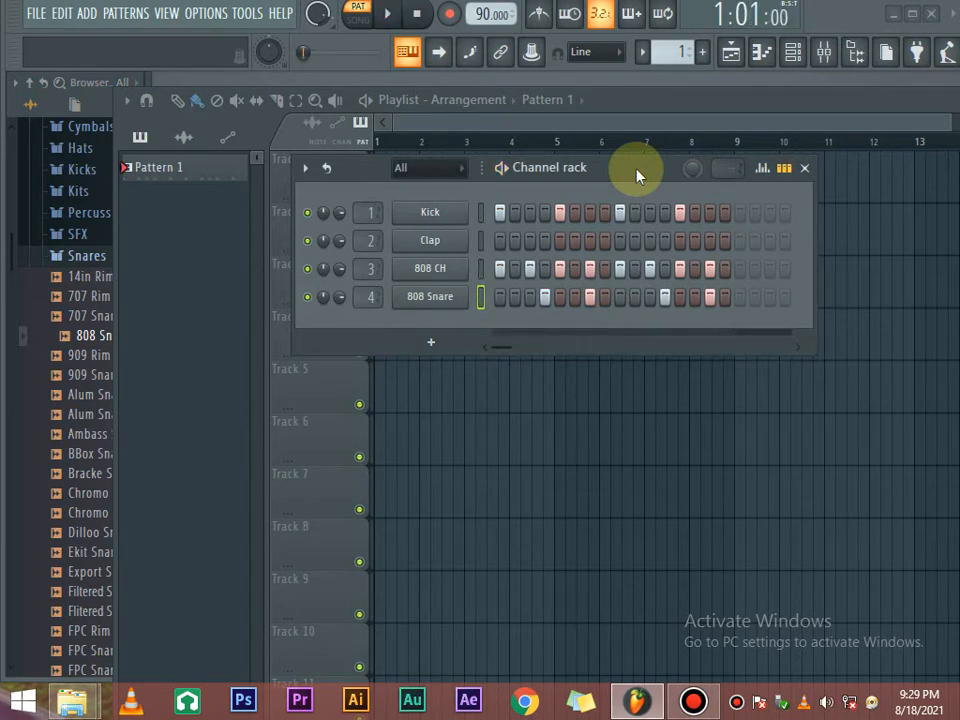
Widen the Channel rack and add a Kick on step 17, extending the pattern to 32 steps.
drag(638, 176, 432, 177)
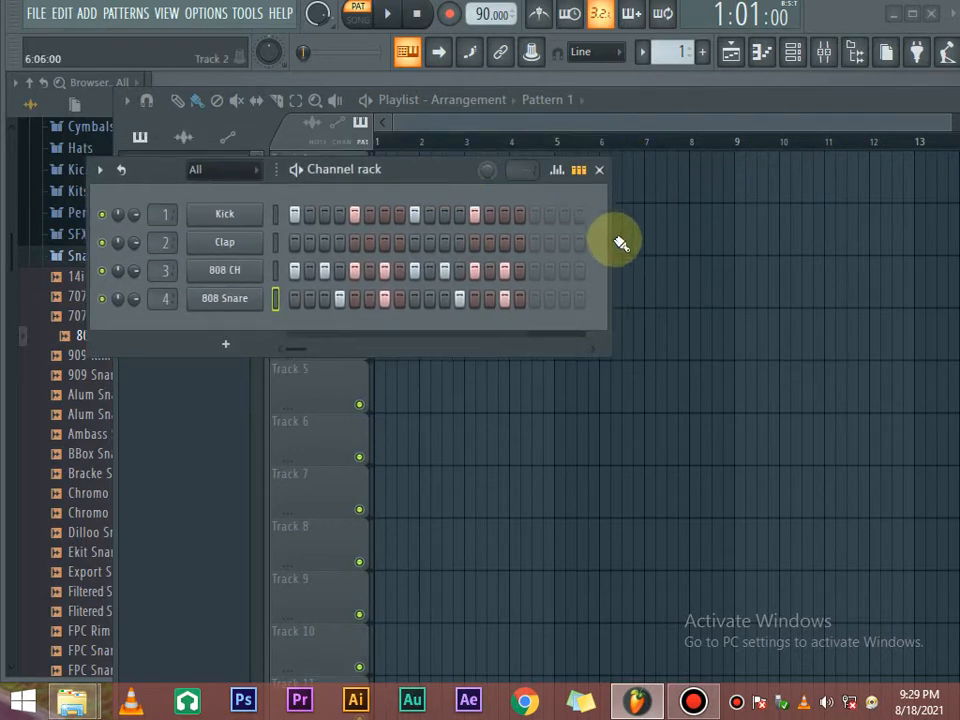
drag(610, 231, 900, 253)
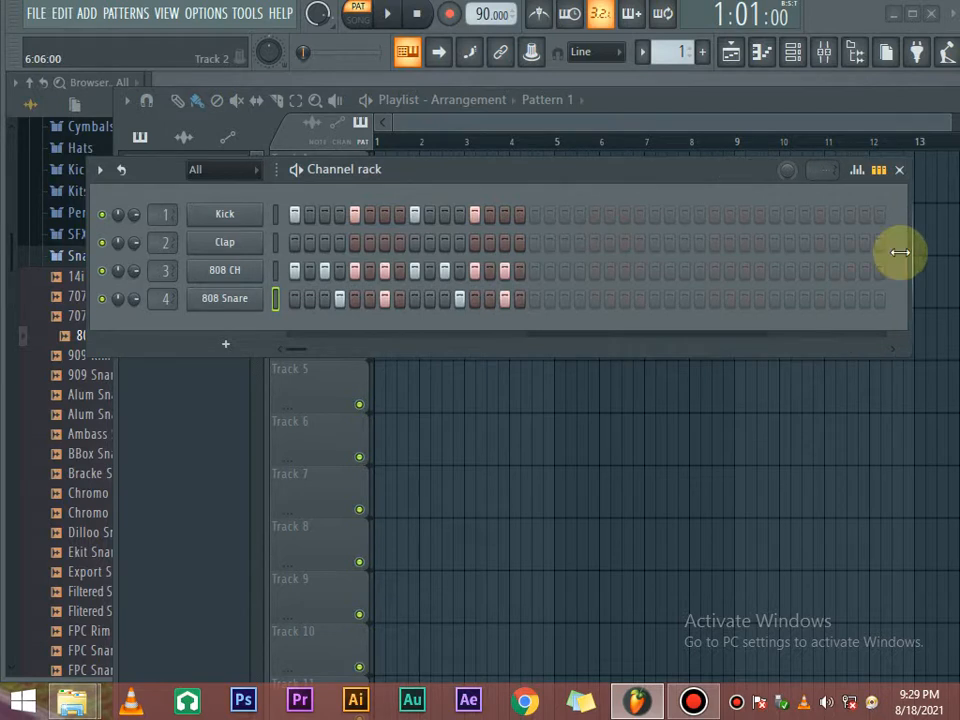
drag(615, 174, 610, 176)
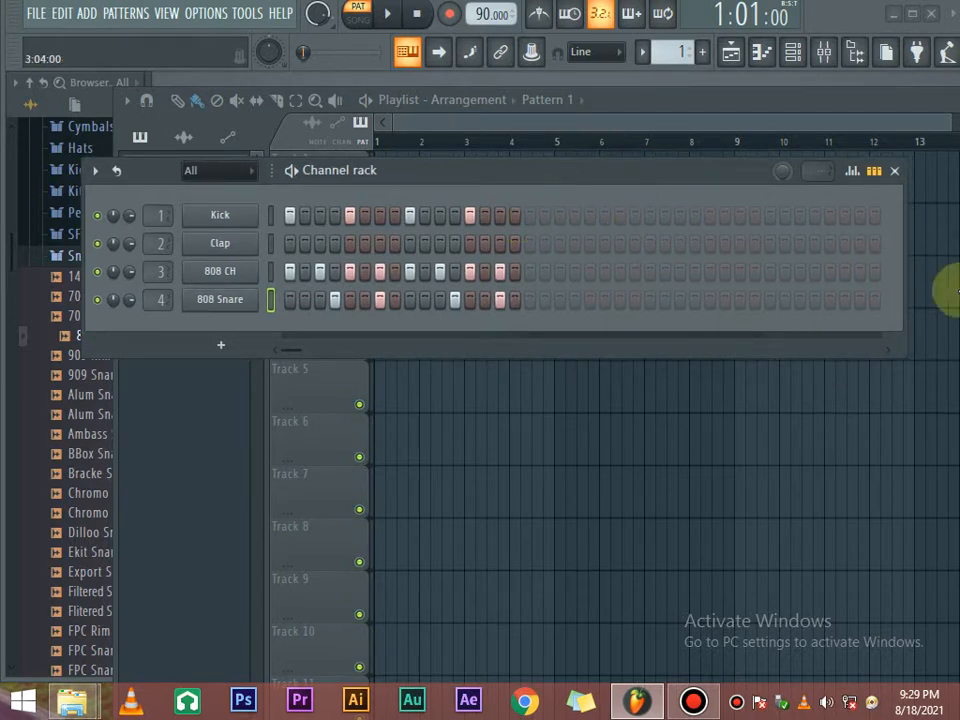
click(532, 216)
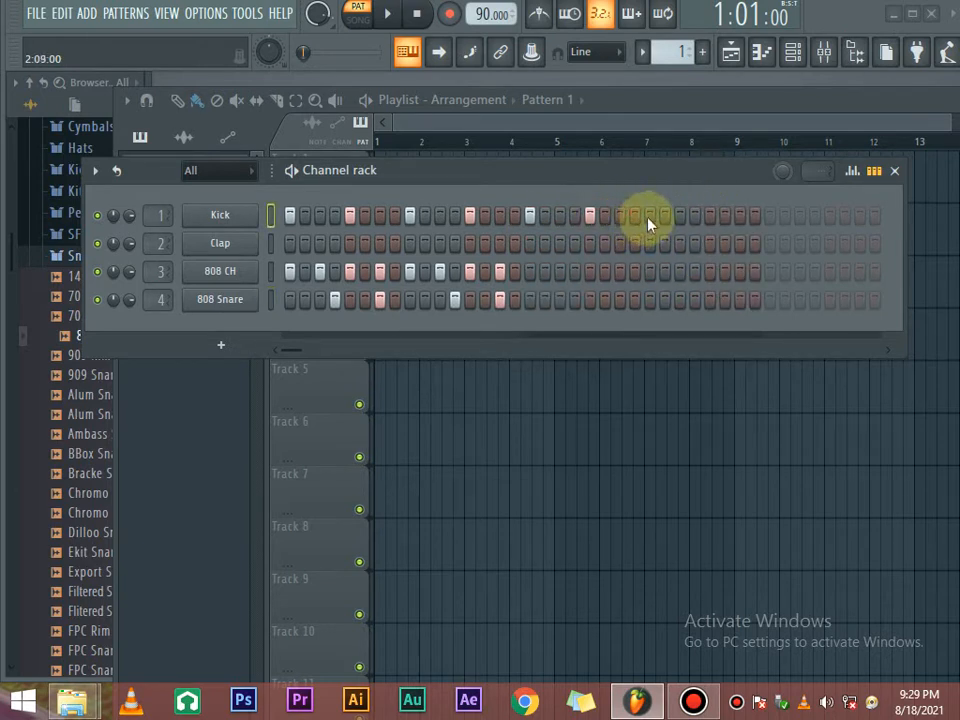
Add 808 CH and 808 Snare hits in the second half and remove one extra kick.
click(561, 272)
click(590, 272)
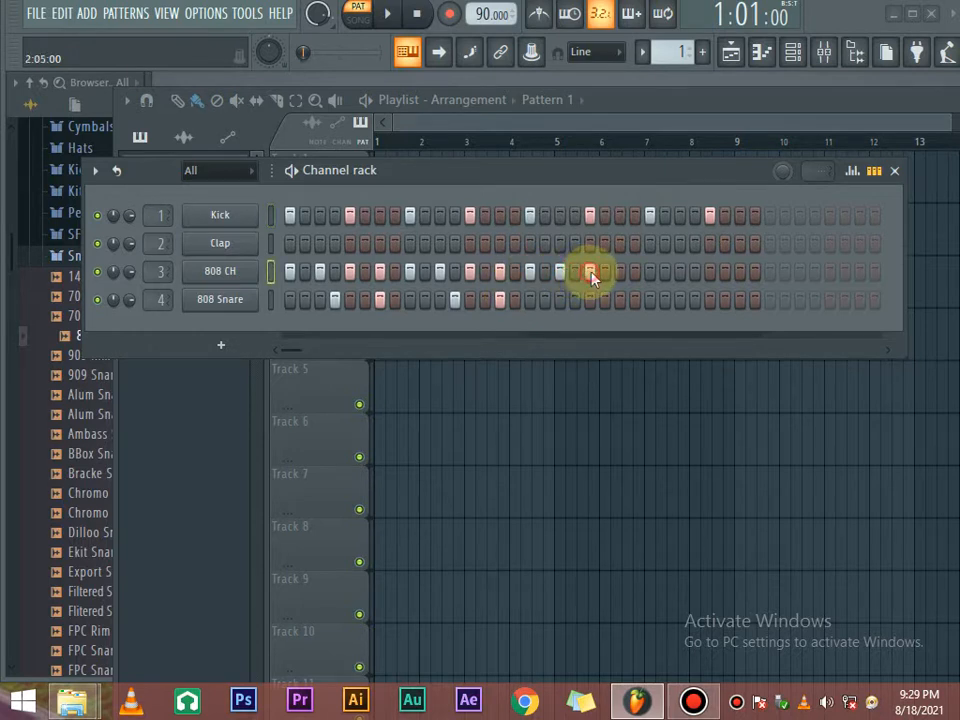
click(650, 272)
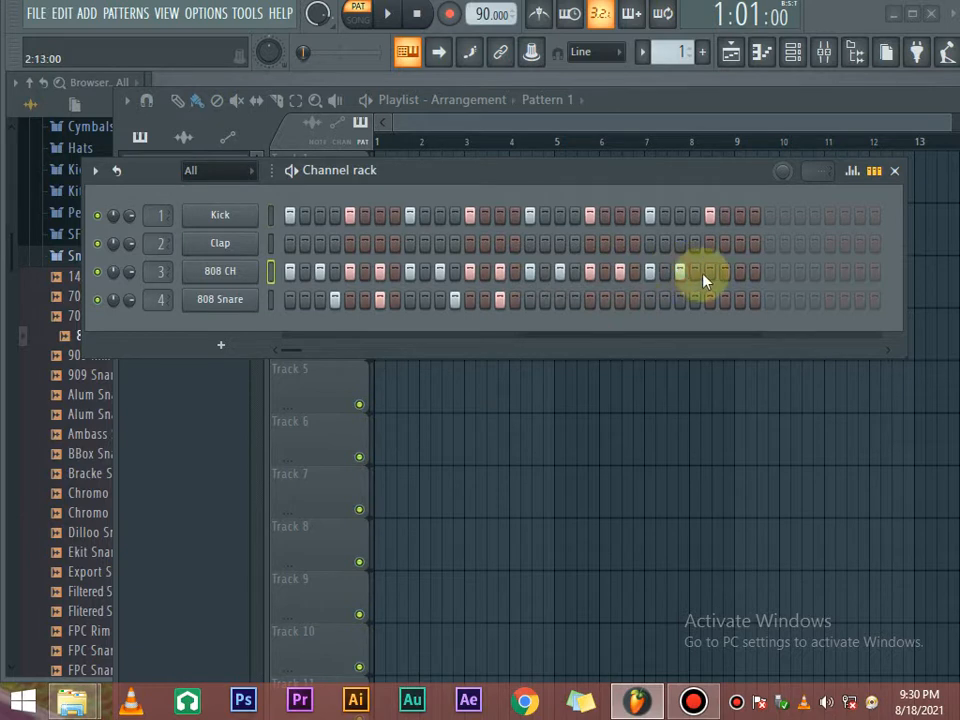
click(574, 301)
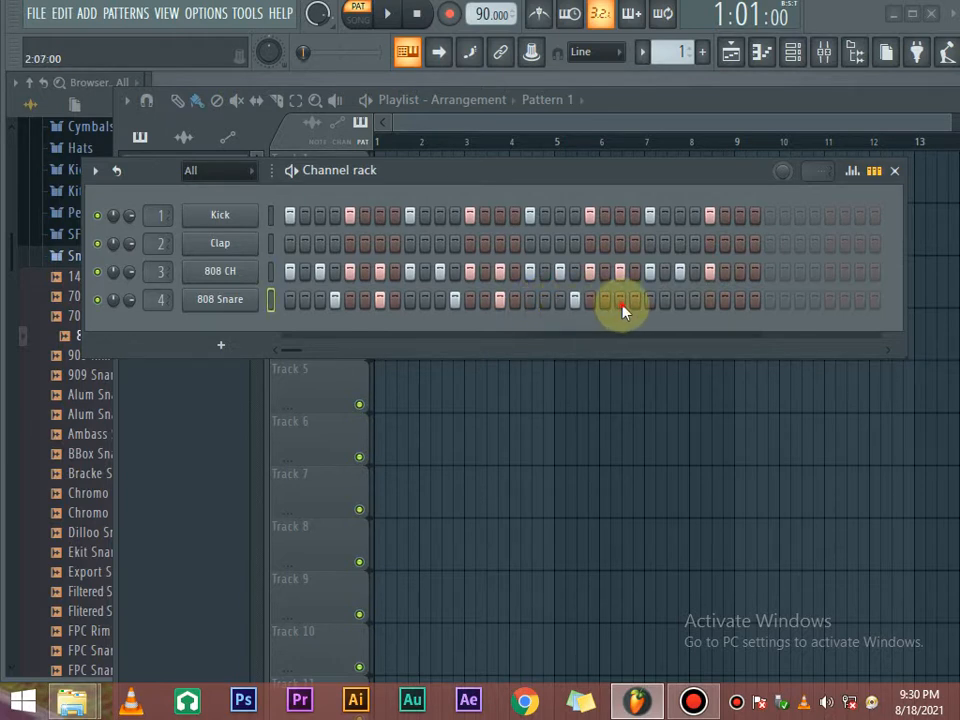
click(697, 303)
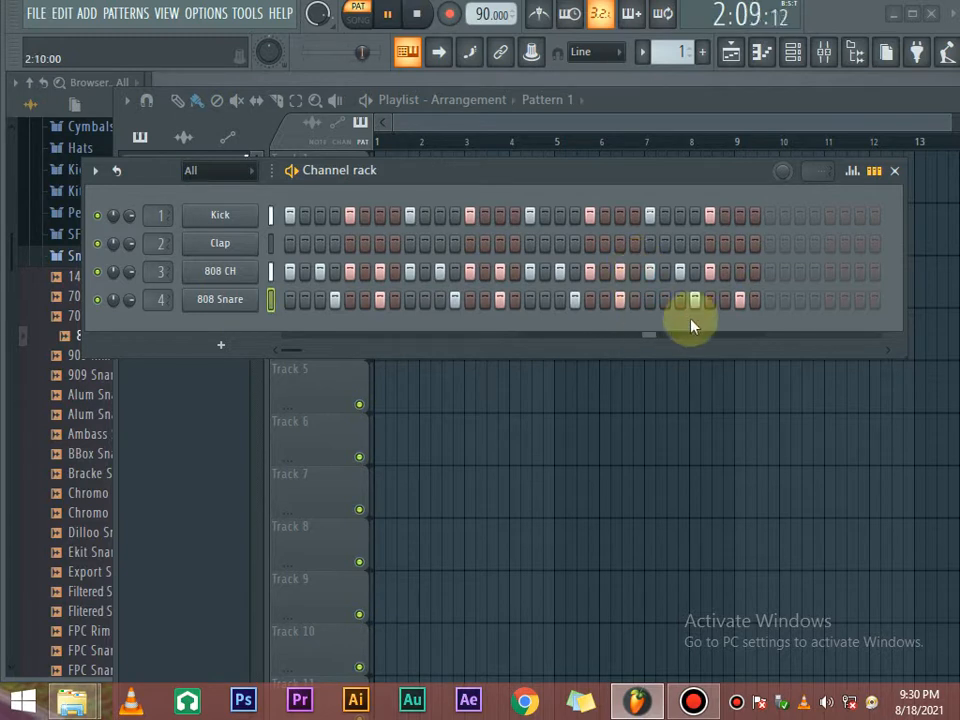
key(space)
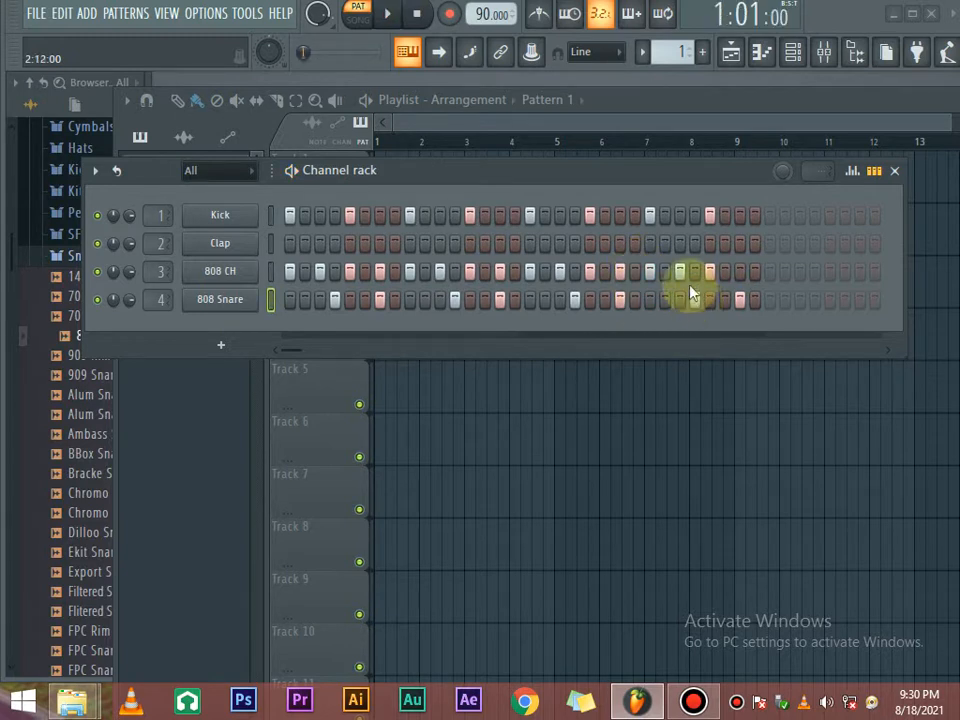
click(682, 219)
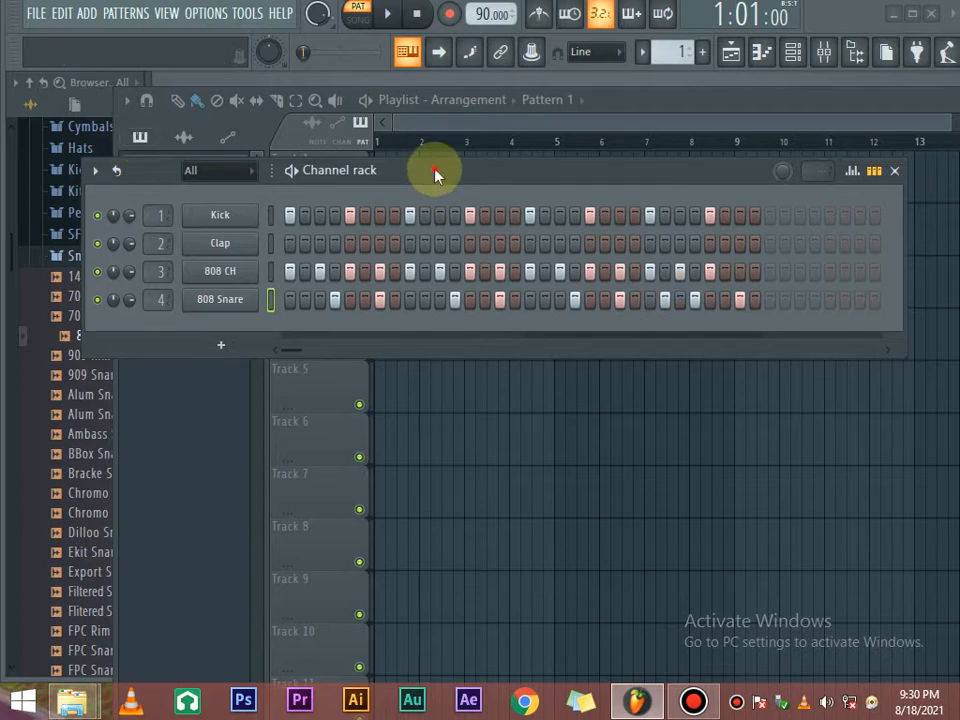
Place Pattern 1 on Track 1 at bar 1 of the playlist and play the song.
drag(435, 171, 548, 400)
click(172, 247)
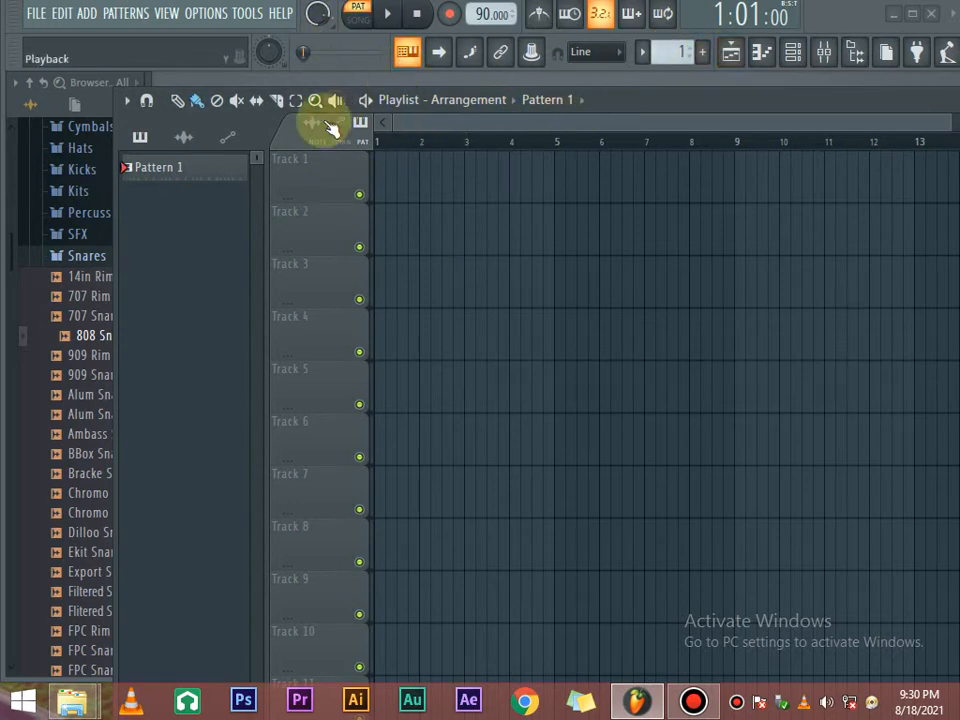
click(190, 172)
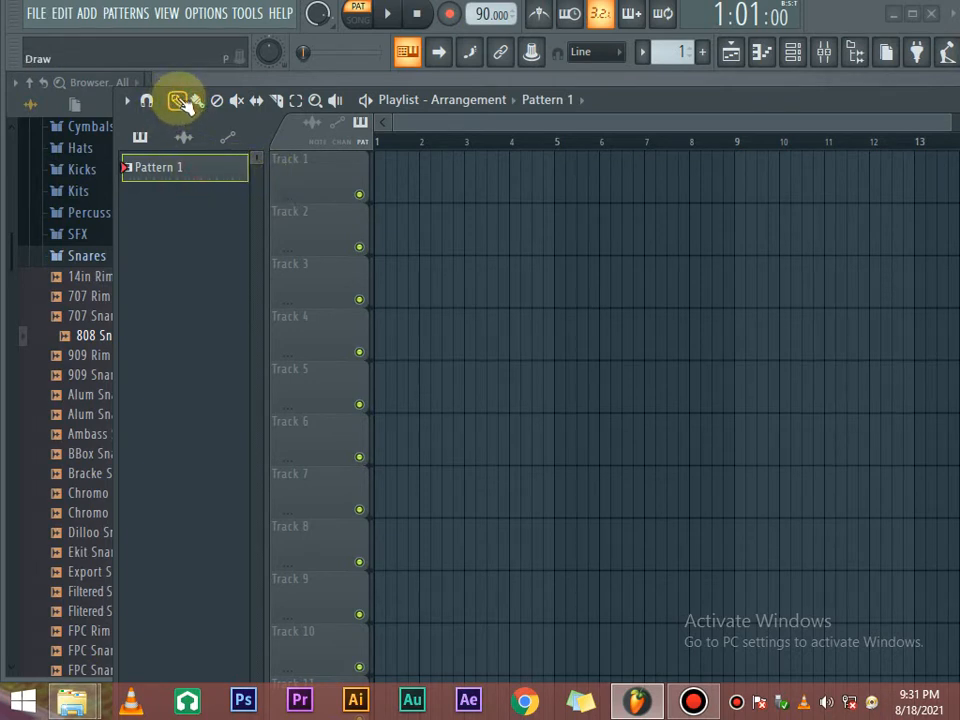
click(388, 169)
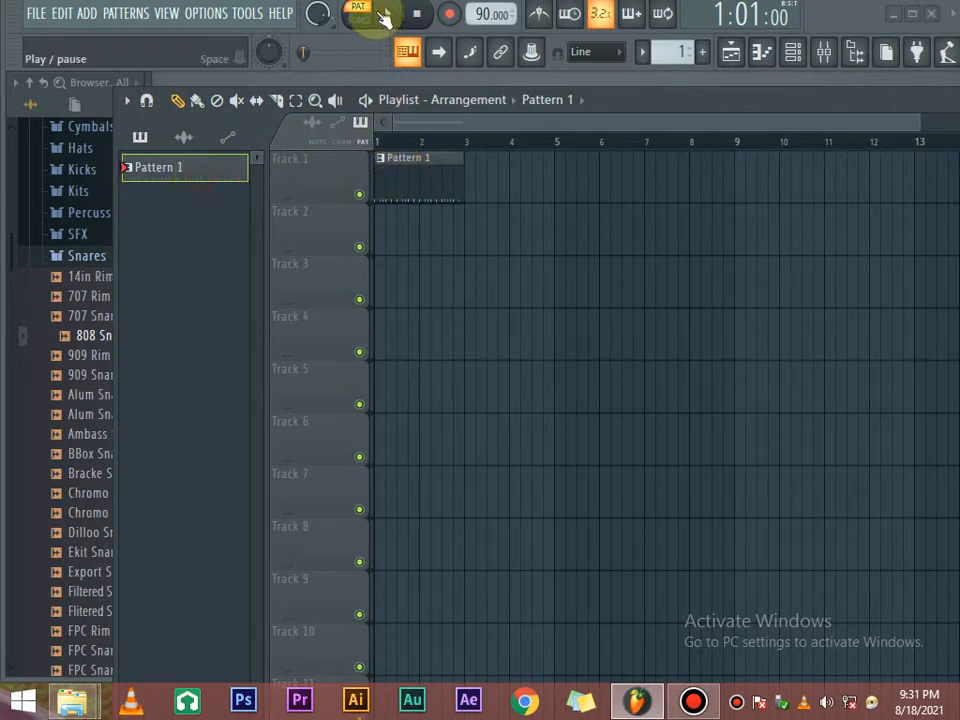
click(388, 18)
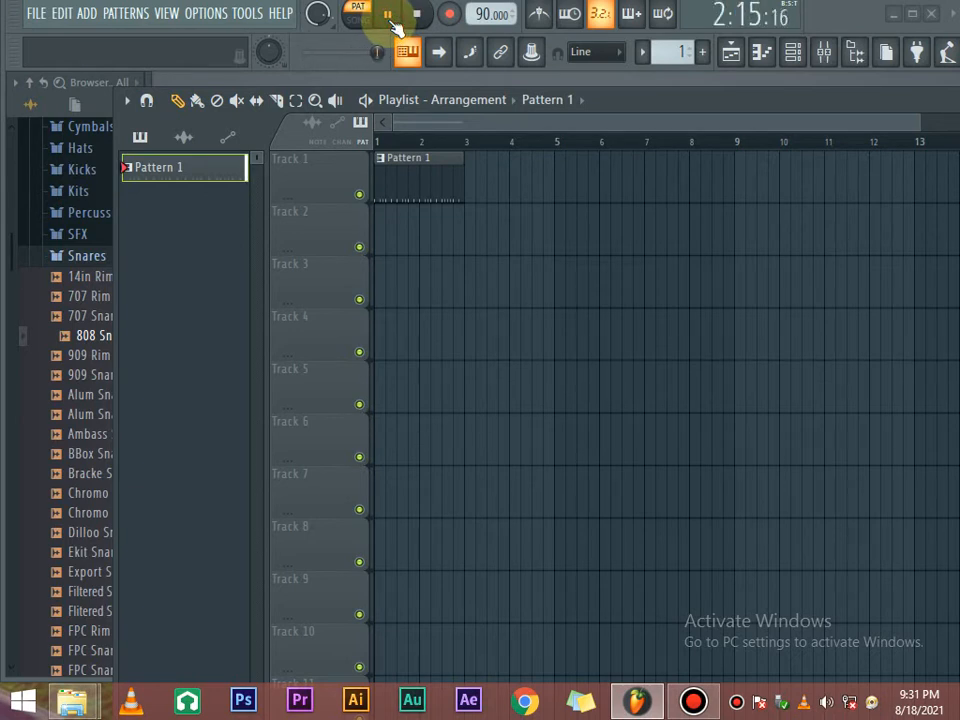
Stop playback and bring the Channel rack back up, positioned higher on screen.
click(390, 16)
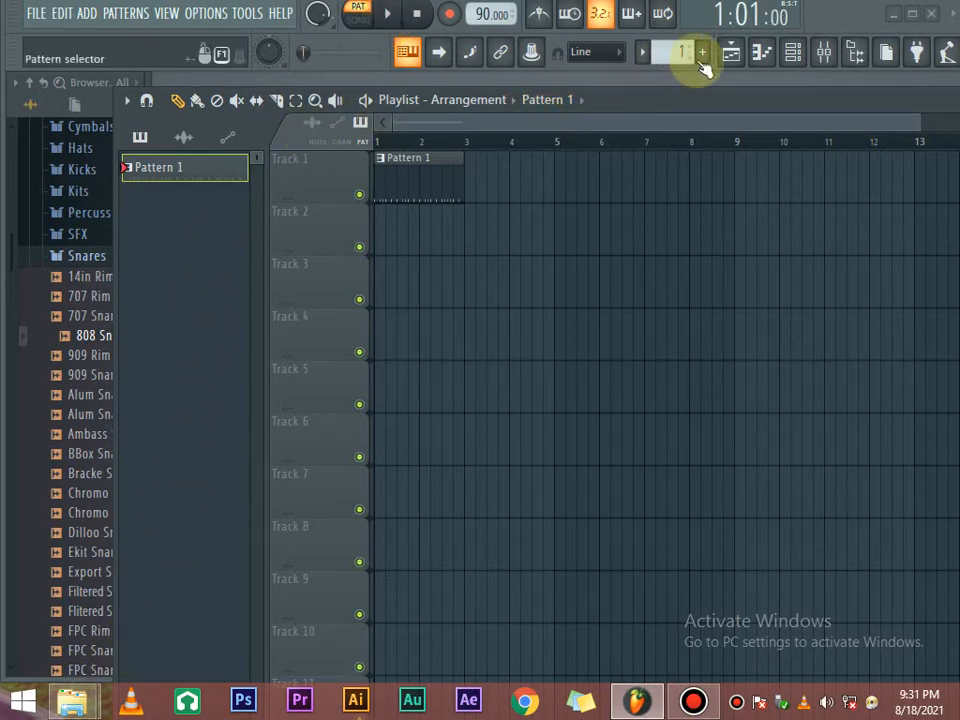
click(793, 55)
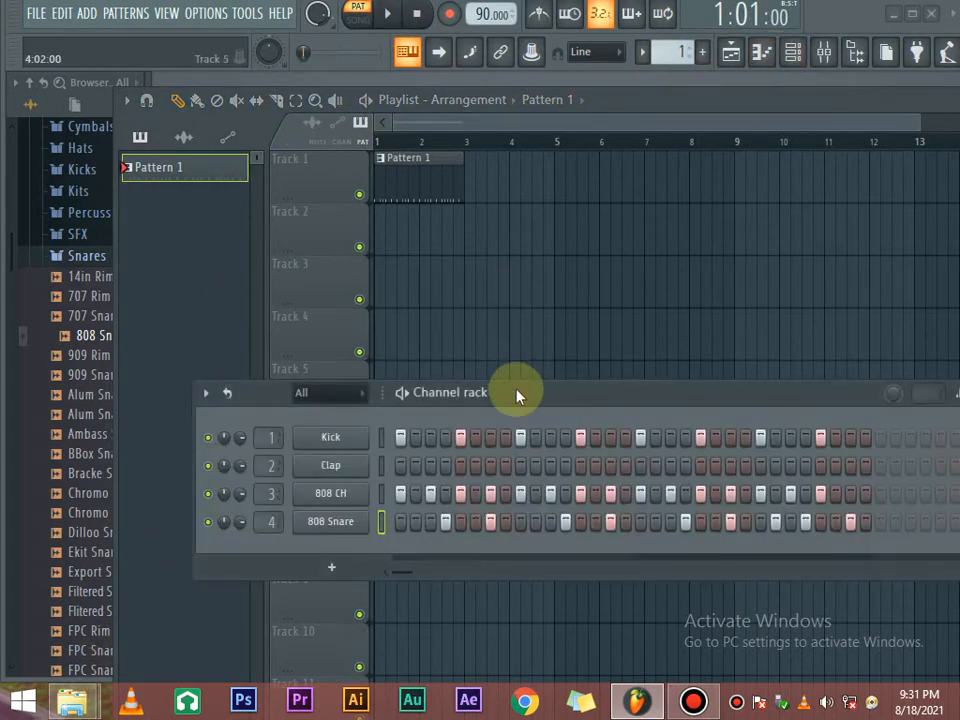
drag(516, 392, 561, 251)
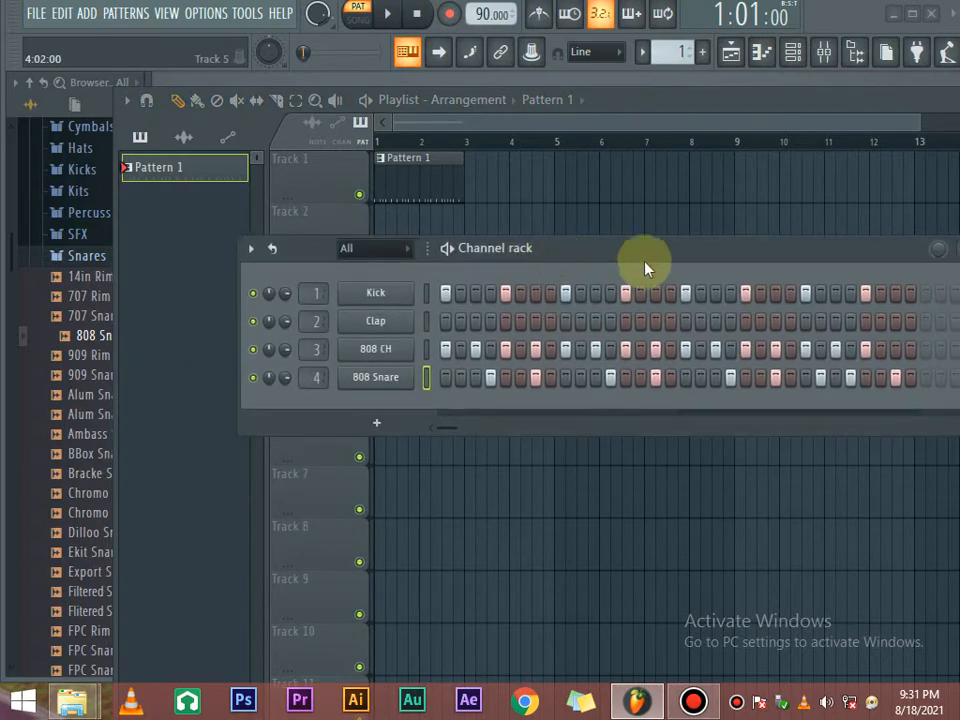
drag(716, 258, 712, 225)
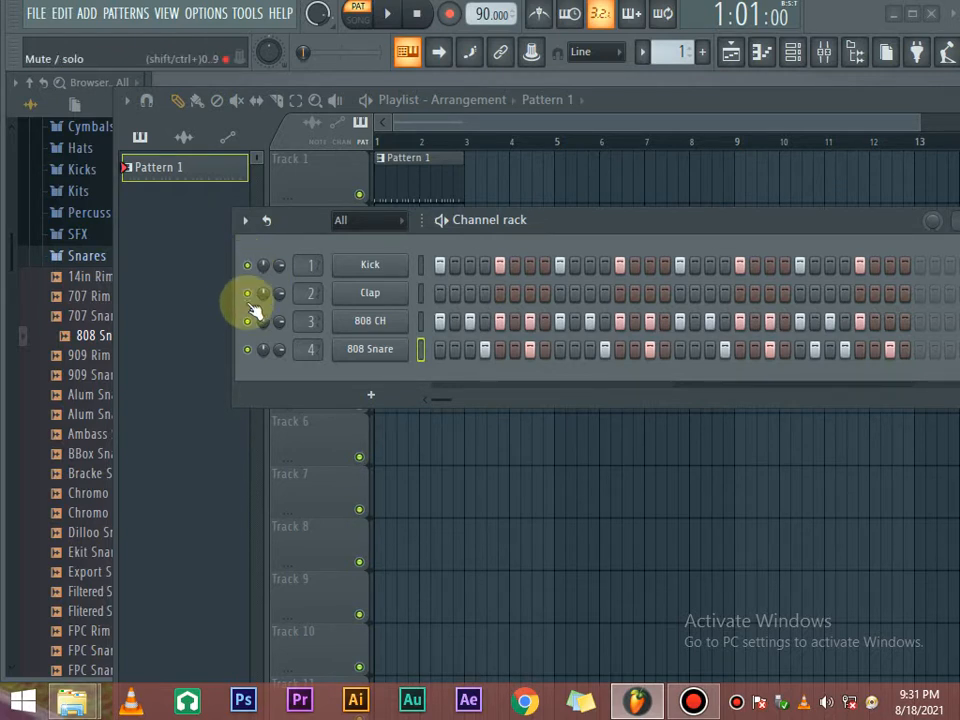
Toggle the Kick channel's mute and raise its volume knob to 100%.
click(247, 265)
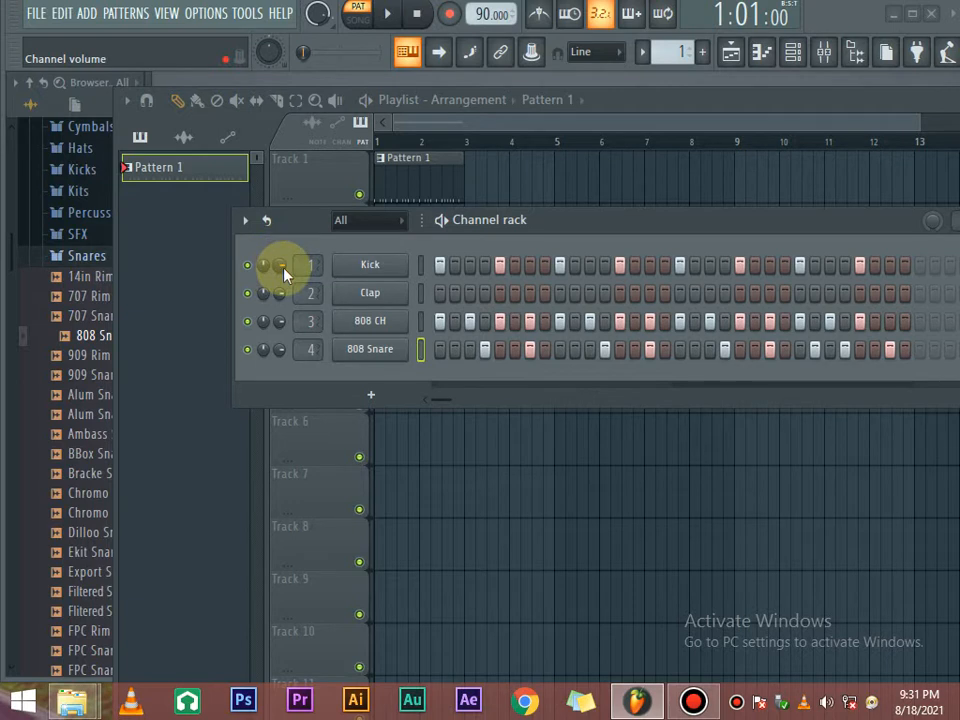
drag(283, 268, 283, 228)
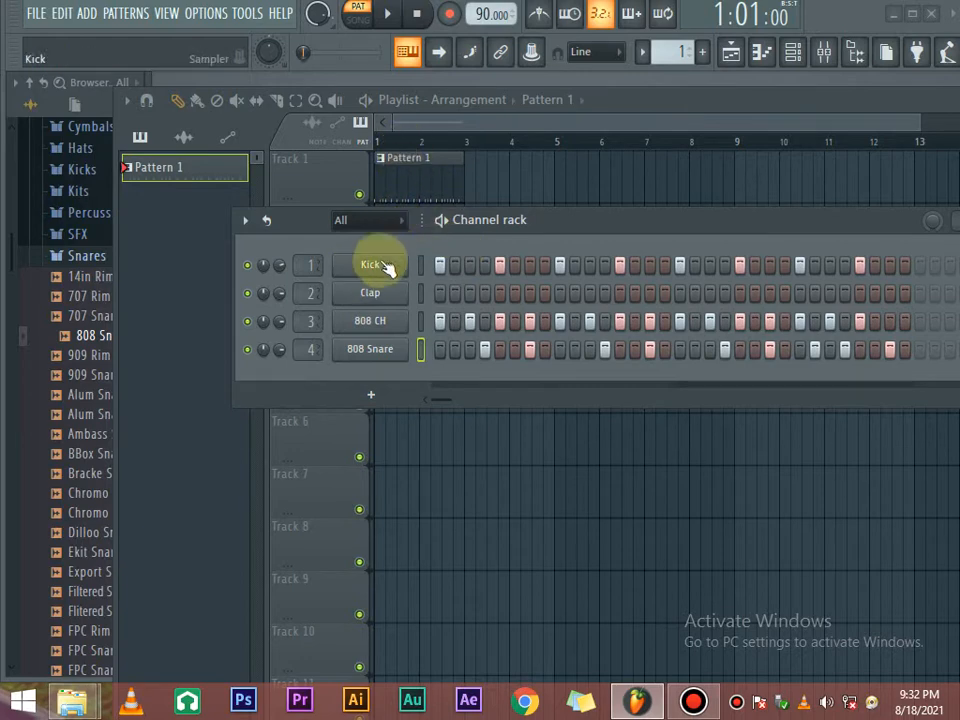
drag(767, 234, 514, 270)
click(808, 258)
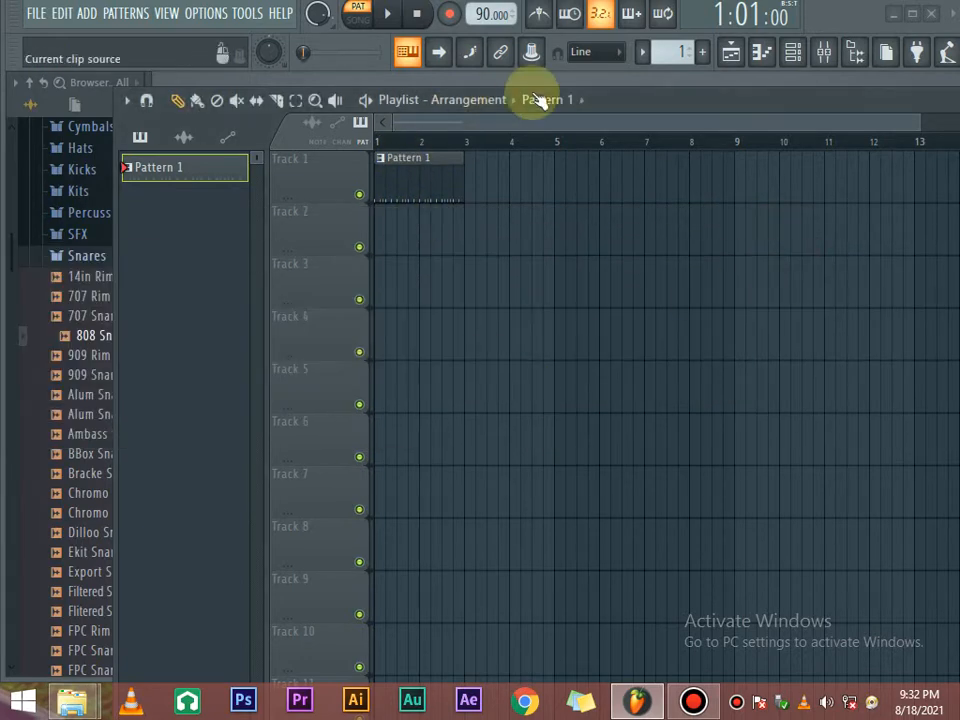
drag(620, 99, 669, 99)
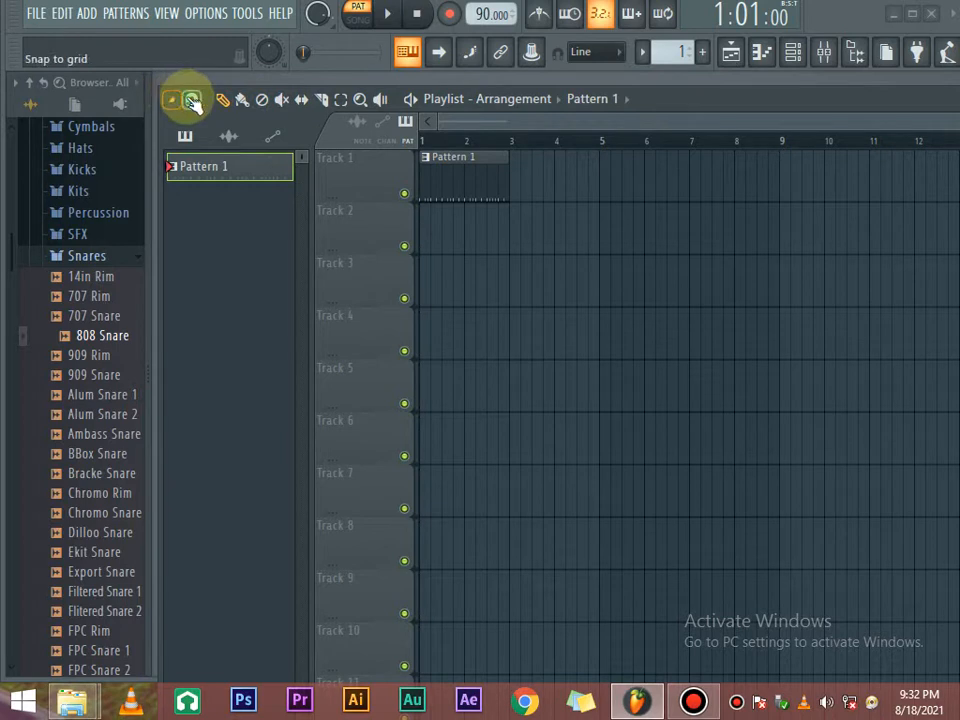
click(191, 102)
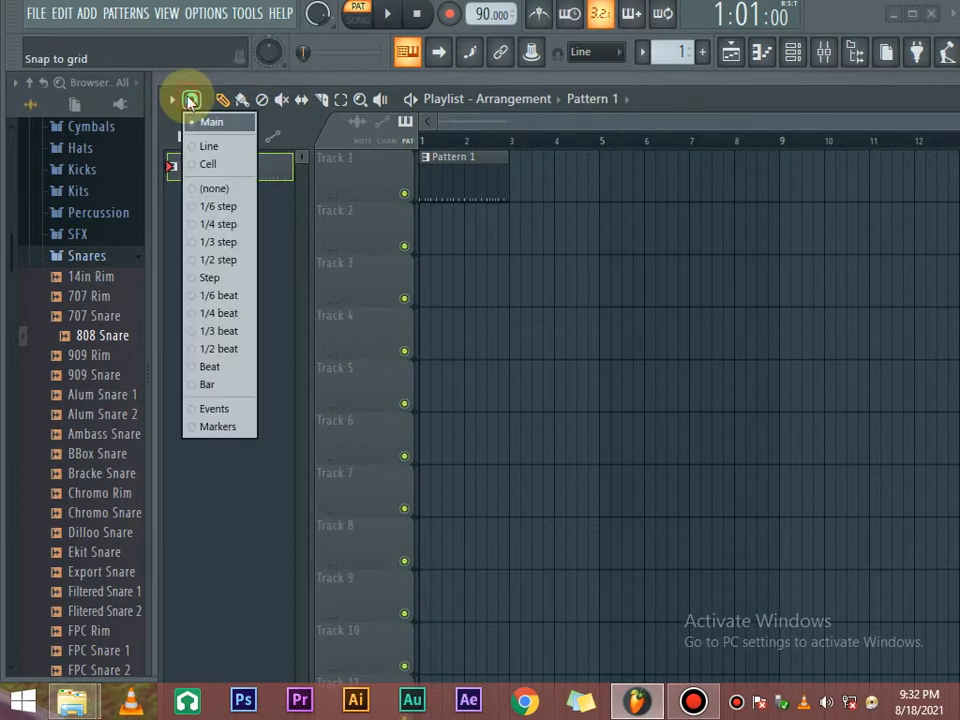
click(191, 102)
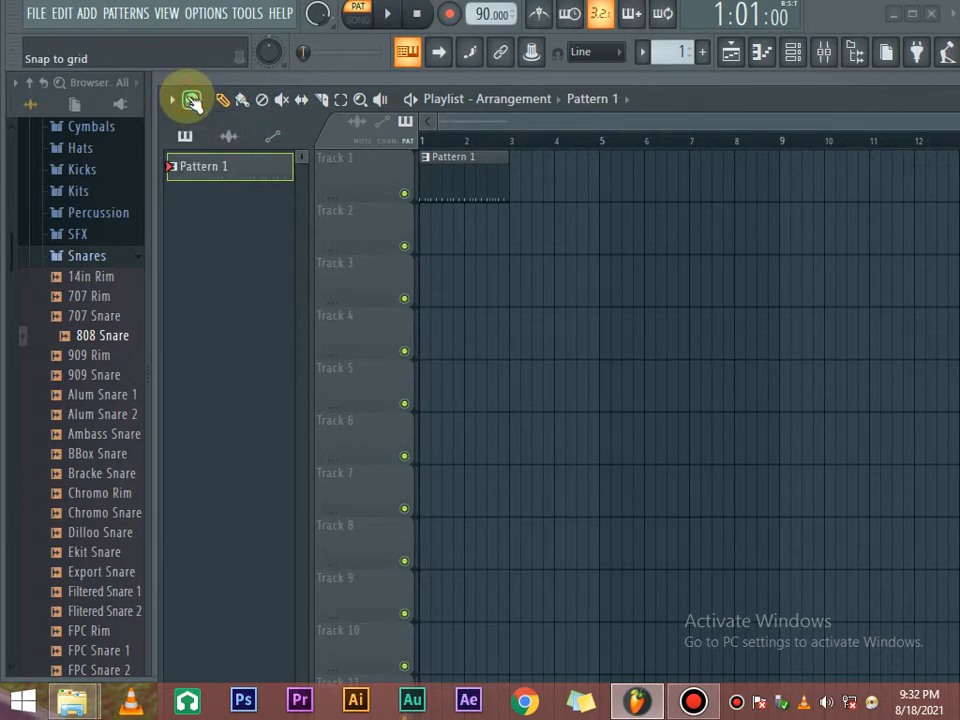
click(191, 102)
click(191, 102)
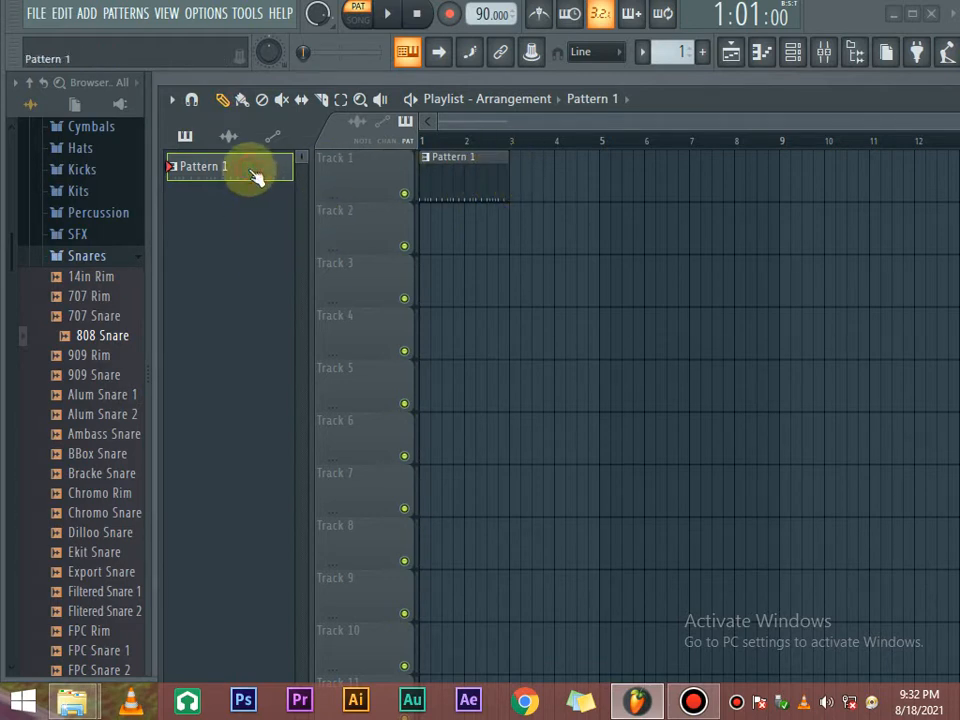
click(606, 170)
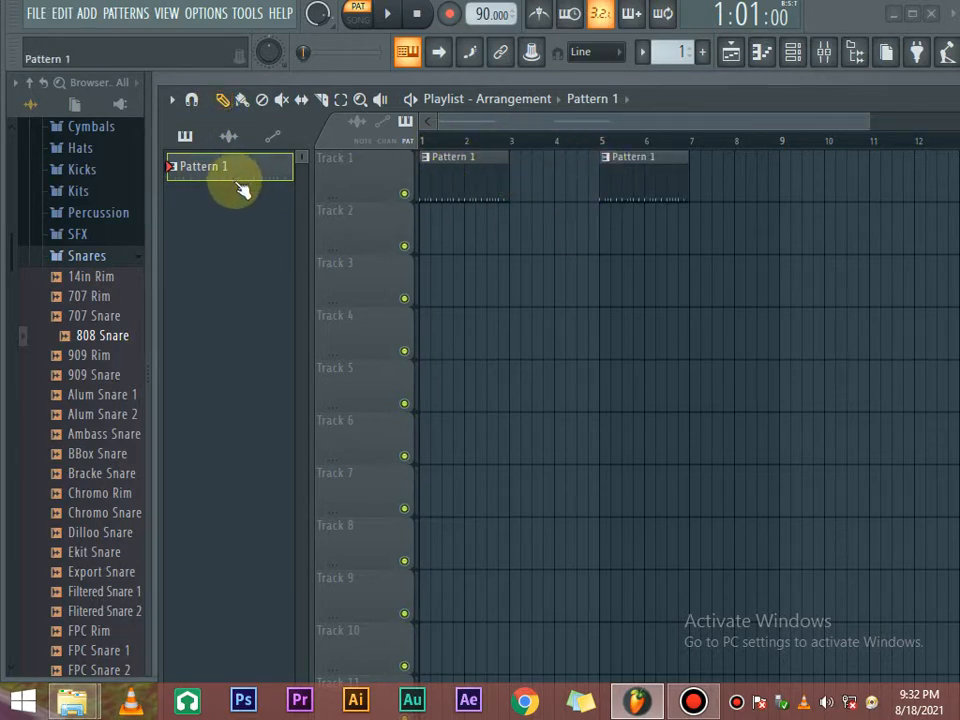
click(794, 52)
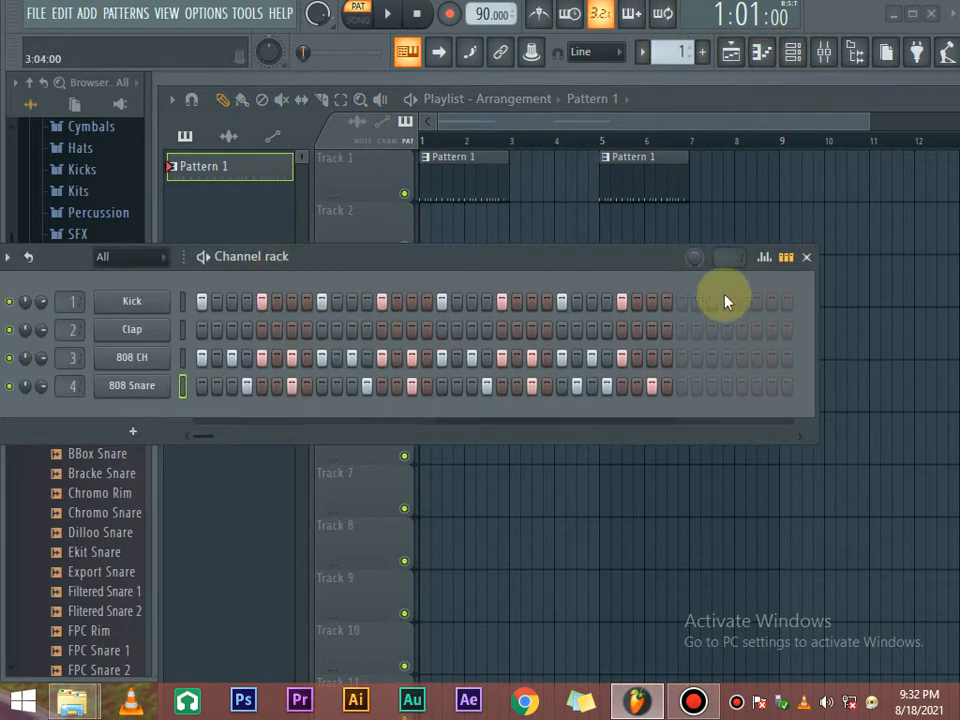
click(804, 258)
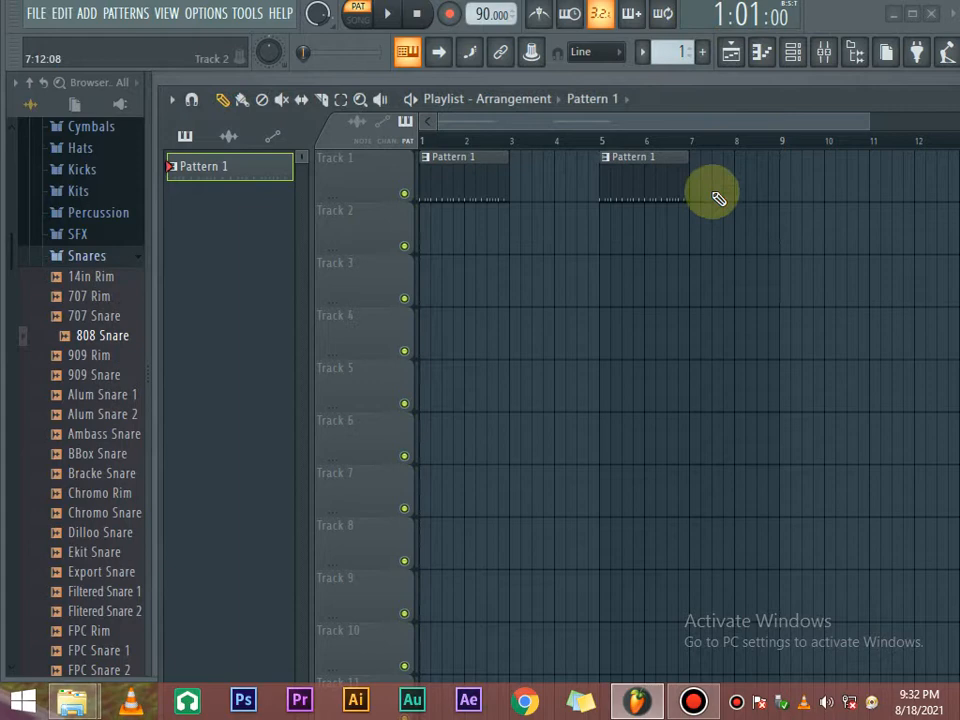
right_click(636, 170)
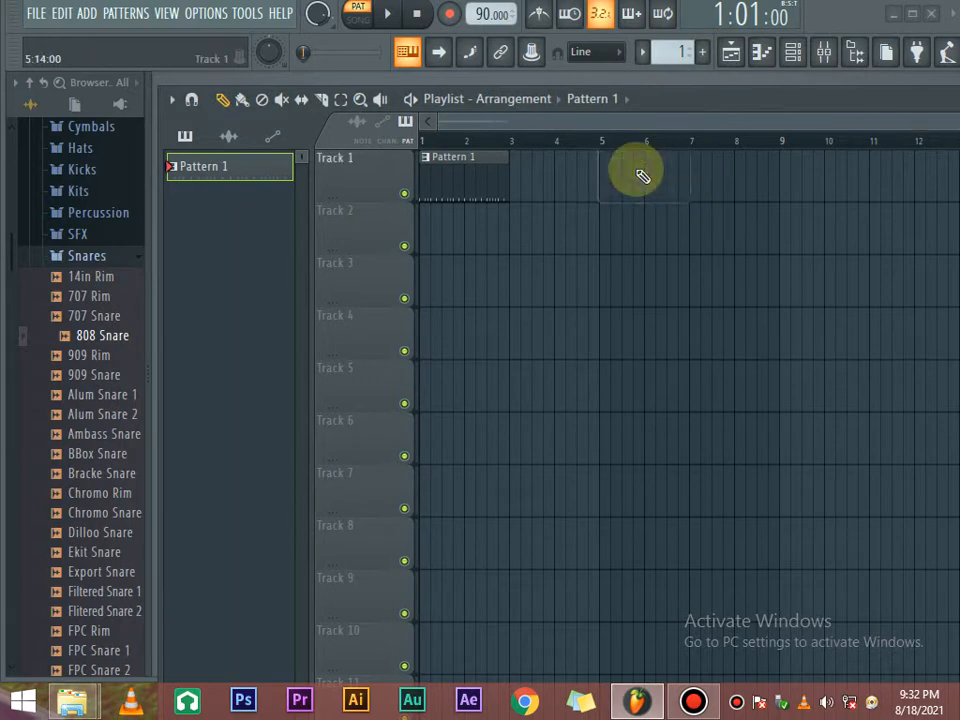
click(805, 58)
drag(386, 268, 514, 210)
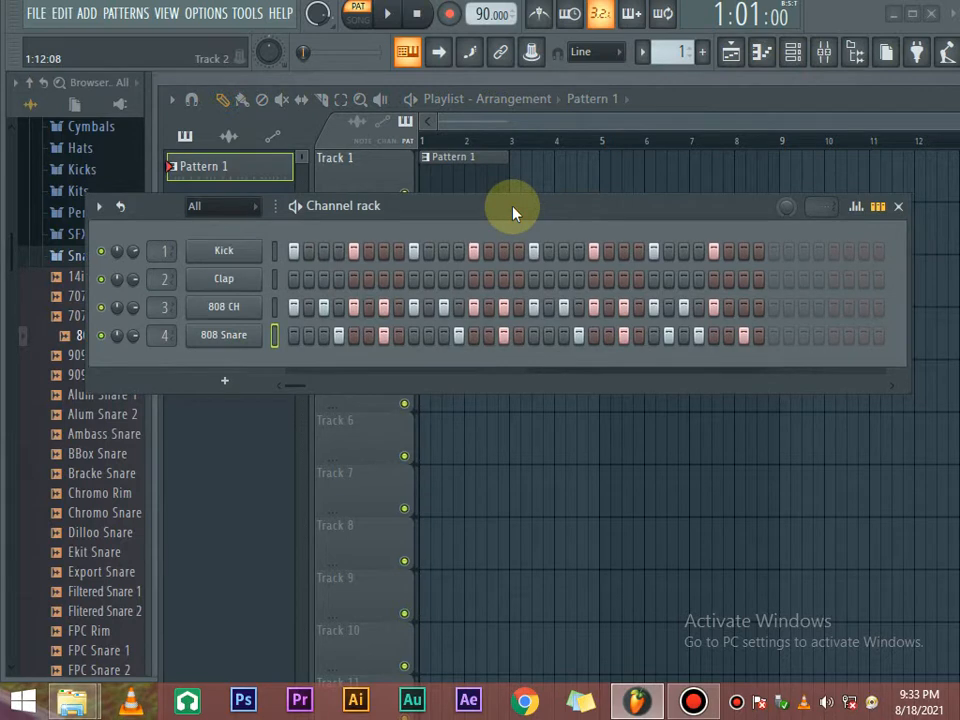
click(900, 209)
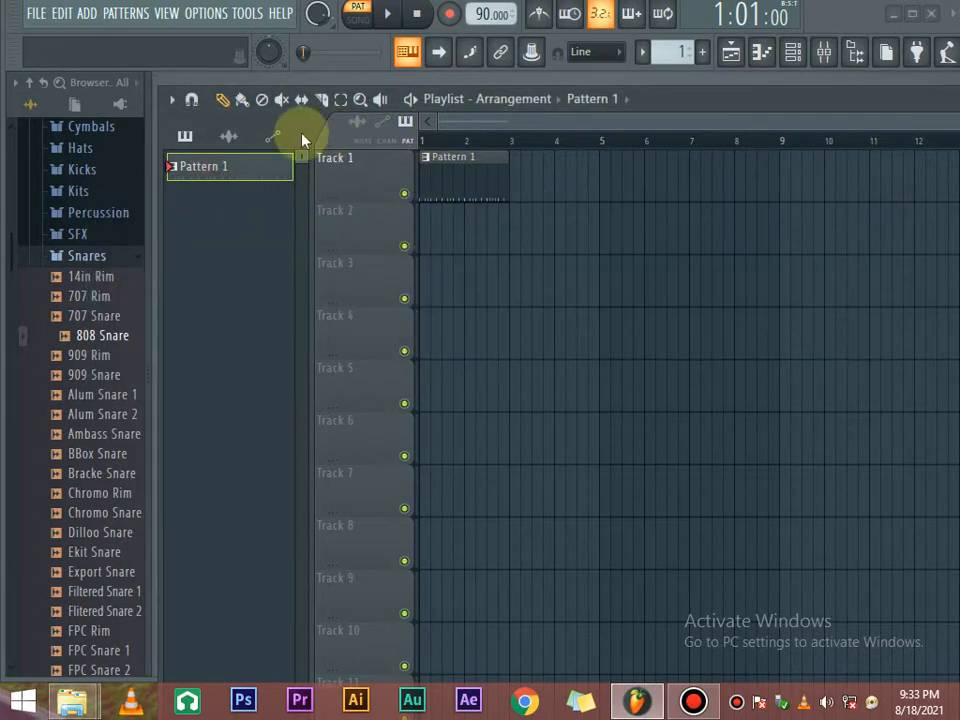
click(224, 99)
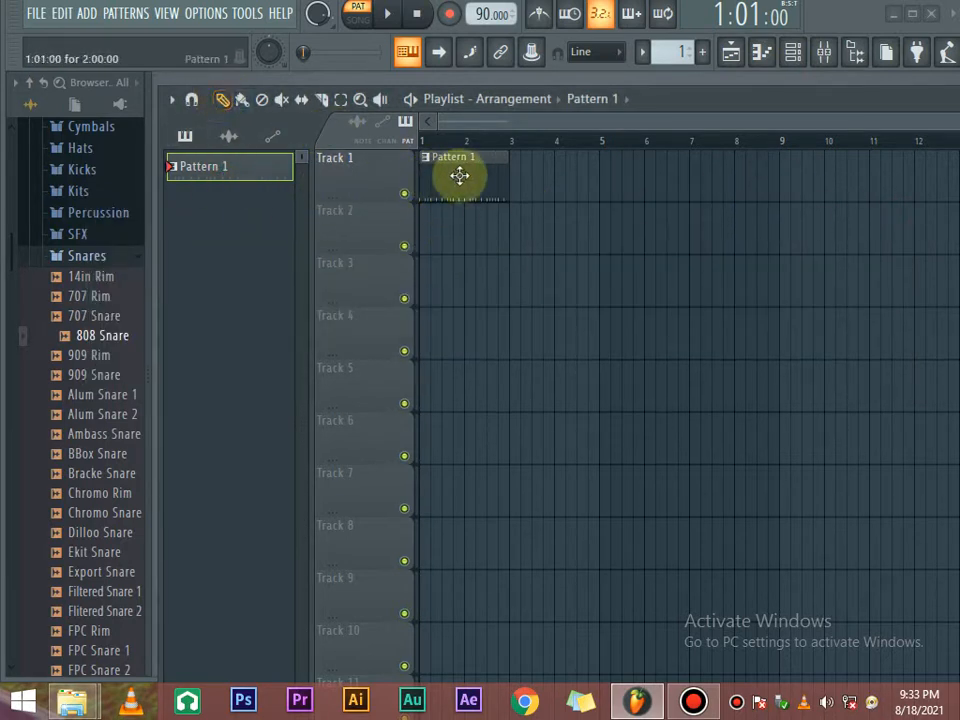
click(572, 178)
click(689, 199)
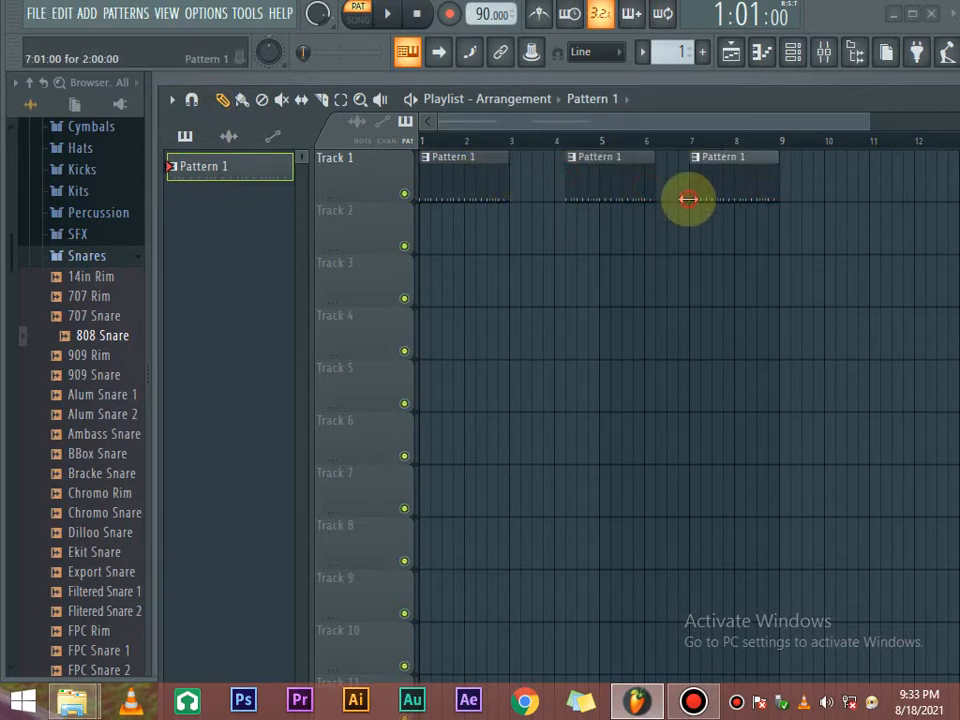
click(690, 225)
click(650, 280)
click(525, 430)
click(600, 390)
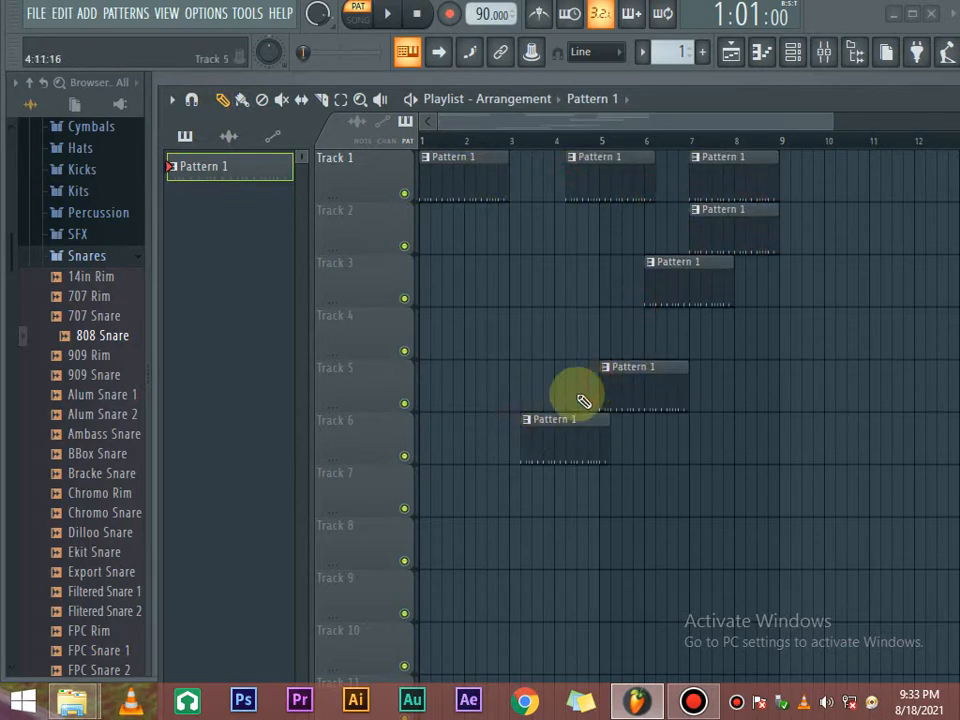
right_click(561, 439)
right_click(619, 377)
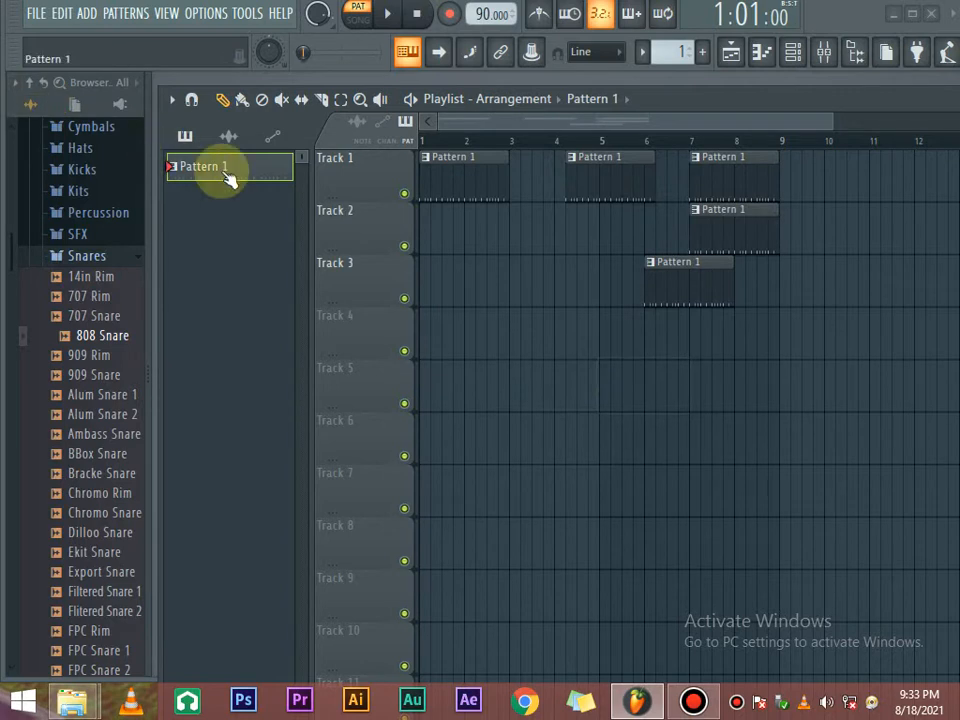
right_click(468, 178)
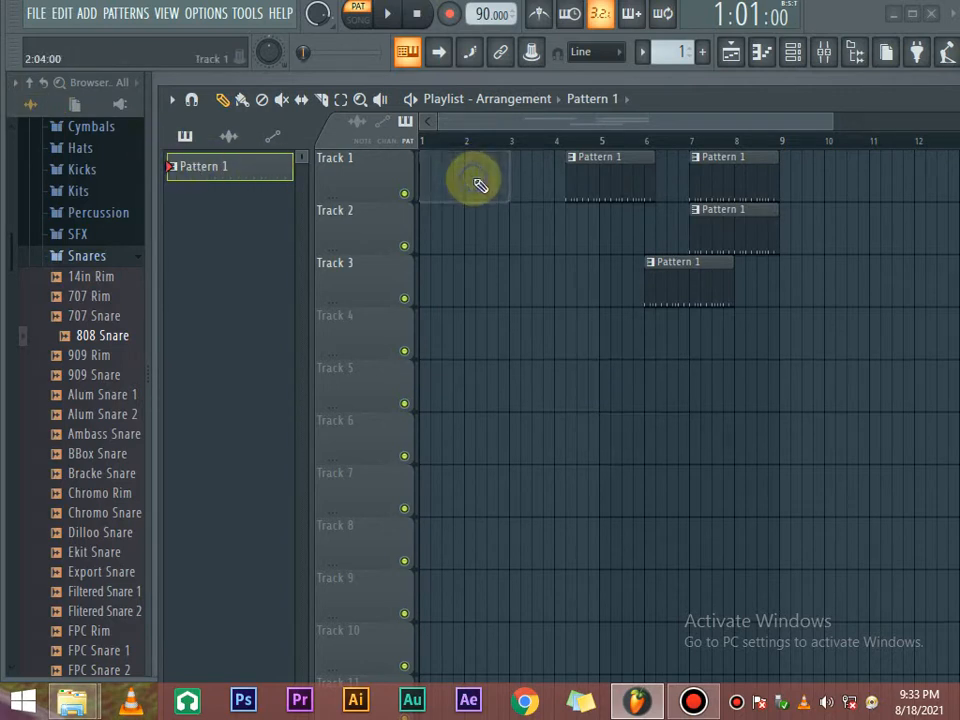
right_click(567, 178)
right_click(662, 270)
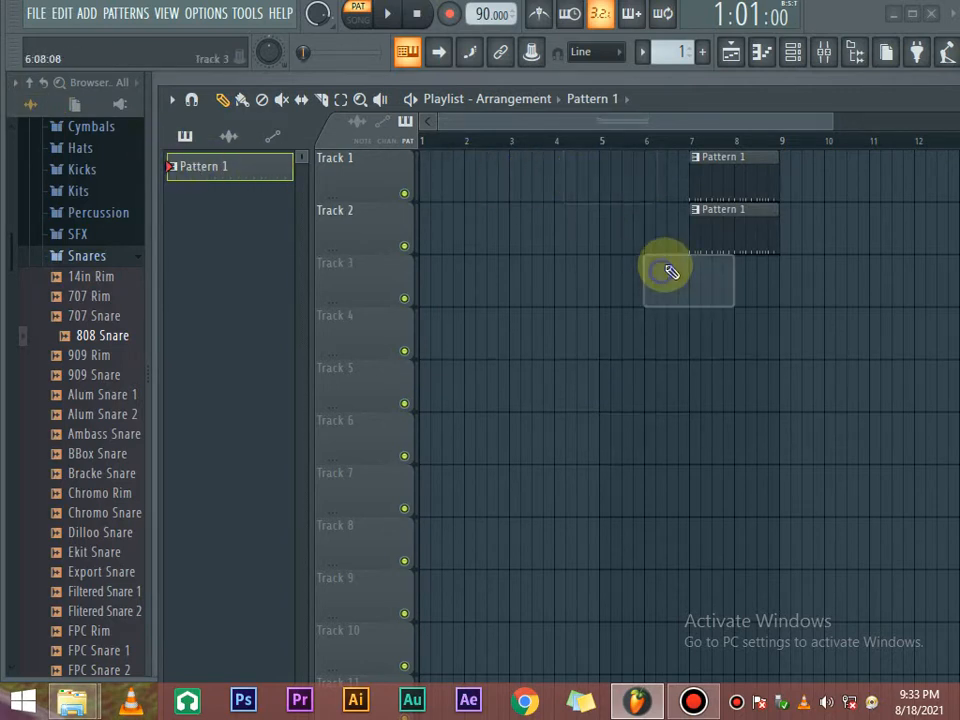
right_click(716, 230)
drag(733, 180, 423, 167)
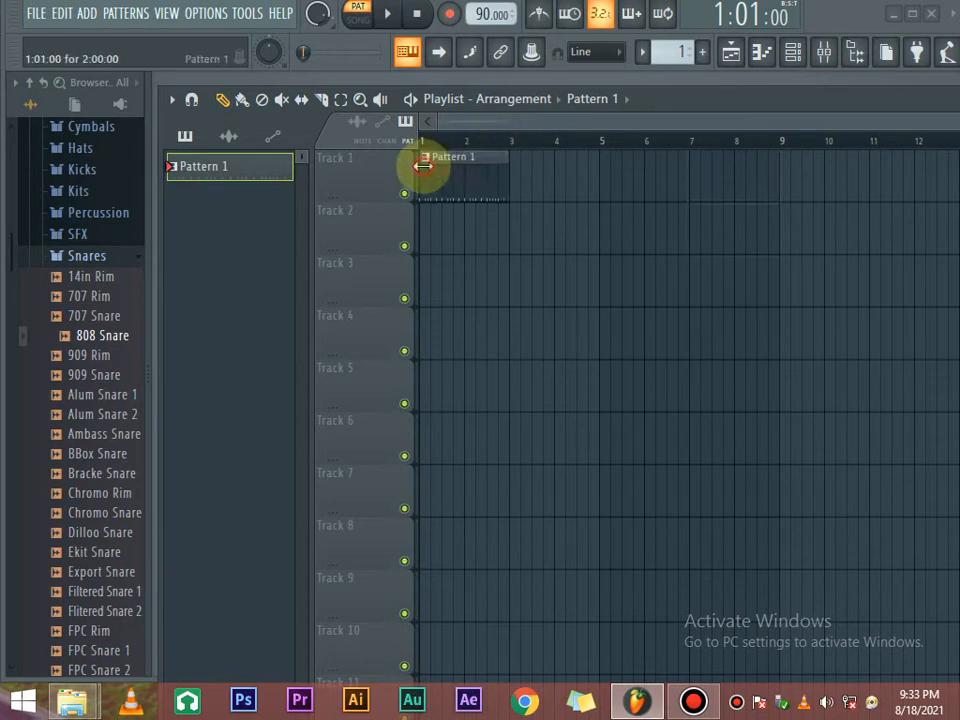
click(260, 100)
click(243, 100)
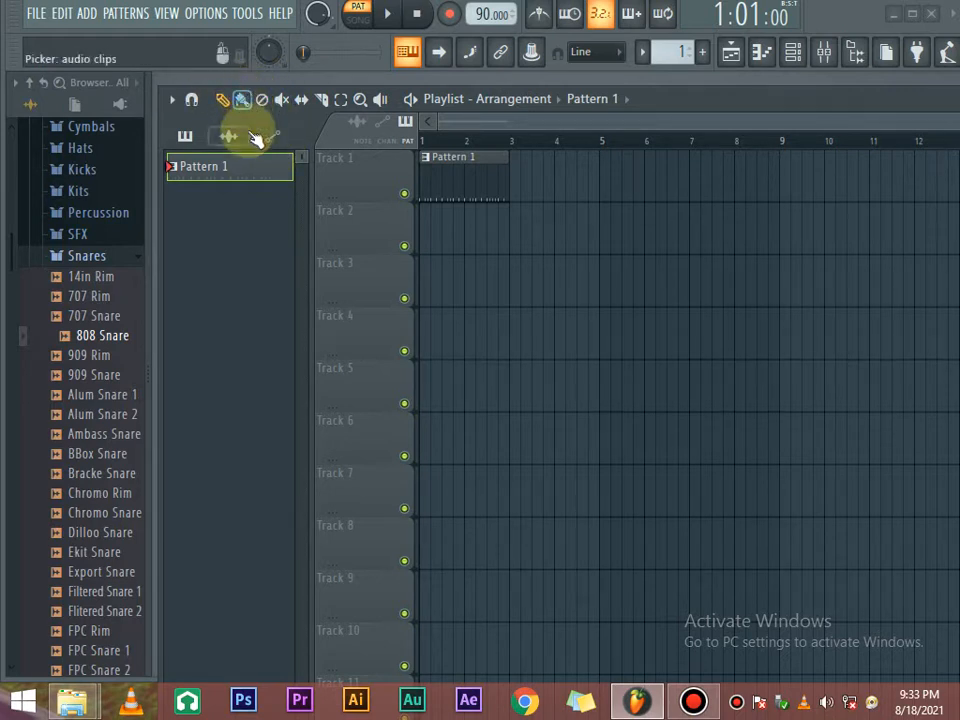
click(262, 100)
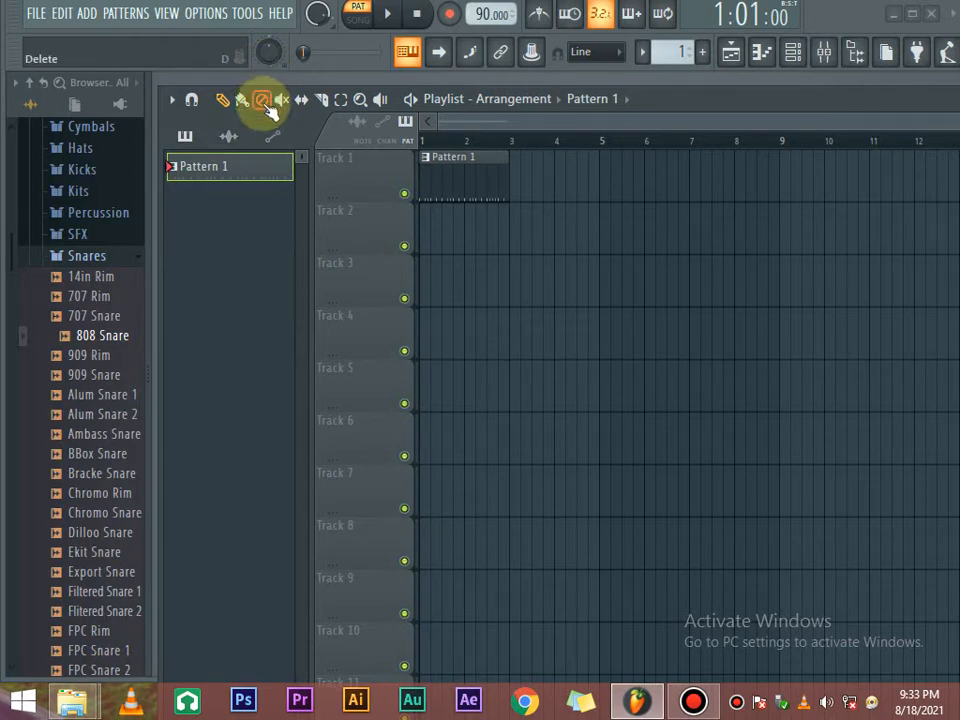
click(554, 175)
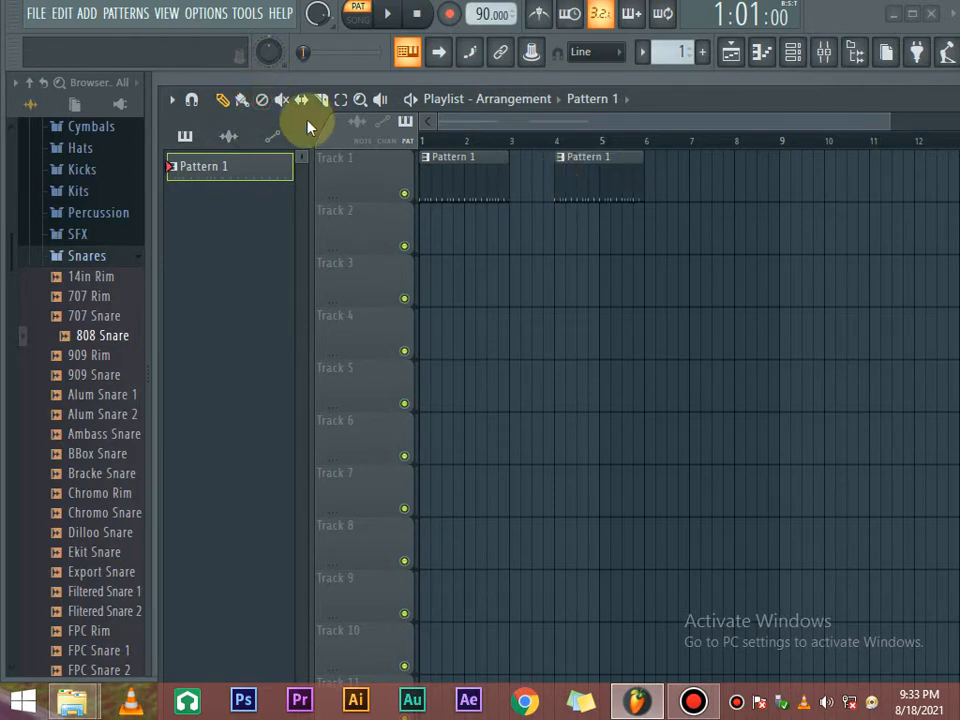
click(262, 100)
click(602, 180)
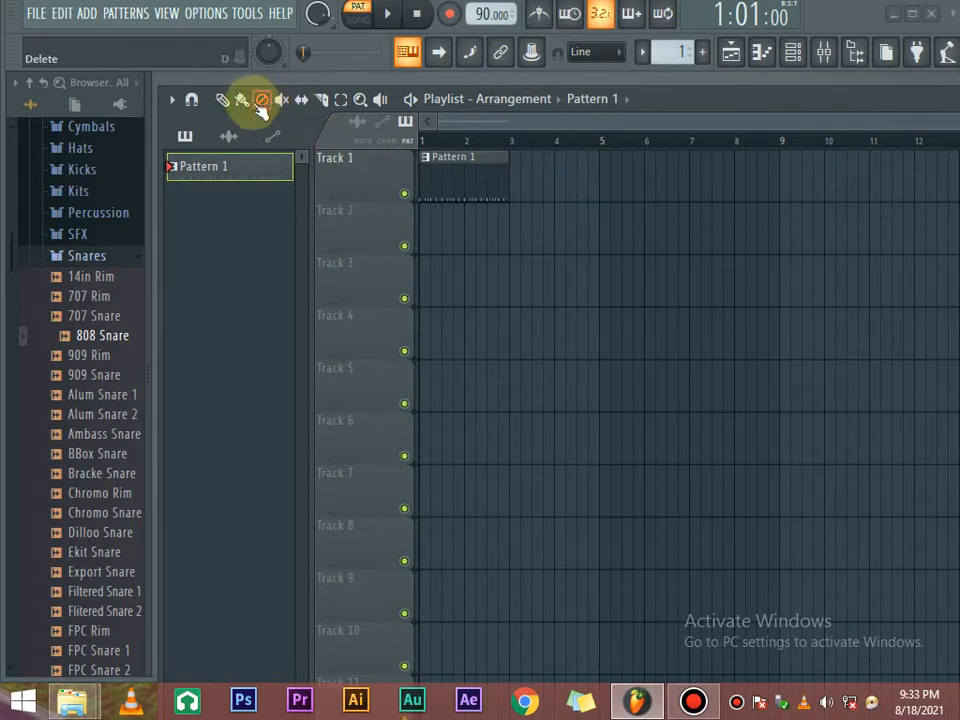
click(222, 100)
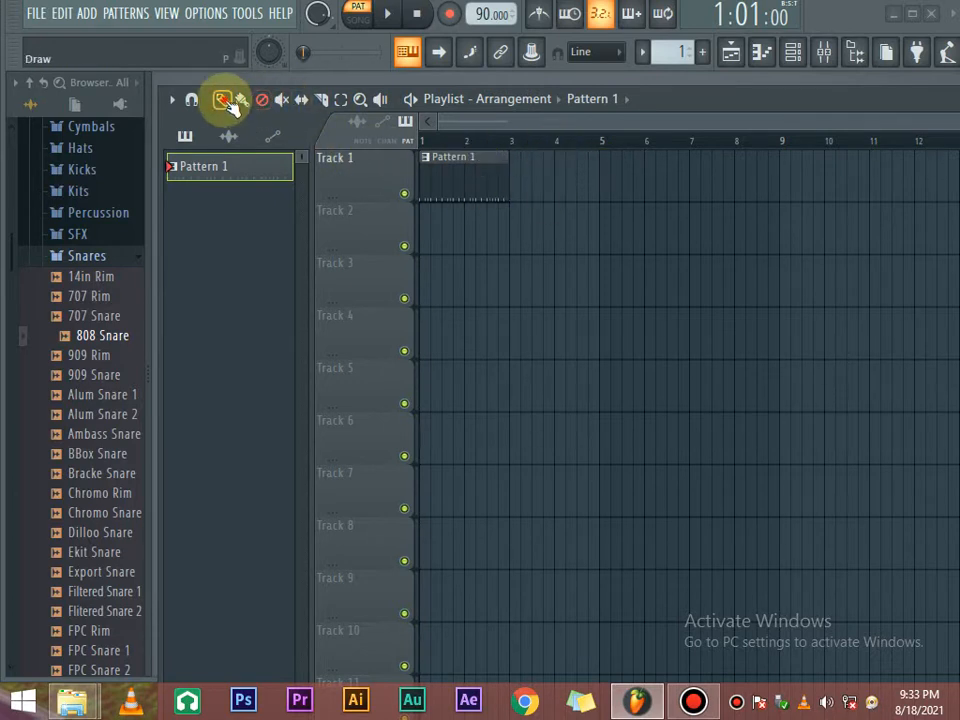
click(622, 198)
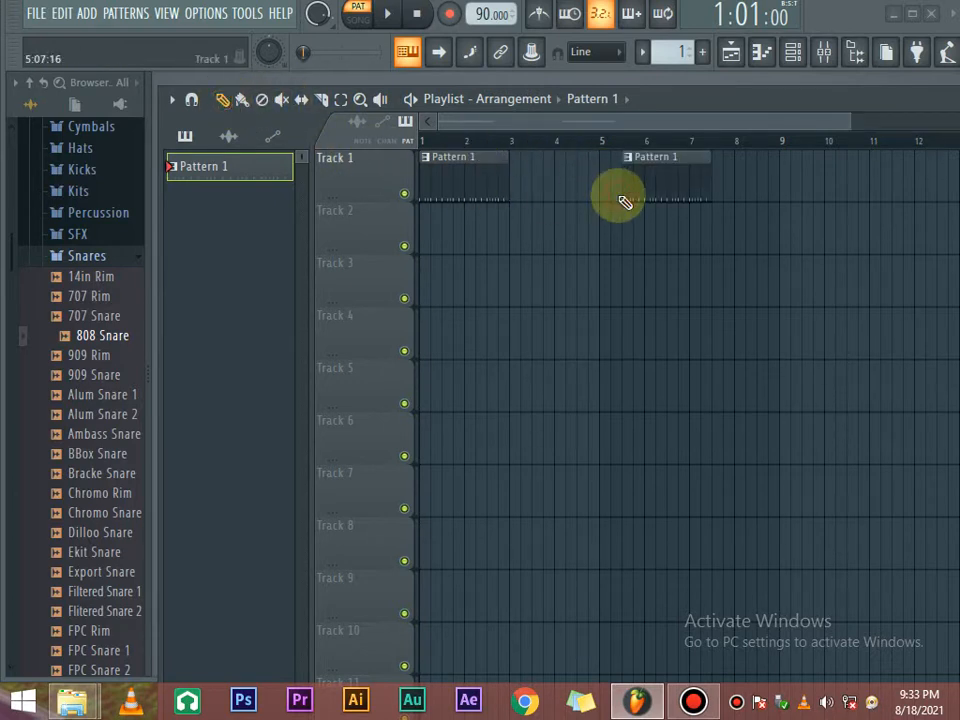
click(262, 100)
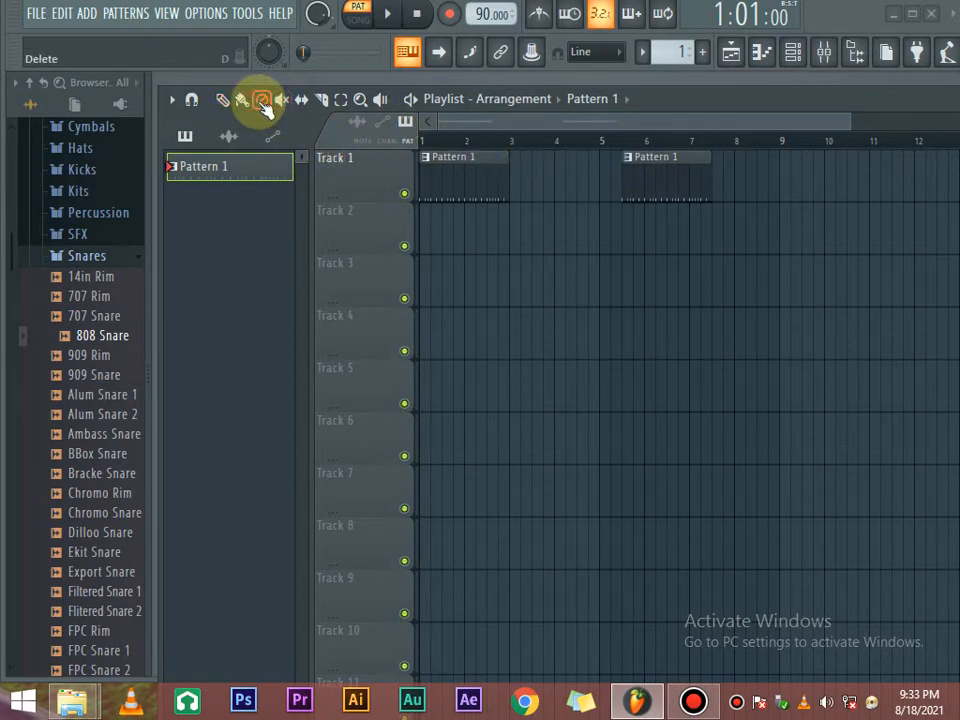
click(656, 177)
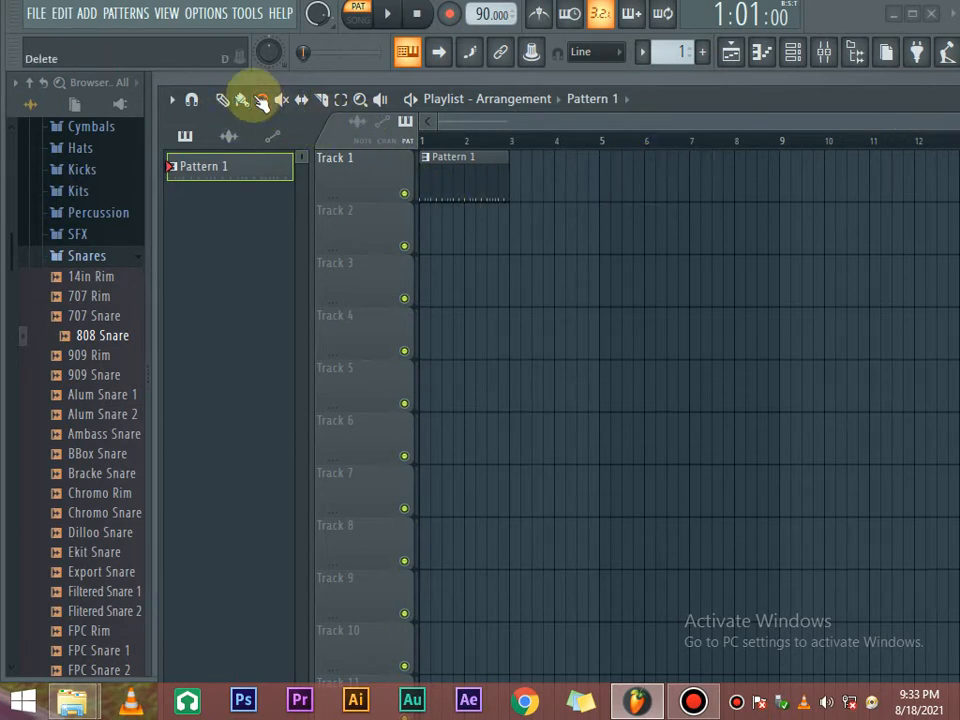
click(224, 100)
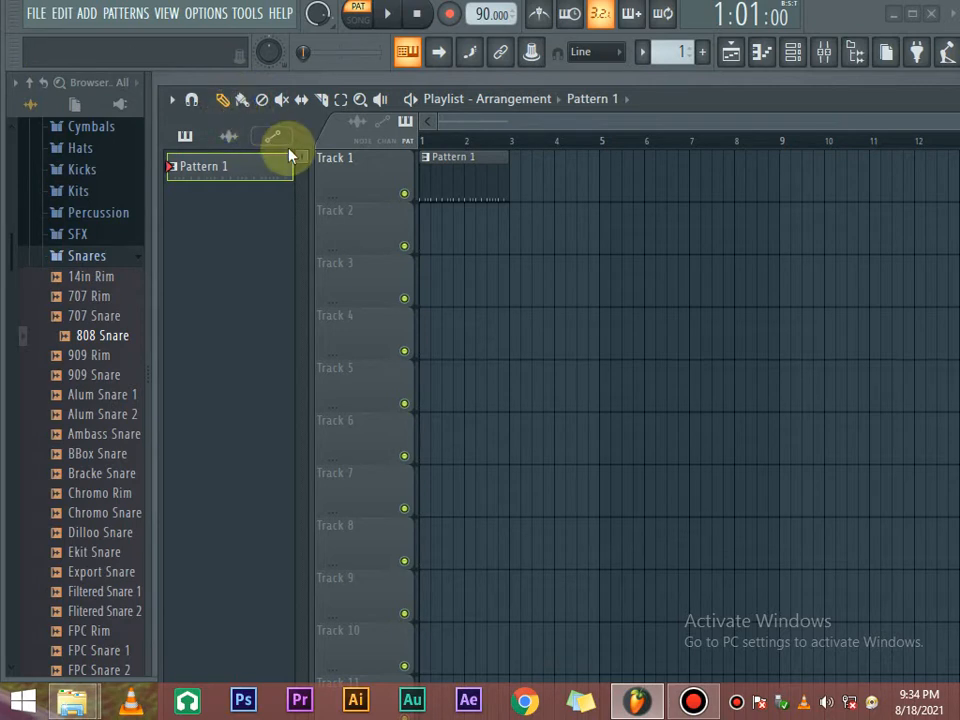
click(650, 182)
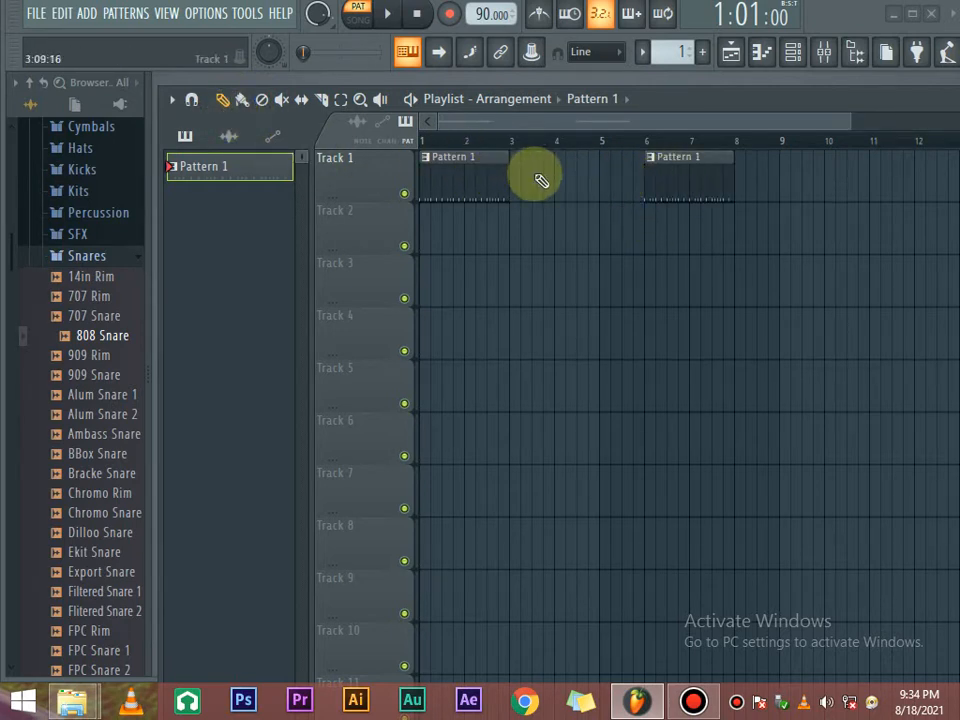
click(613, 240)
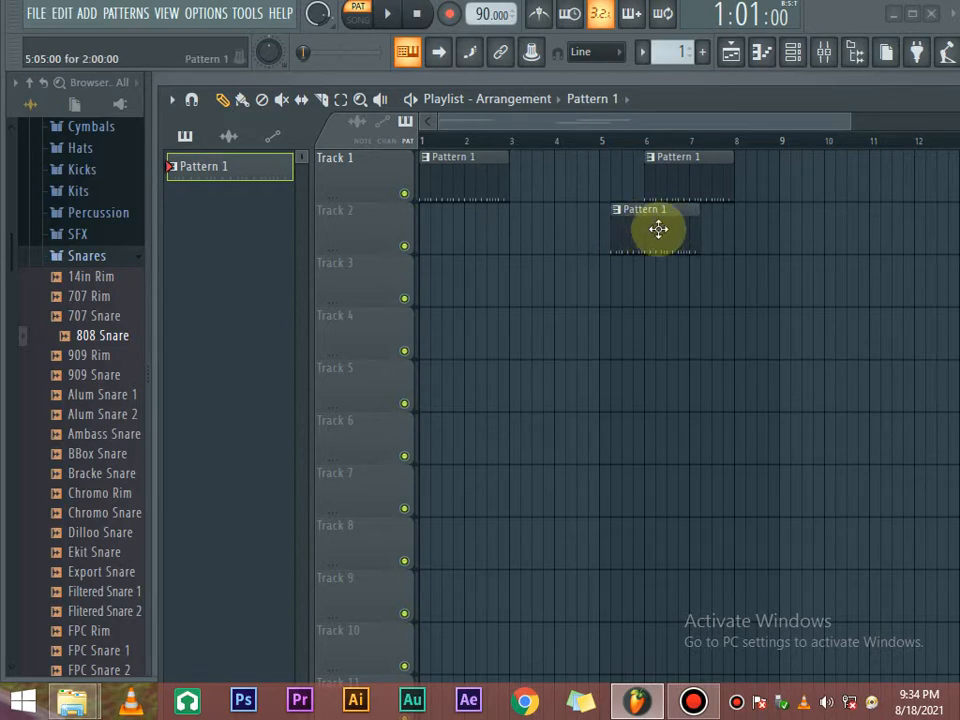
right_click(658, 230)
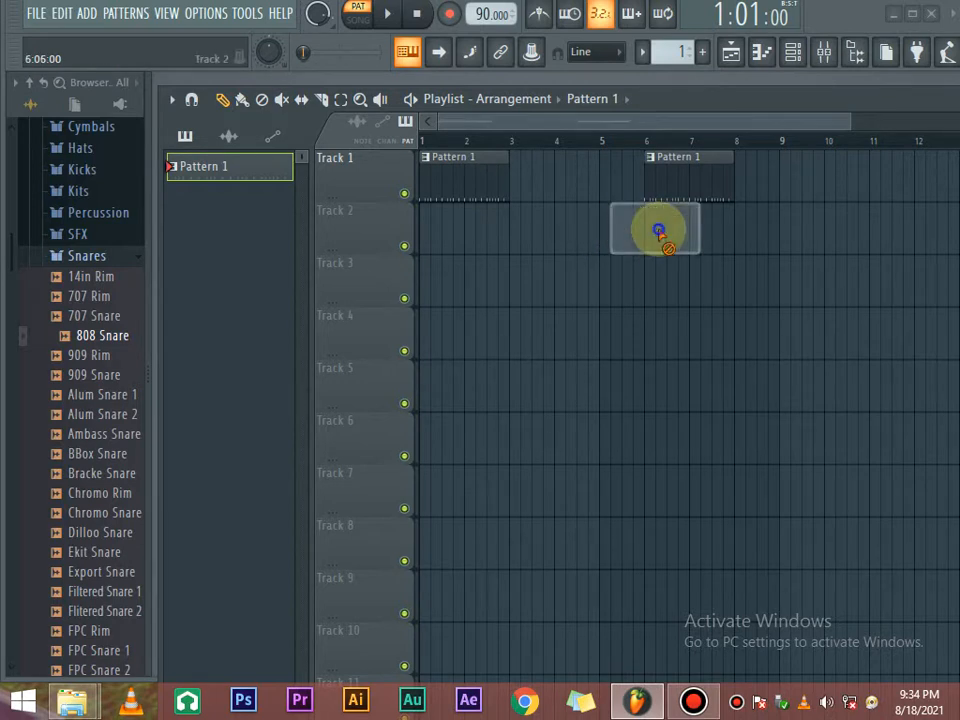
right_click(680, 174)
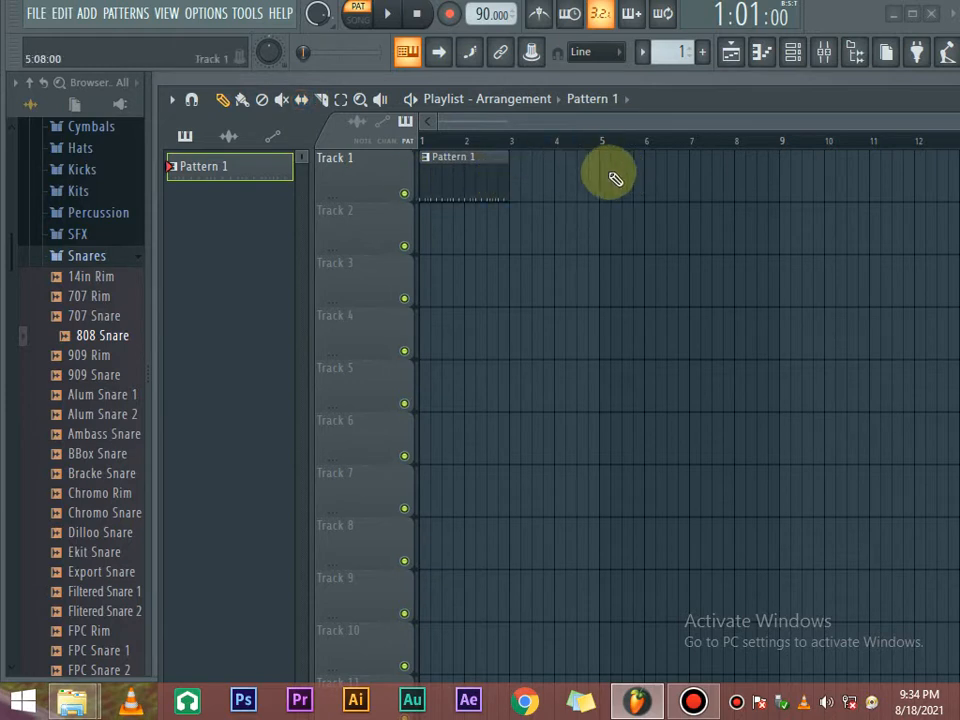
Cycle through the playlist's Mute, Slip and Slice tools, ending on the Select tool.
click(283, 103)
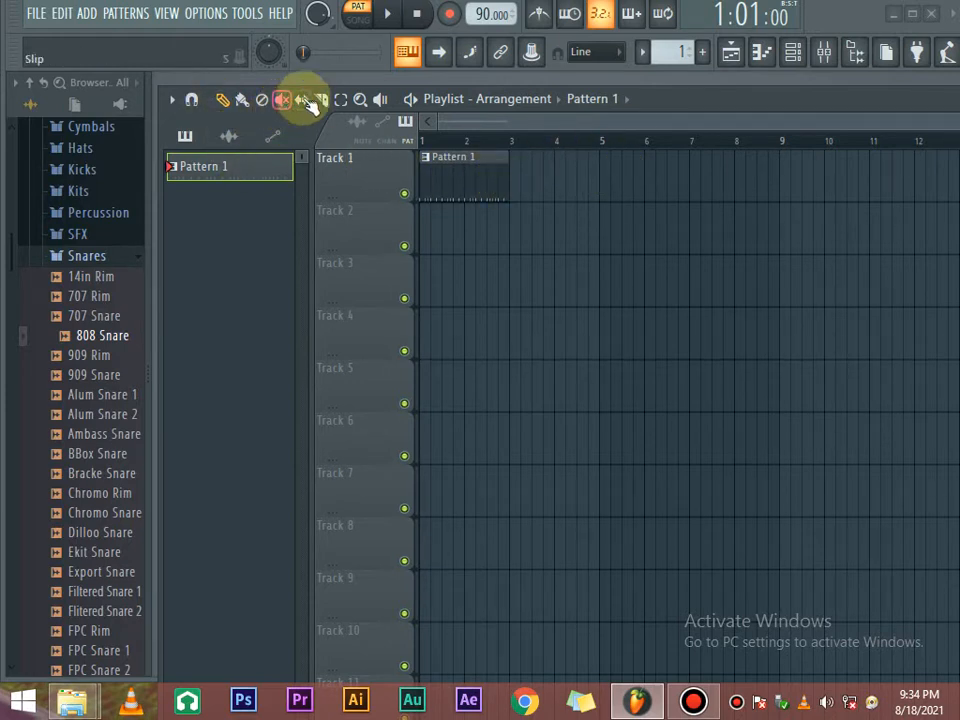
click(301, 100)
click(324, 101)
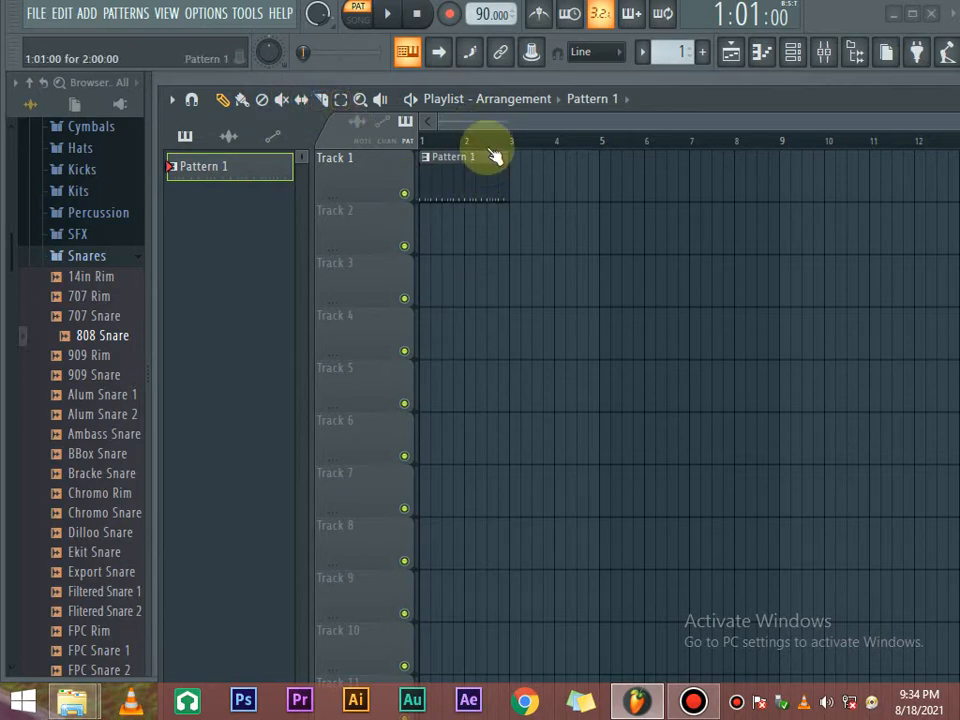
click(341, 100)
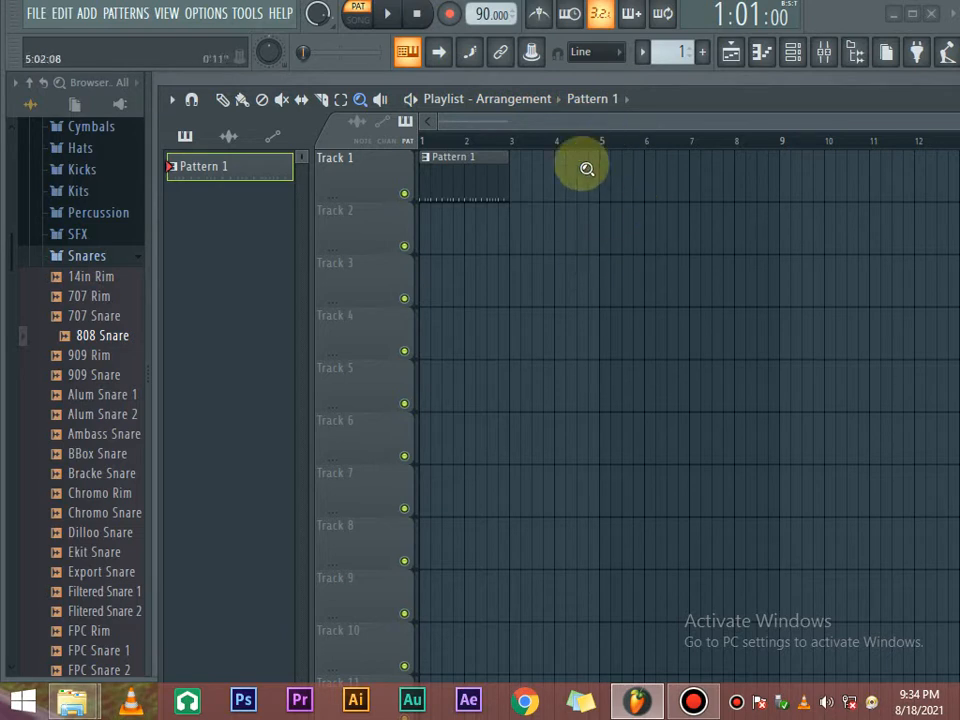
Switch to the Draw tool, bring up the Channel rack and play the drum pattern once.
click(222, 100)
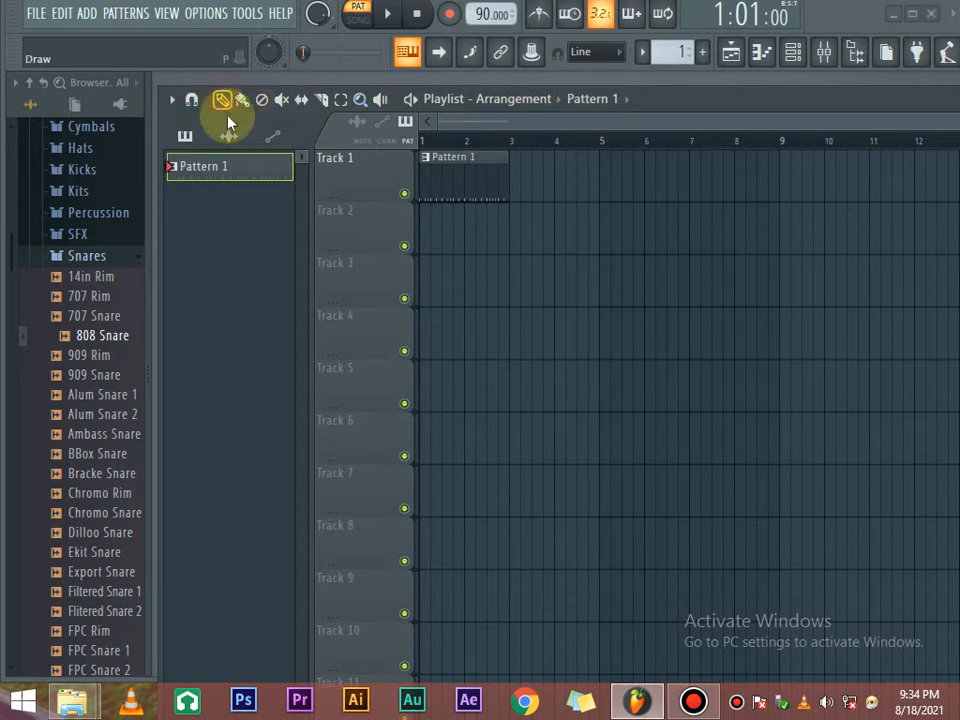
click(792, 52)
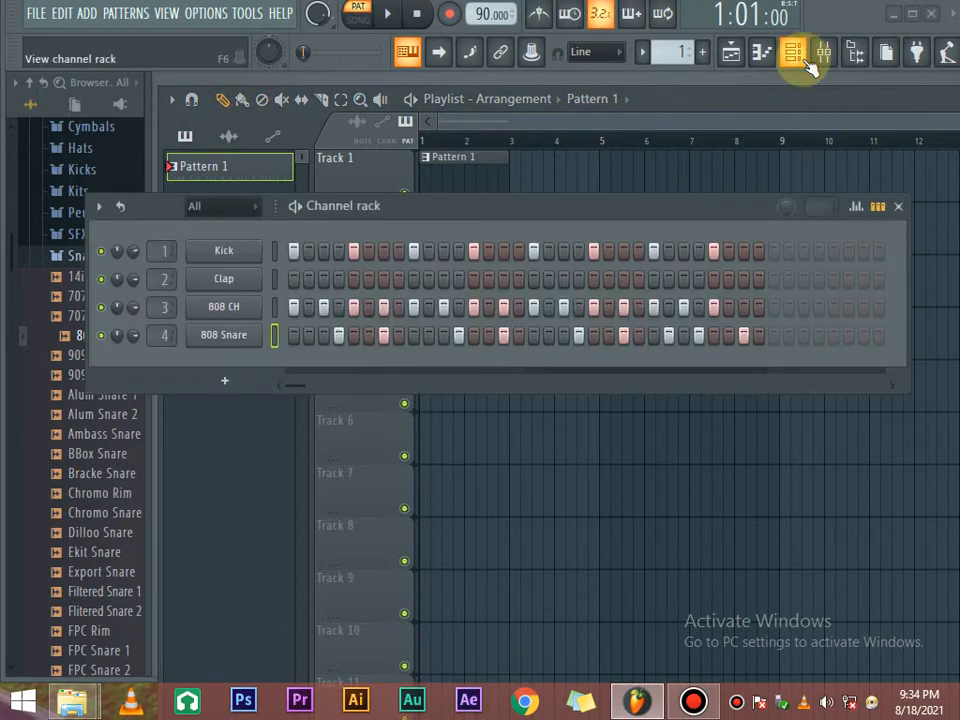
drag(551, 206, 673, 229)
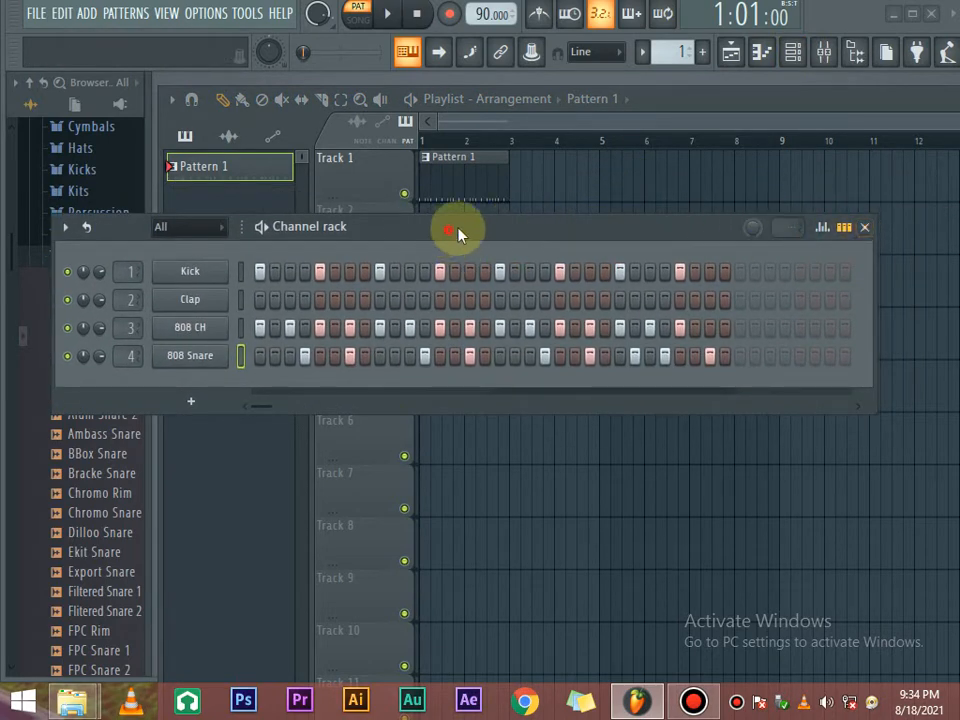
drag(457, 232, 618, 216)
key(space)
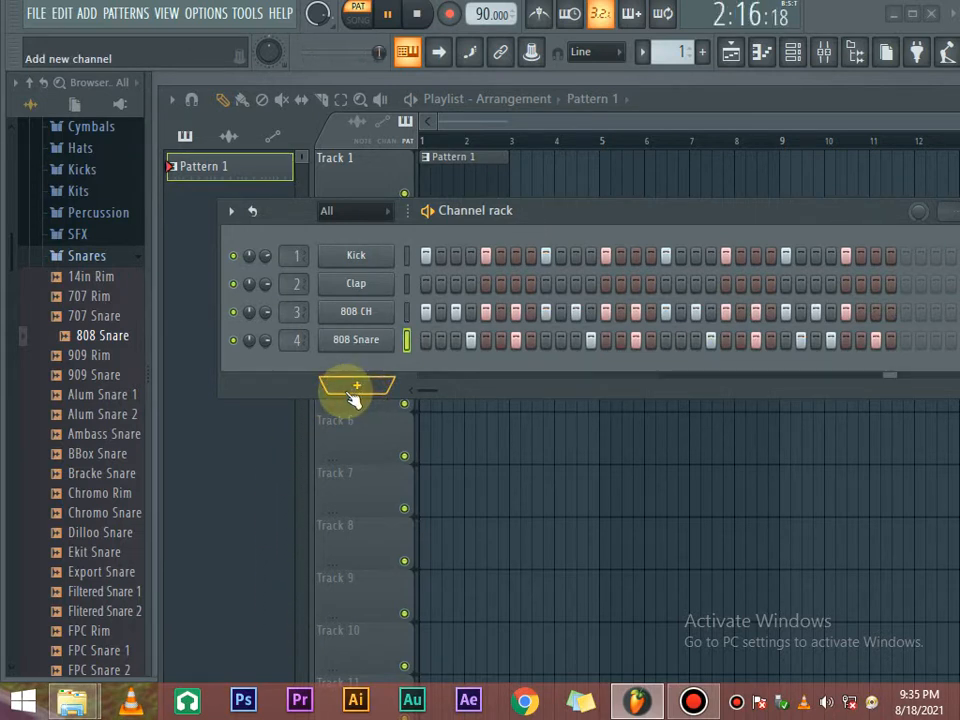
key(space)
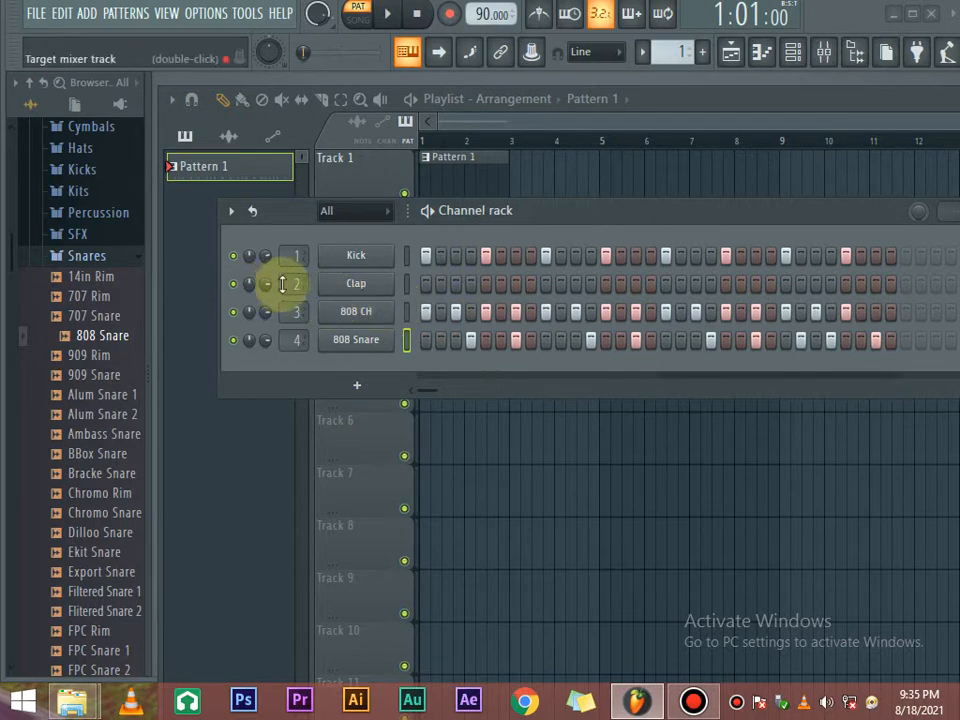
Delete the Clap channel from the Channel rack.
right_click(342, 284)
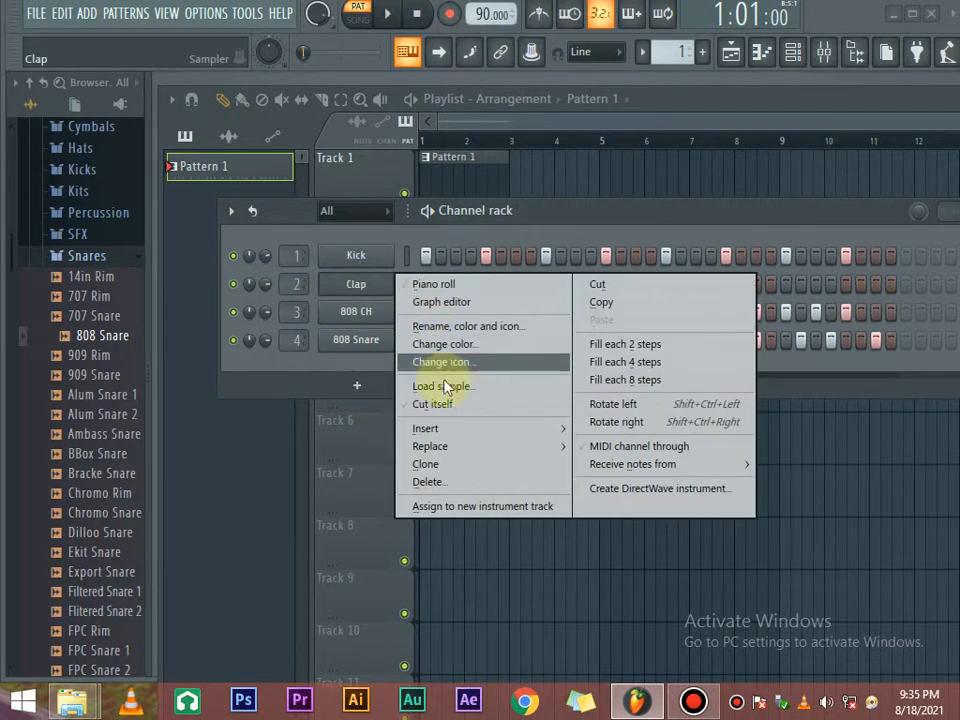
click(438, 482)
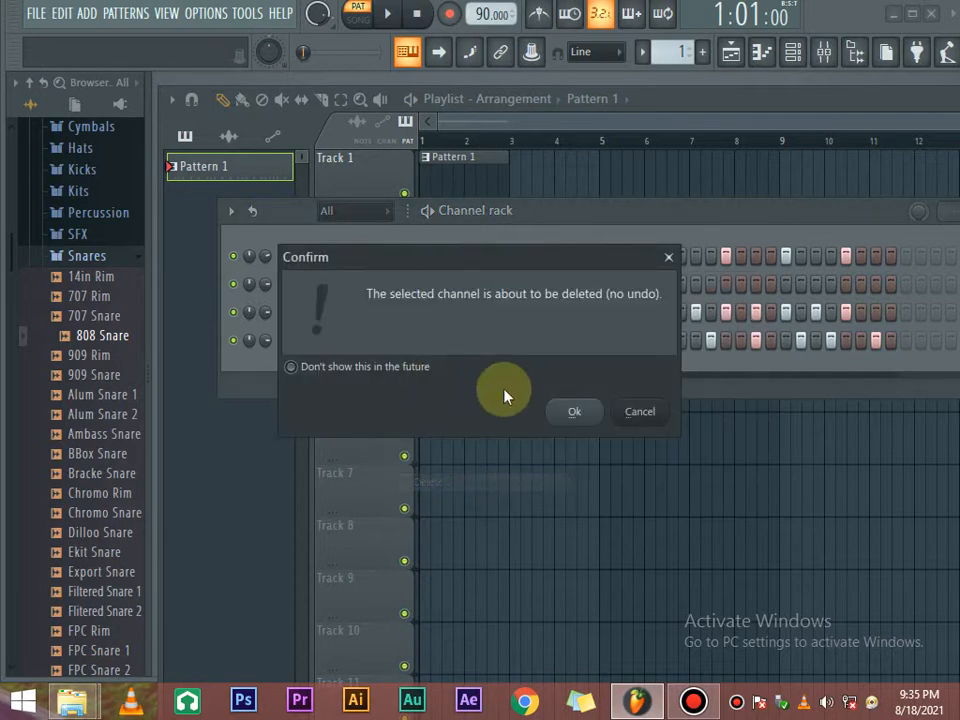
click(570, 413)
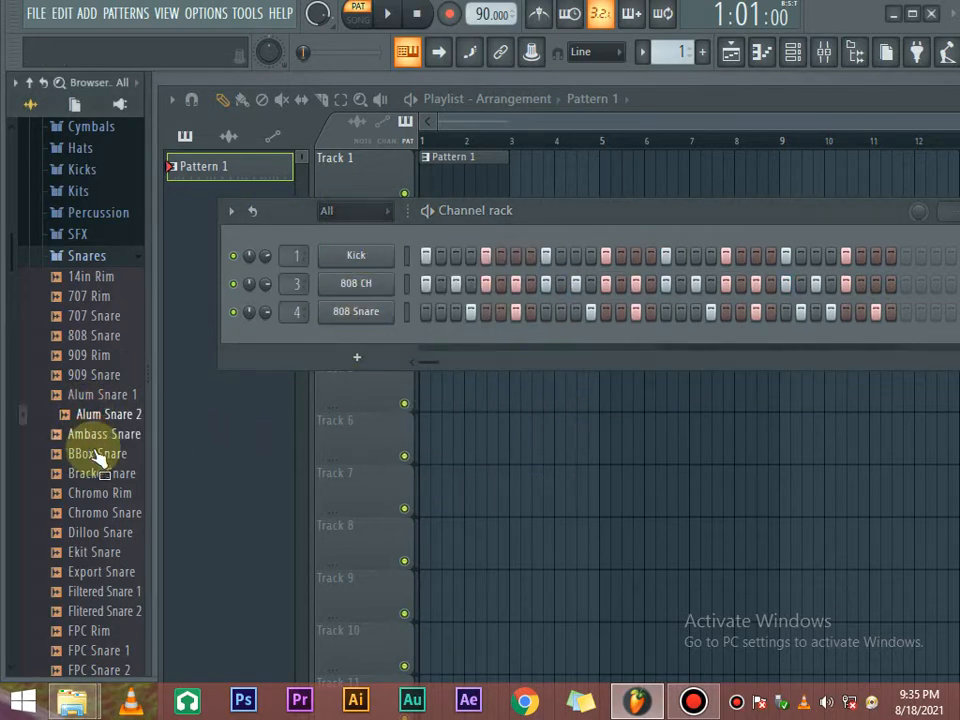
Preview snares from Dilloo Snare and Ekit Snare through Grv Snareclap 25, then collapse Snares.
click(107, 571)
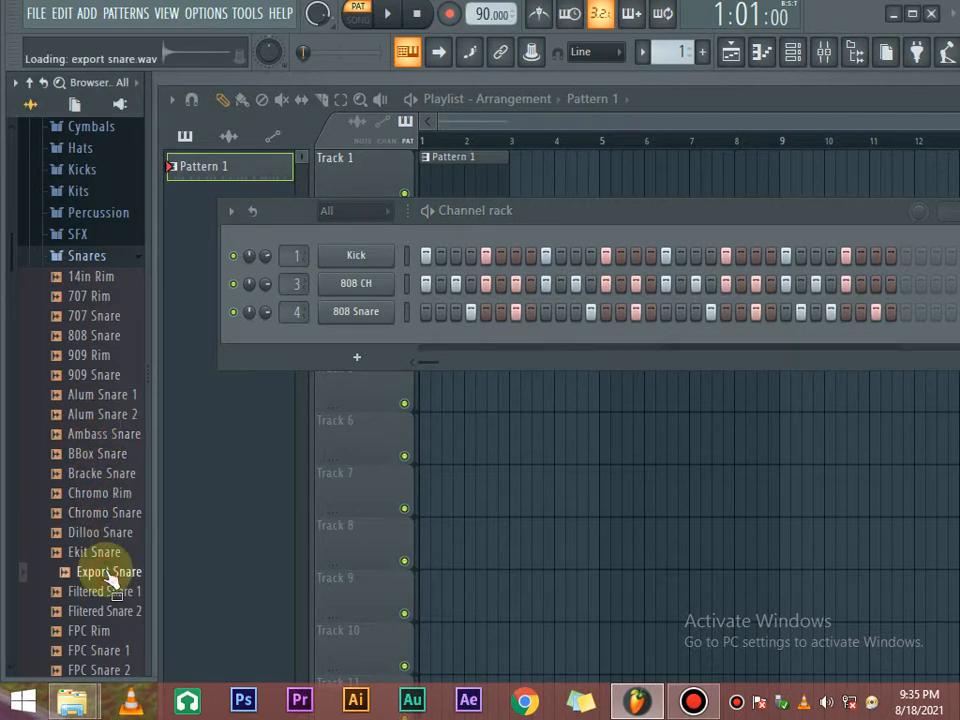
click(108, 511)
click(106, 474)
click(106, 527)
click(106, 552)
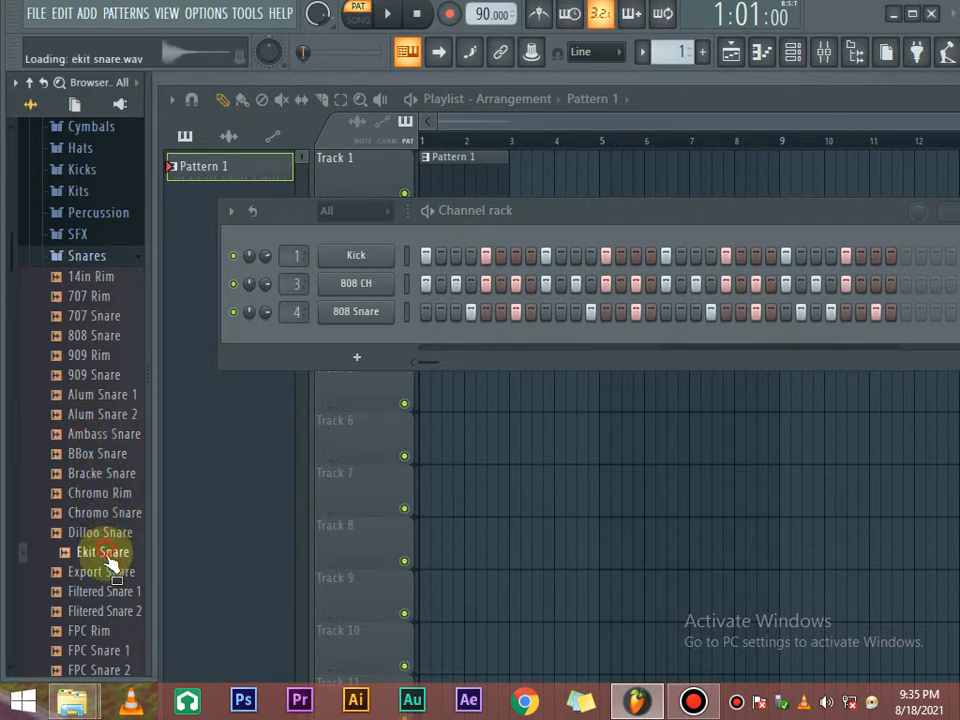
scroll(107, 546, down, 2)
click(108, 454)
click(103, 512)
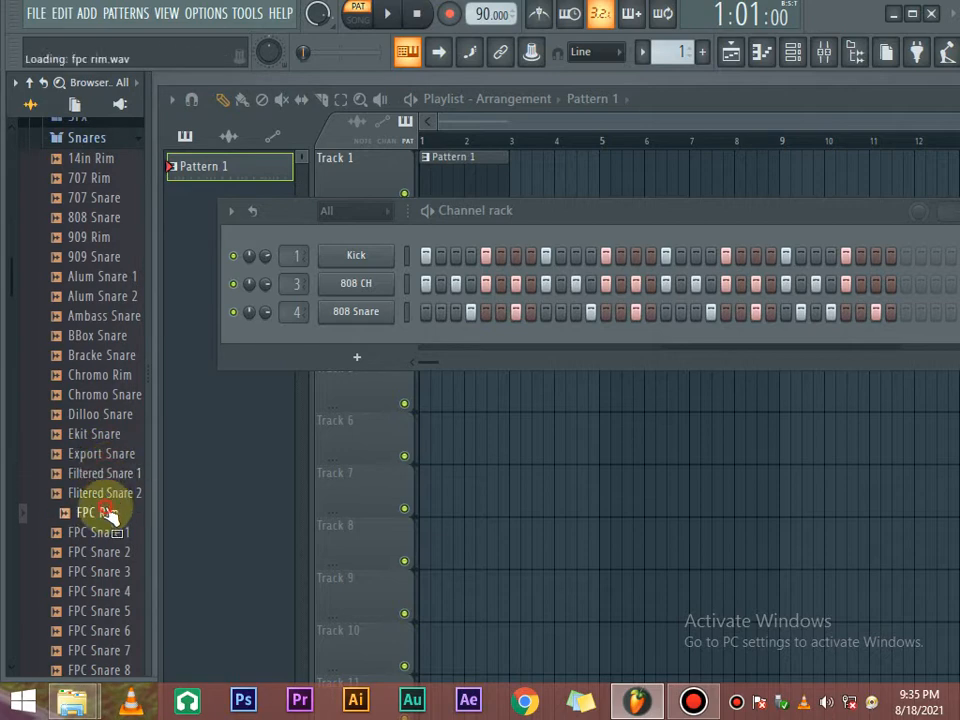
click(104, 571)
click(105, 591)
scroll(110, 460, down, 4)
click(103, 534)
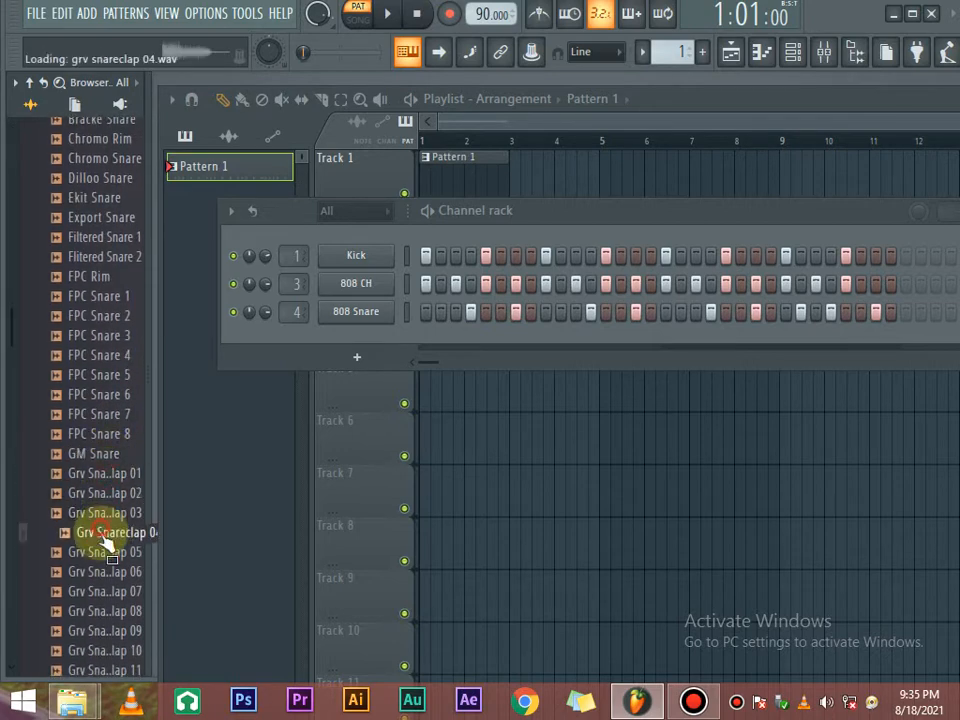
click(101, 574)
scroll(101, 534, down, 7)
click(100, 475)
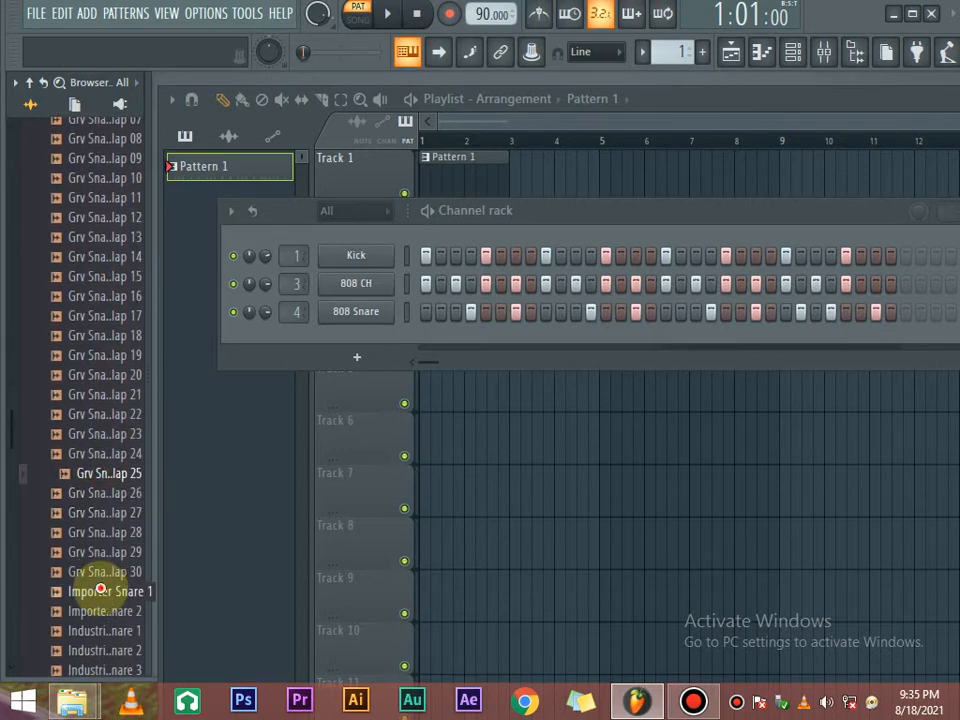
scroll(86, 429, up, 18)
click(88, 491)
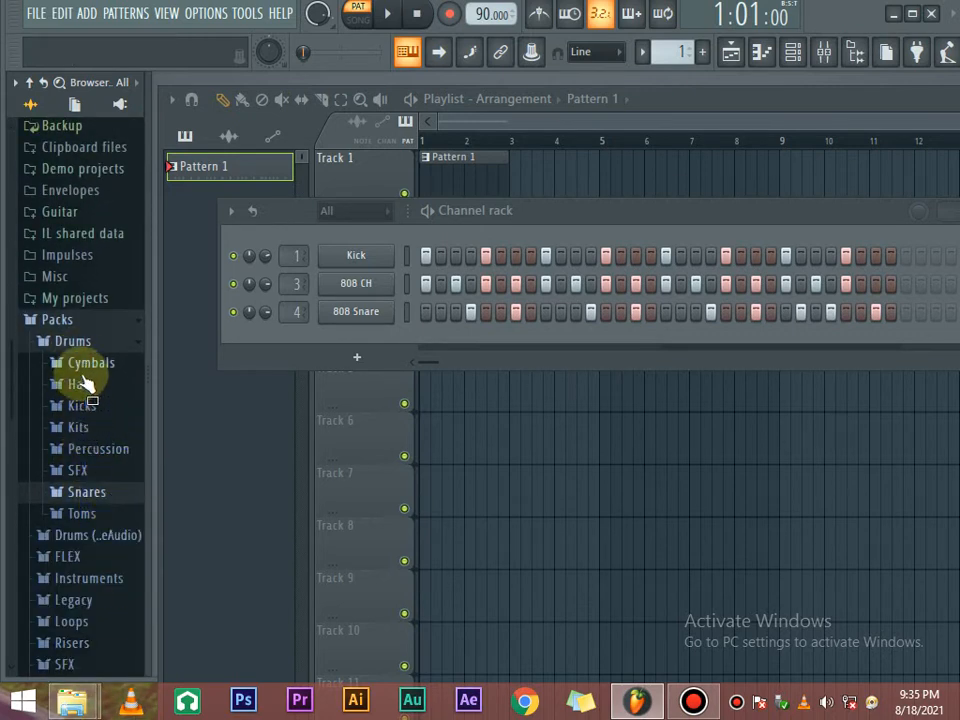
Preview the 707, 909 and Electro Tom samples, then collapse the Toms folder.
click(103, 514)
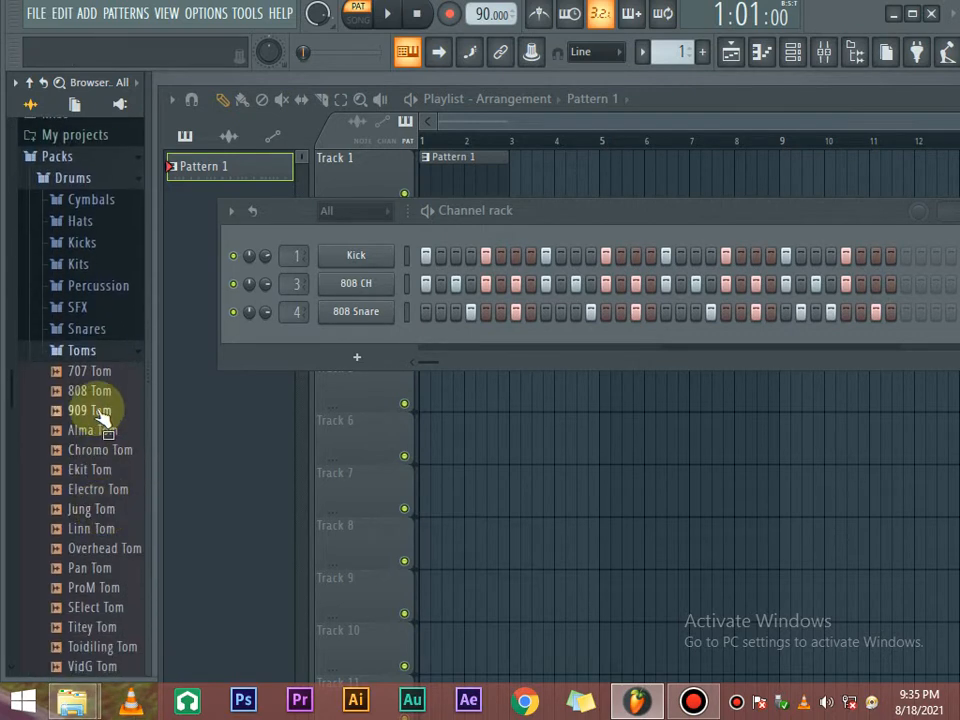
click(91, 374)
click(91, 410)
click(100, 489)
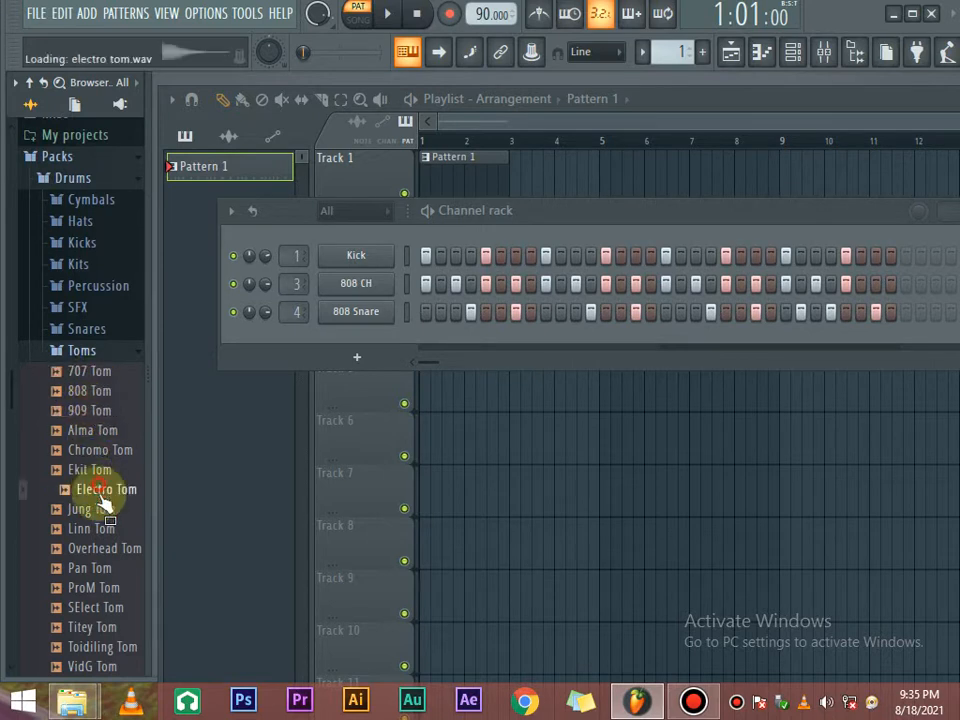
click(106, 349)
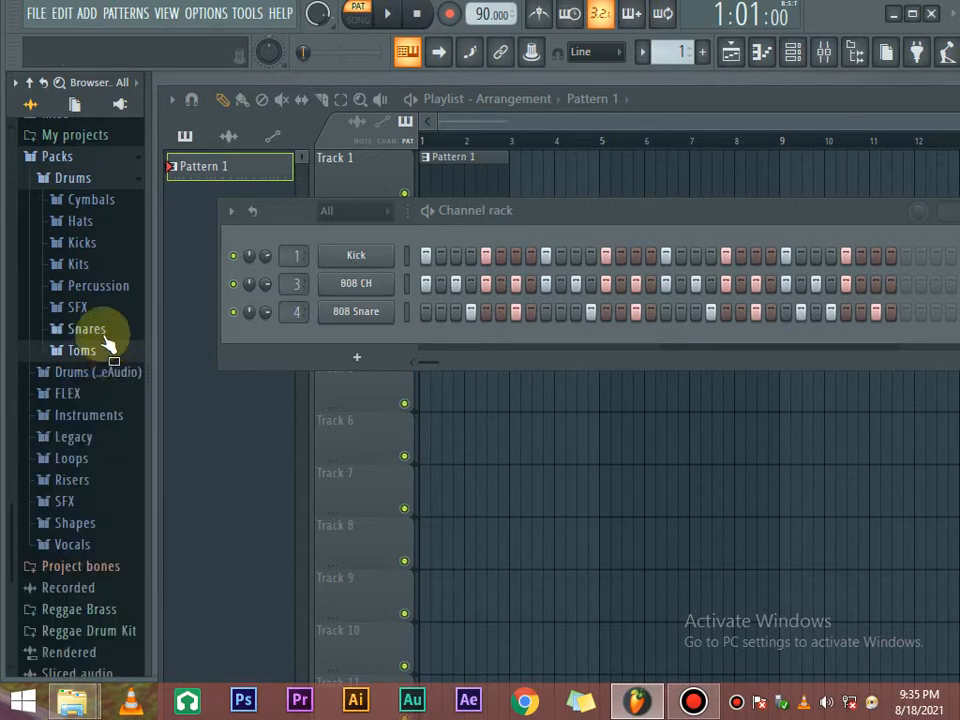
Preview the Grv CH 04–14 and Grv OH hi-hats and Ice Hat 4 in the Hats folder.
click(96, 220)
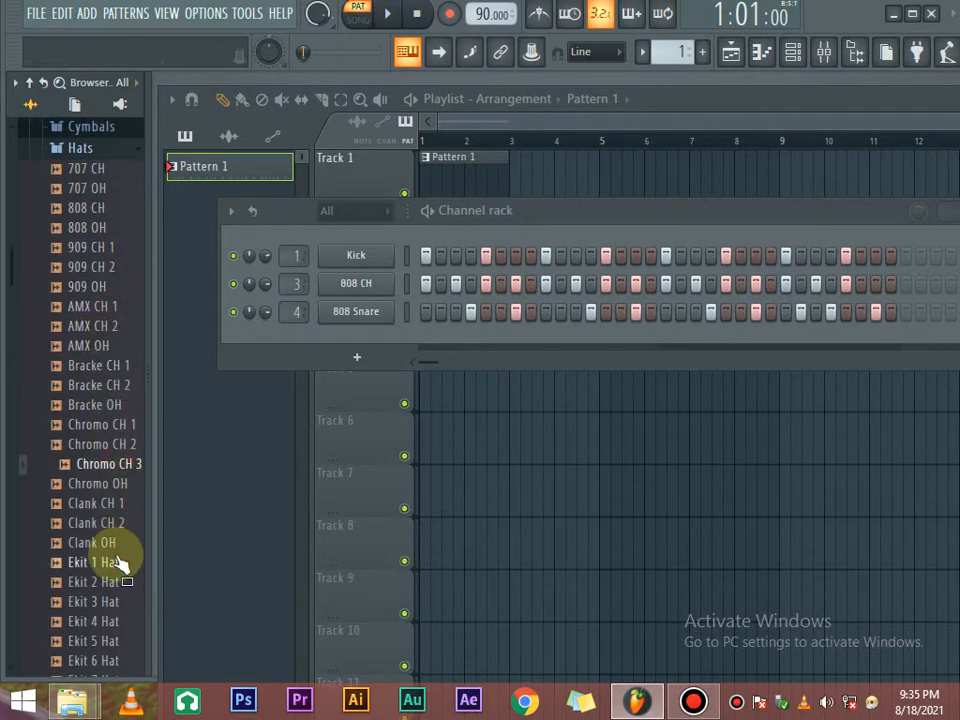
scroll(118, 497, down, 6)
click(100, 446)
click(101, 525)
click(110, 624)
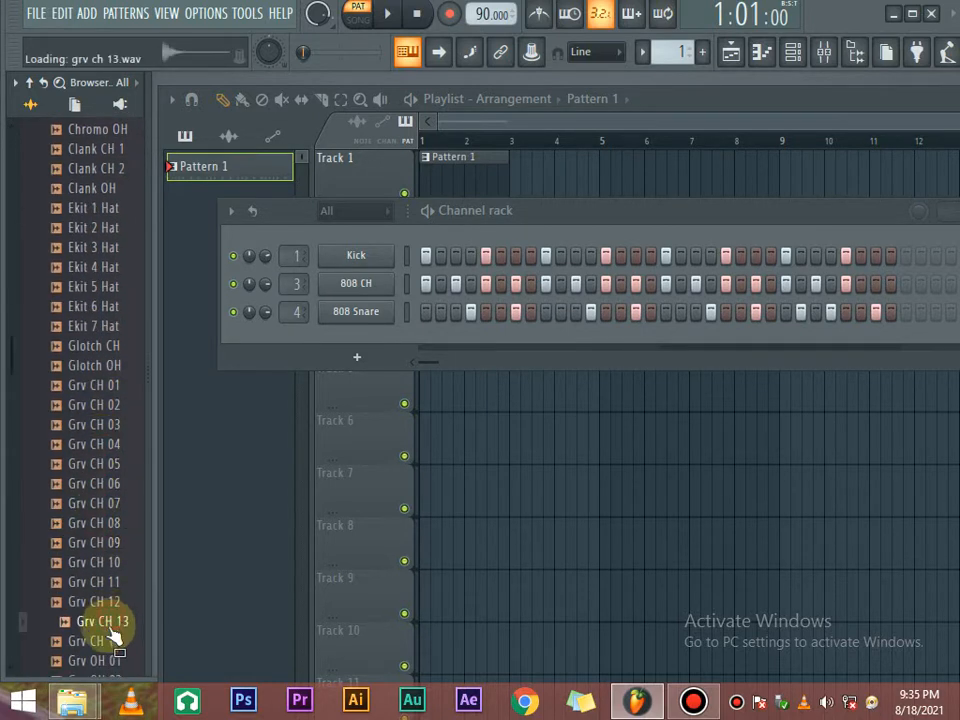
click(108, 643)
scroll(108, 620, down, 1)
scroll(108, 593, down, 4)
click(100, 424)
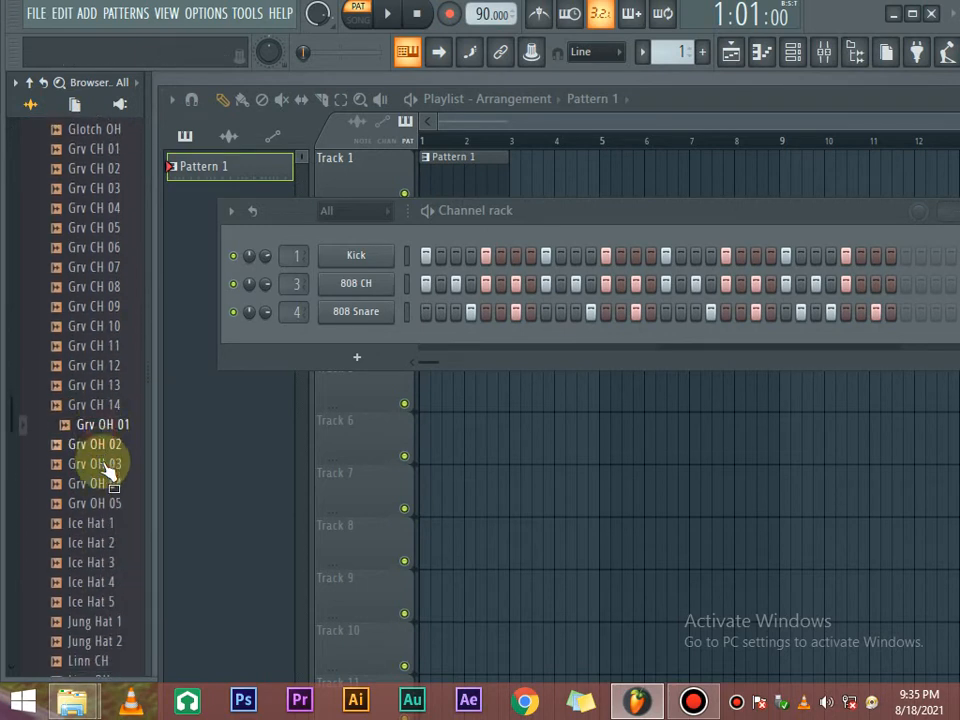
click(100, 463)
click(104, 582)
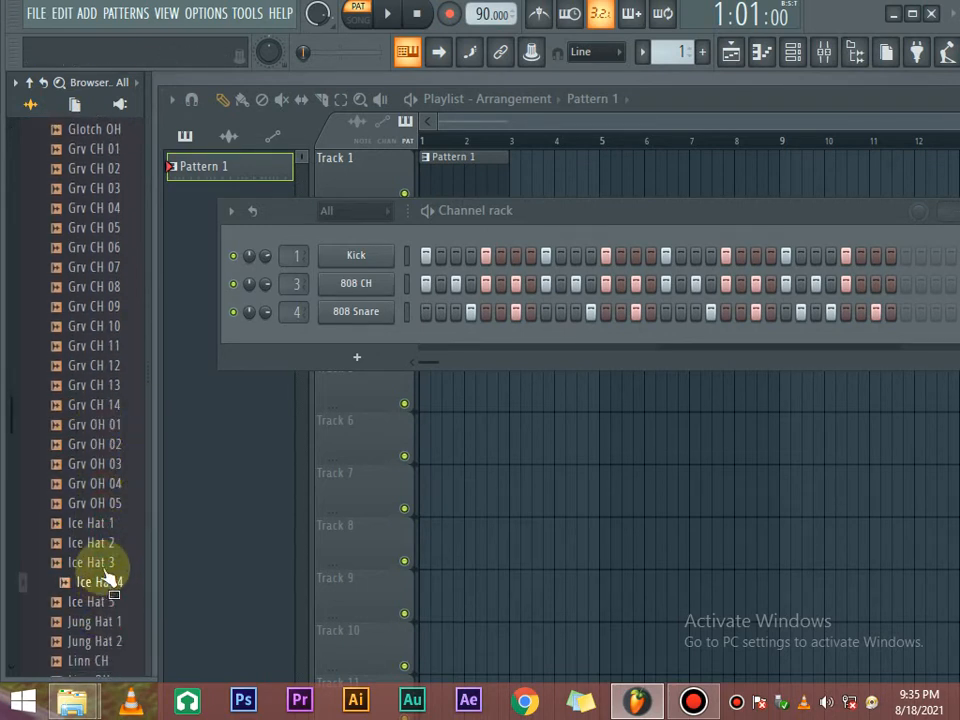
Preview Ice Hat 5, Jung, Linn, OverH, Stud and Zild hats, settling on Zild CH 1.
scroll(105, 560, down, 2)
click(104, 484)
click(100, 504)
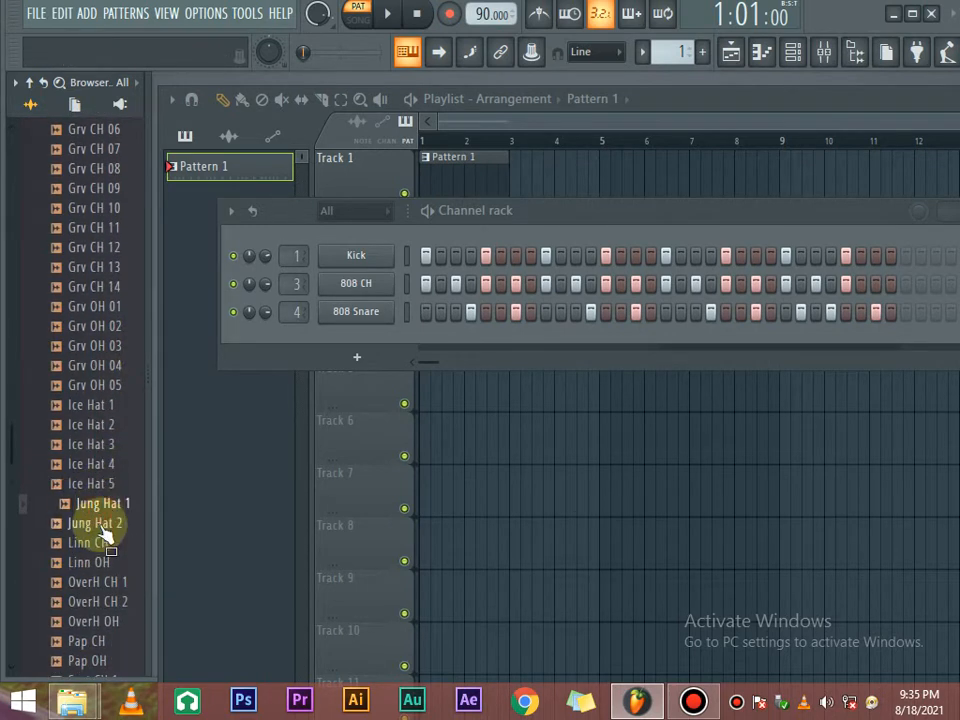
click(103, 523)
click(104, 543)
click(106, 562)
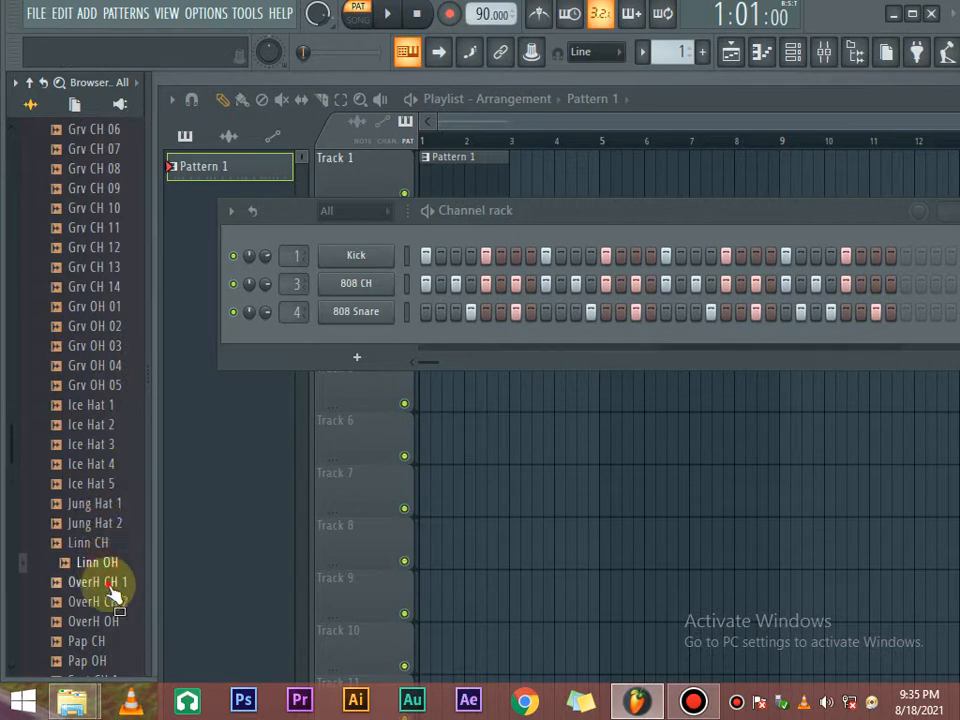
click(112, 582)
click(116, 602)
click(112, 582)
scroll(120, 515, down, 6)
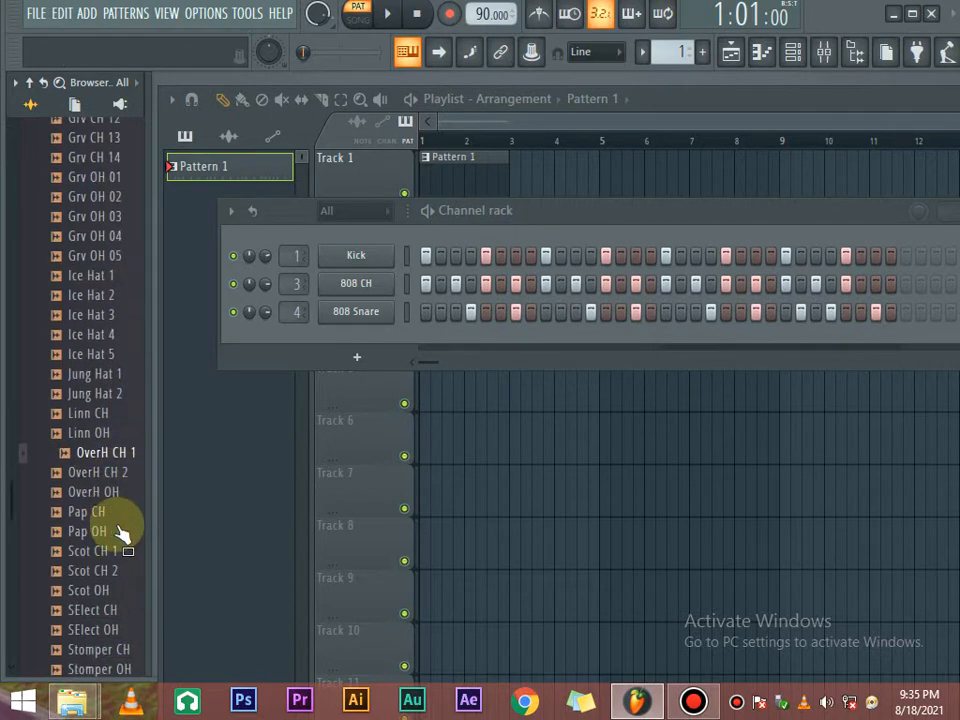
click(112, 504)
click(113, 523)
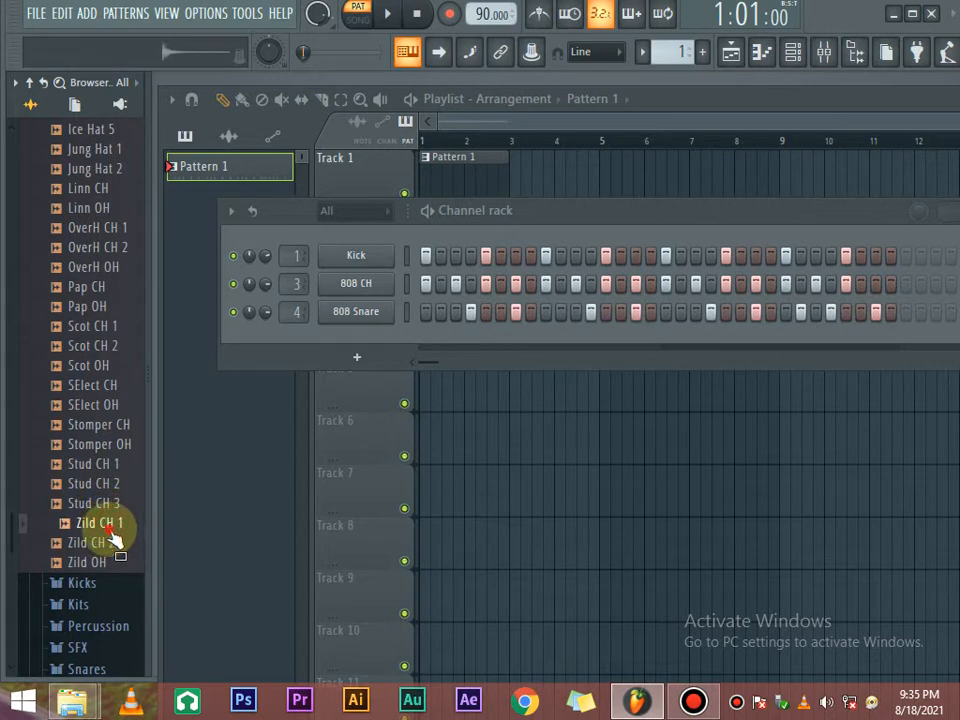
click(111, 561)
click(110, 525)
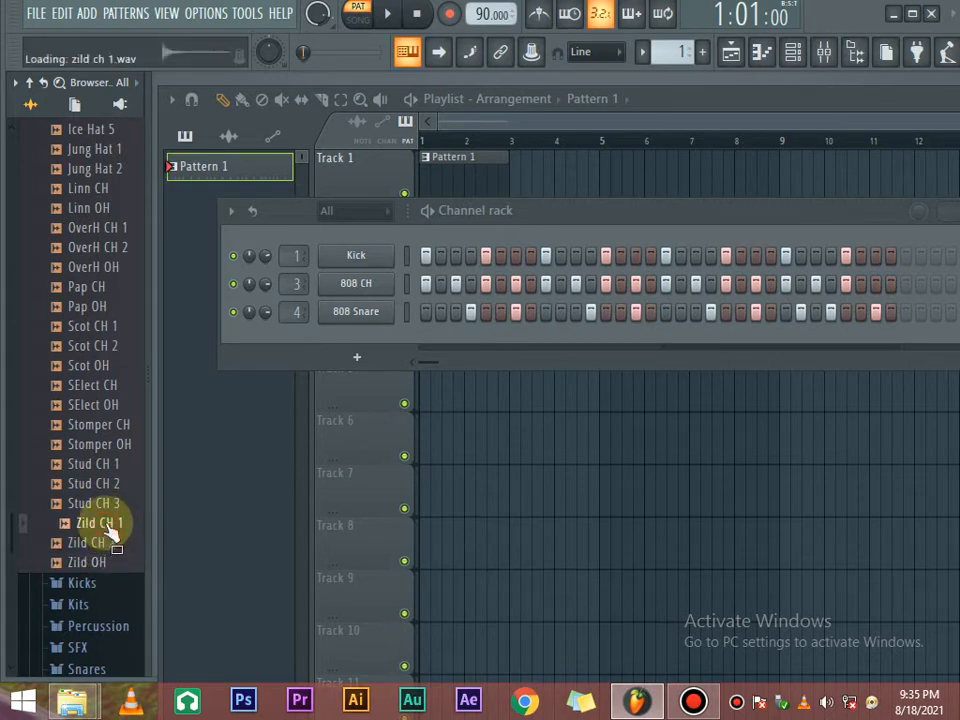
Add Zild CH 1 as a new rack channel, switch on its first step and play the pattern.
drag(108, 525, 321, 340)
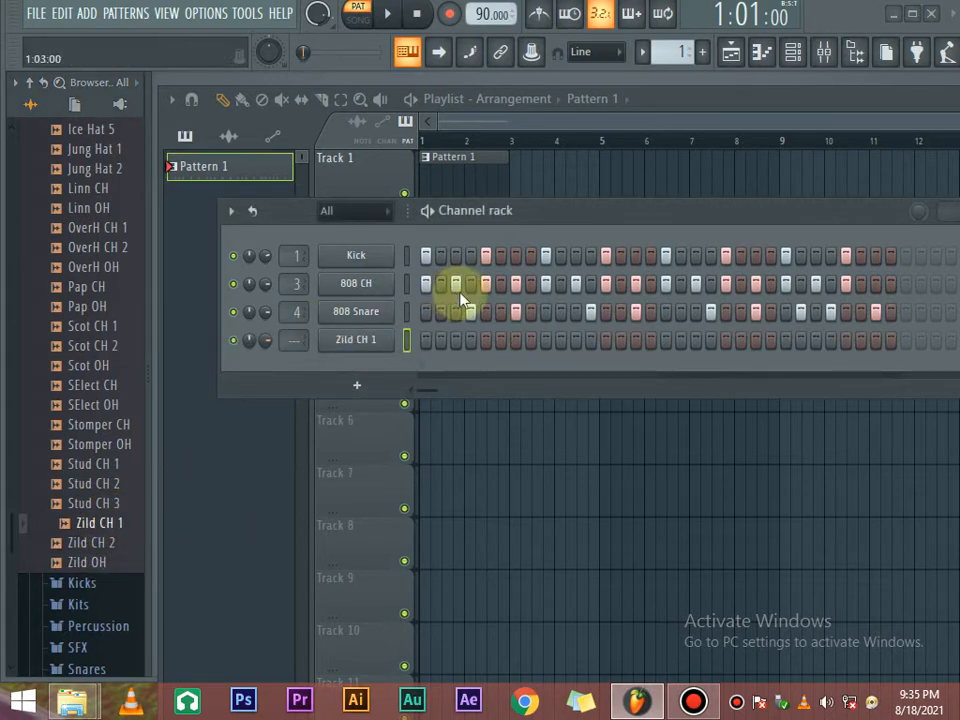
click(546, 340)
key(space)
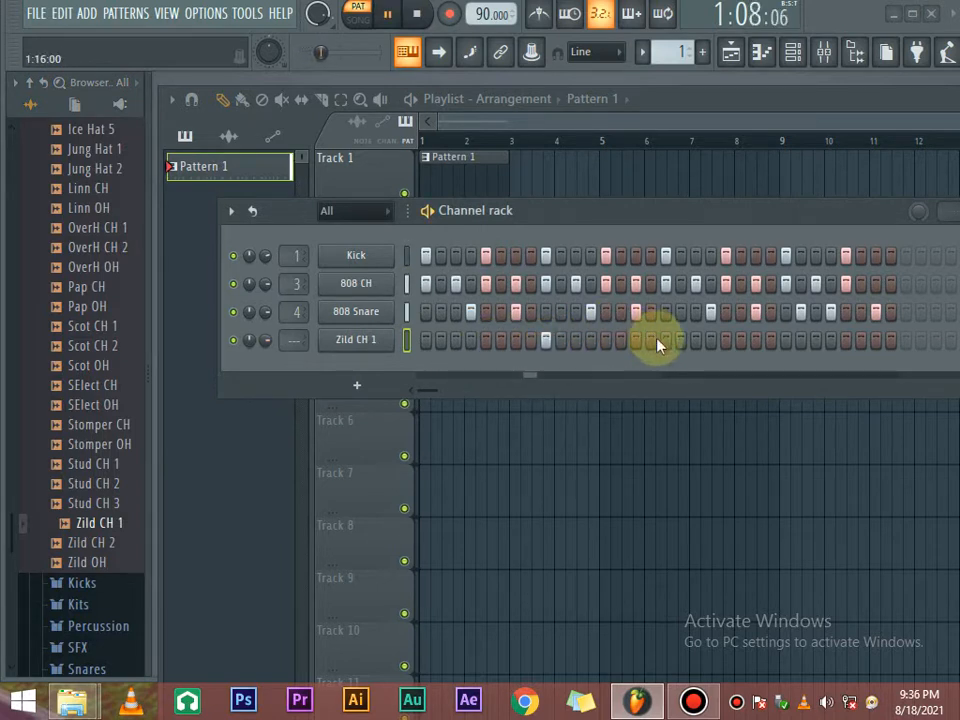
key(space)
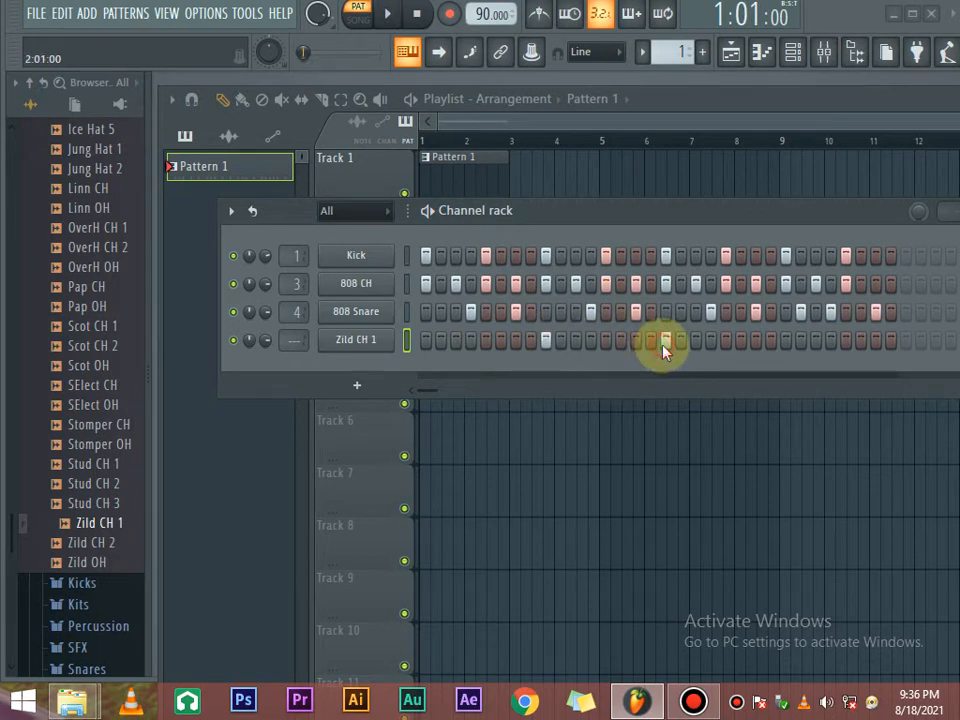
key(space)
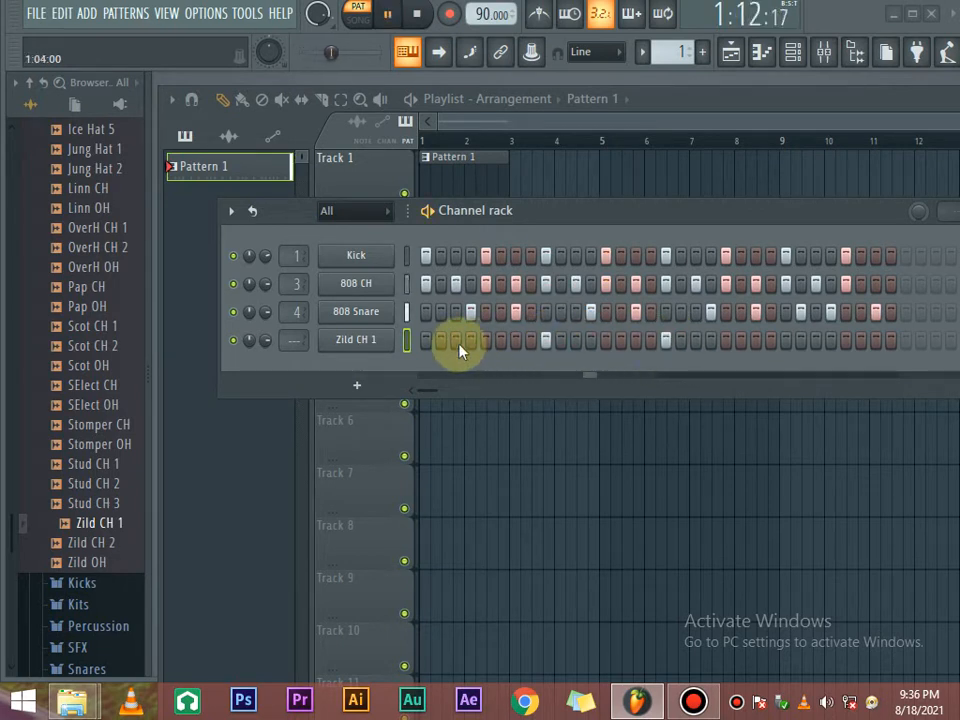
Add more Zild CH 1 hits, remove one, and add a hit near the row's end.
click(786, 340)
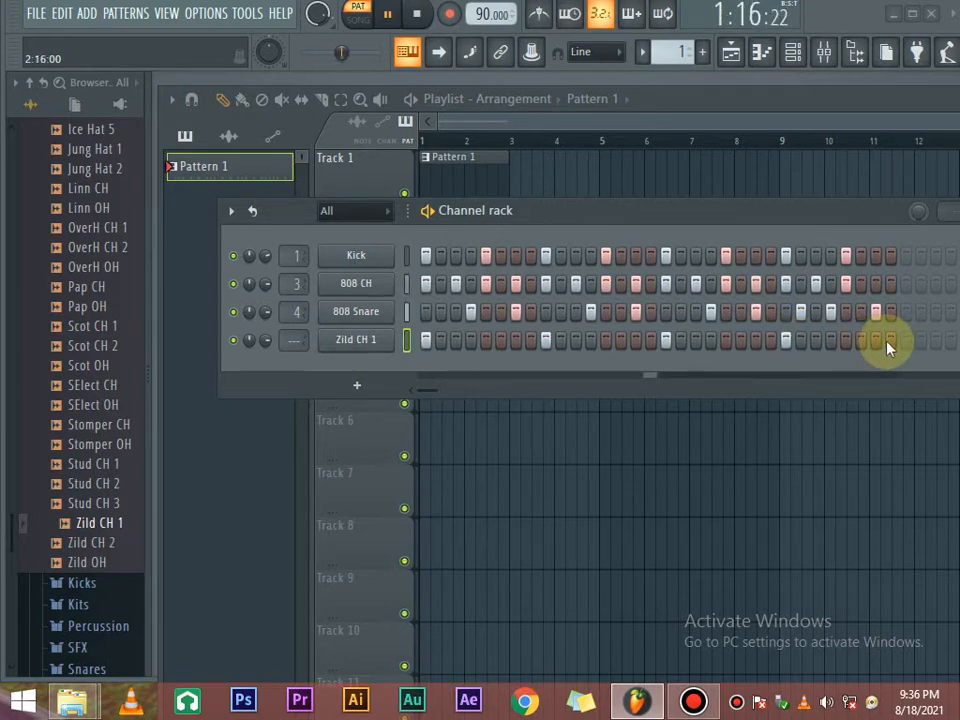
click(755, 344)
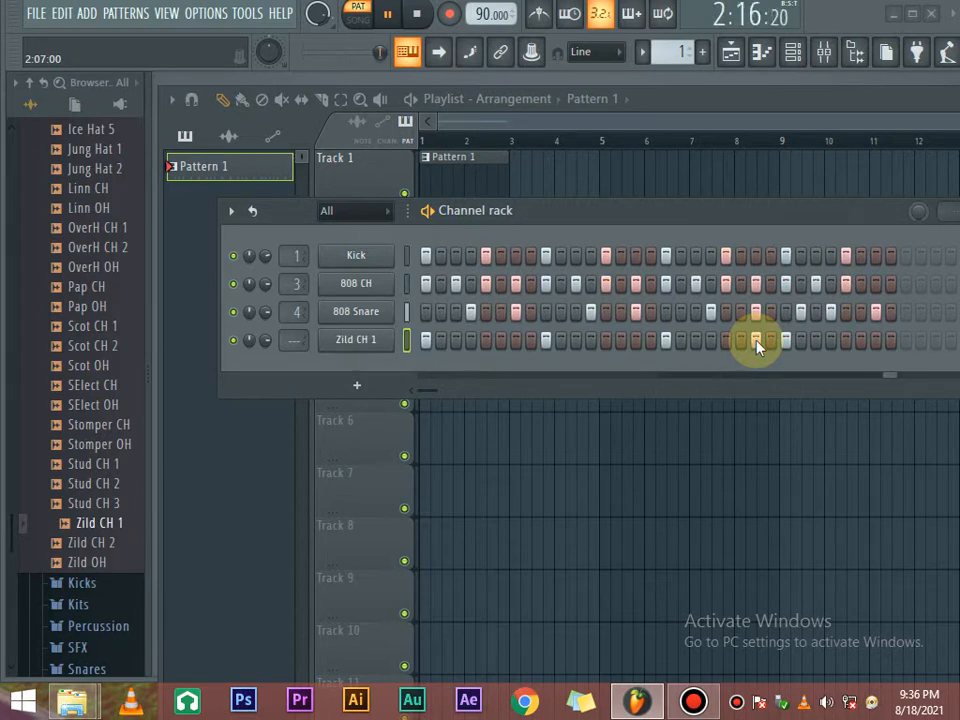
right_click(756, 341)
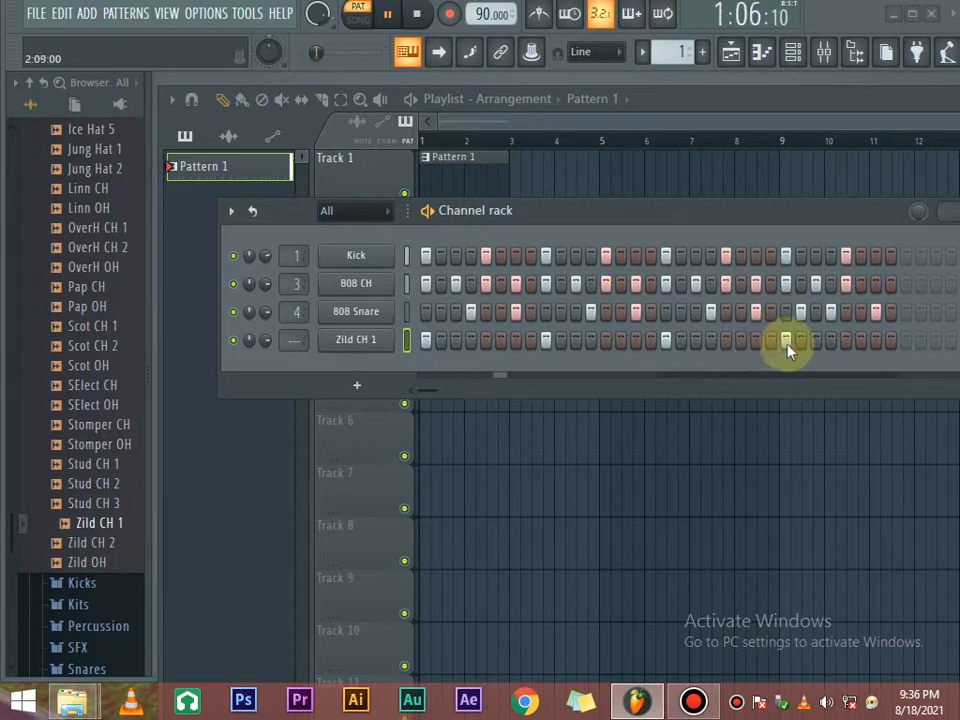
click(876, 340)
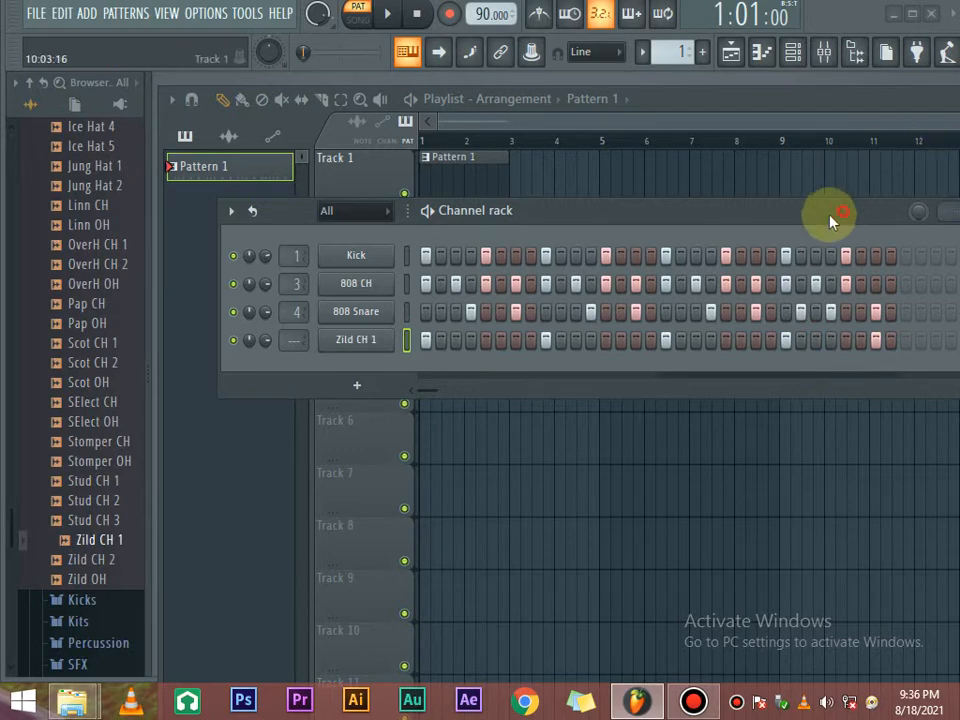
Rename Pattern 1 to 'Drums', correcting a stray B, and colour it teal.
drag(830, 220, 634, 212)
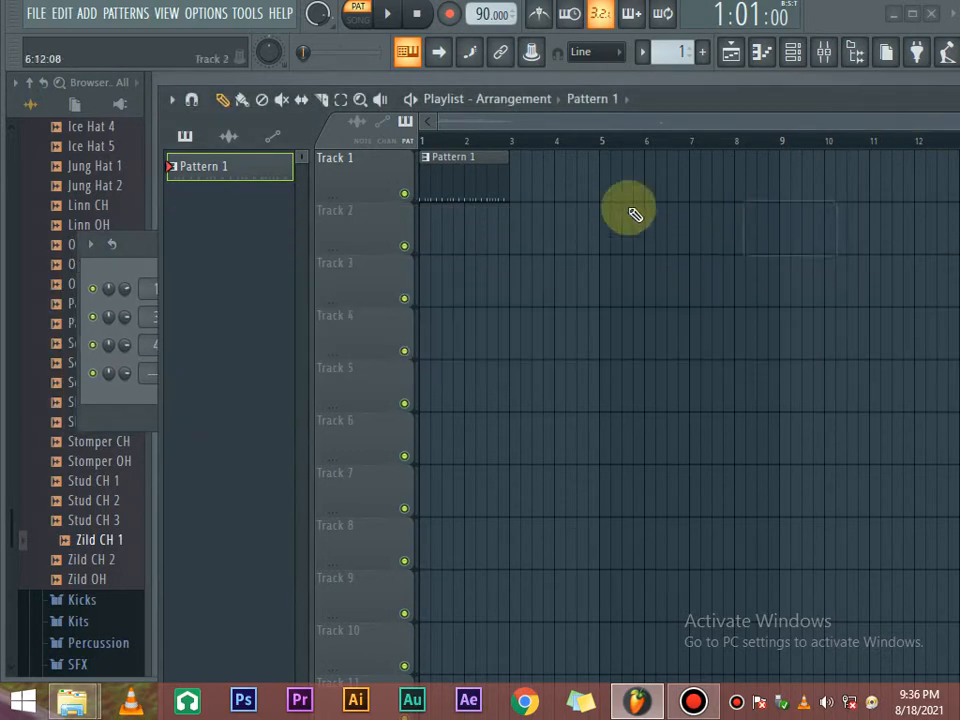
right_click(240, 170)
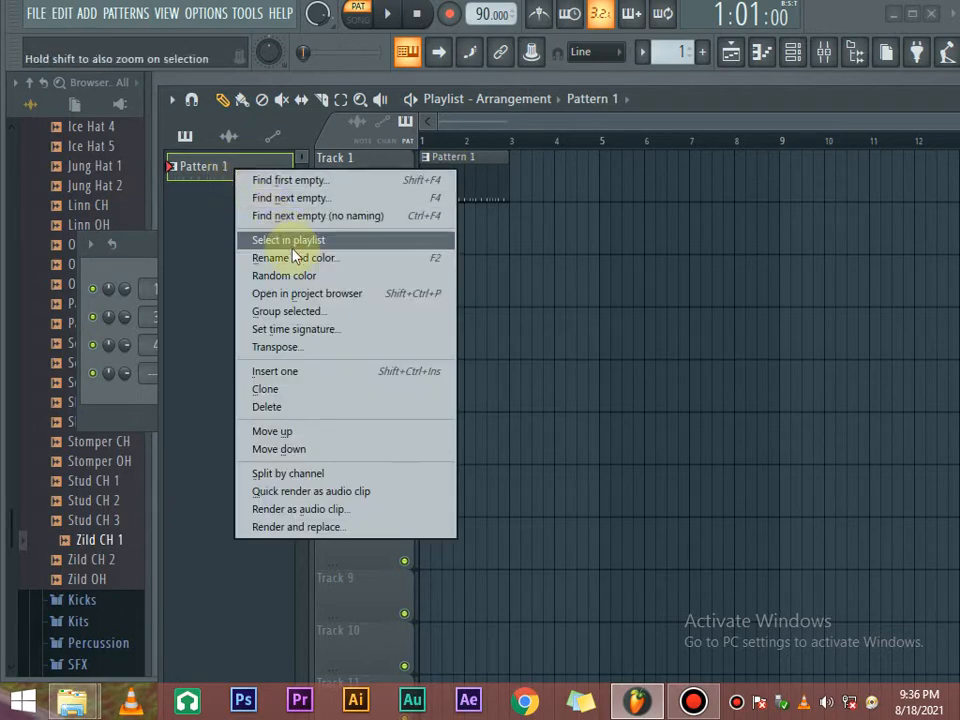
click(322, 258)
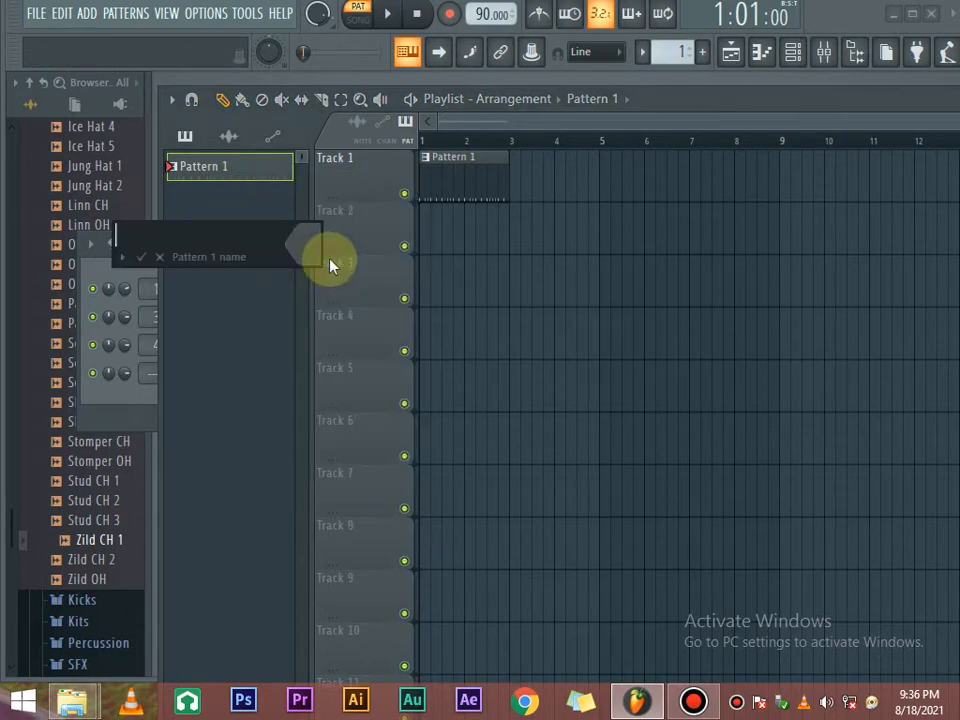
text(B)
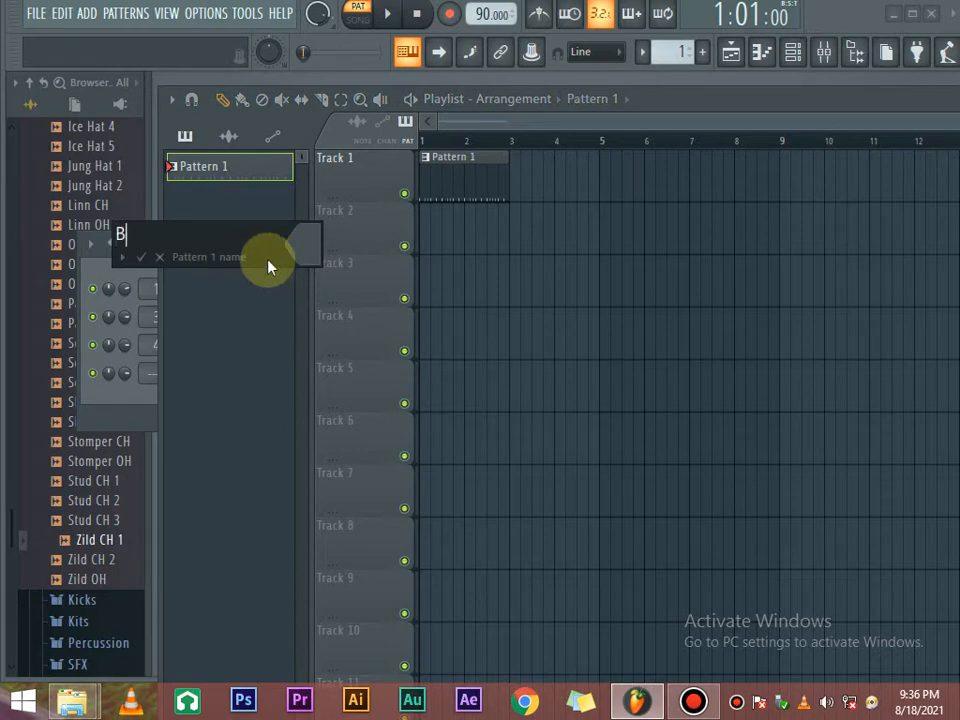
text(Drums)
key(Left)
key(Left)
key(Left)
key(Left)
key(Left)
key(BackSpace)
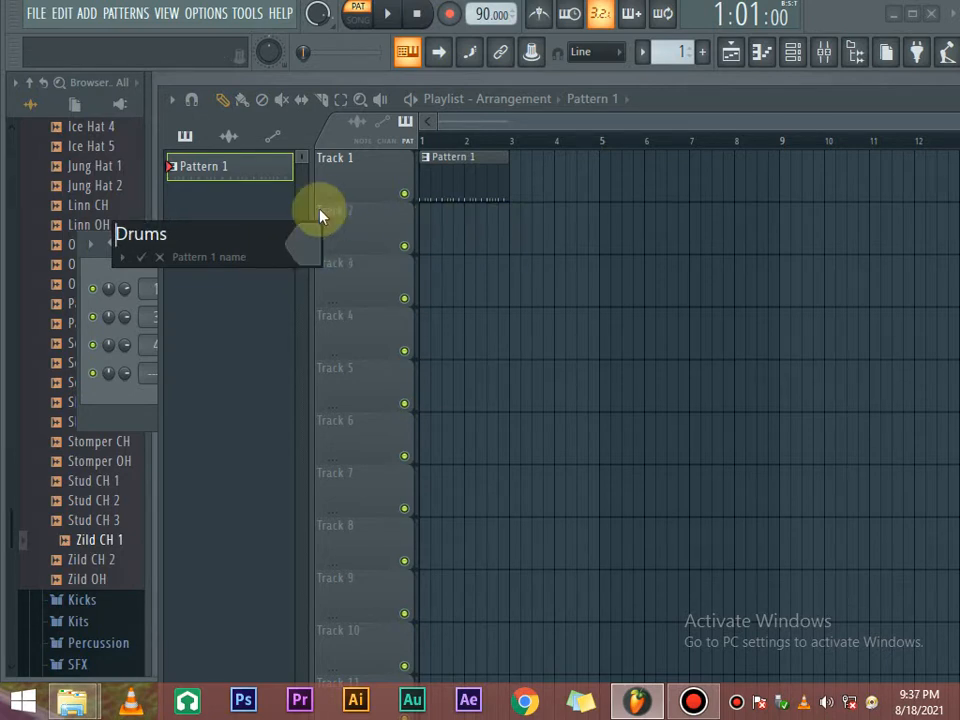
click(314, 246)
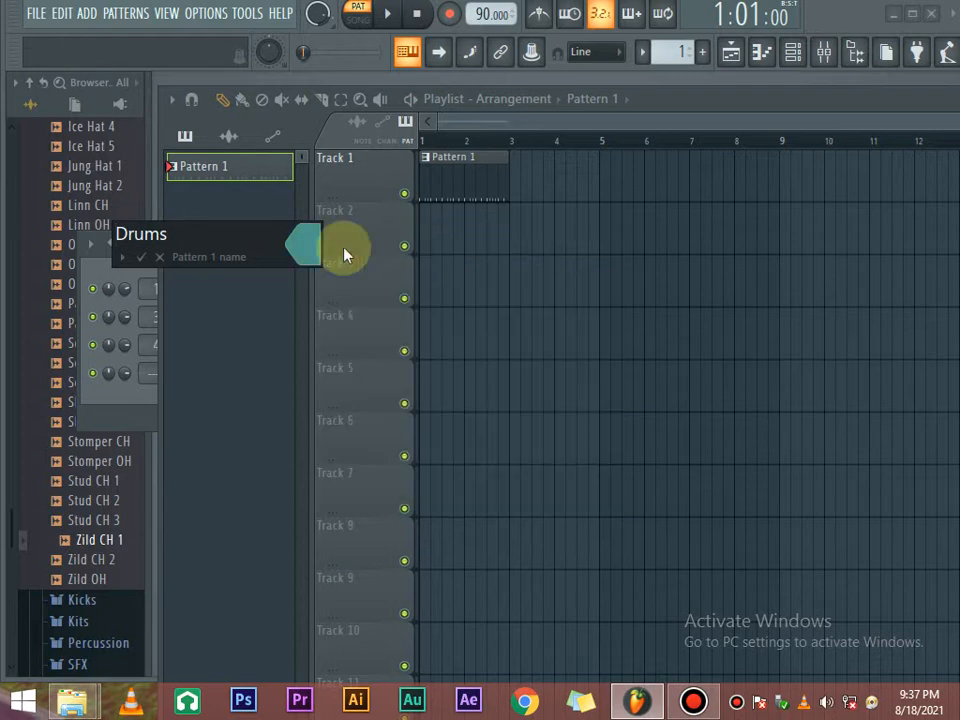
click(146, 257)
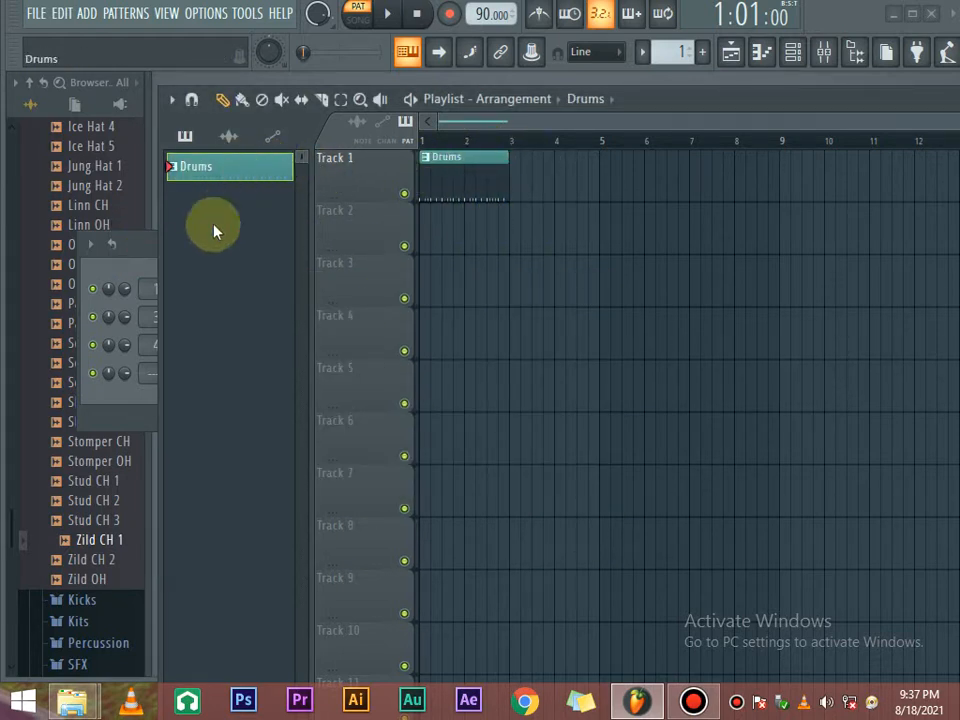
Create a purple pattern named Bass and draw its clip at bar 1 of Track 2.
click(706, 56)
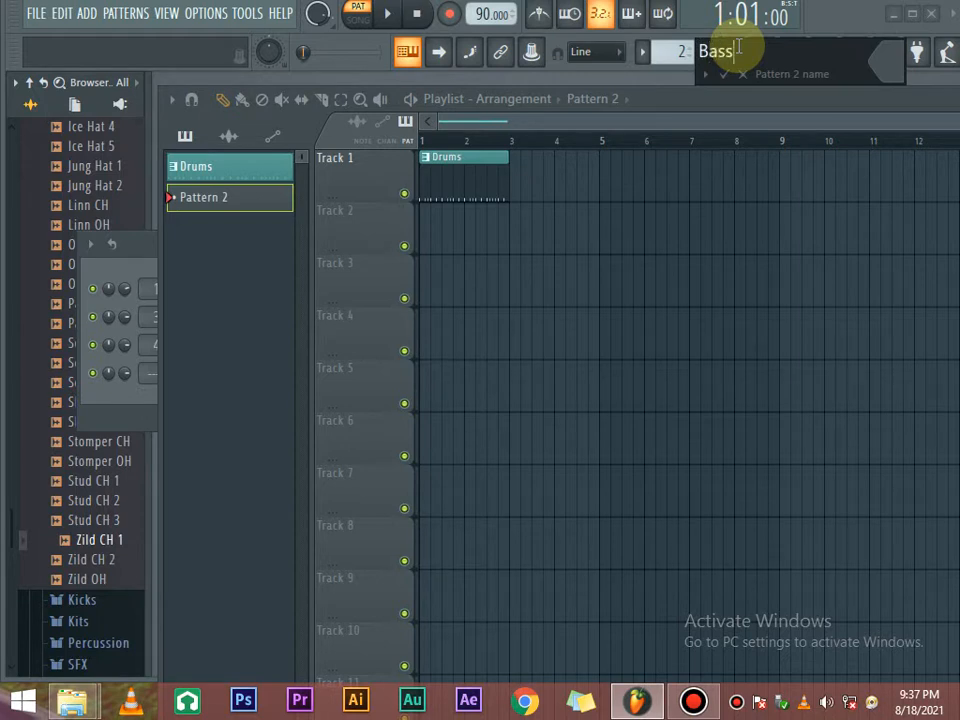
click(724, 74)
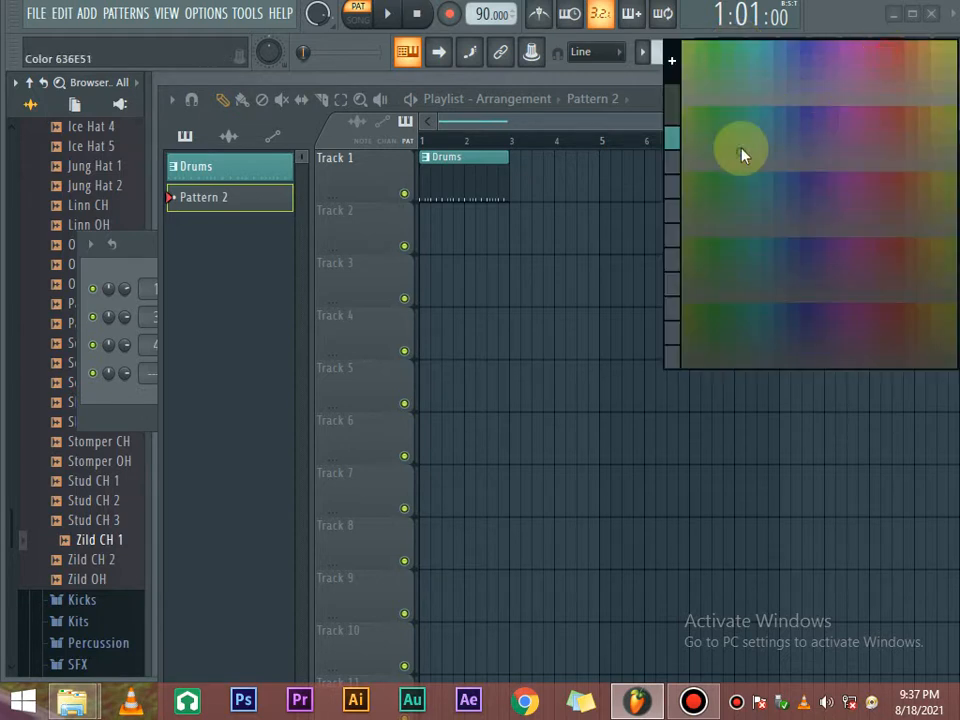
click(806, 54)
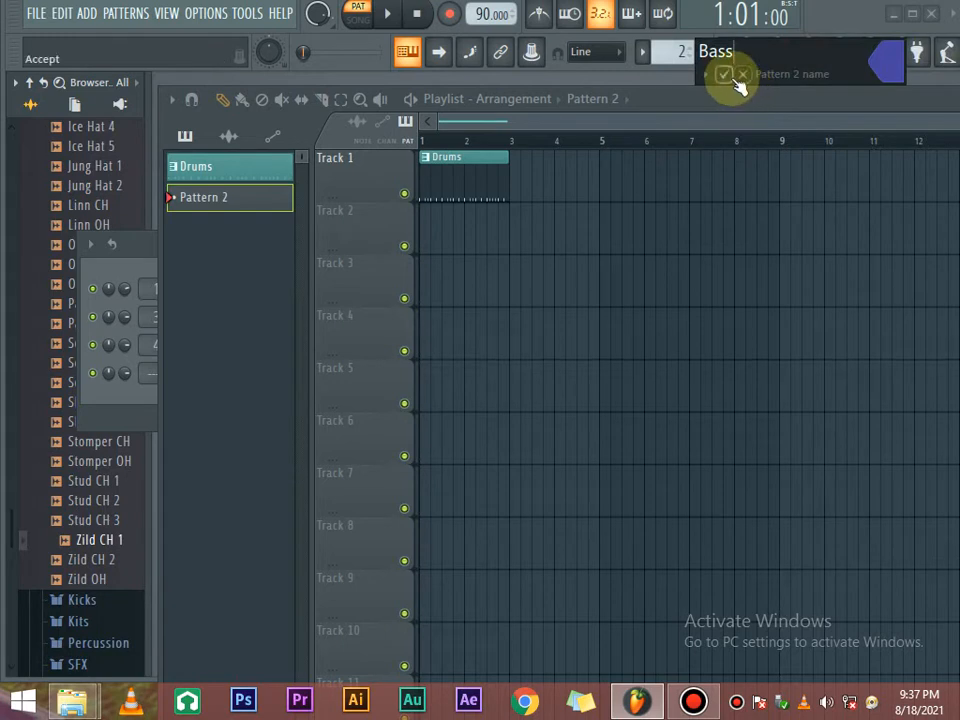
click(729, 76)
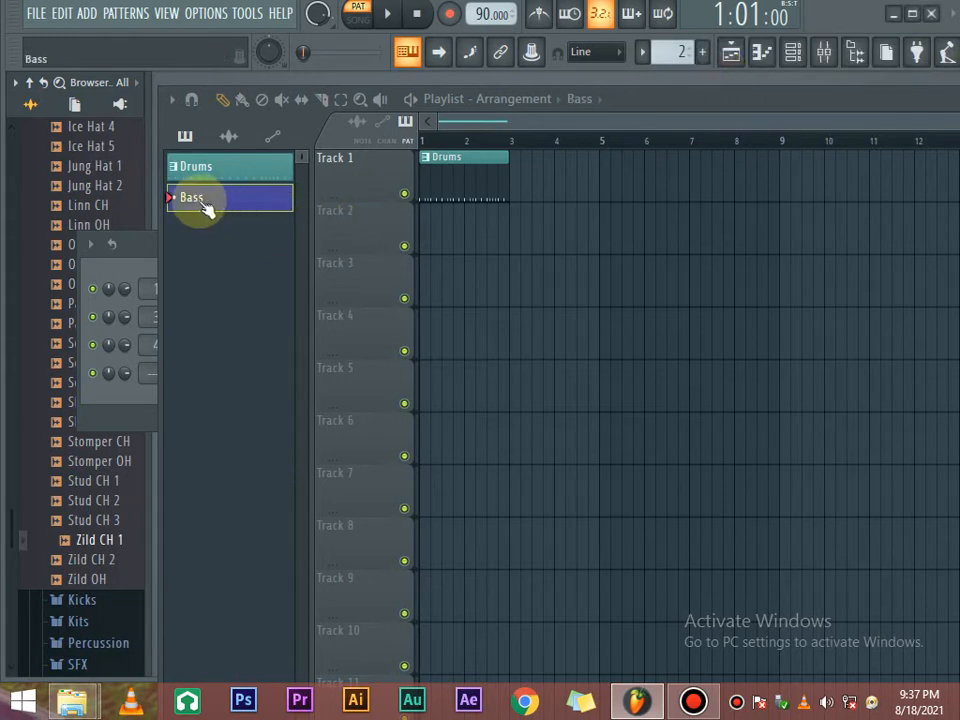
click(428, 230)
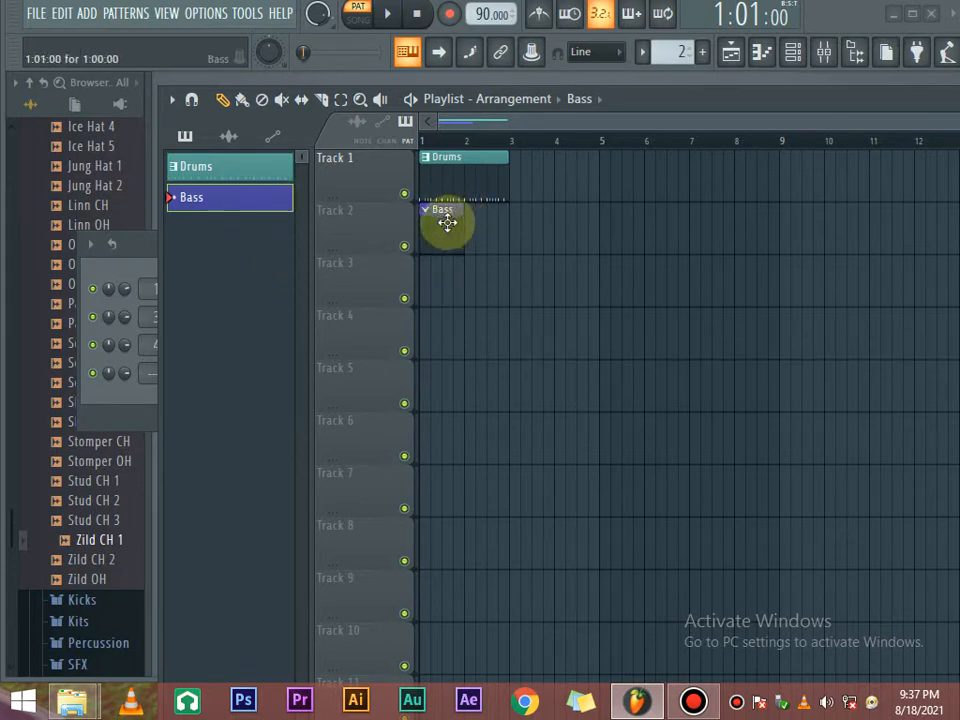
Reposition the Channel rack while switching between the Drums and Bass patterns.
click(798, 48)
click(796, 50)
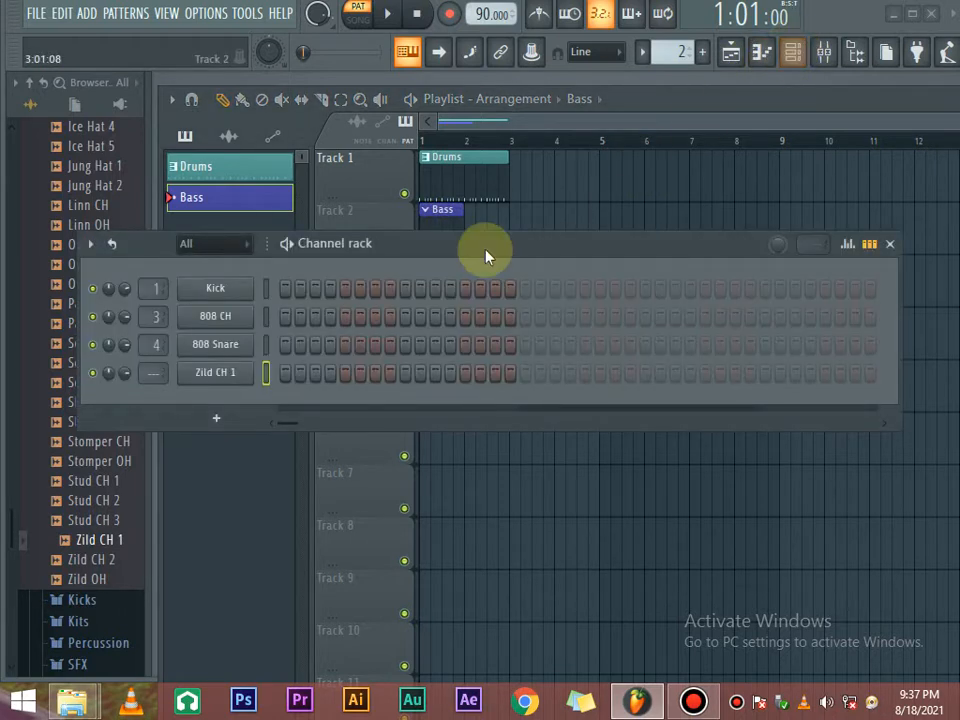
drag(487, 253, 692, 250)
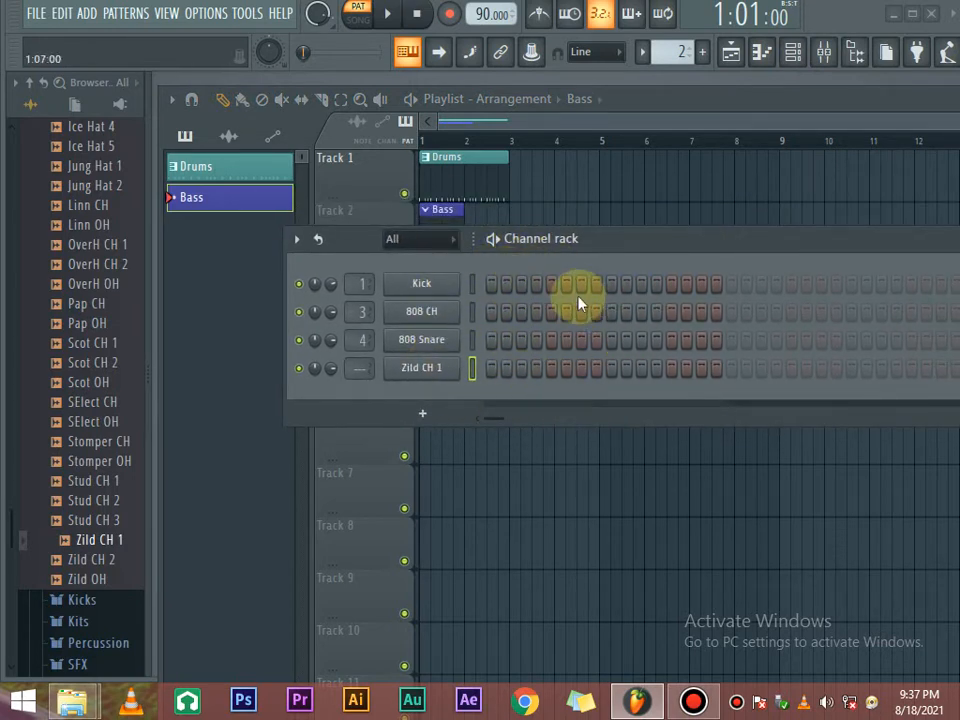
drag(607, 243, 559, 310)
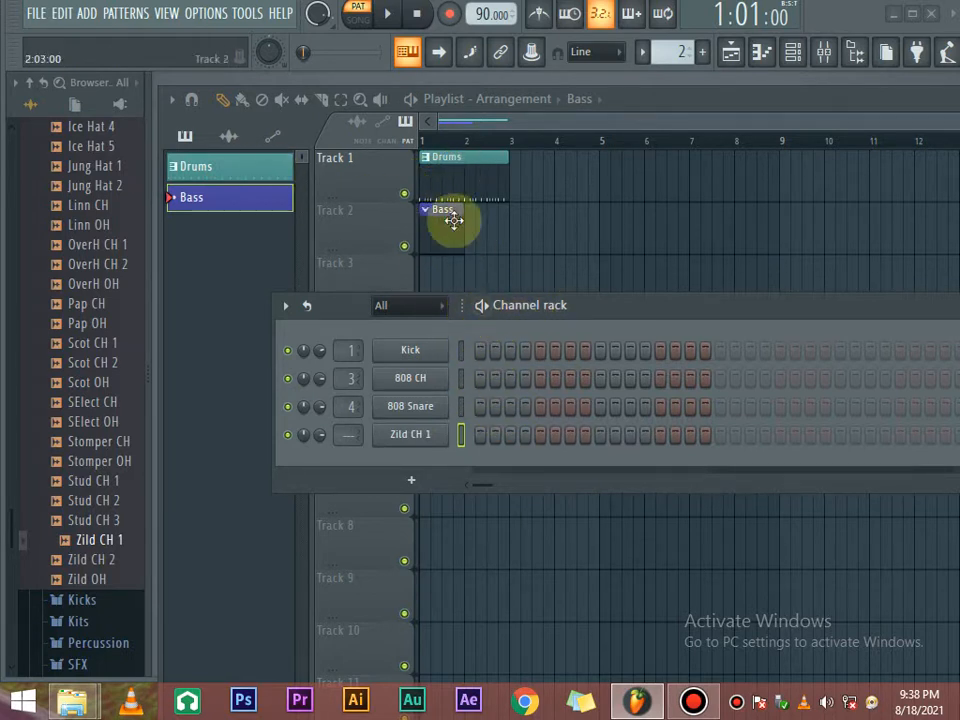
click(222, 168)
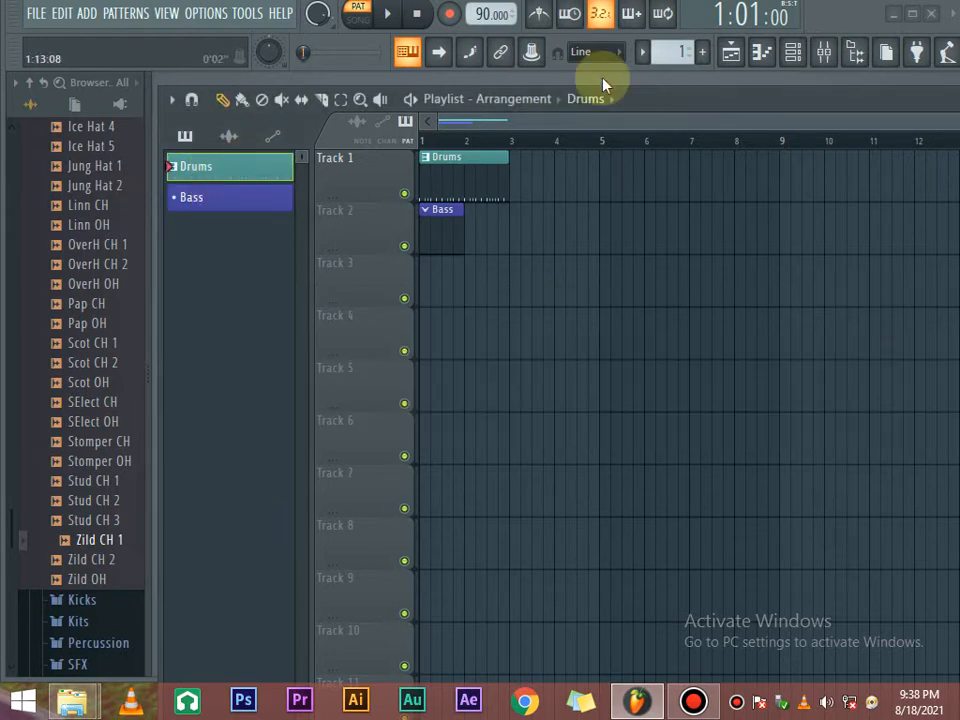
click(795, 55)
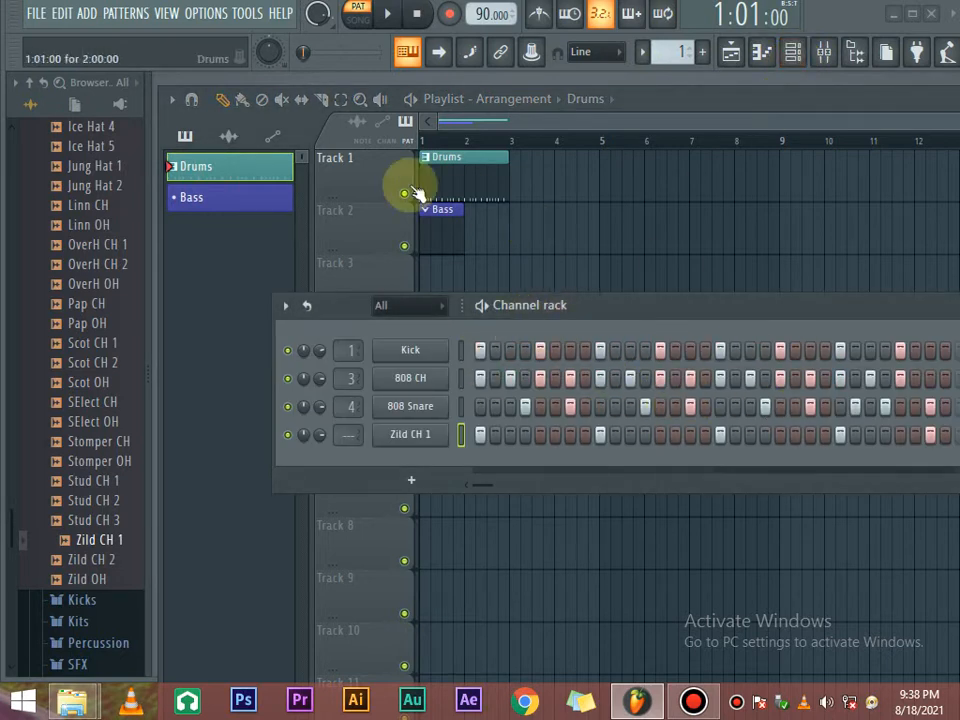
click(258, 194)
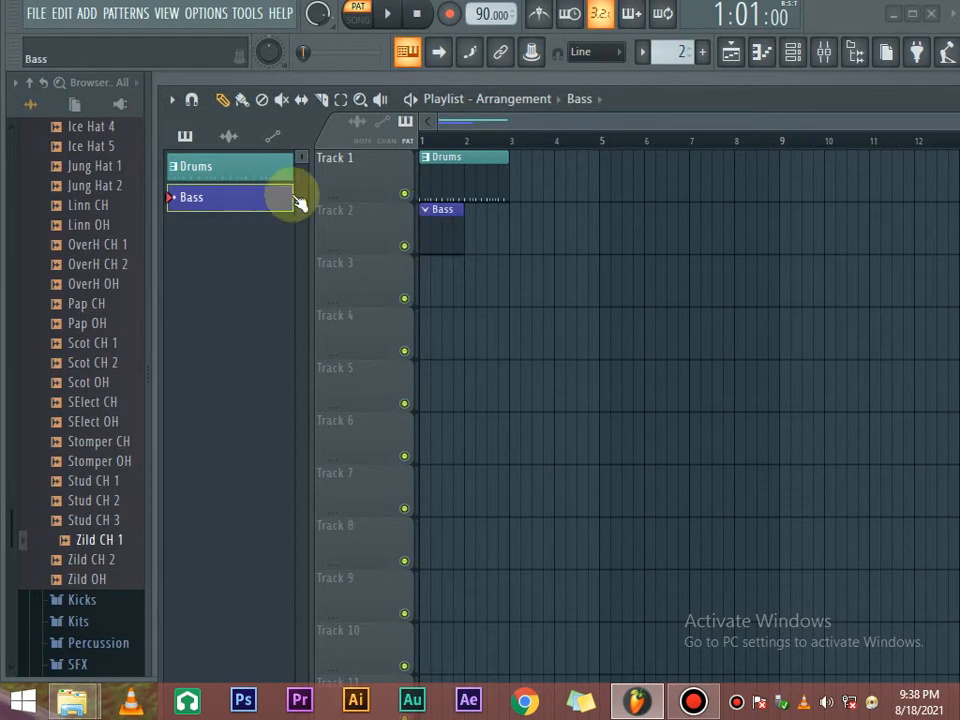
click(793, 55)
drag(617, 314, 595, 249)
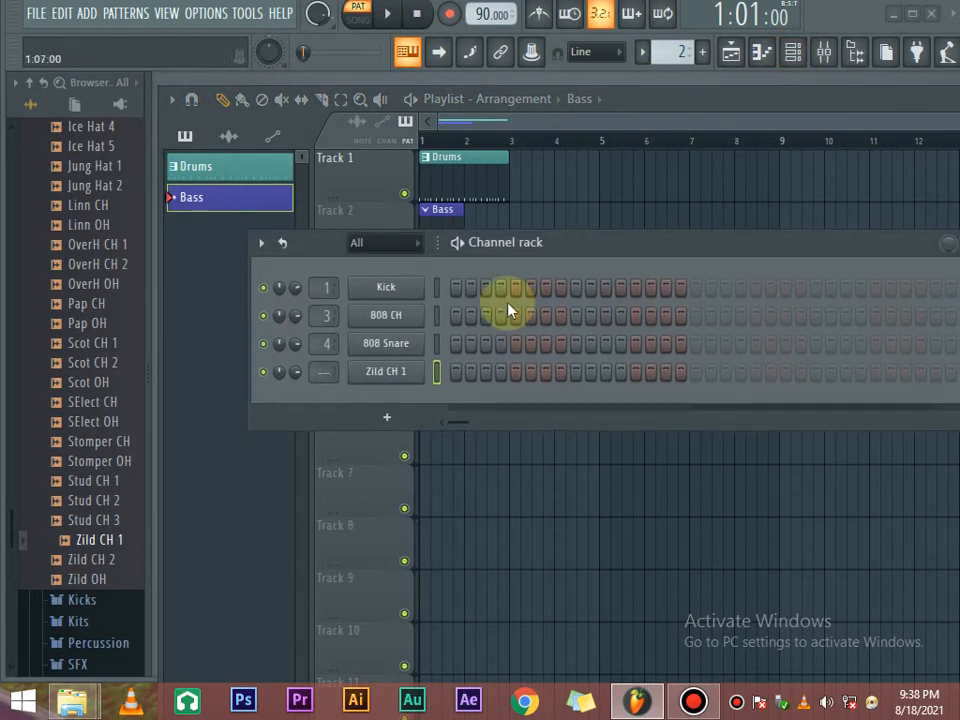
Undo the extra pattern and Bass clip, reselect Bass, and scroll the browser to the top folders.
key(F4)
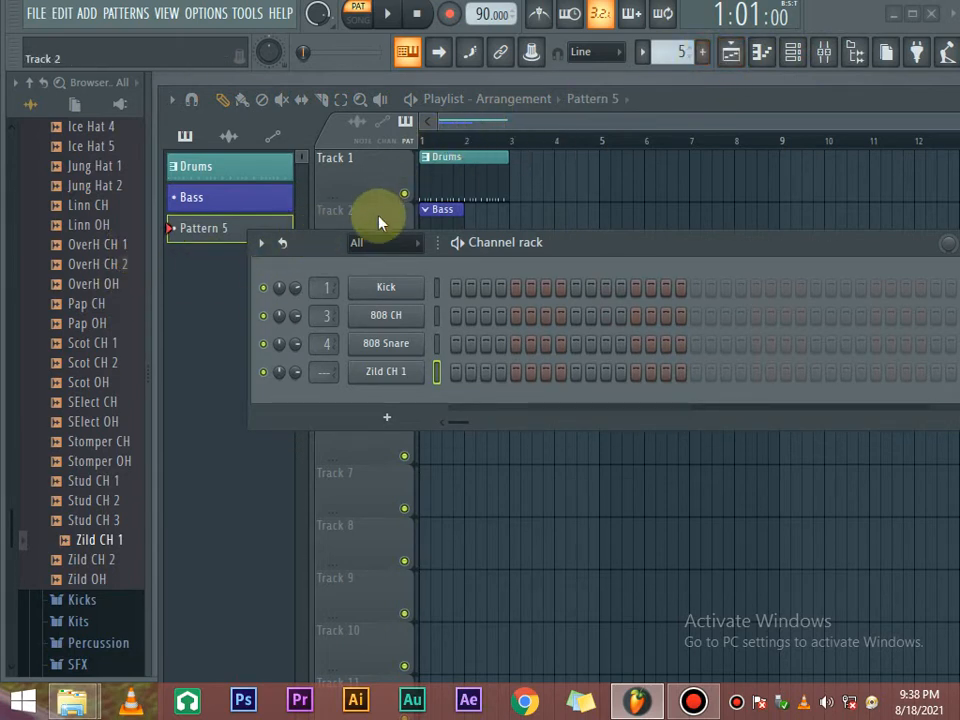
key(ctrl+z)
click(230, 198)
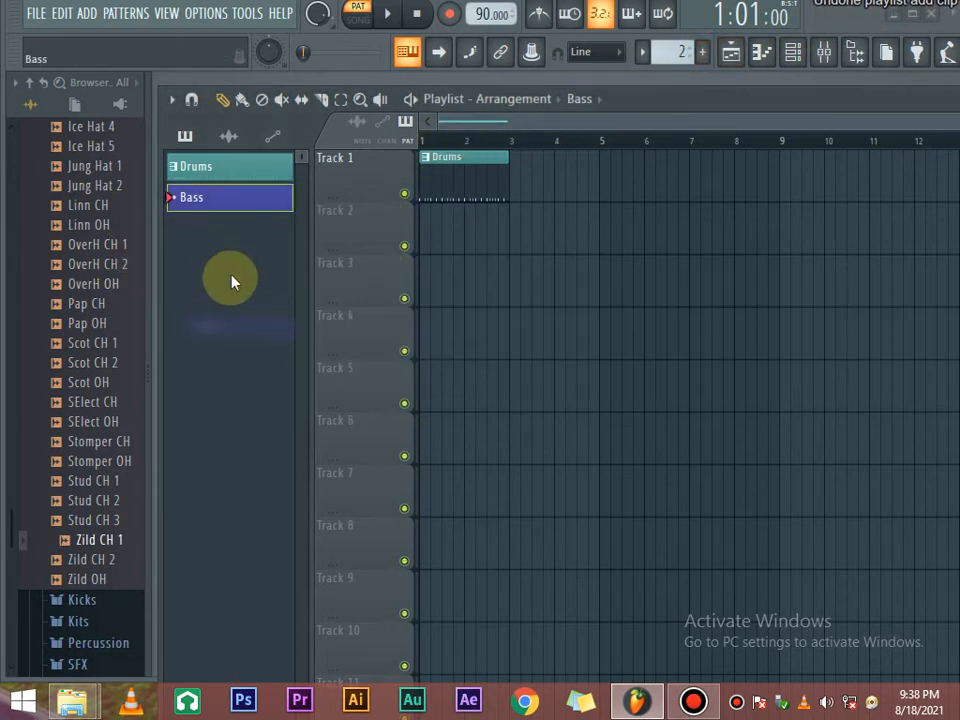
click(792, 56)
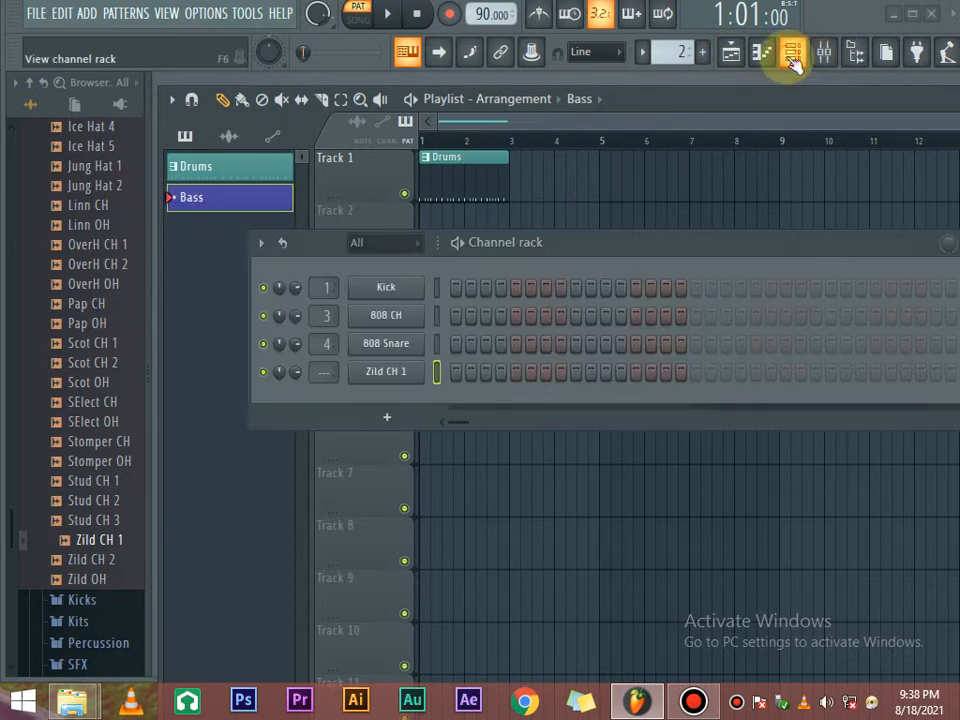
scroll(143, 272, up, 2)
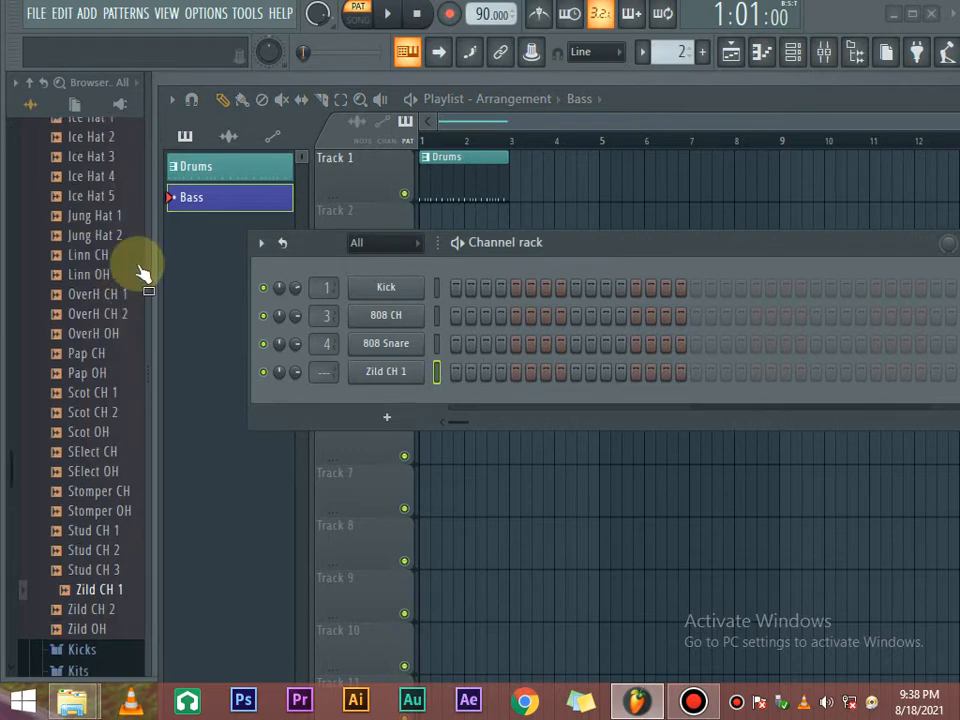
scroll(133, 266, up, 20)
scroll(105, 305, down, 1)
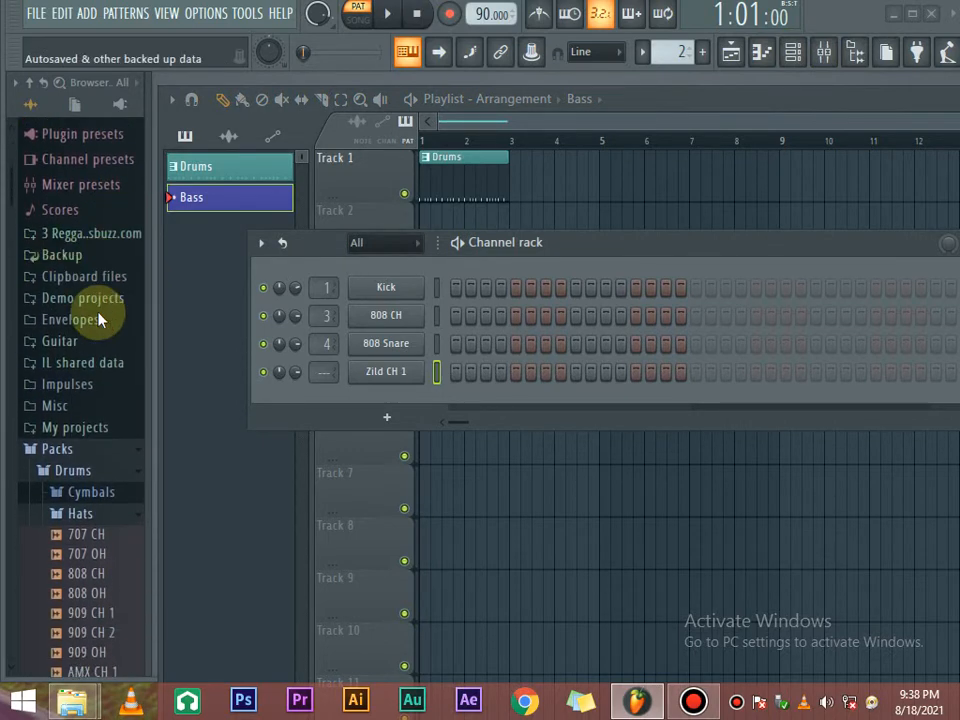
scroll(102, 360, down, 2)
Collapse the Hats folder and expand Packs > Instruments > Bass in the browser.
click(118, 401)
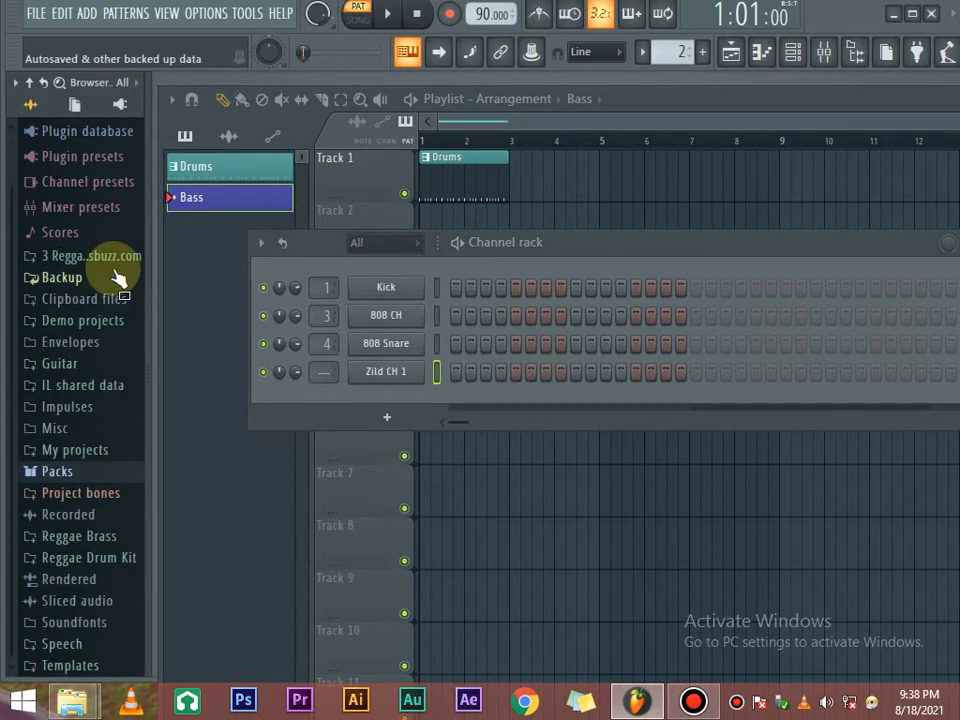
scroll(120, 275, up, 2)
scroll(120, 275, down, 2)
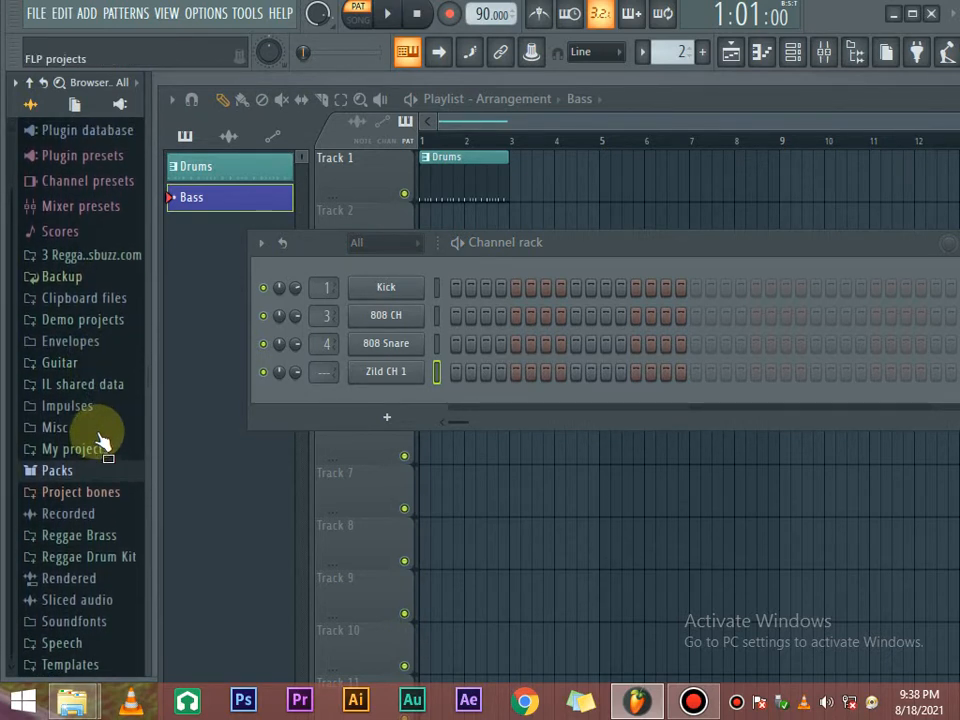
click(57, 471)
scroll(95, 390, up, 4)
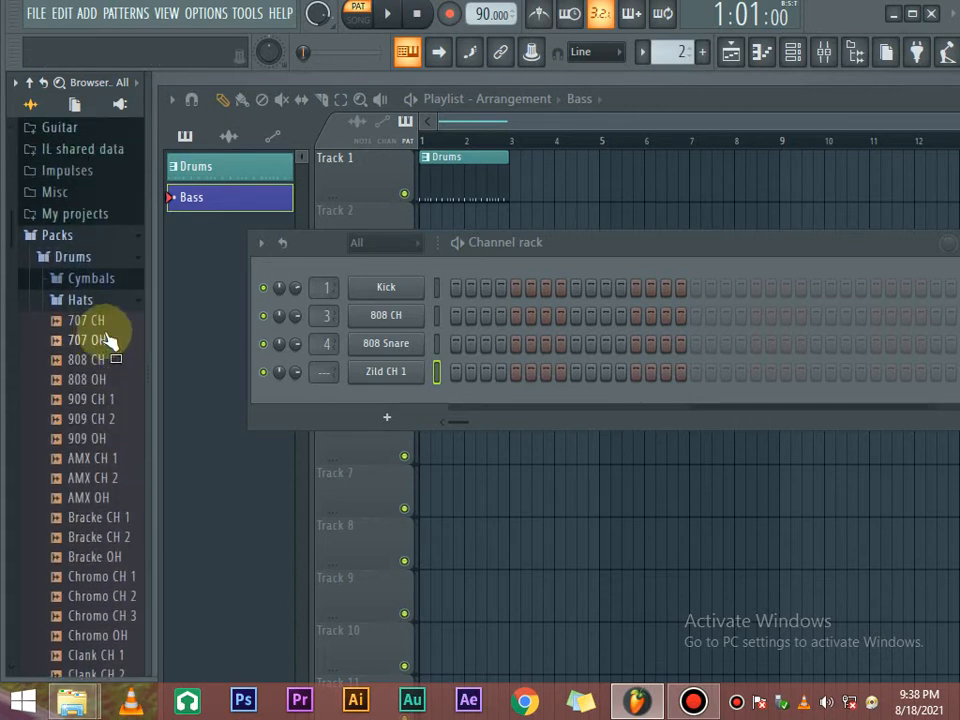
click(104, 301)
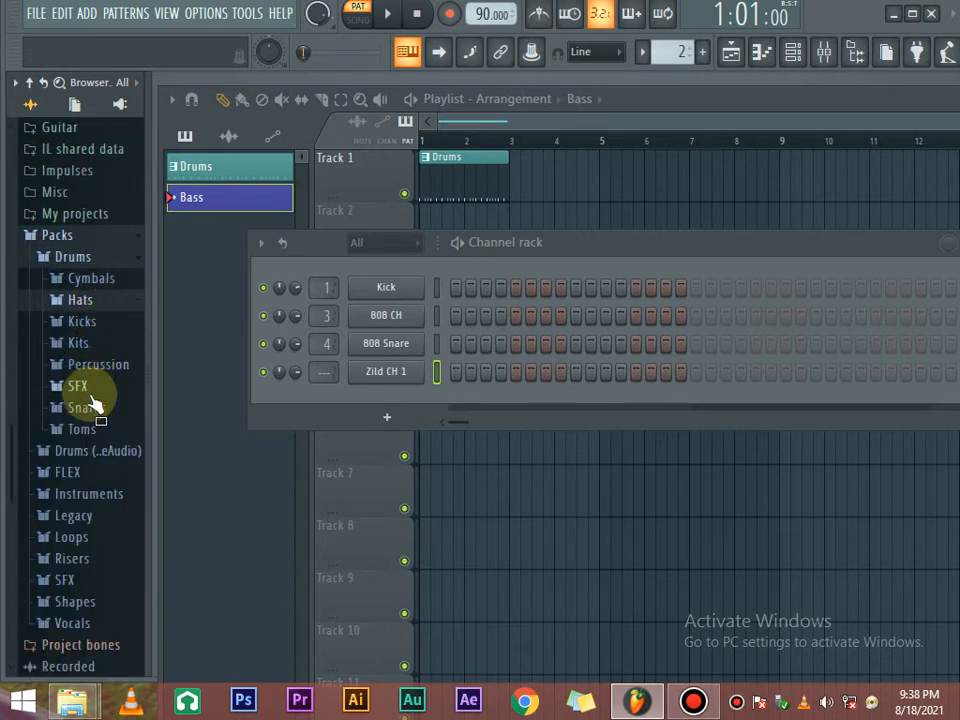
click(97, 493)
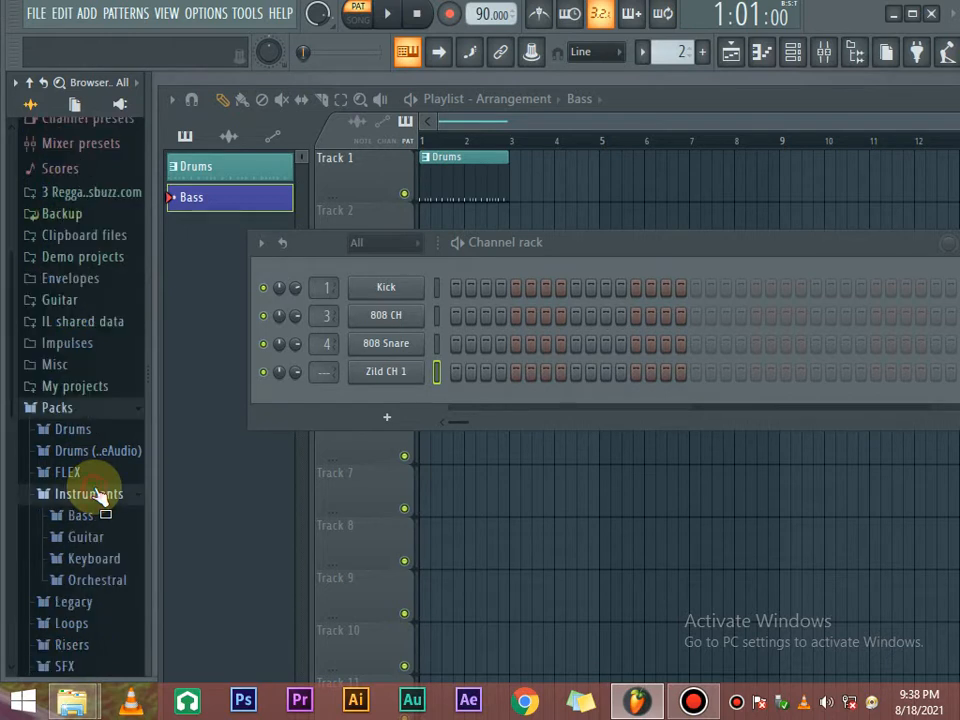
scroll(90, 510, down, 2)
click(90, 402)
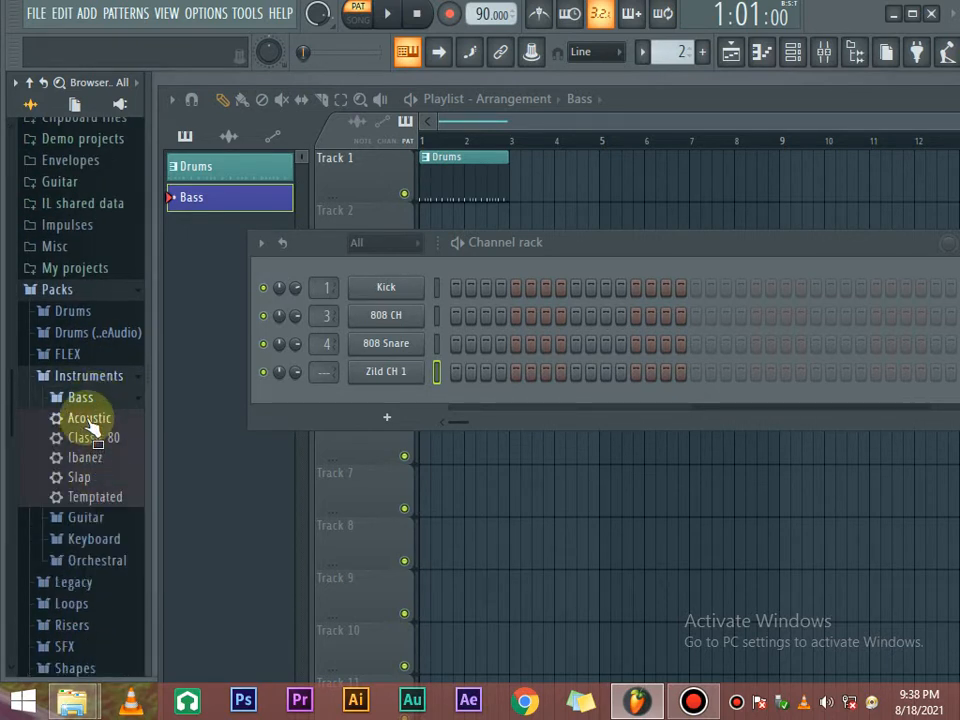
Drag the Acoustic bass preset into the Channel rack as its fifth channel.
drag(90, 425, 356, 398)
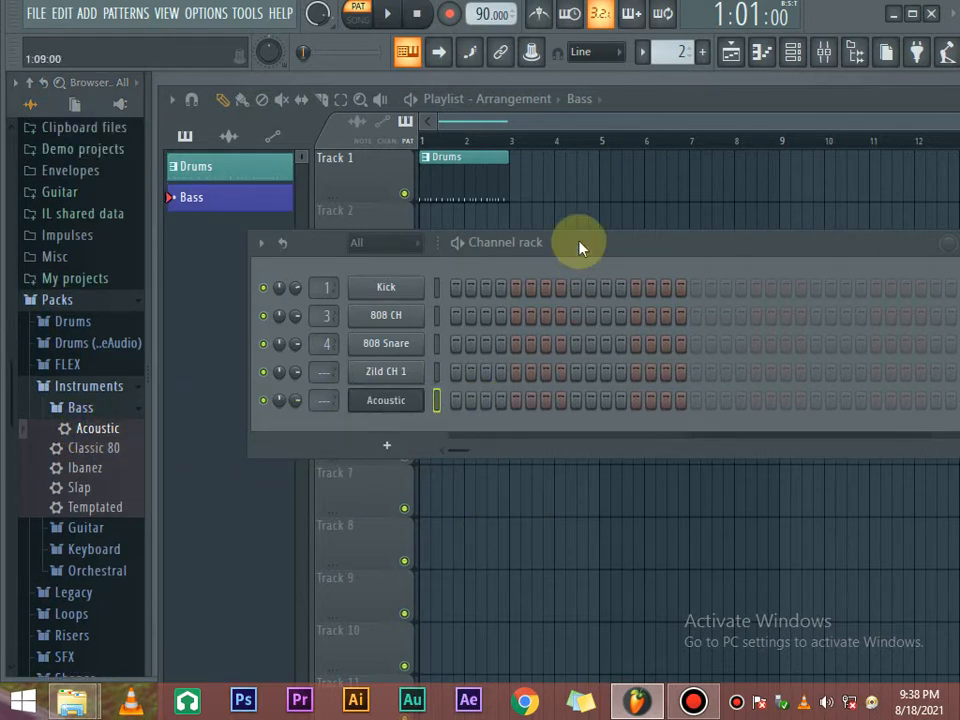
drag(580, 248, 612, 199)
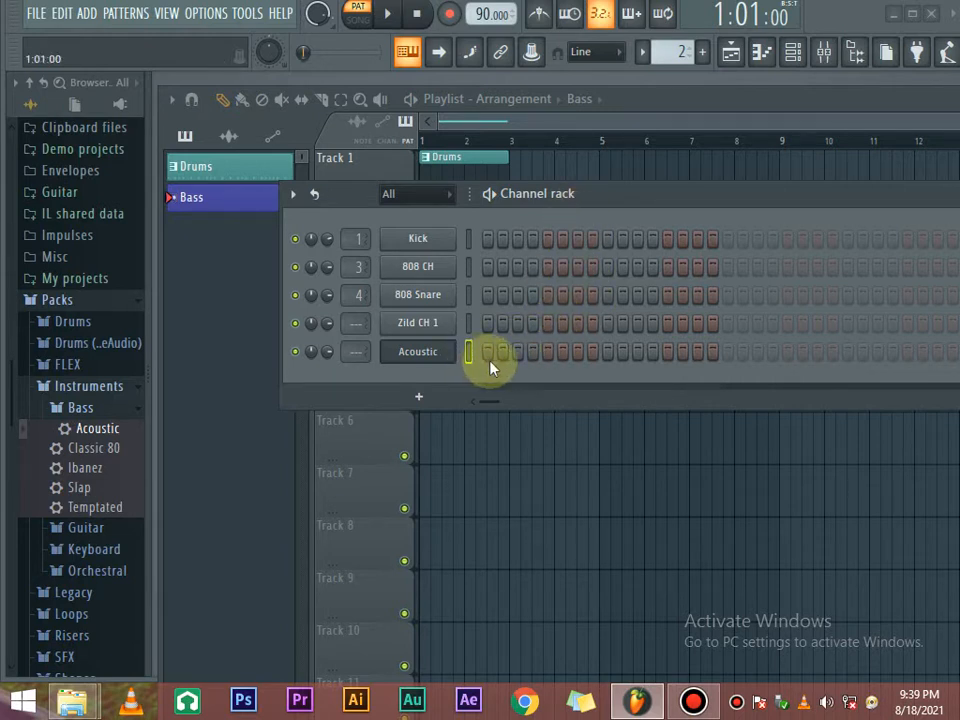
Open the Acoustic channel's piano roll and move its window up and to the right.
right_click(405, 355)
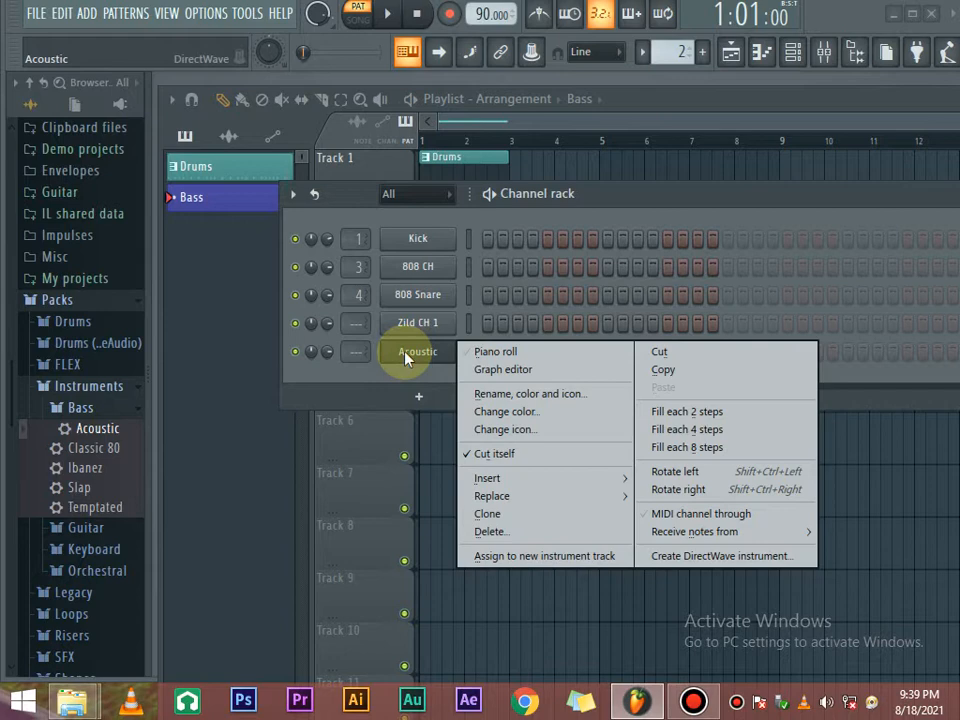
click(524, 354)
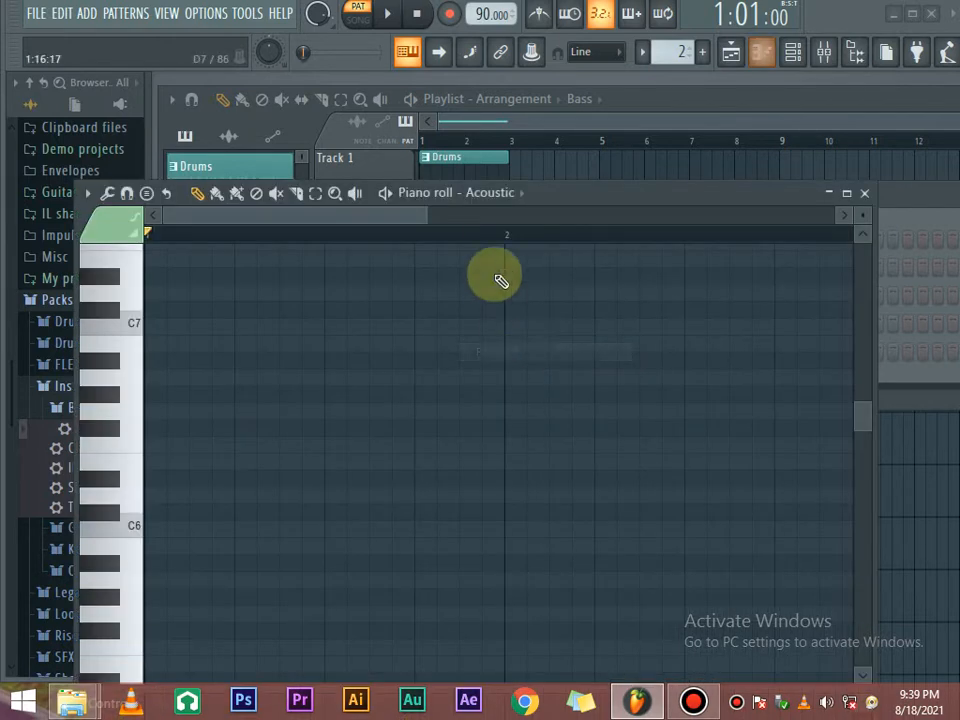
drag(557, 200, 640, 150)
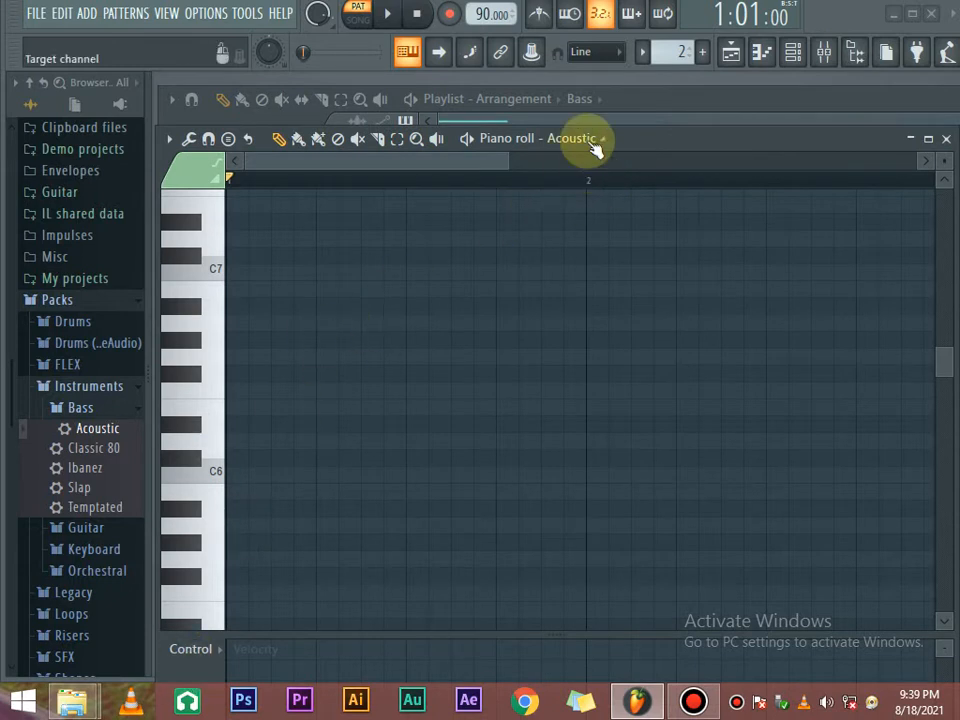
drag(630, 138, 671, 133)
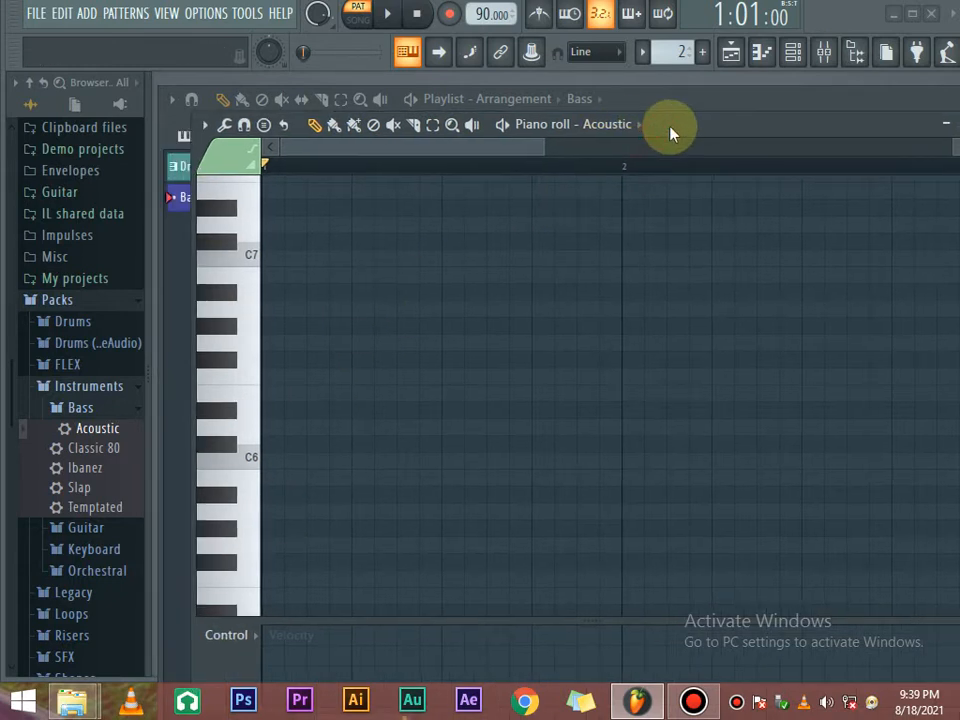
Audition a few high keys, including D6, then scroll down to the C5 octave.
click(240, 377)
click(243, 435)
click(246, 504)
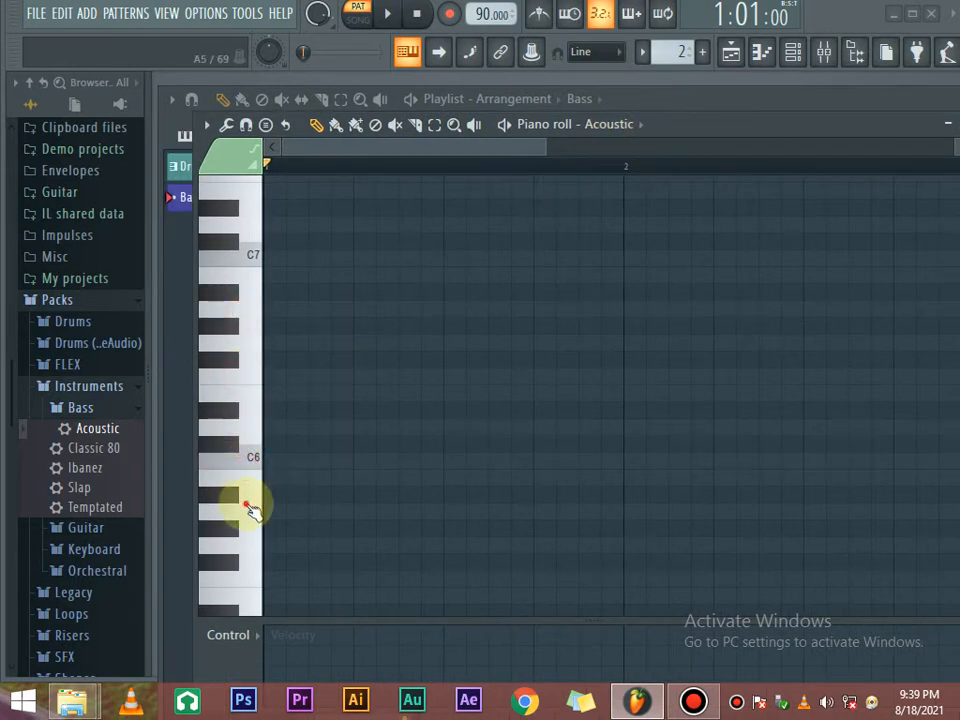
click(235, 456)
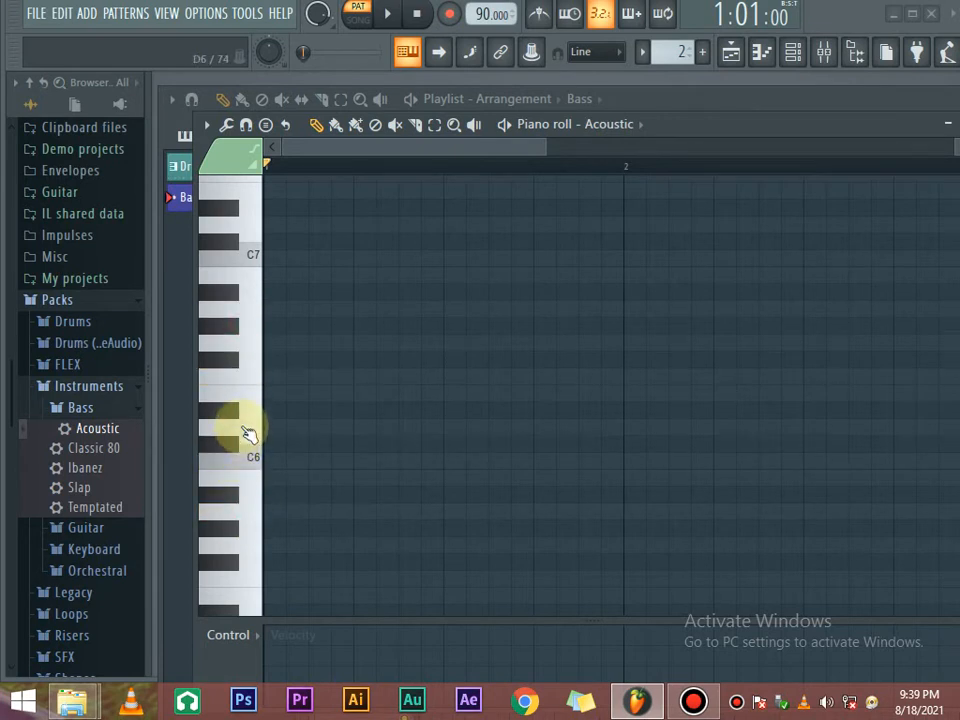
scroll(243, 428, down, 4)
click(250, 456)
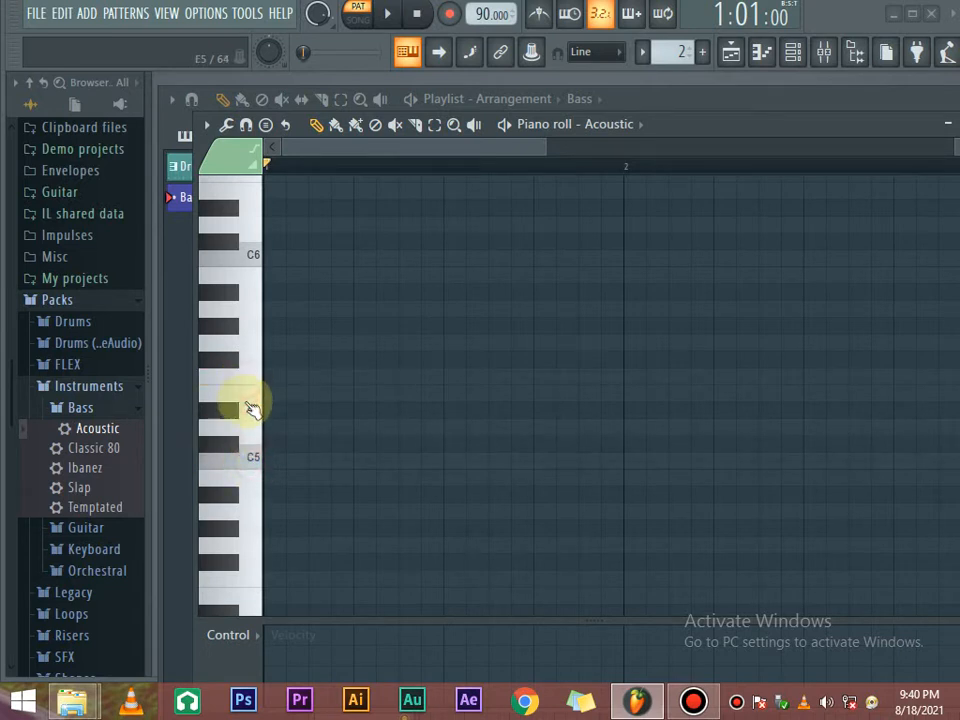
click(250, 456)
click(250, 456)
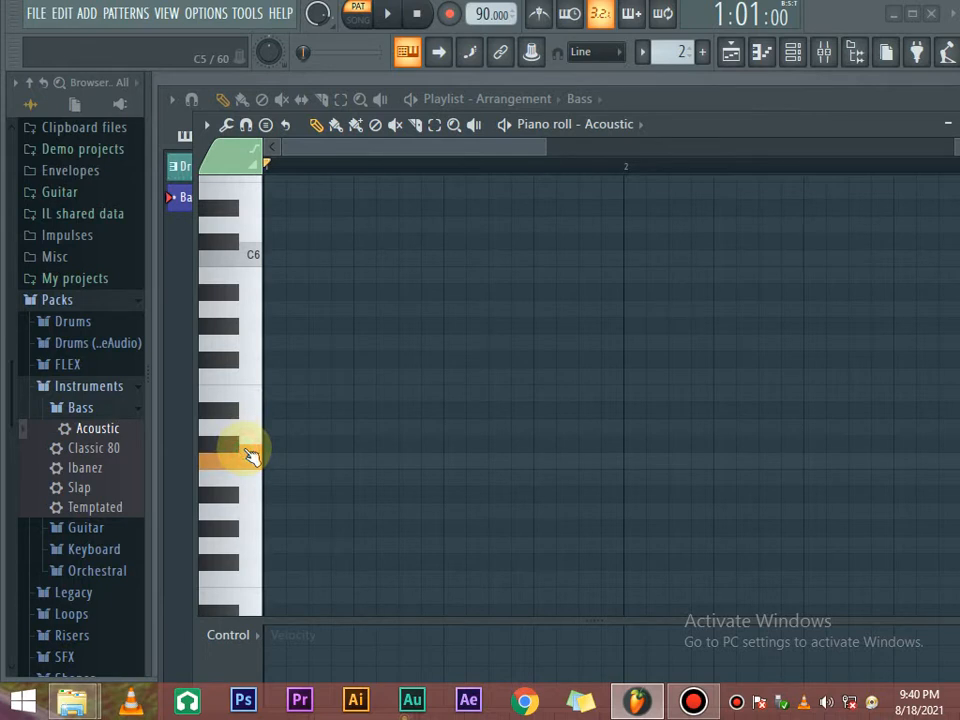
click(250, 385)
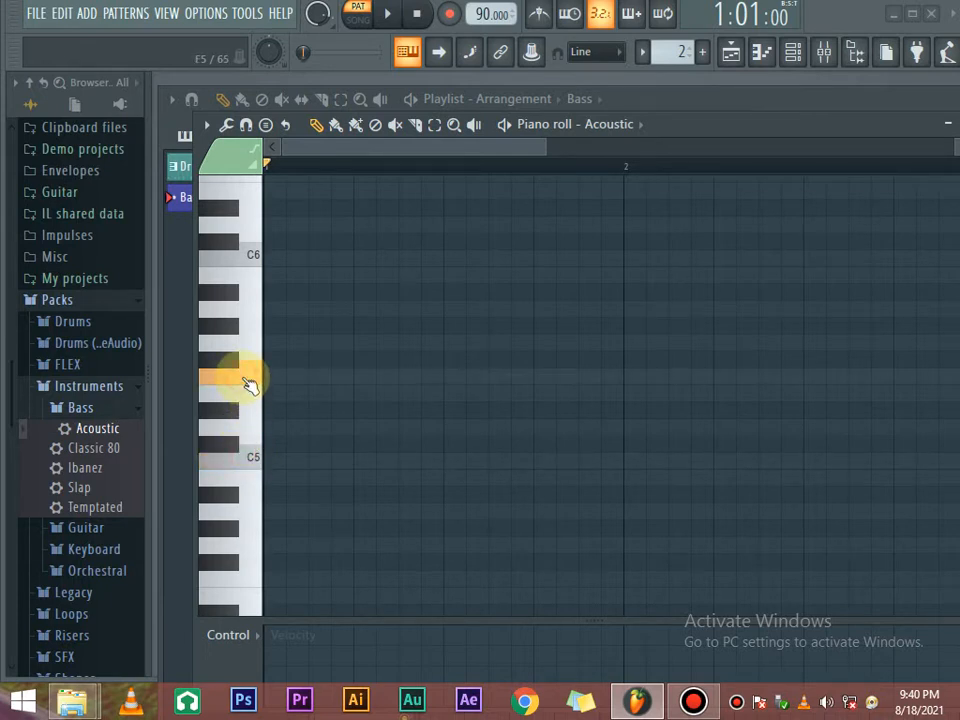
click(246, 349)
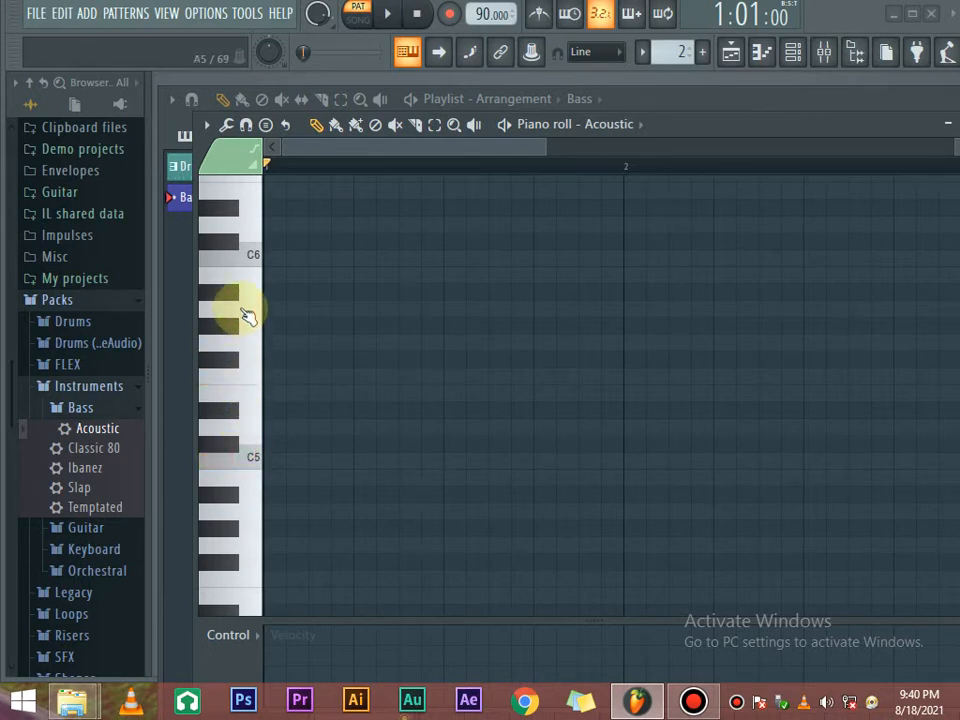
click(246, 311)
click(255, 457)
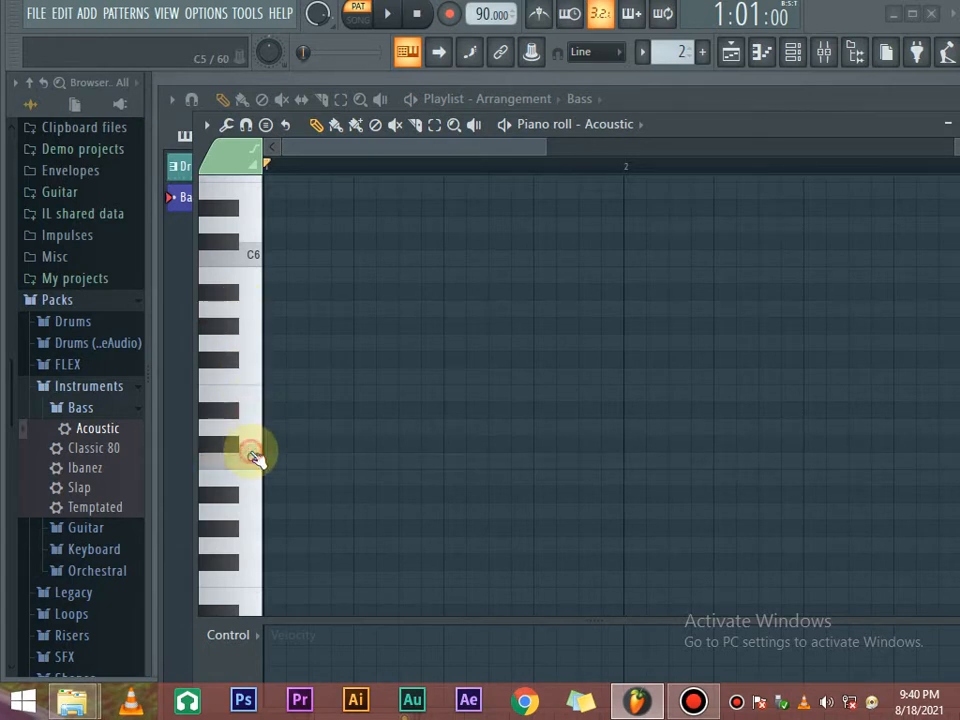
click(246, 372)
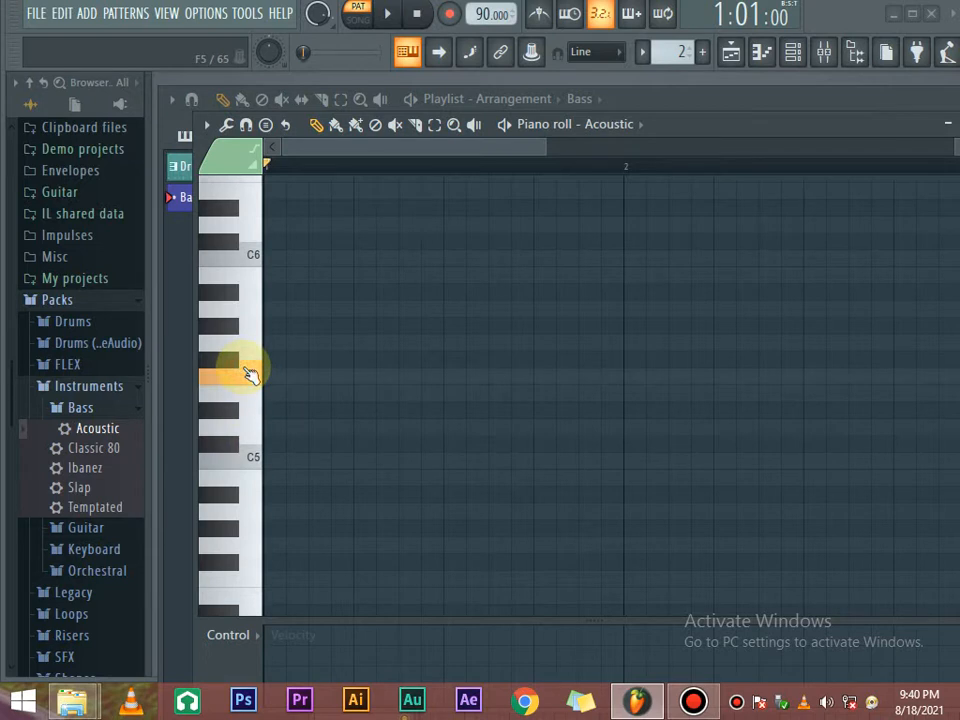
click(255, 457)
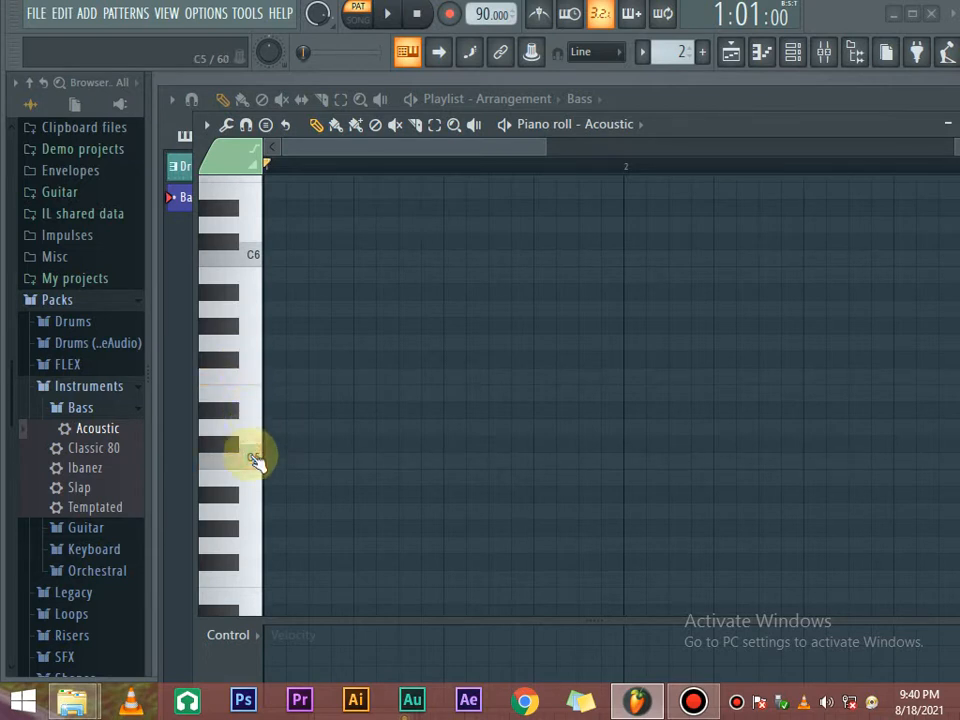
click(245, 307)
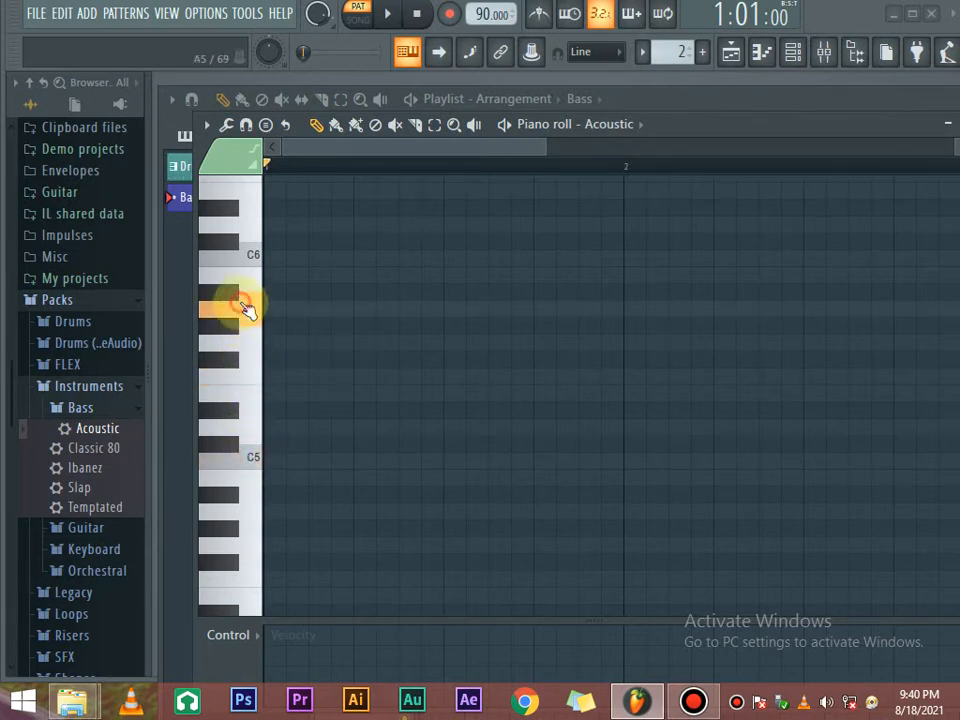
click(246, 333)
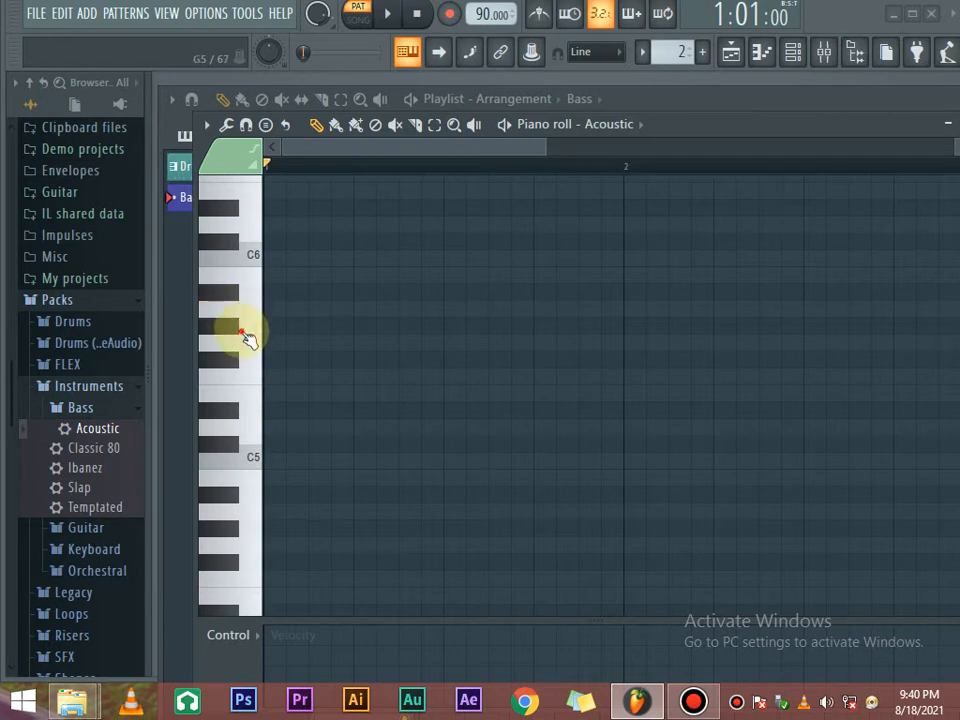
Draw a C5 note at the start of bar 1 and stretch it to 0:06:00.
click(277, 462)
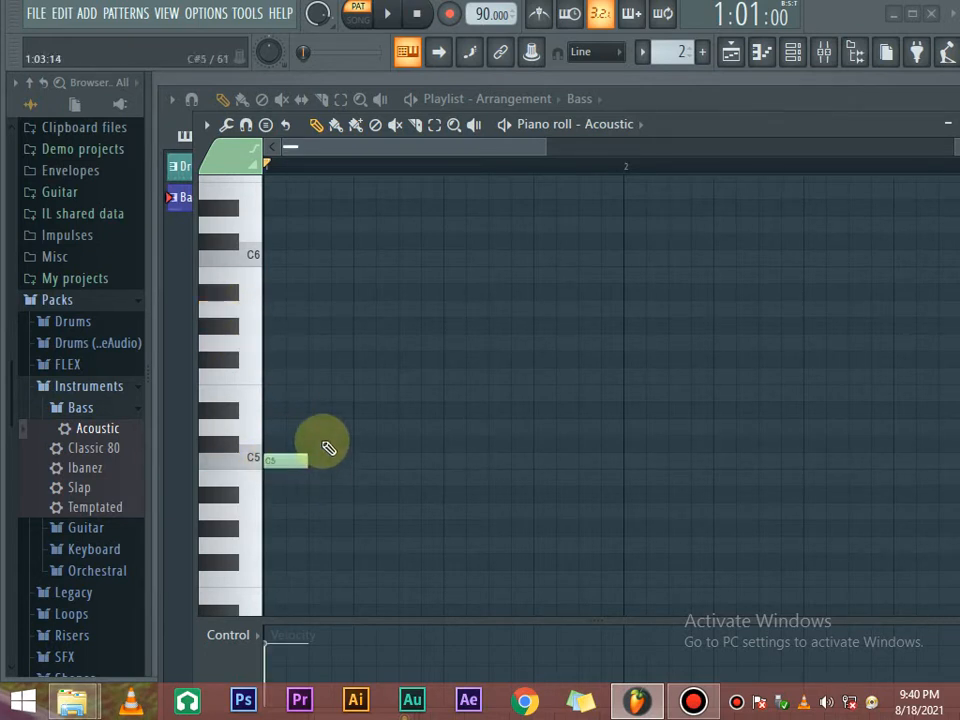
key(space)
key(space)
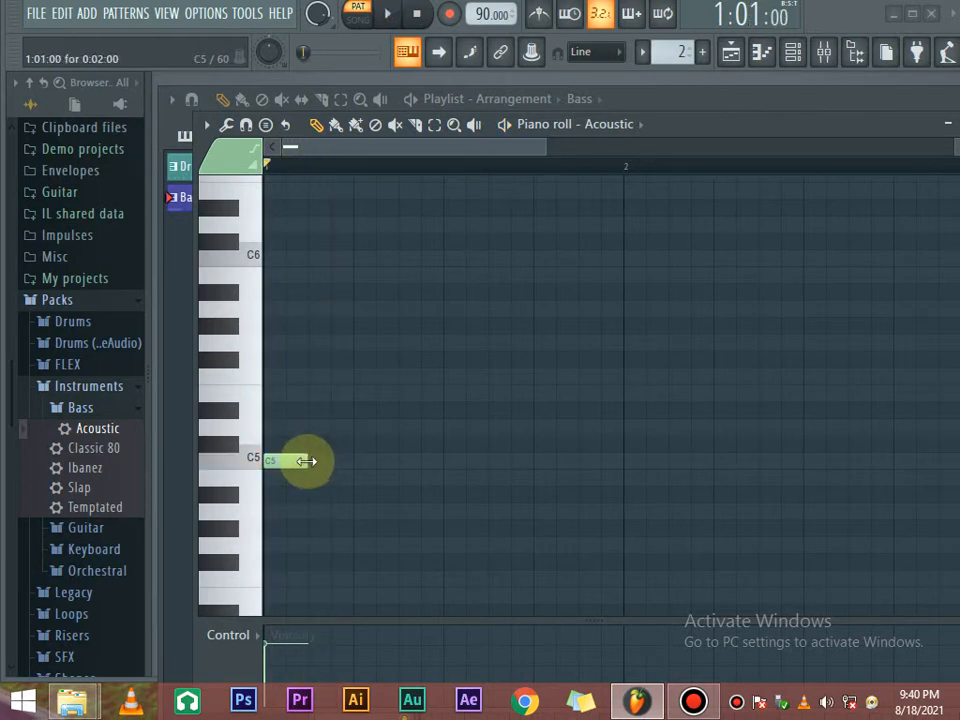
drag(305, 461, 340, 461)
key(space)
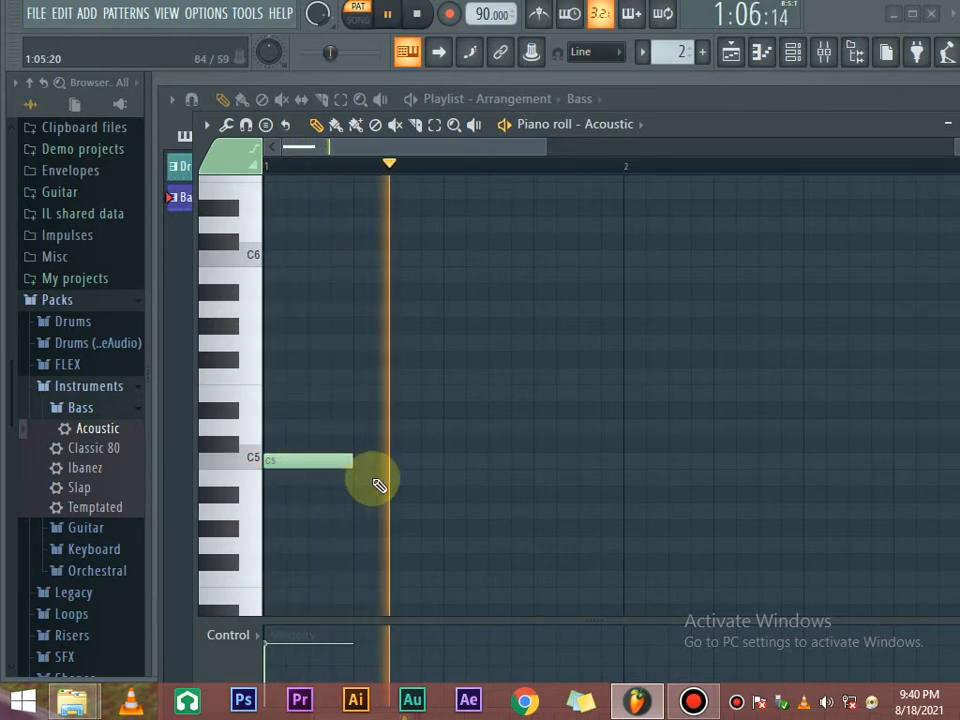
key(space)
drag(350, 456, 392, 459)
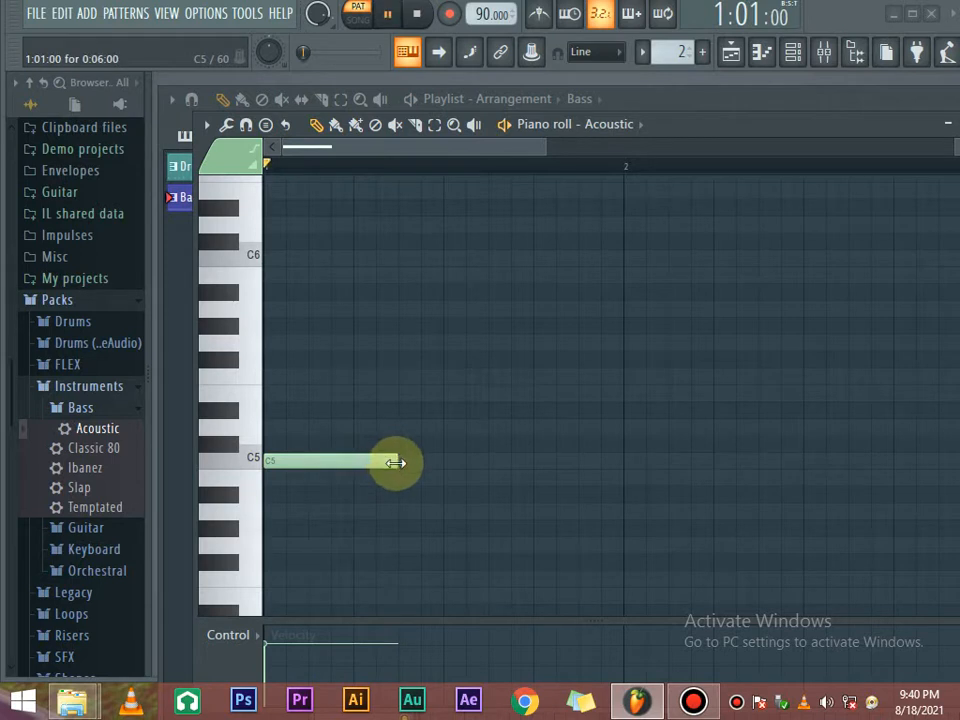
key(space)
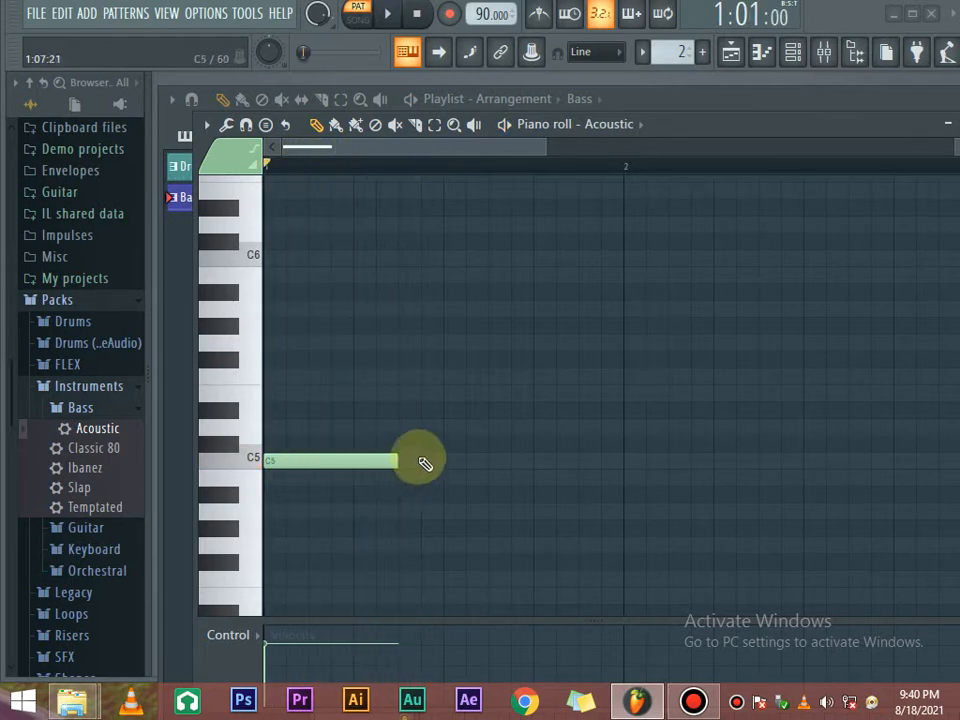
Add a second, shorter C5 note butted against the first.
click(412, 460)
drag(471, 465, 452, 469)
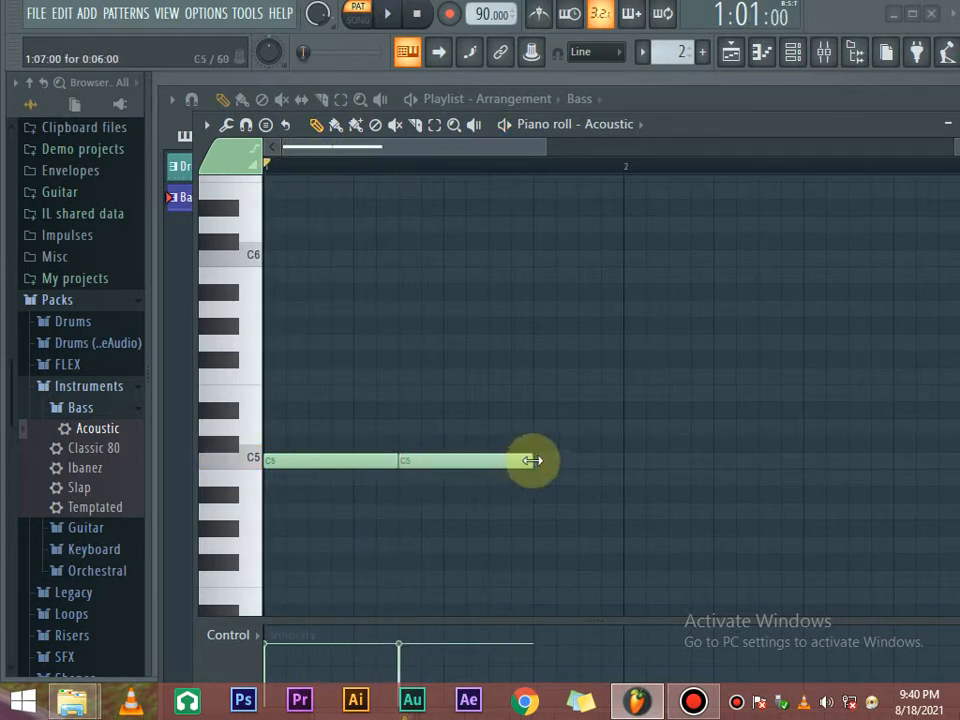
drag(531, 460, 443, 465)
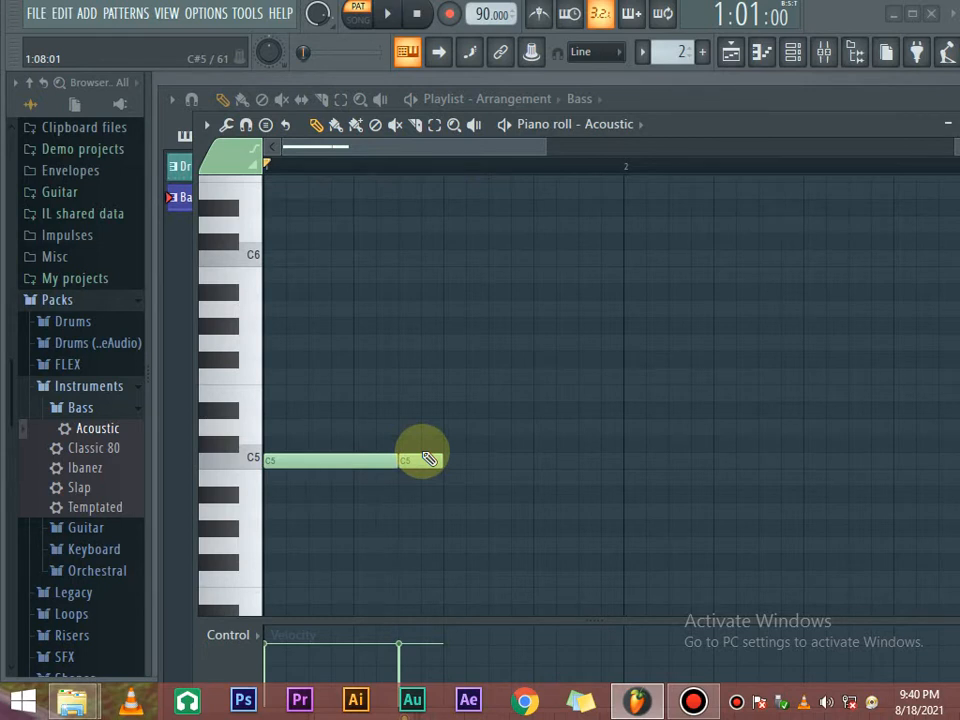
Add an F5 note after the C5 notes and nudge it slightly later, previewing playback.
click(227, 378)
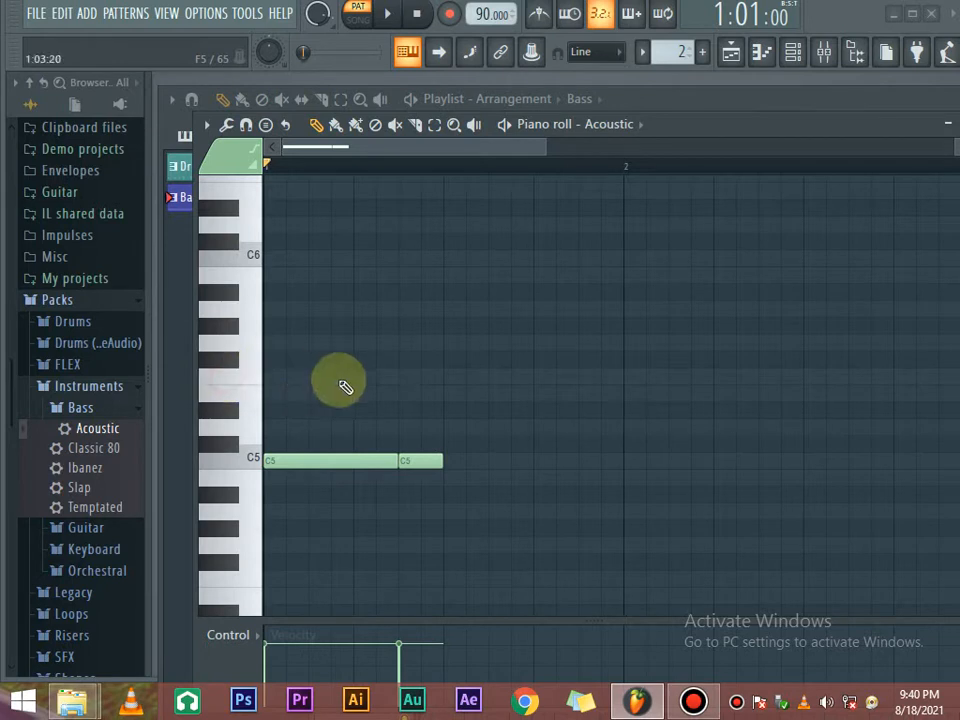
click(449, 377)
key(space)
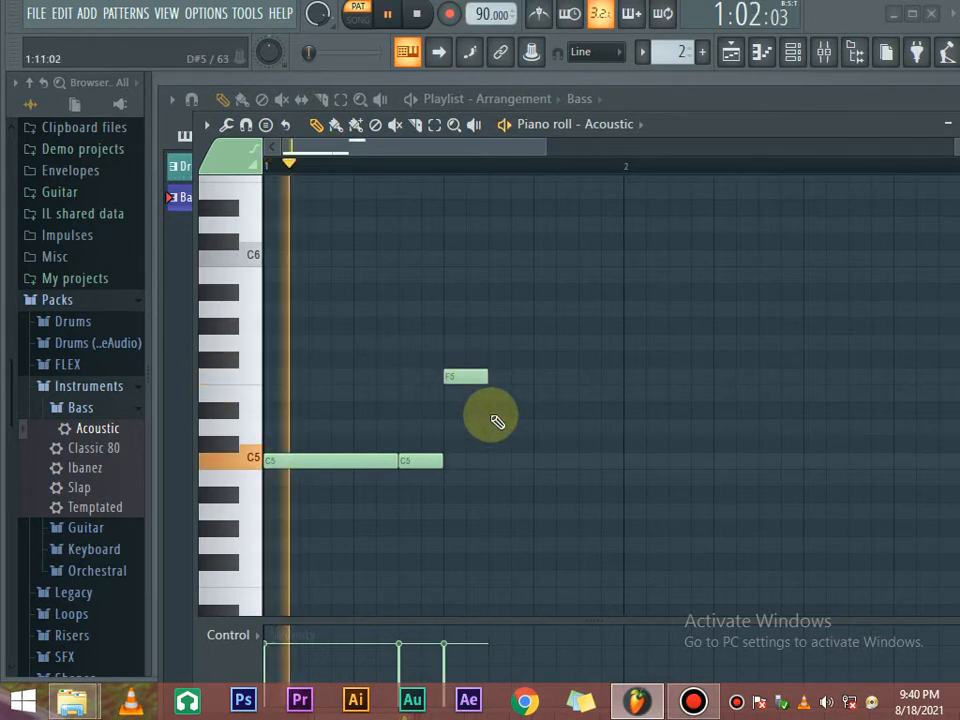
key(space)
drag(461, 380, 517, 380)
key(space)
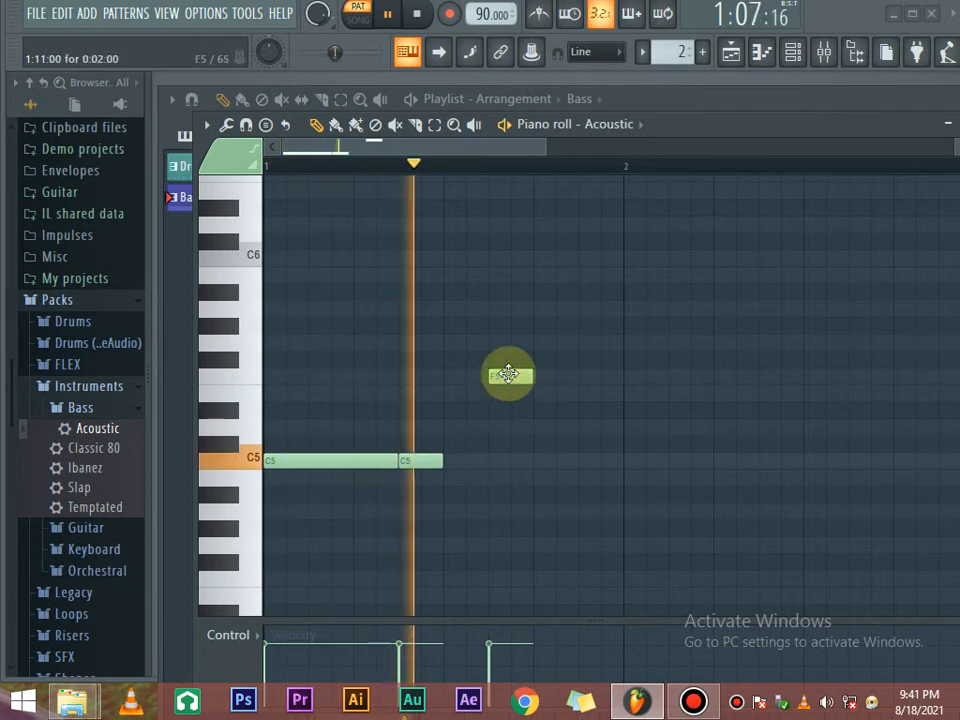
key(space)
key(space)
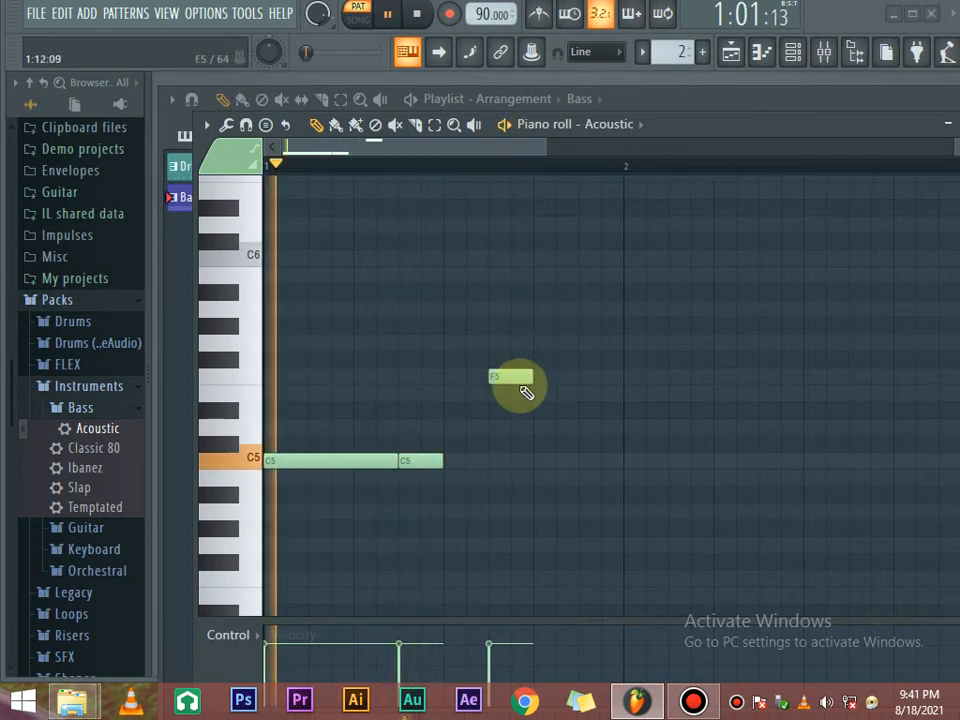
key(space)
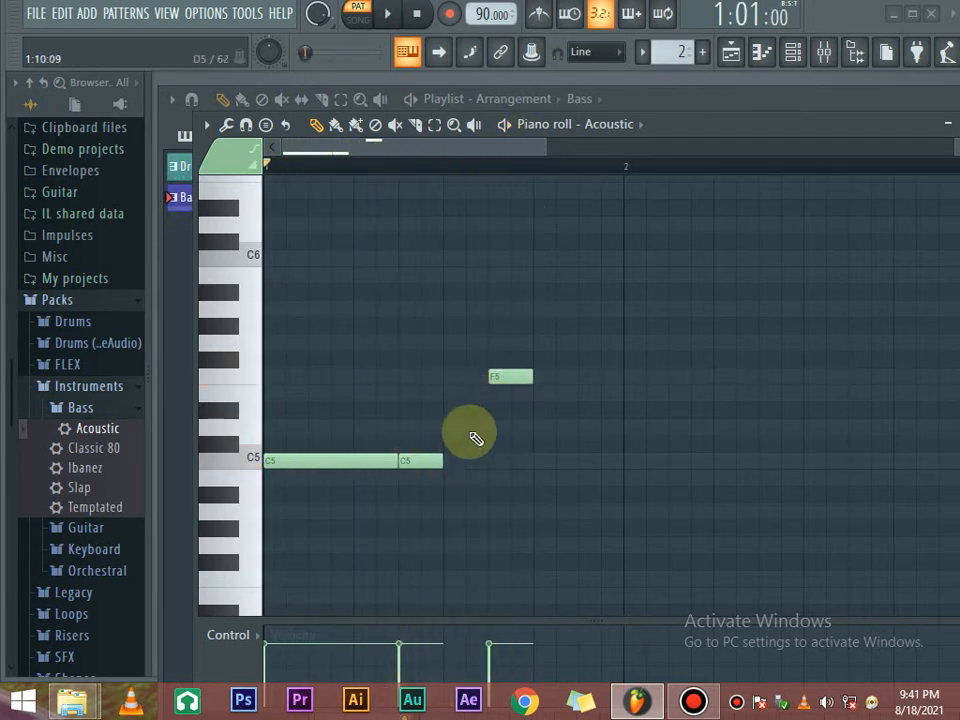
Move the short C5 note later in bar 1, to 1:11:00, and check the timing.
double_click(513, 376)
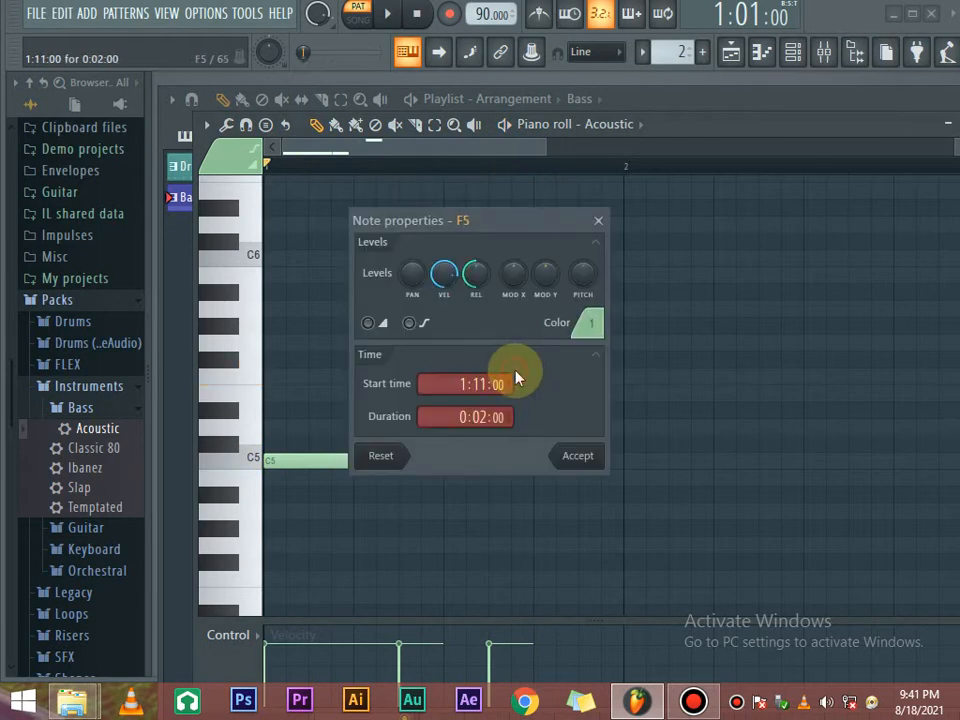
click(601, 222)
drag(420, 459, 511, 455)
key(space)
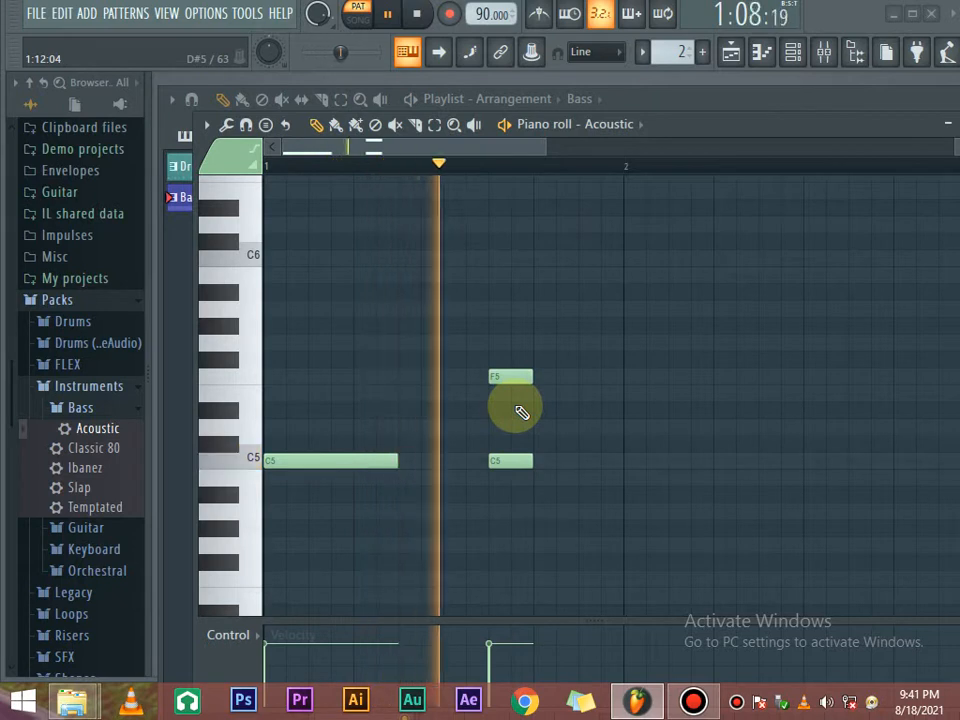
key(space)
Shift the F5 note to 1:15:00 so it ends at bar 2.
drag(505, 380, 593, 381)
key(space)
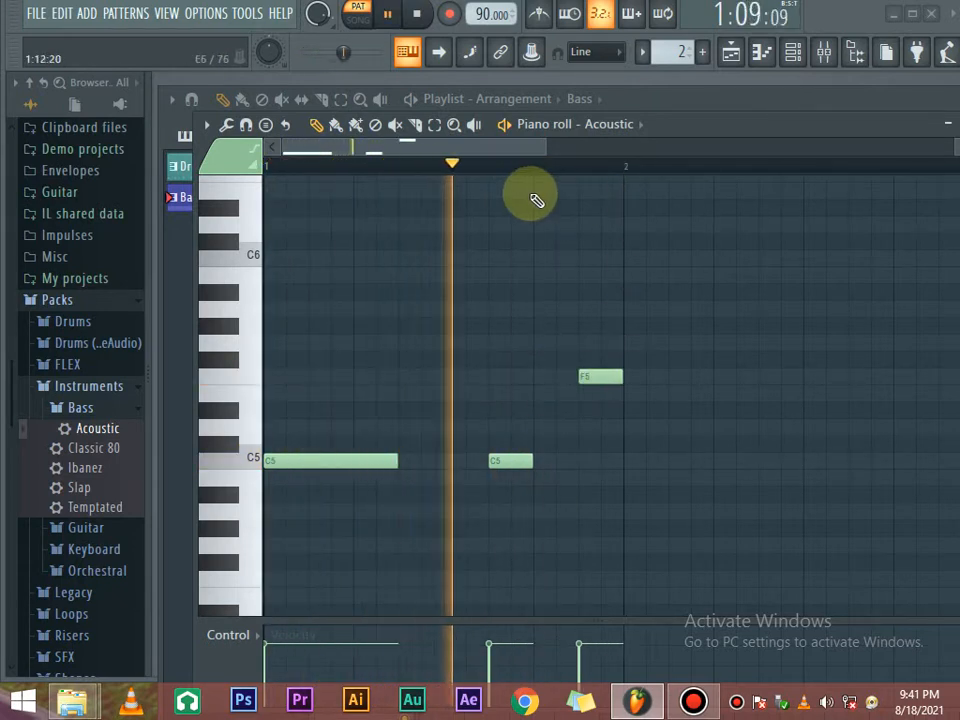
key(space)
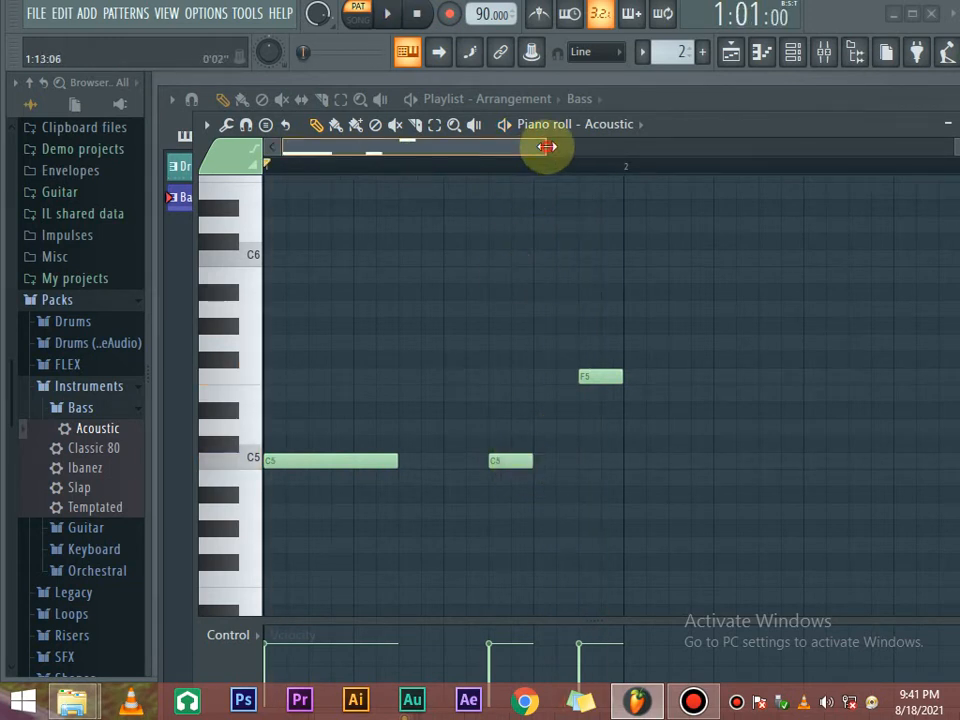
Switch to SONG mode, play the song briefly, and bring the Playlist over the piano roll.
drag(546, 147, 632, 155)
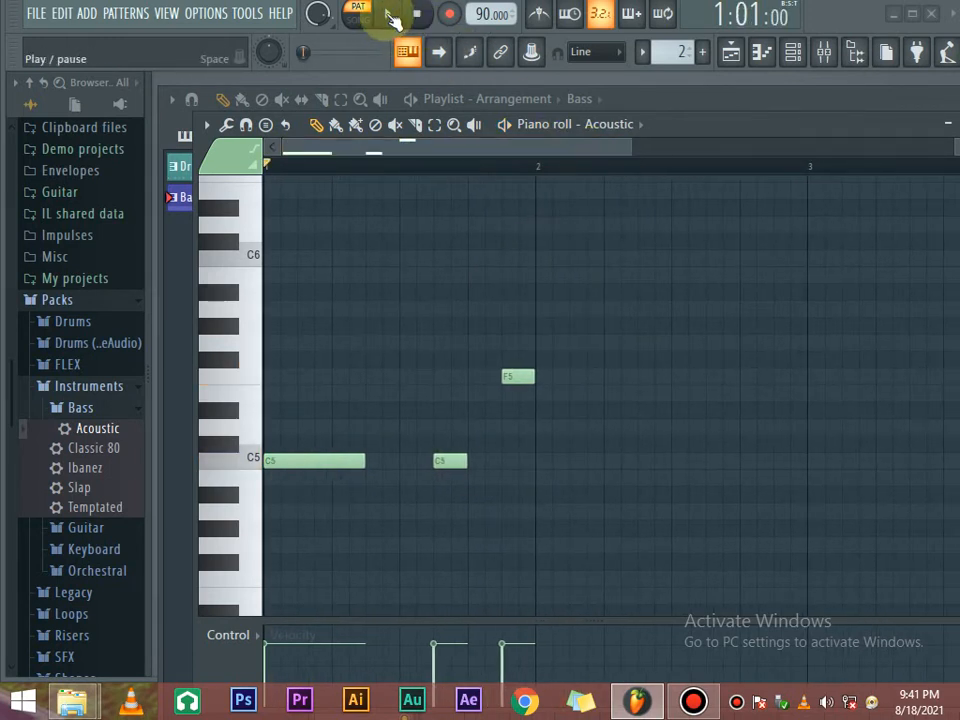
click(357, 14)
click(389, 14)
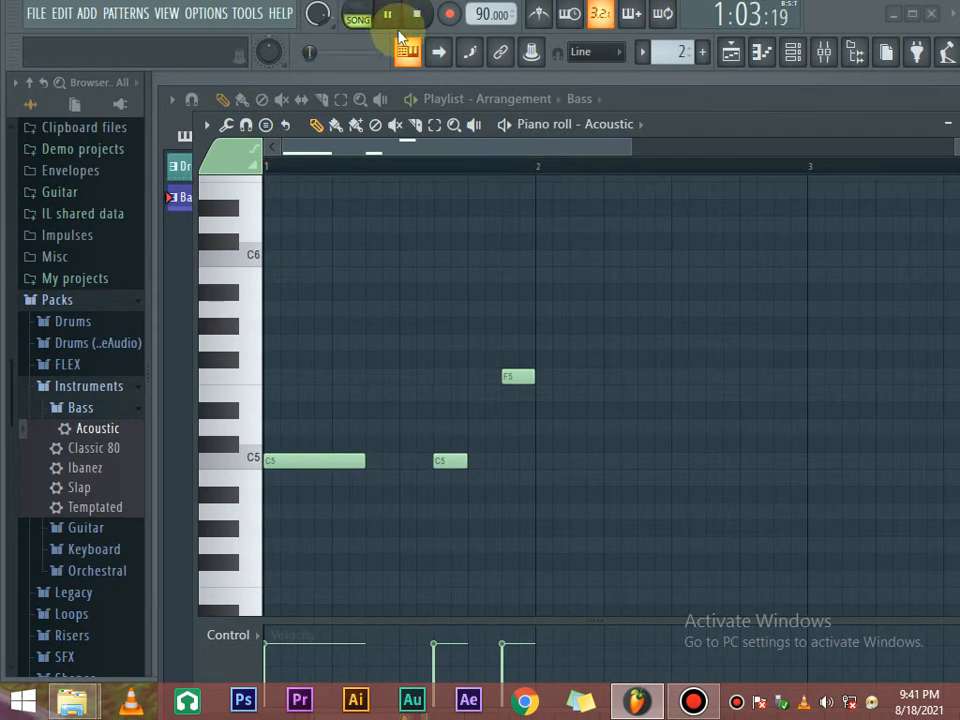
key(space)
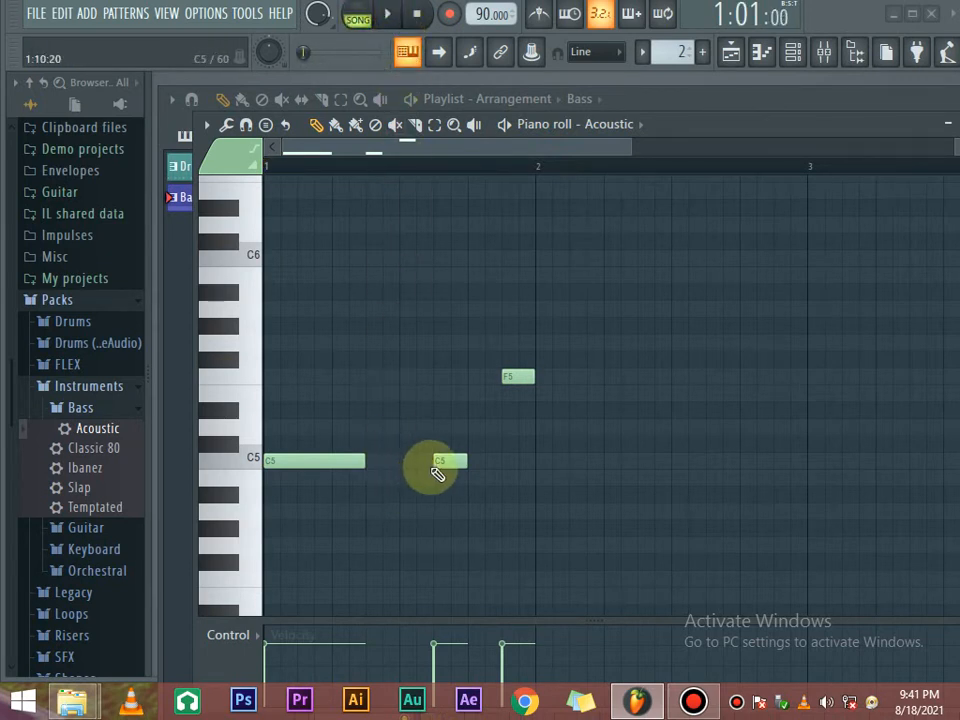
key(space)
key(space)
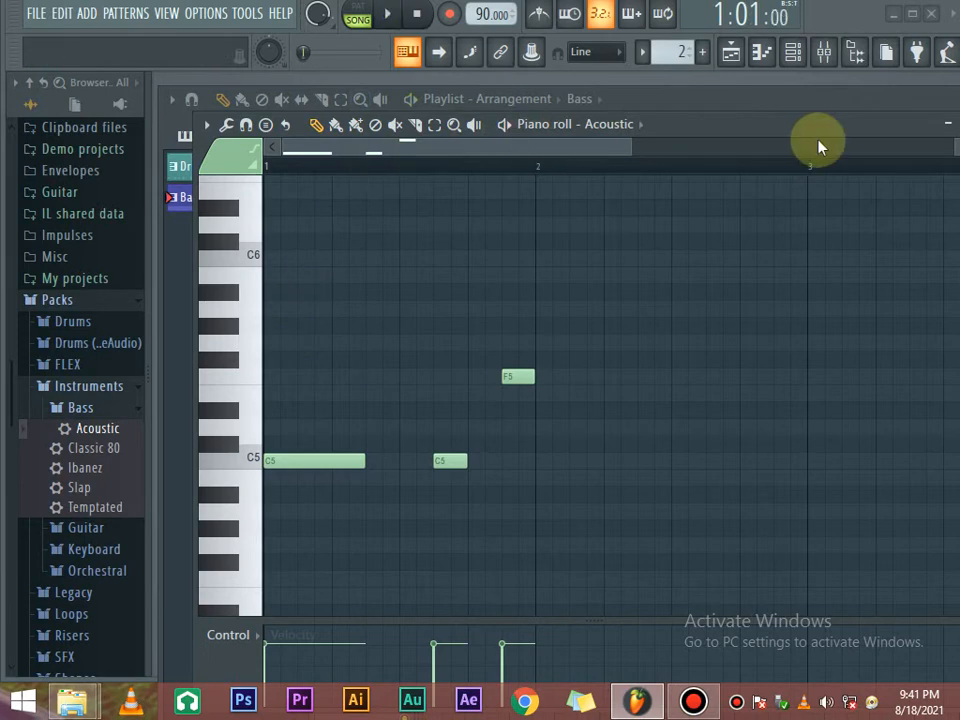
drag(739, 122, 767, 206)
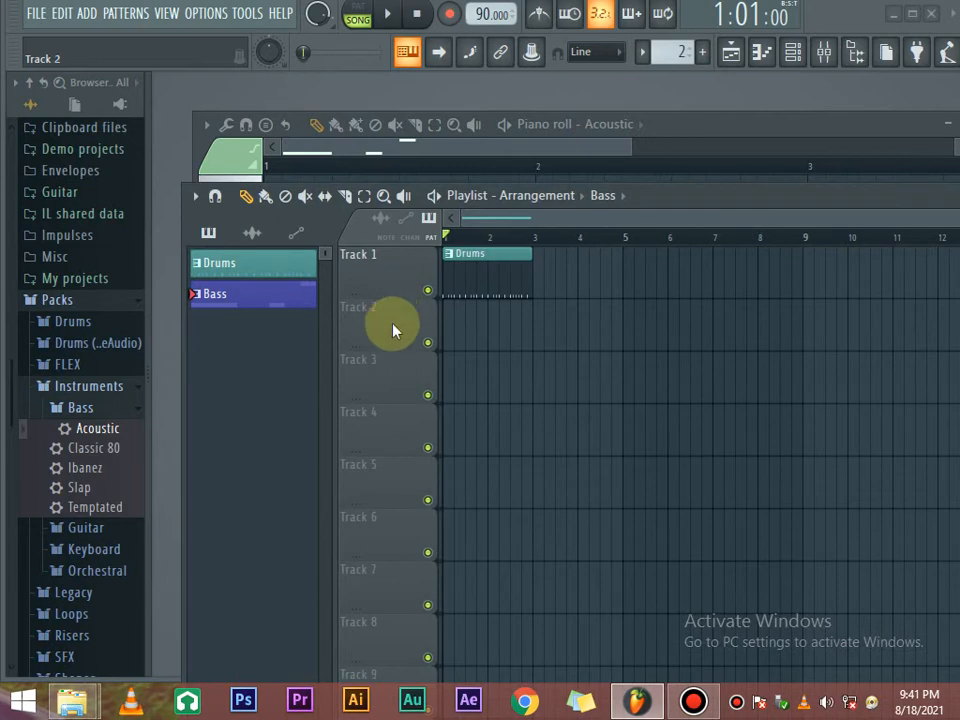
Place the Bass pattern at the start of Track 2, then move the F5 note to bar 2.
click(454, 316)
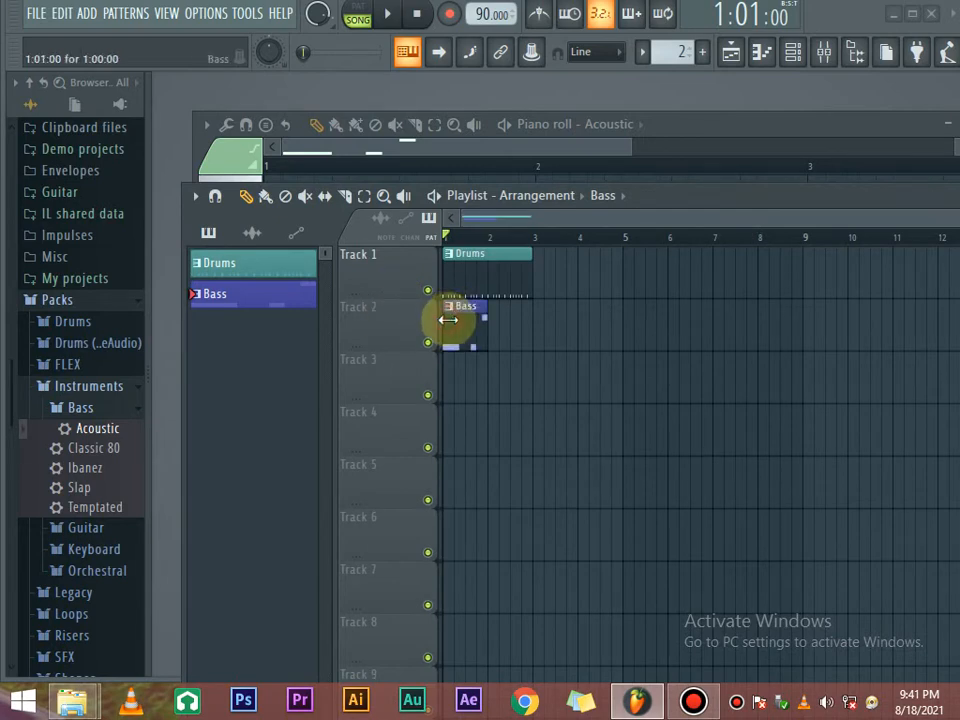
click(731, 56)
drag(672, 122, 681, 111)
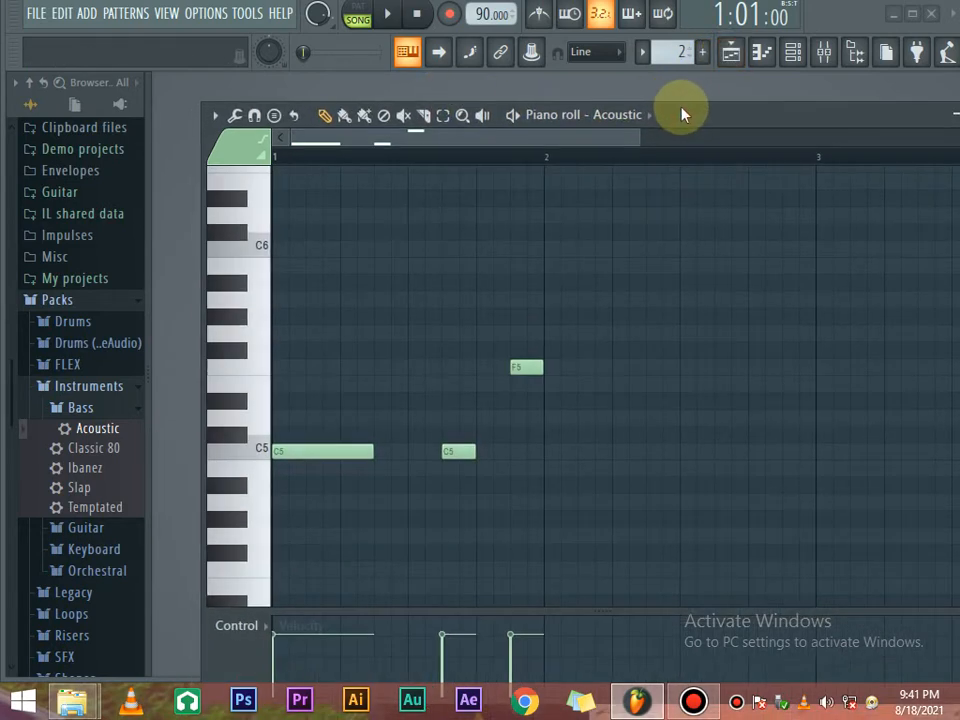
key(space)
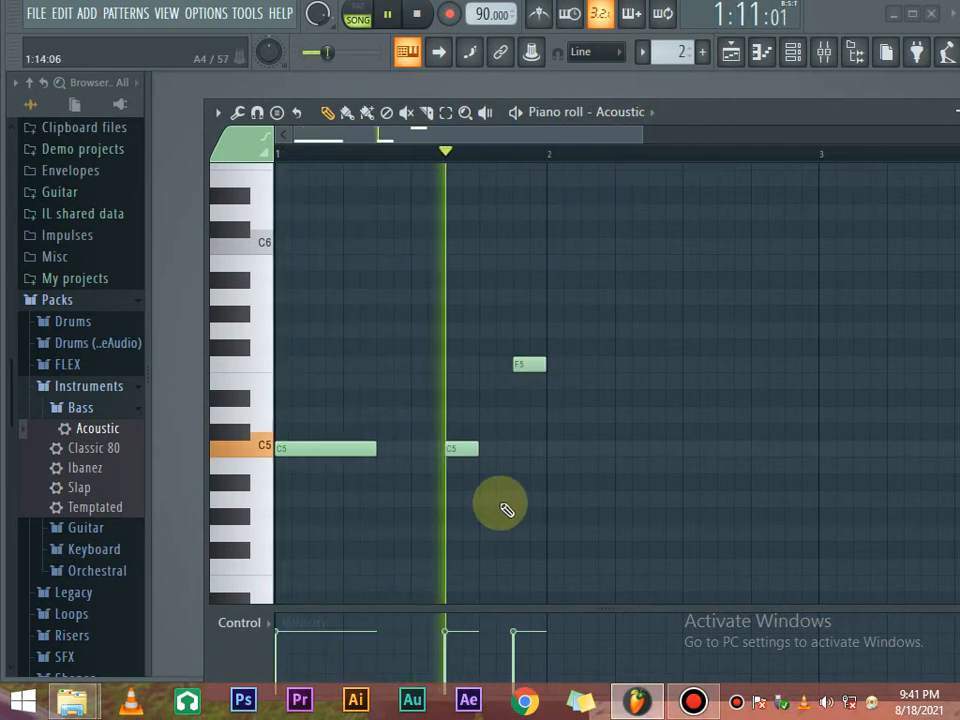
key(space)
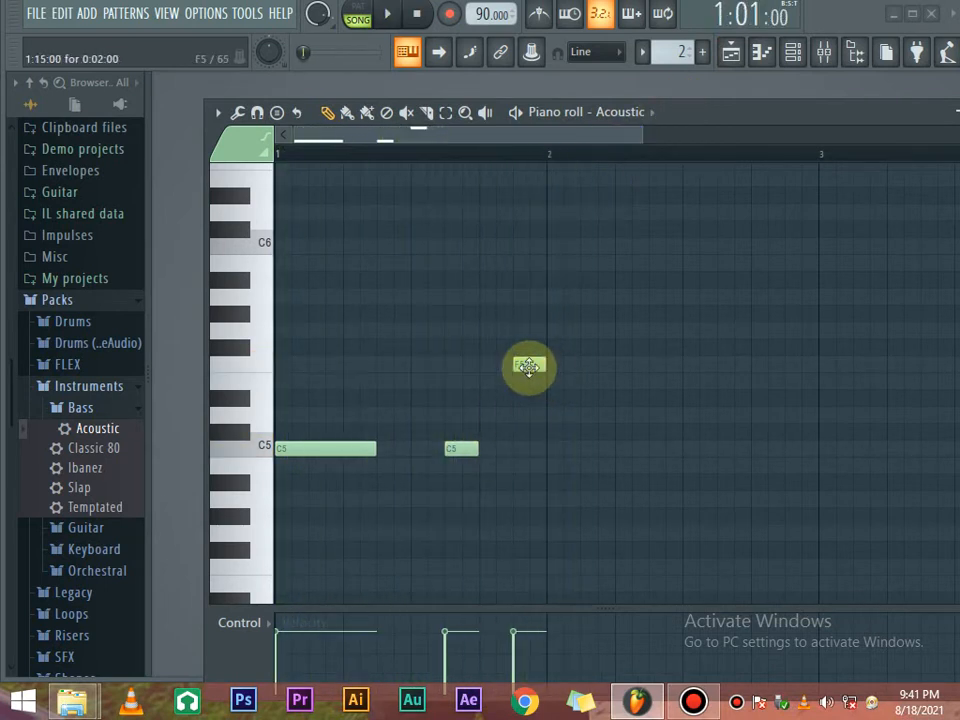
drag(528, 367, 733, 367)
Raise the short note before bar 2 from D5 to D#5, checking it with playback.
key(space)
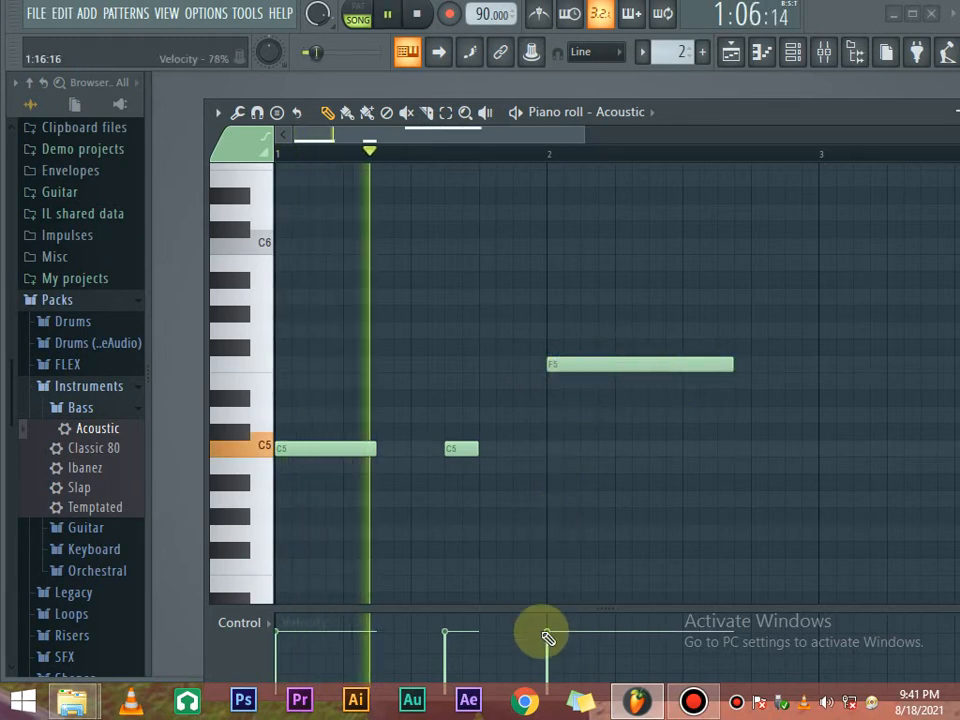
key(space)
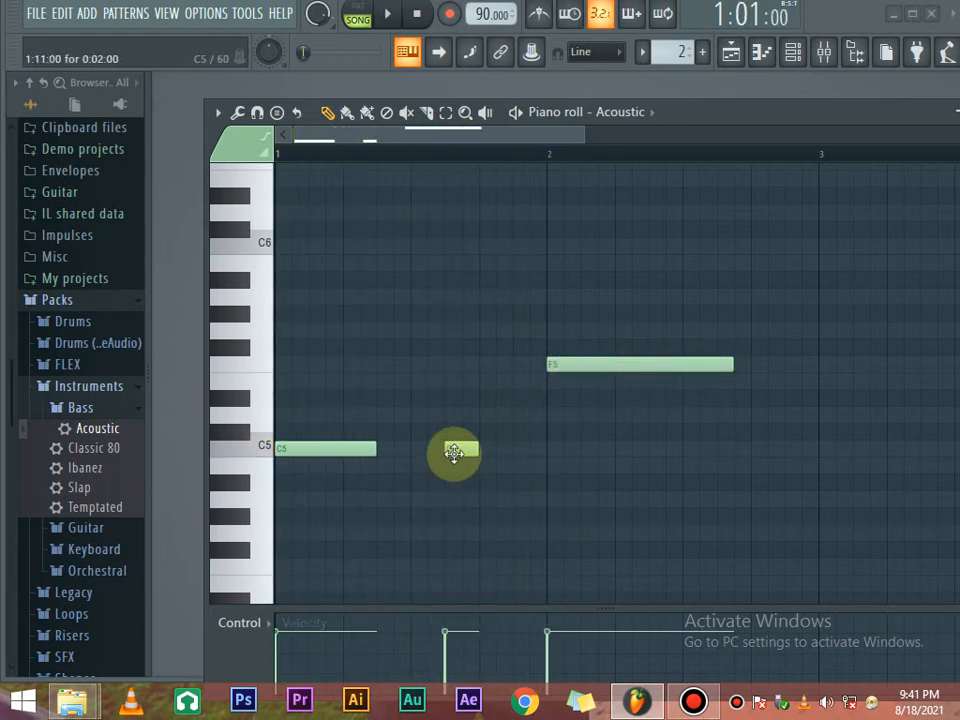
key(space)
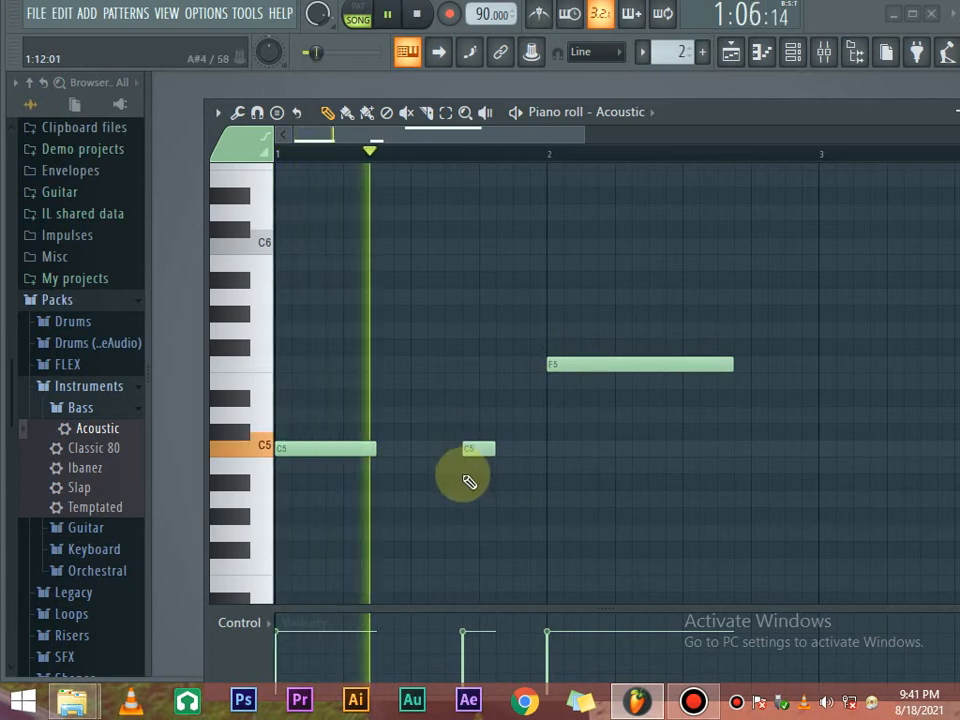
key(space)
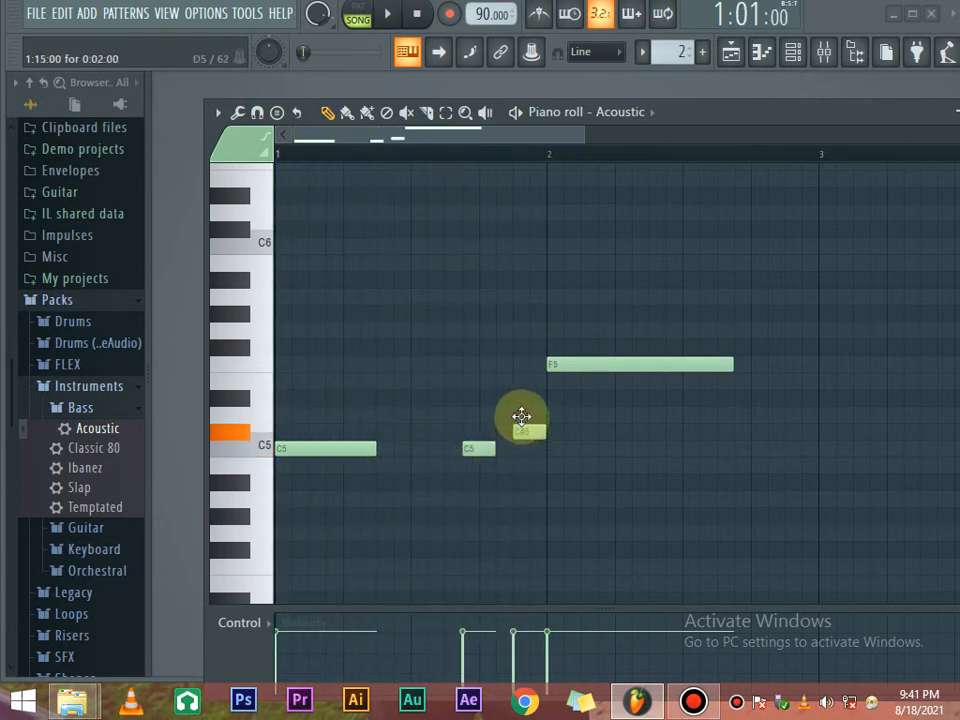
key(space)
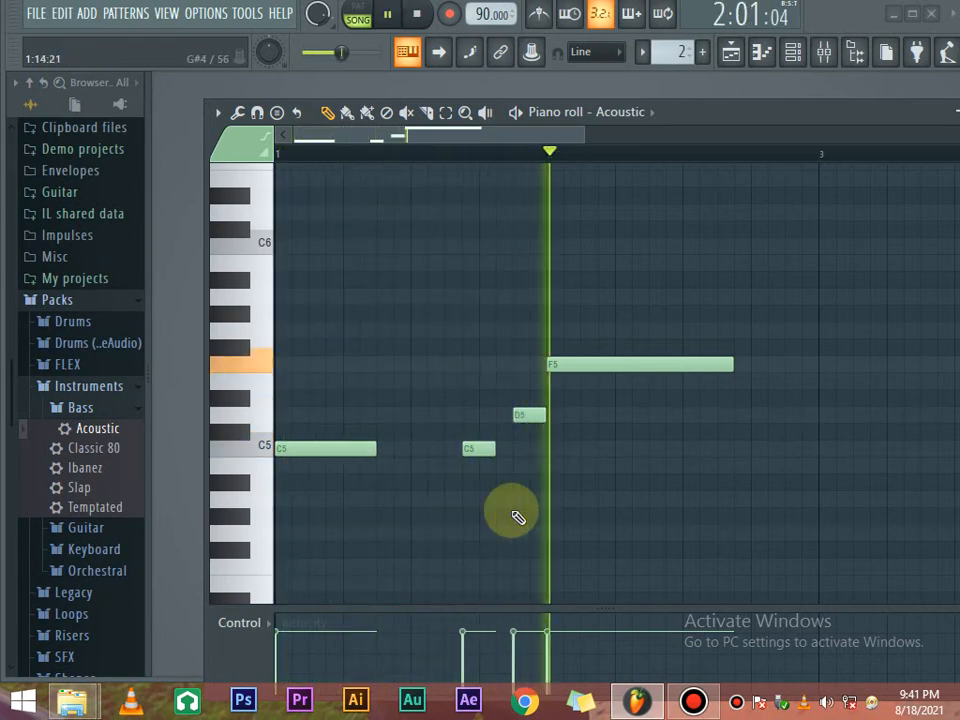
key(space)
drag(525, 414, 526, 395)
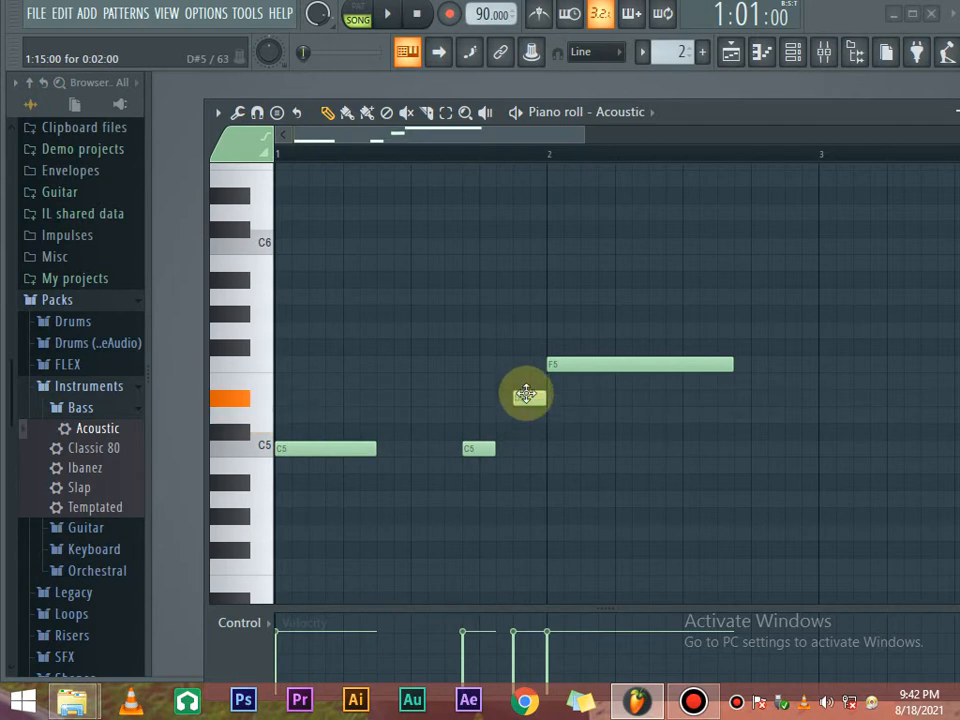
Lengthen the first C5 and F5 notes, audition the melody, and widen the piano roll scrollbar.
drag(372, 452, 438, 447)
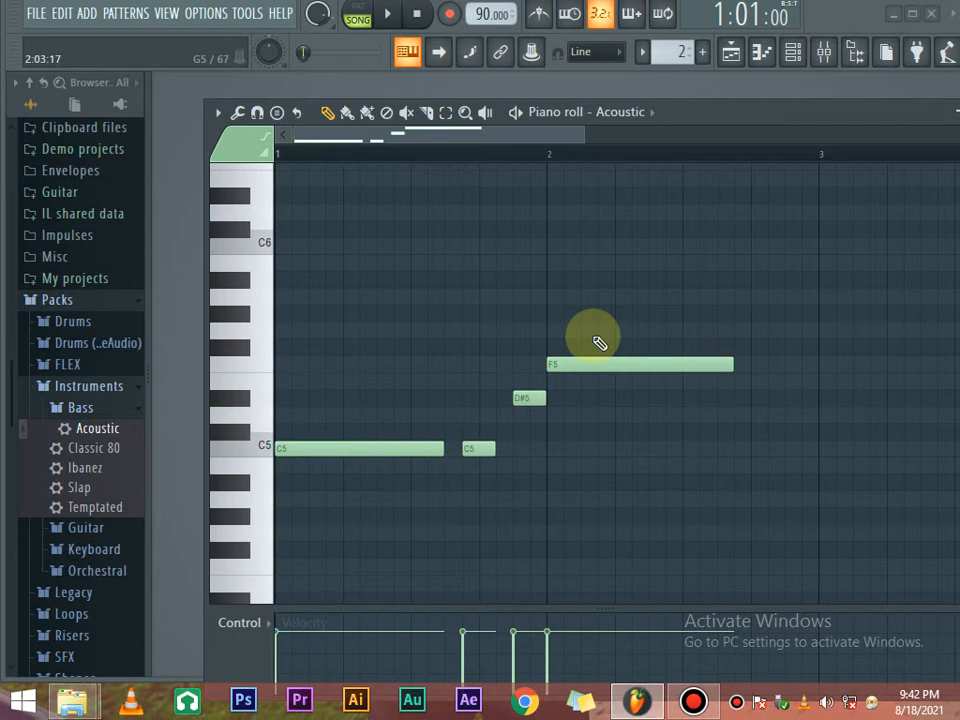
key(space)
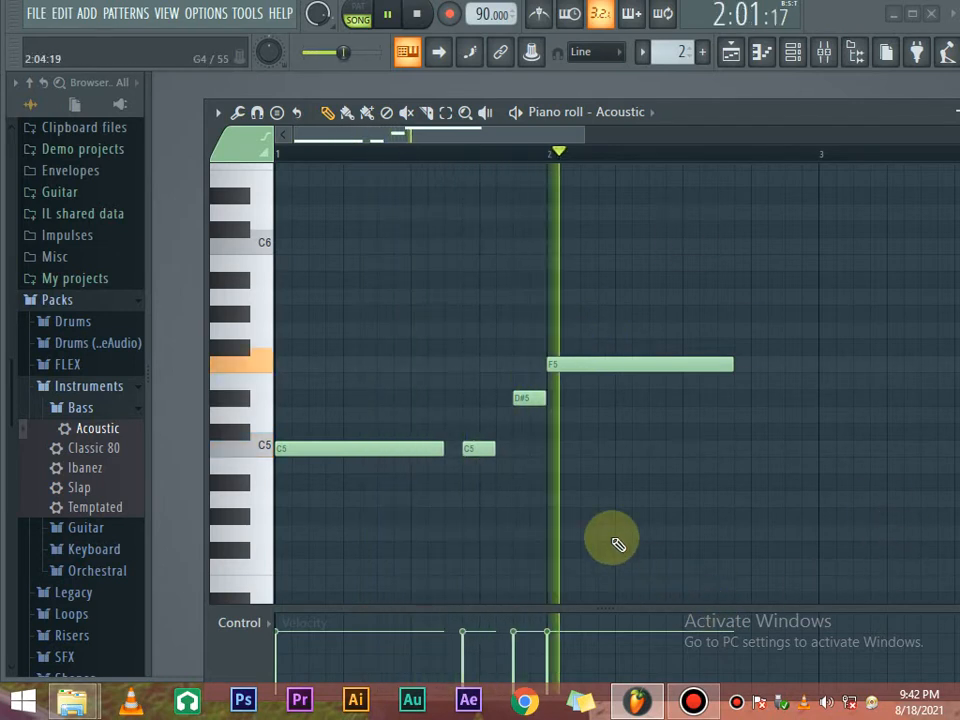
key(space)
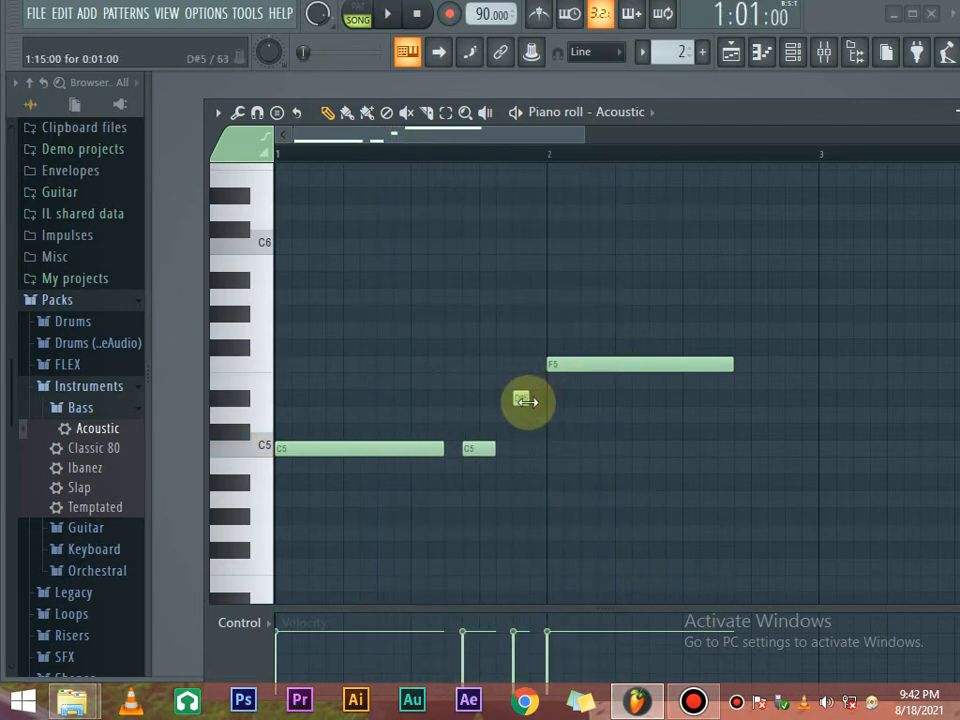
key(space)
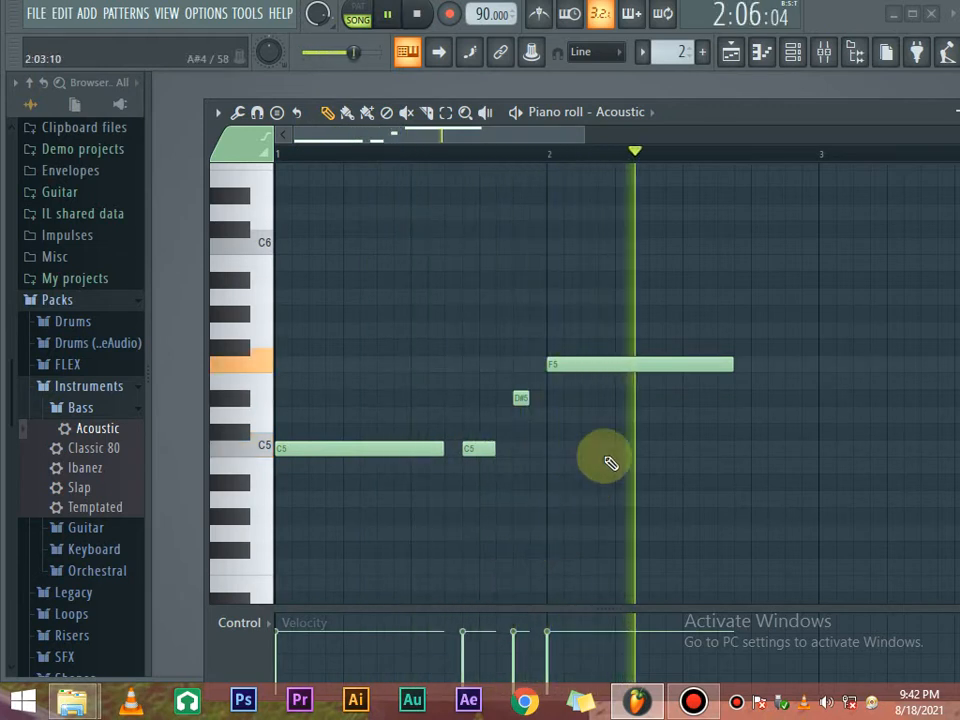
key(space)
drag(733, 364, 750, 367)
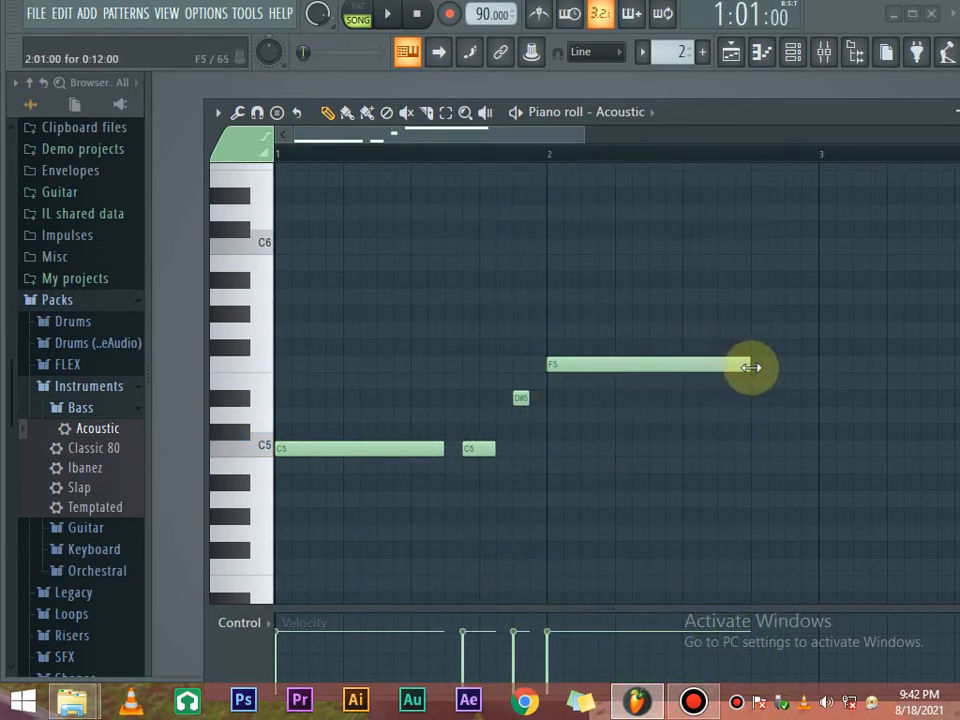
key(space)
key(space)
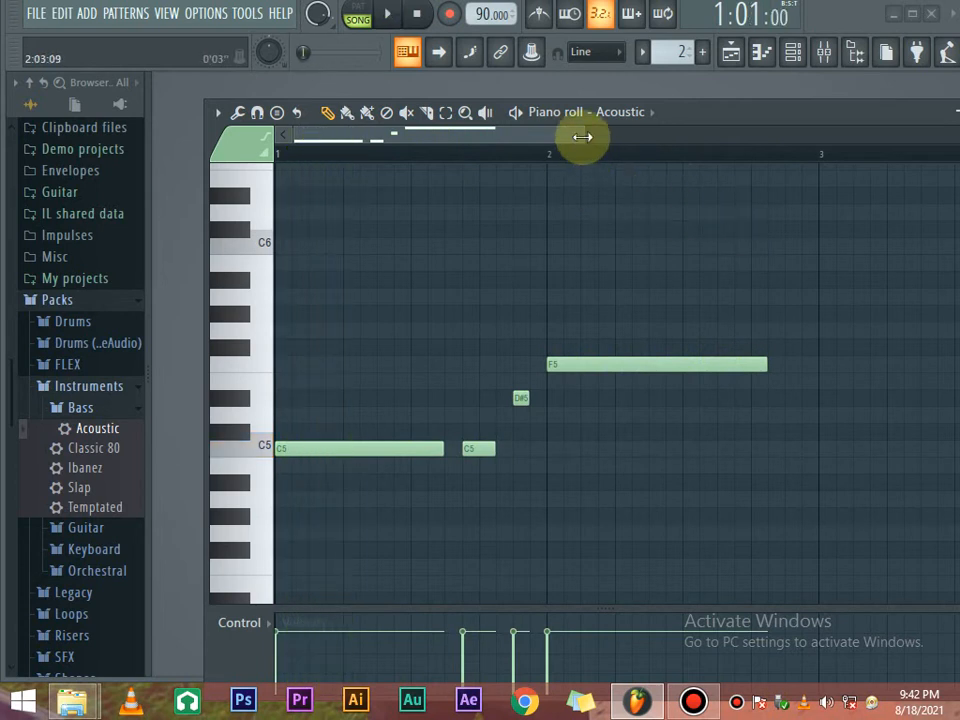
drag(495, 135, 778, 135)
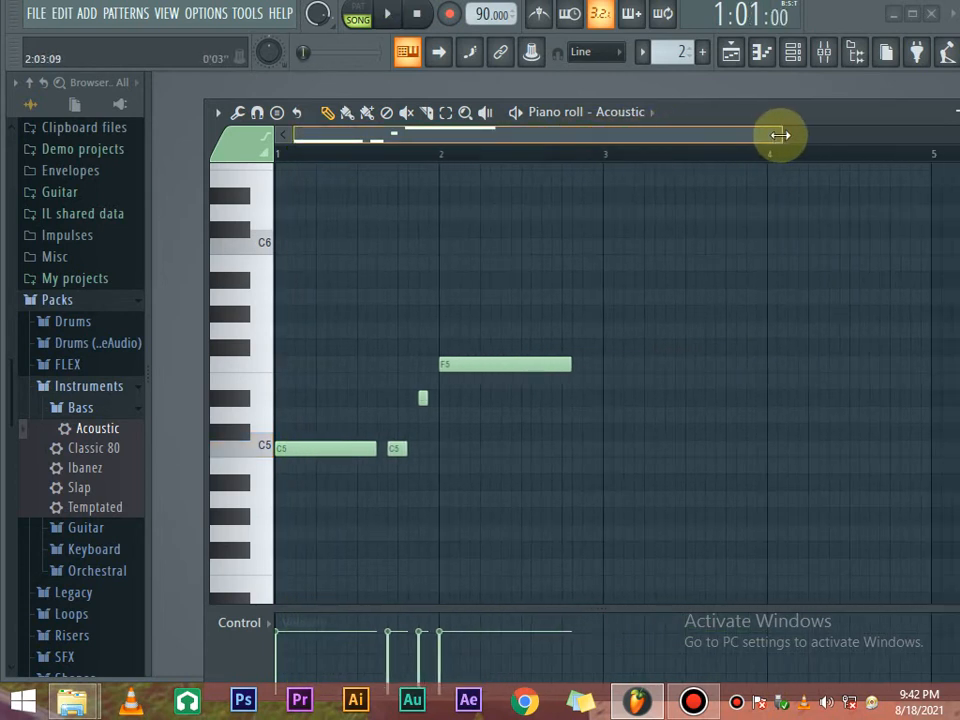
click(607, 452)
key(space)
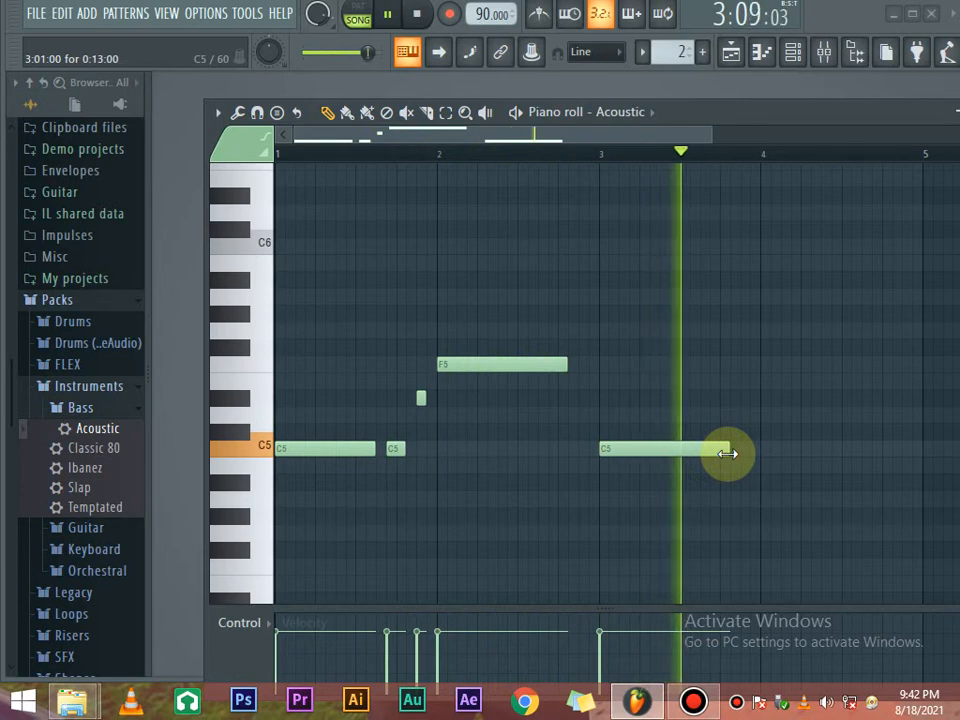
key(space)
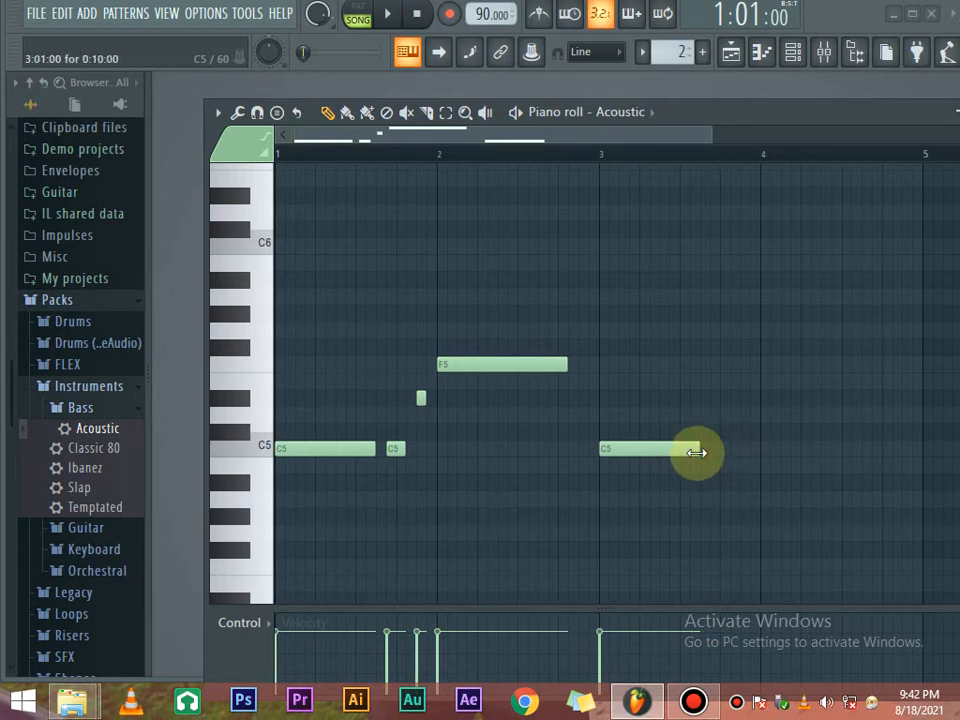
right_click(678, 449)
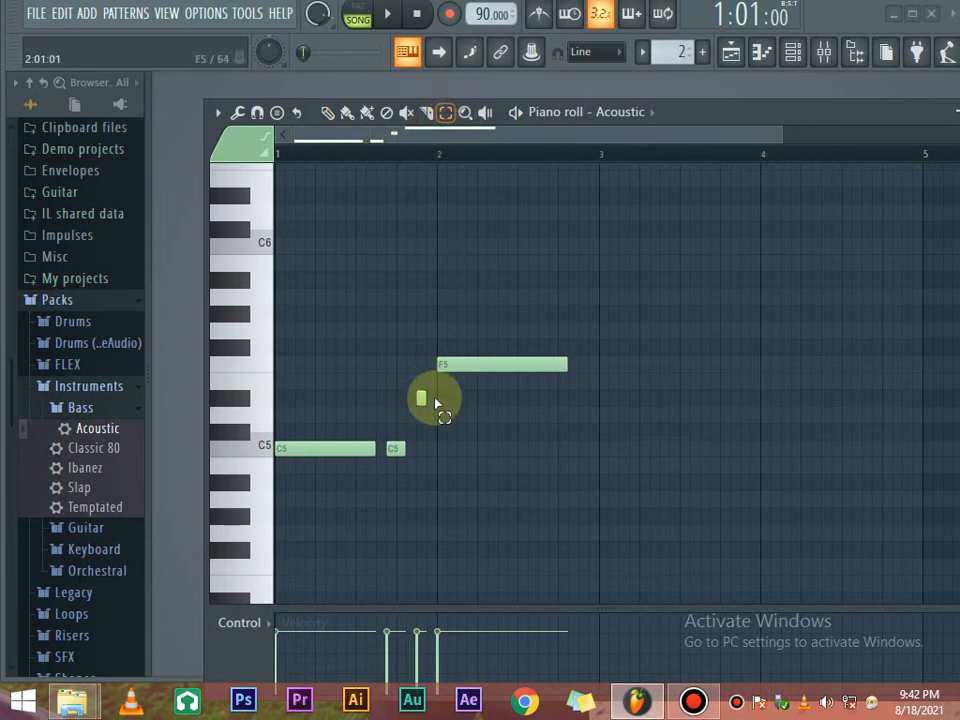
Duplicate the bar-1 bass notes and move the copies to start at bar 3.
drag(425, 488, 291, 390)
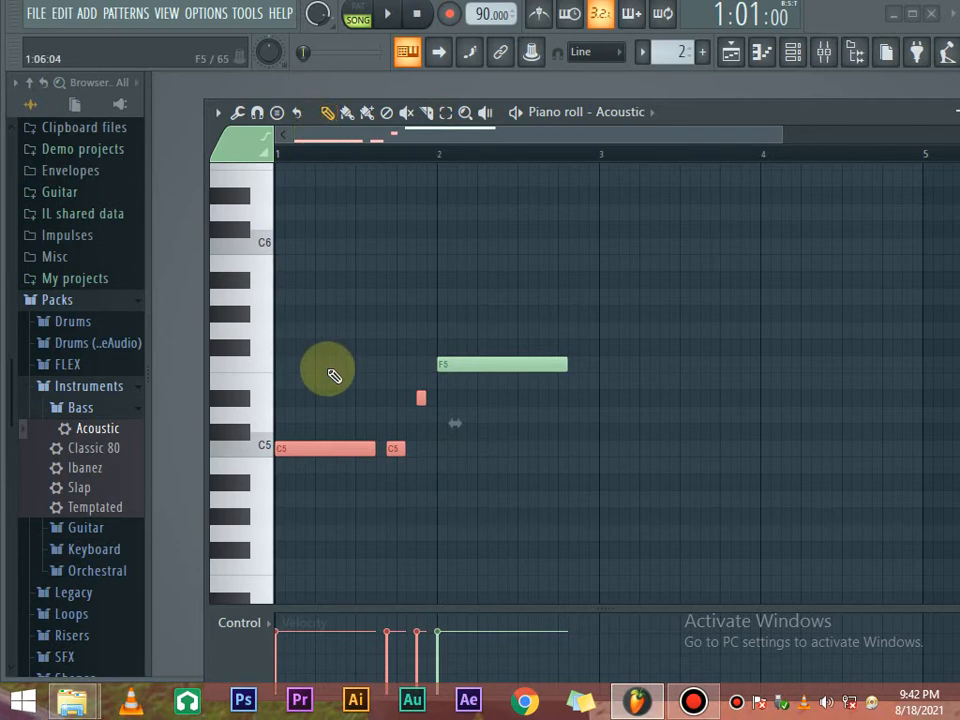
key(shift+Right)
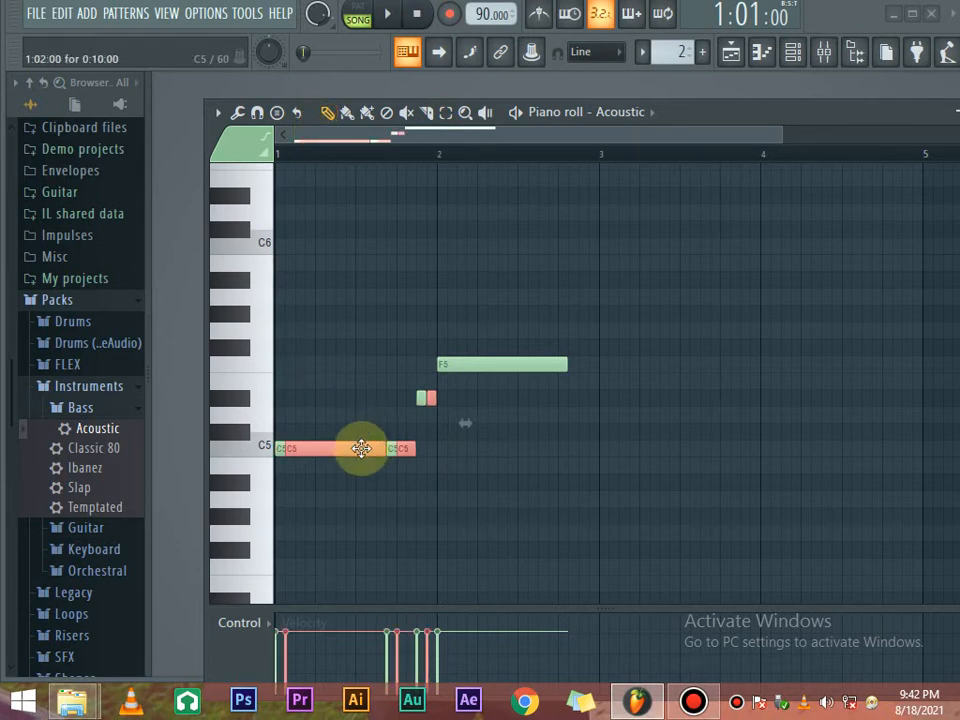
drag(361, 448, 677, 448)
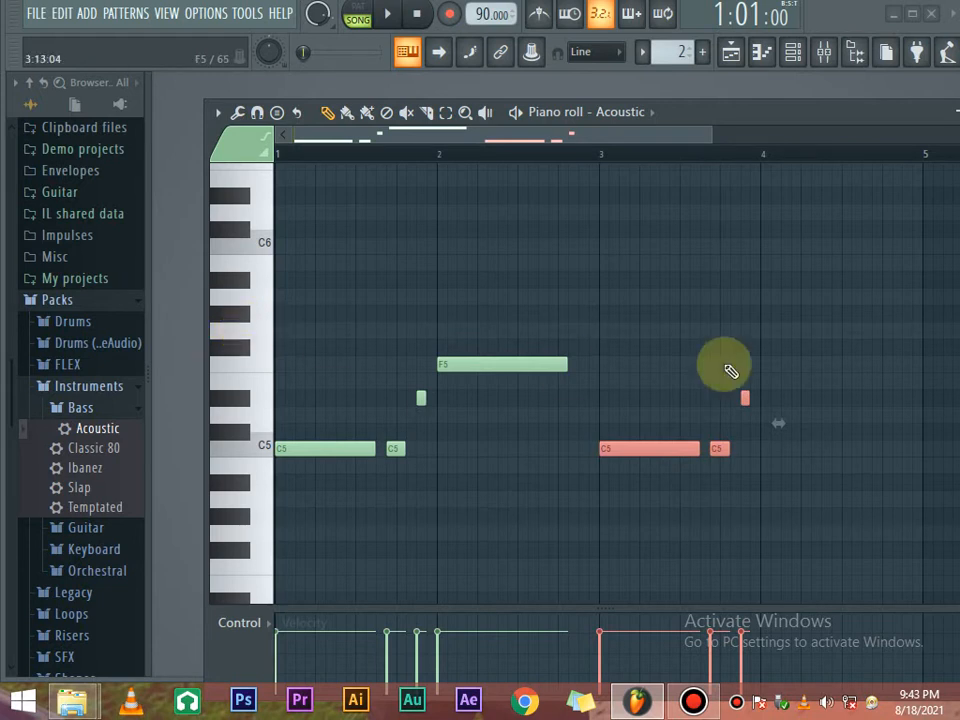
Add a long G5 note at bar 4 and raise the short copied note to D5.
click(763, 328)
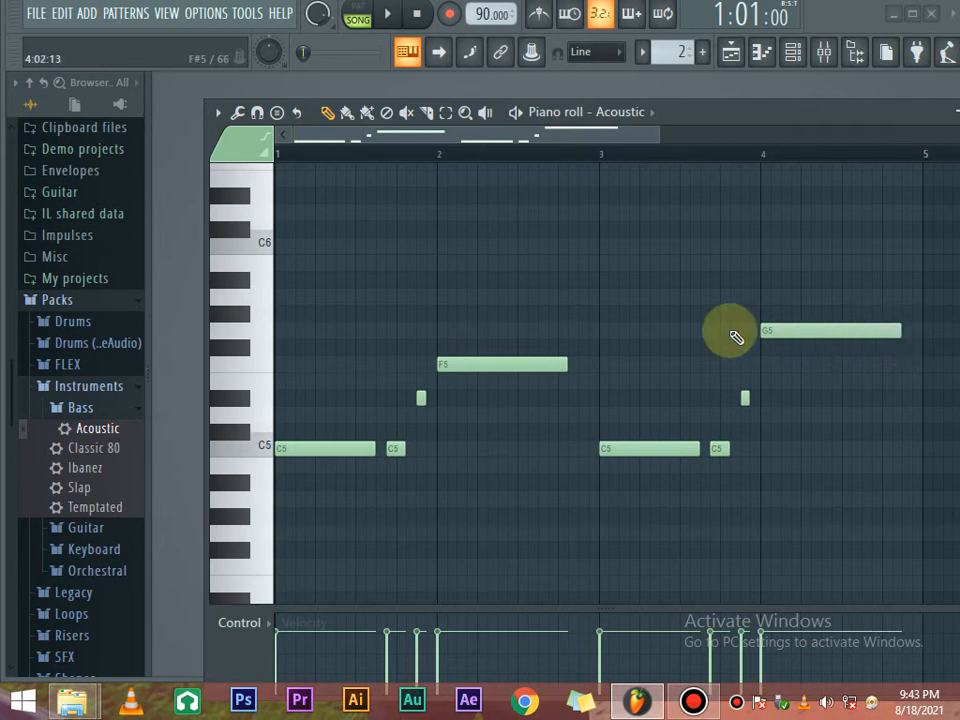
key(space)
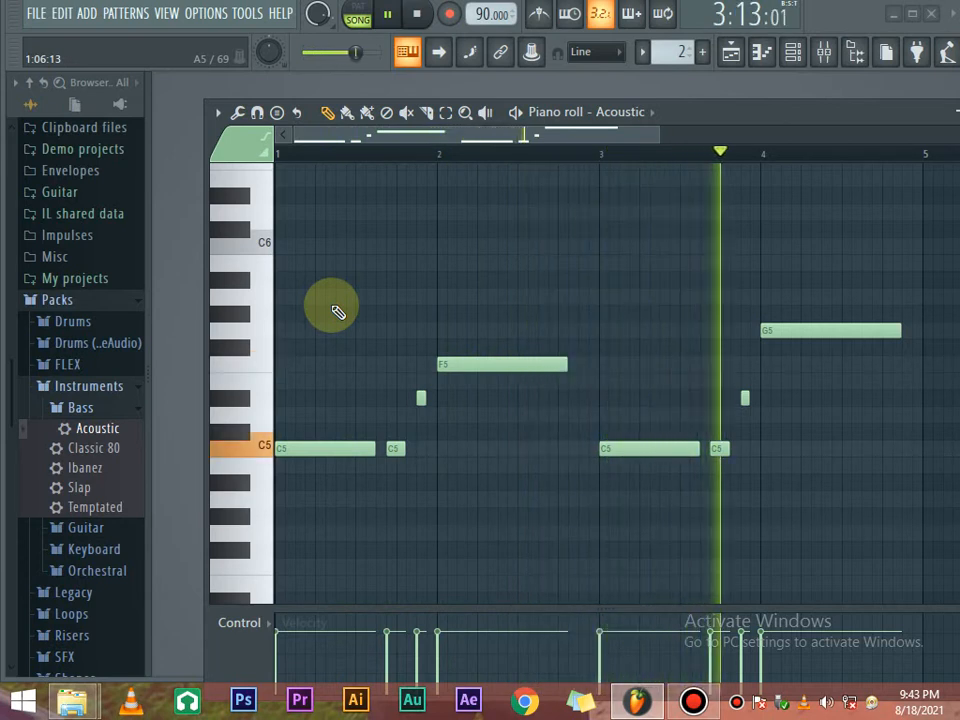
key(space)
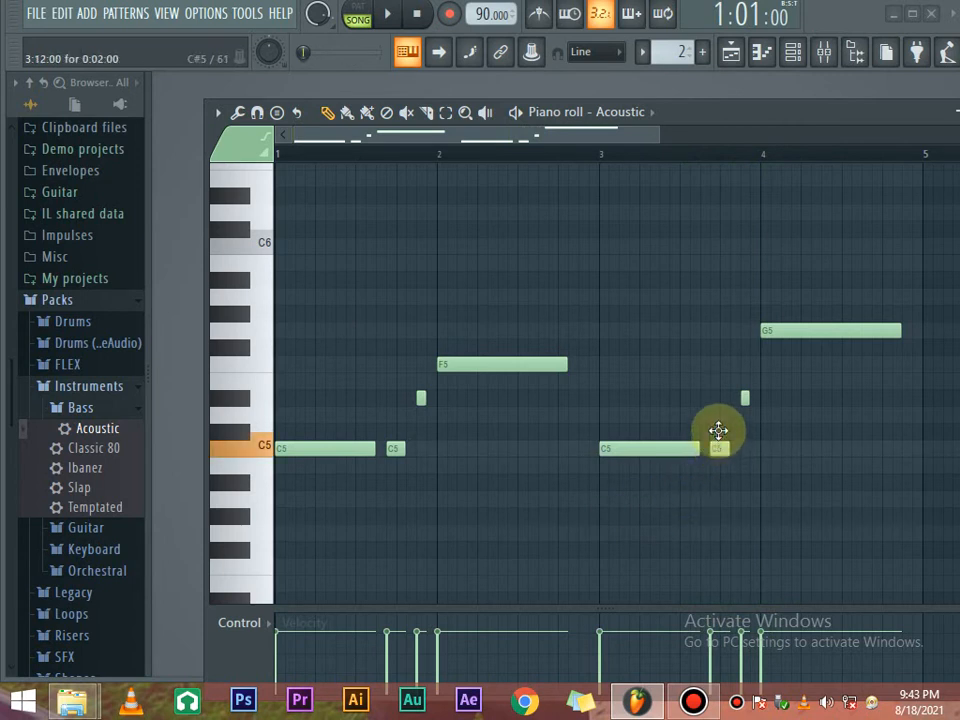
drag(718, 418, 718, 405)
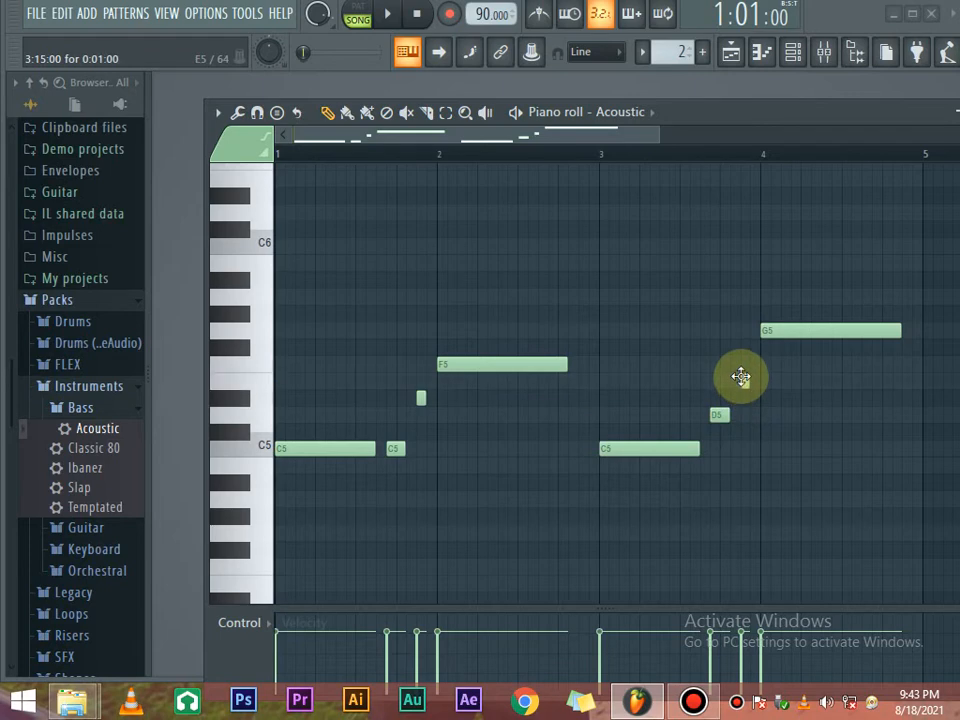
Paint a second Drums clip at bar 3 on Track 1, then reopen the Acoustic piano roll.
click(730, 51)
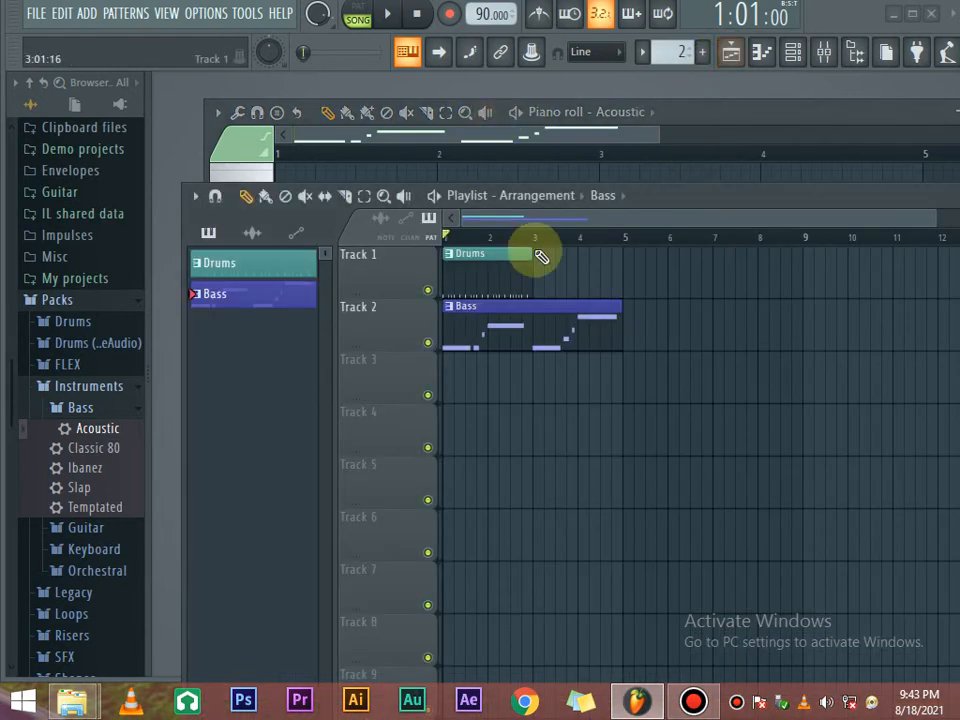
click(496, 254)
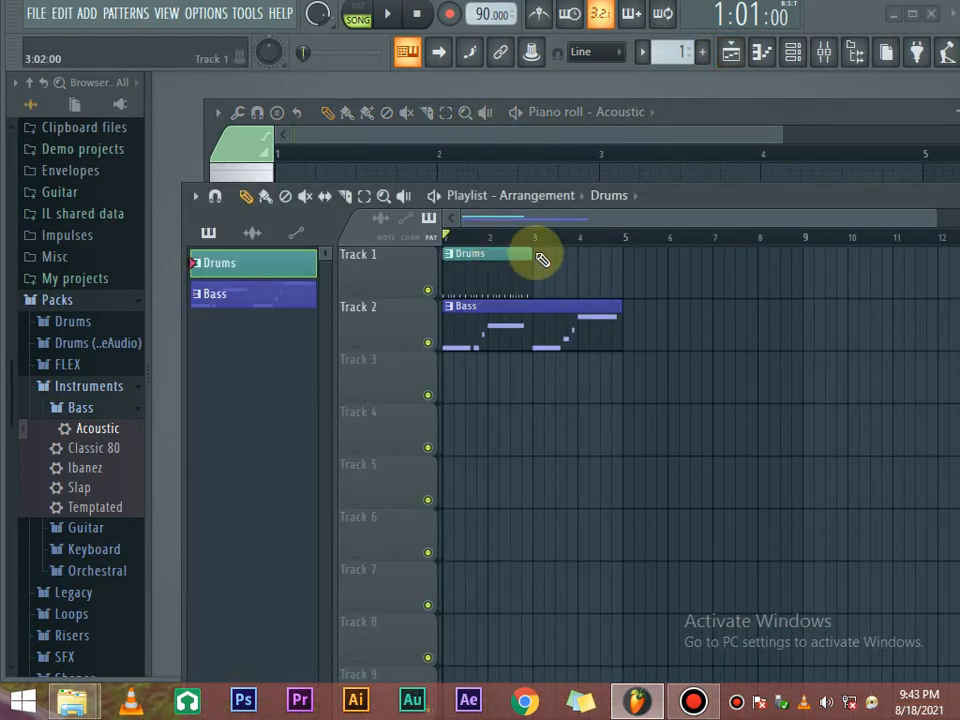
click(541, 259)
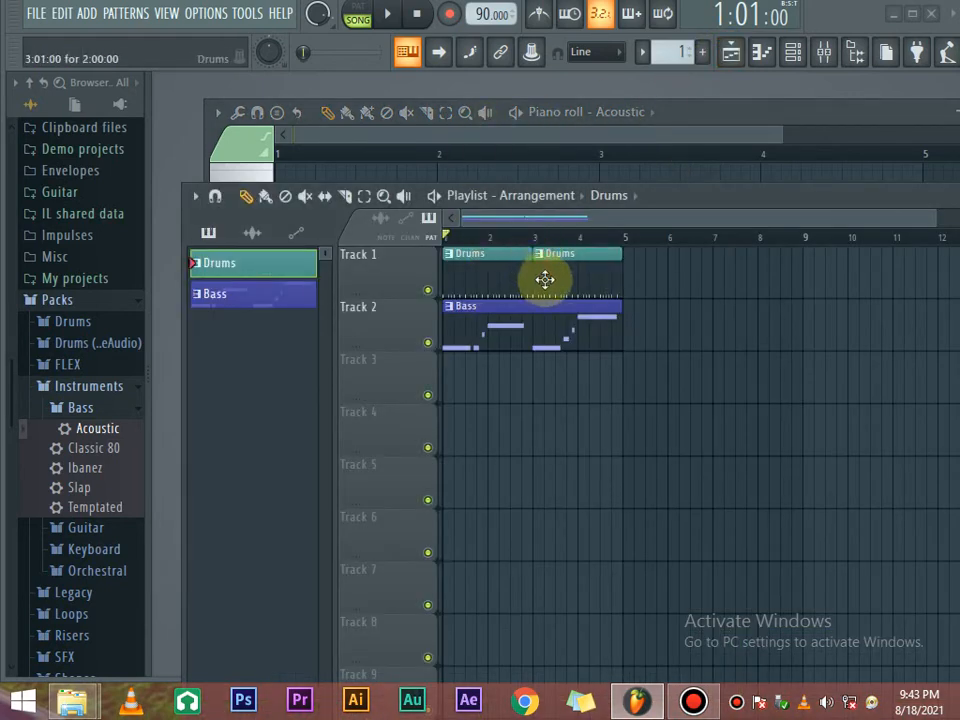
click(763, 57)
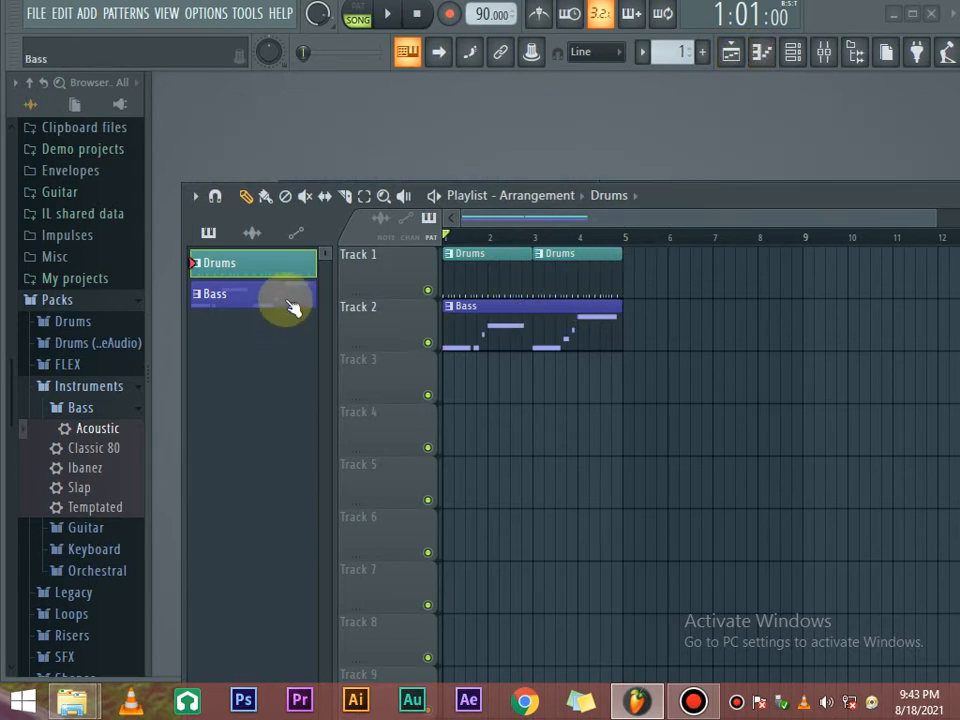
click(761, 56)
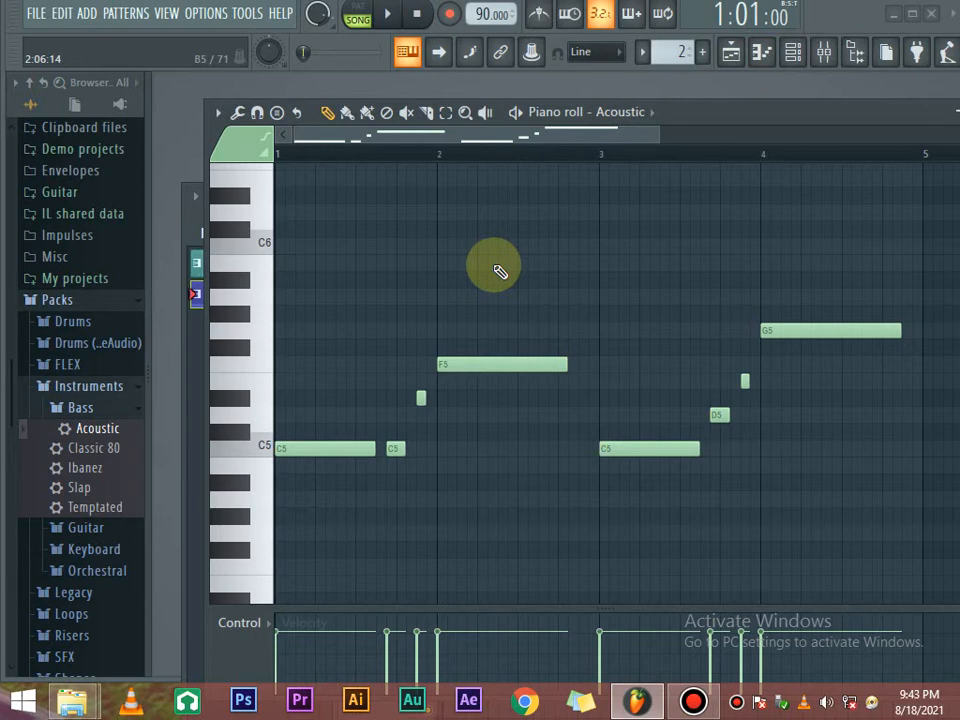
Retune bar 3 so the long note reads C#5 and the short note E5.
key(space)
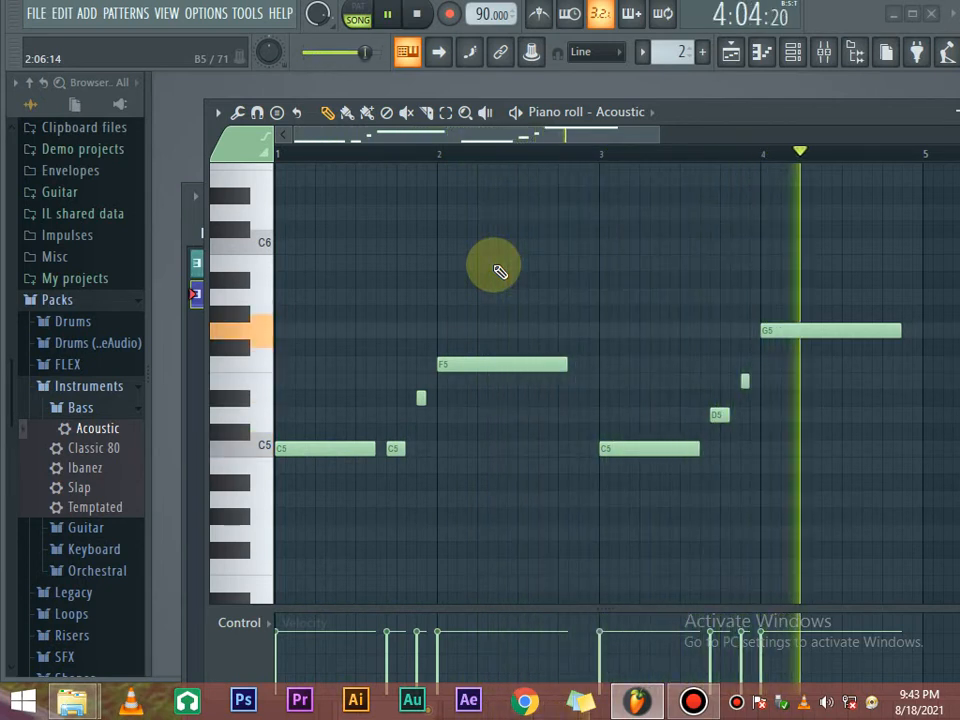
key(space)
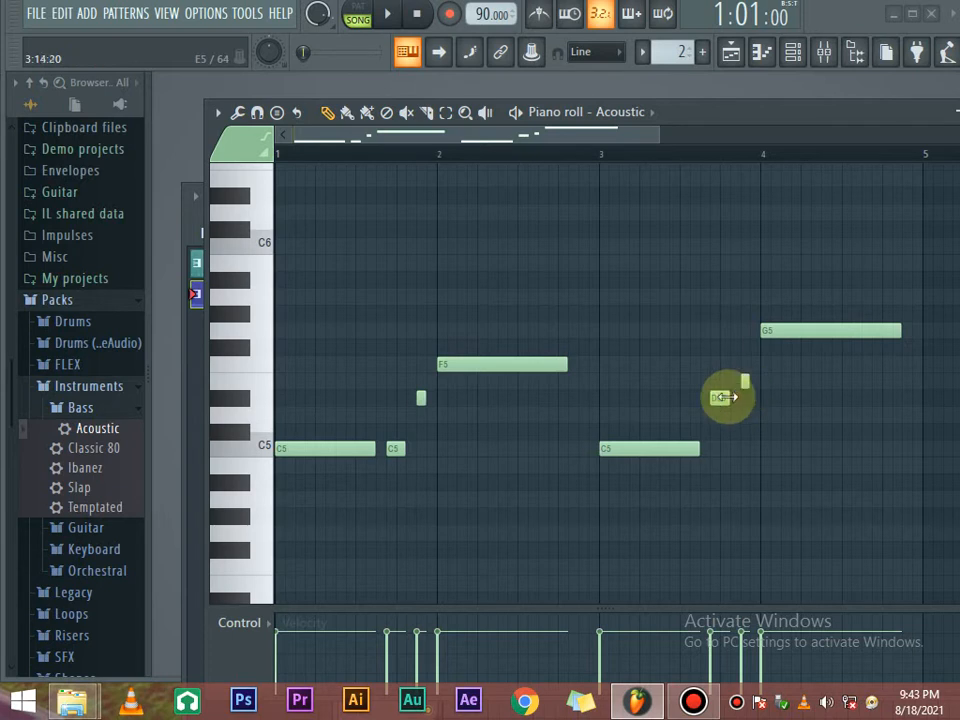
drag(658, 449, 659, 389)
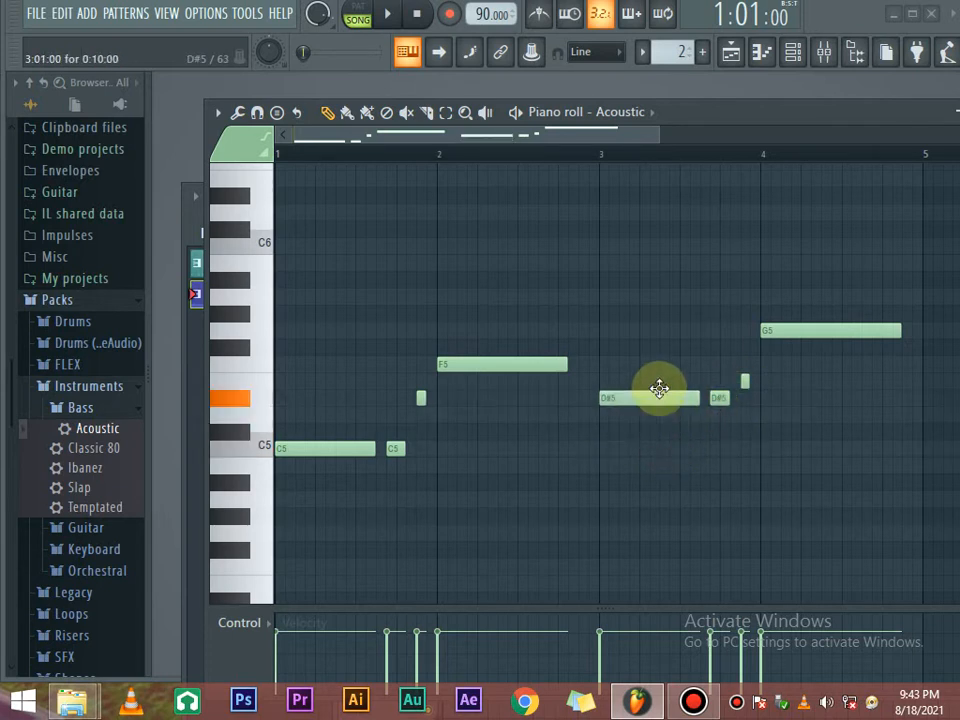
key(space)
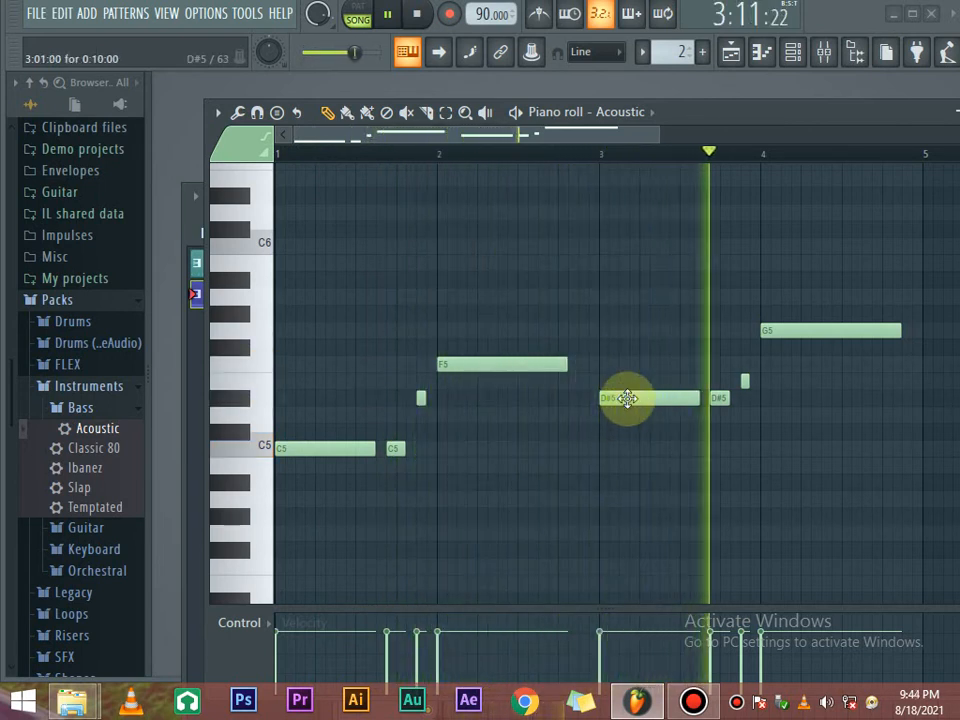
drag(627, 398, 663, 433)
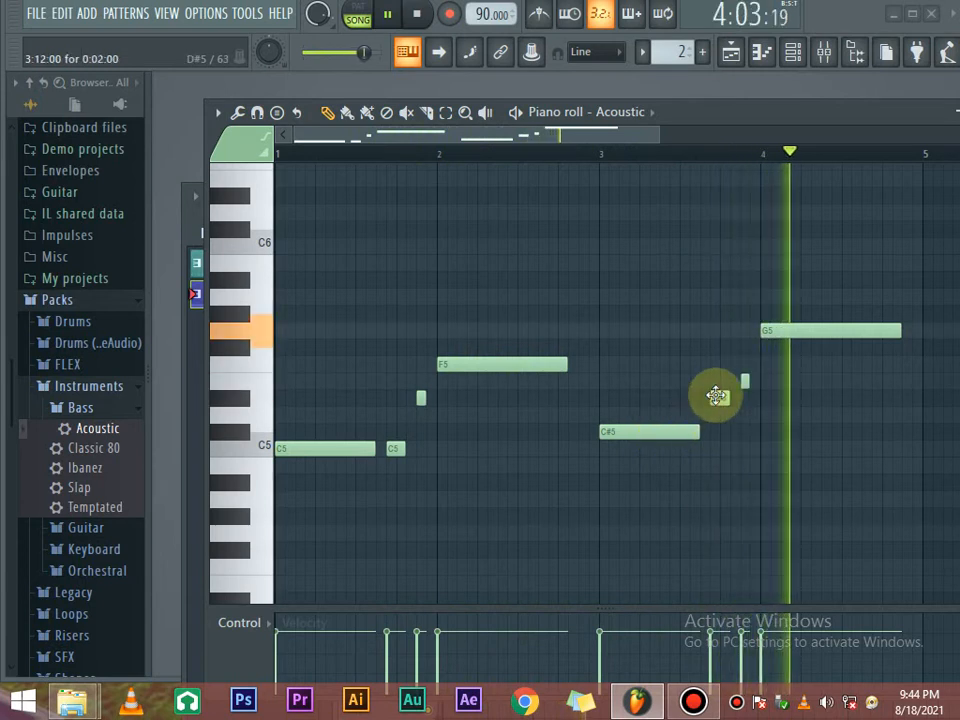
key(space)
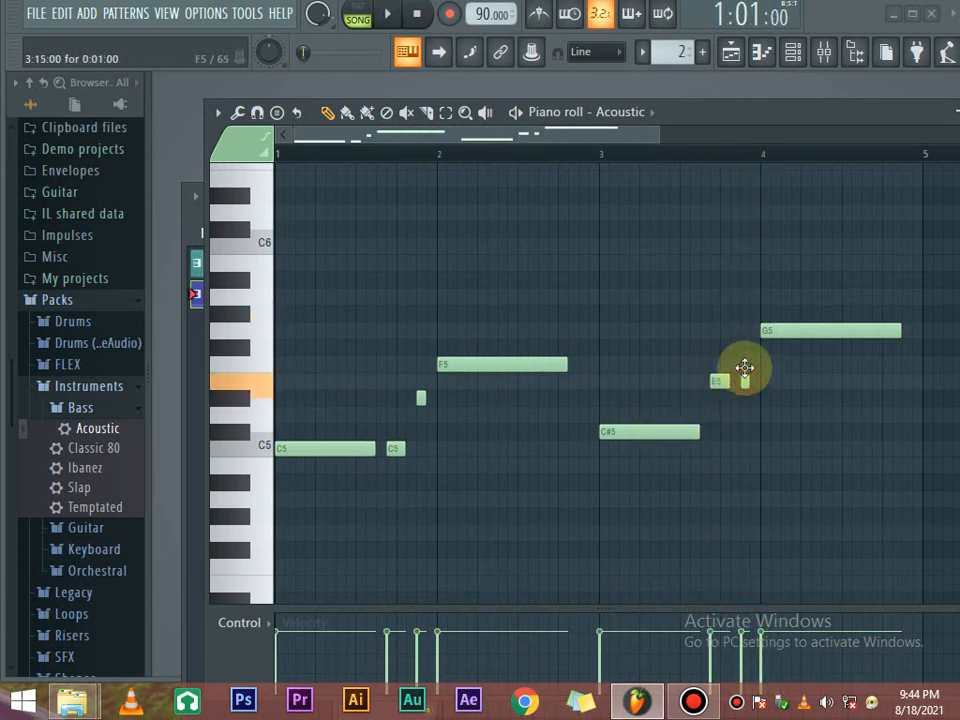
Raise bar 1's long and short C5 notes to C#5, then select all melody notes.
drag(318, 450, 318, 424)
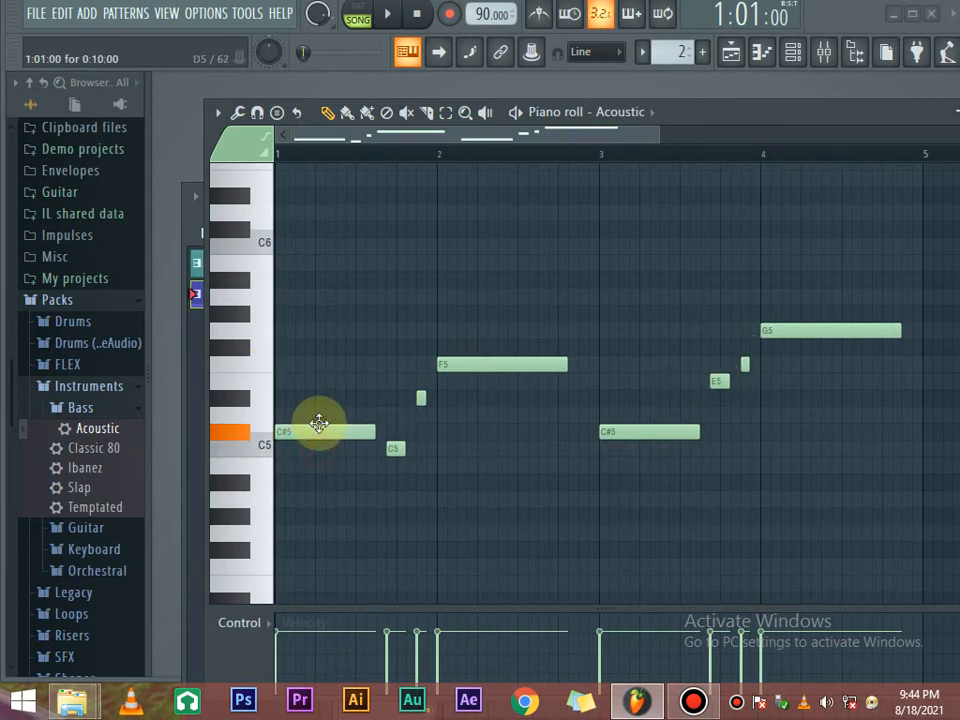
key(space)
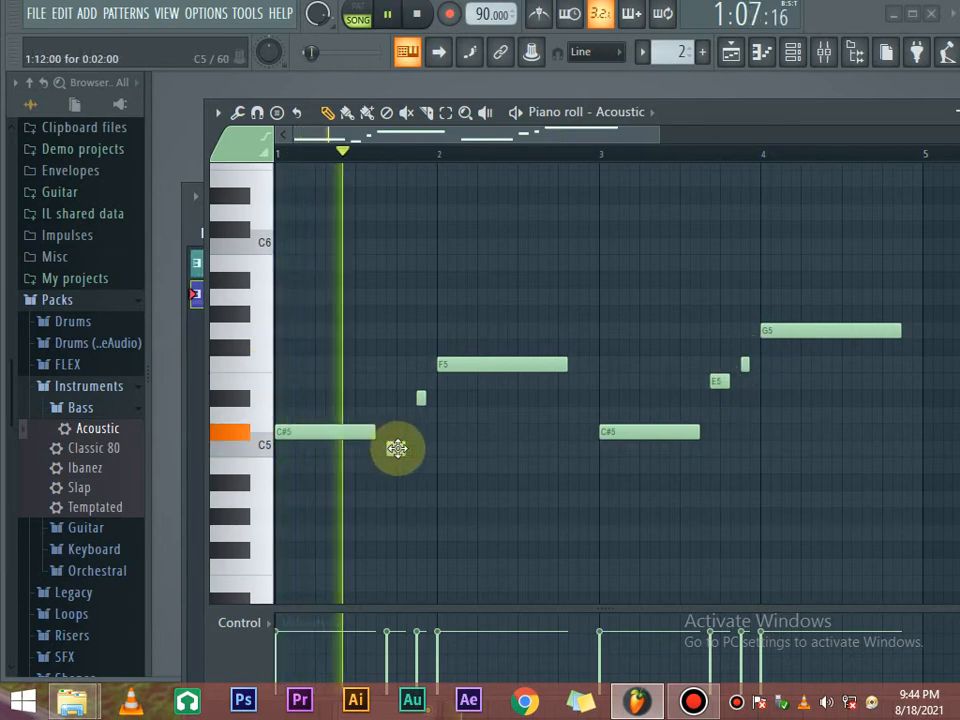
drag(397, 448, 397, 428)
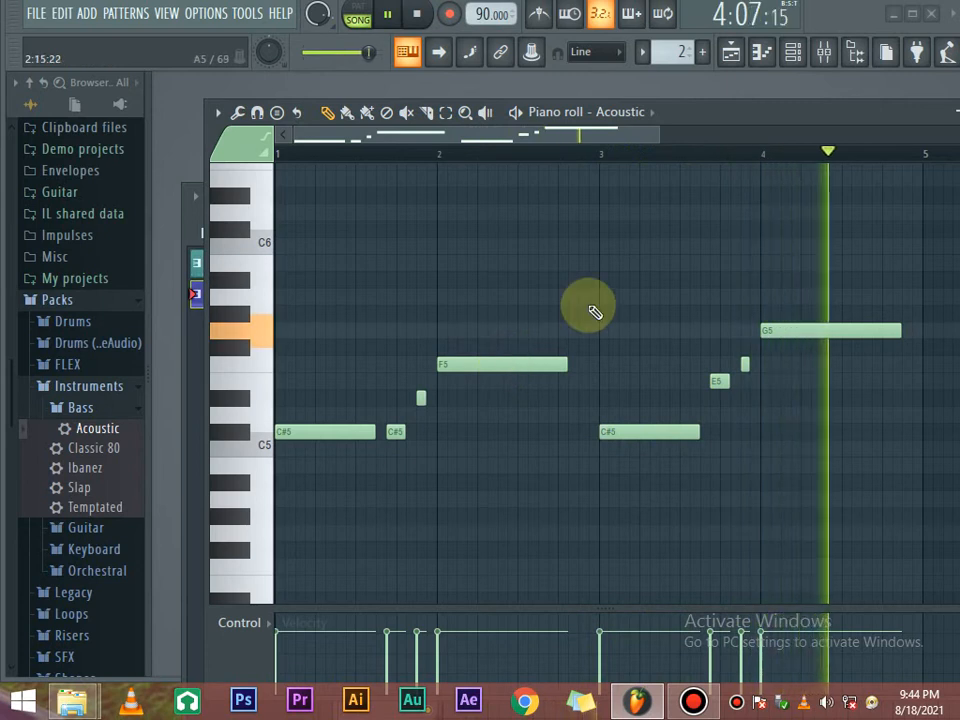
key(space)
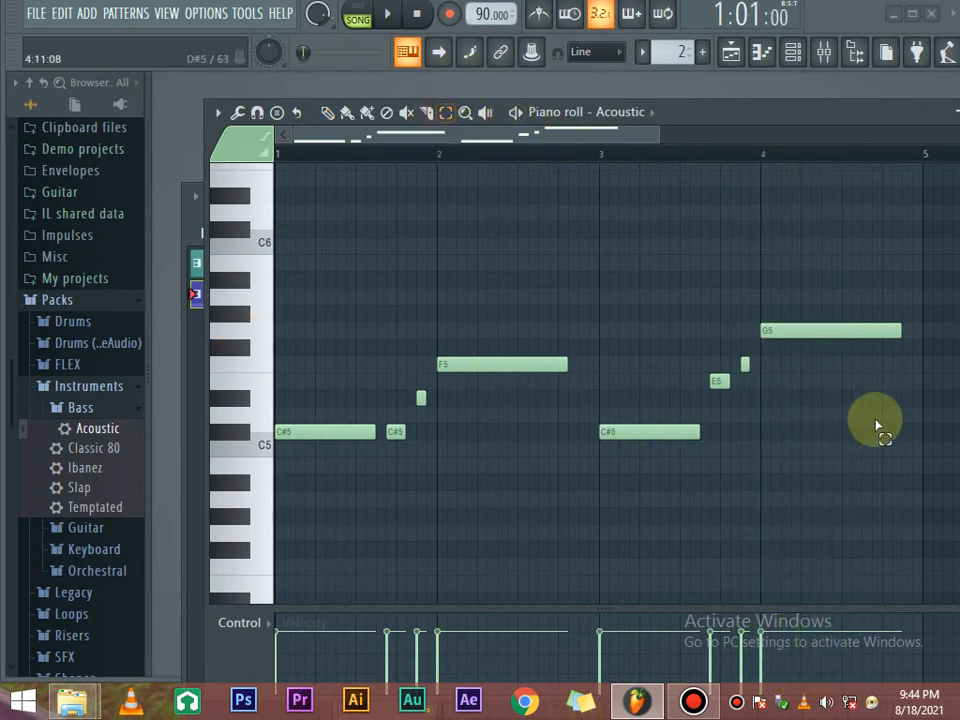
drag(912, 487, 354, 250)
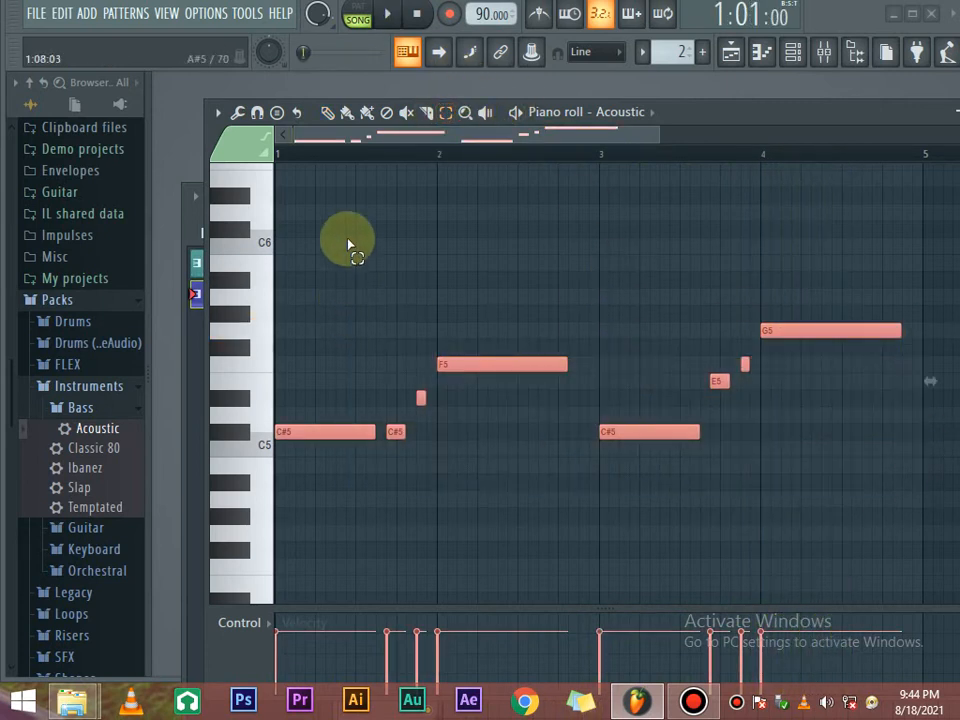
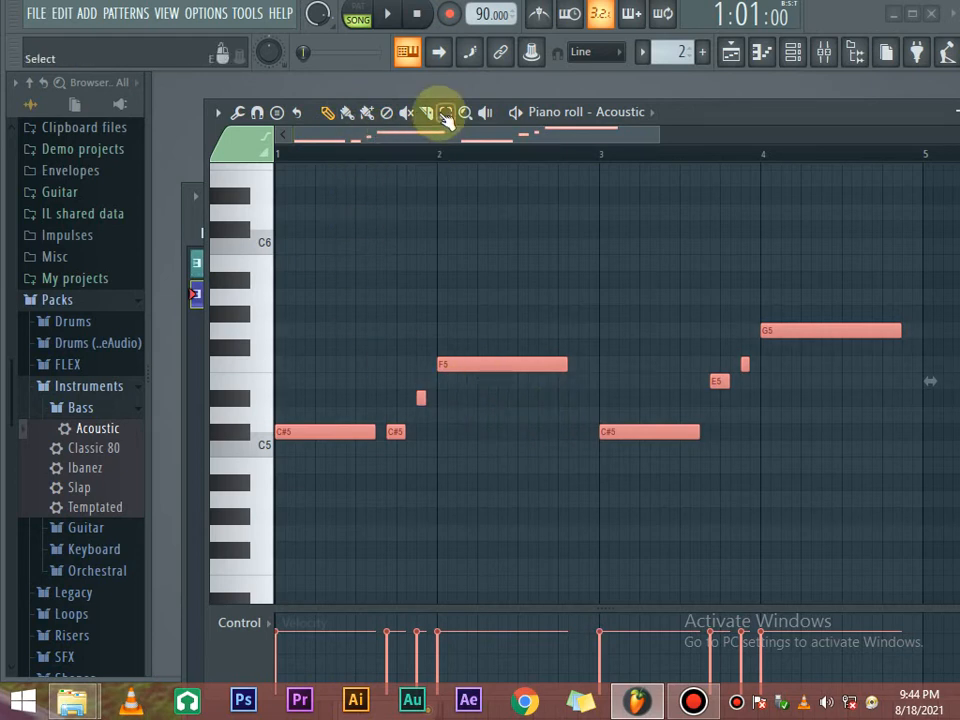
Box-select every Acoustic melody note and raise them five semitones to start on F#5.
click(461, 364)
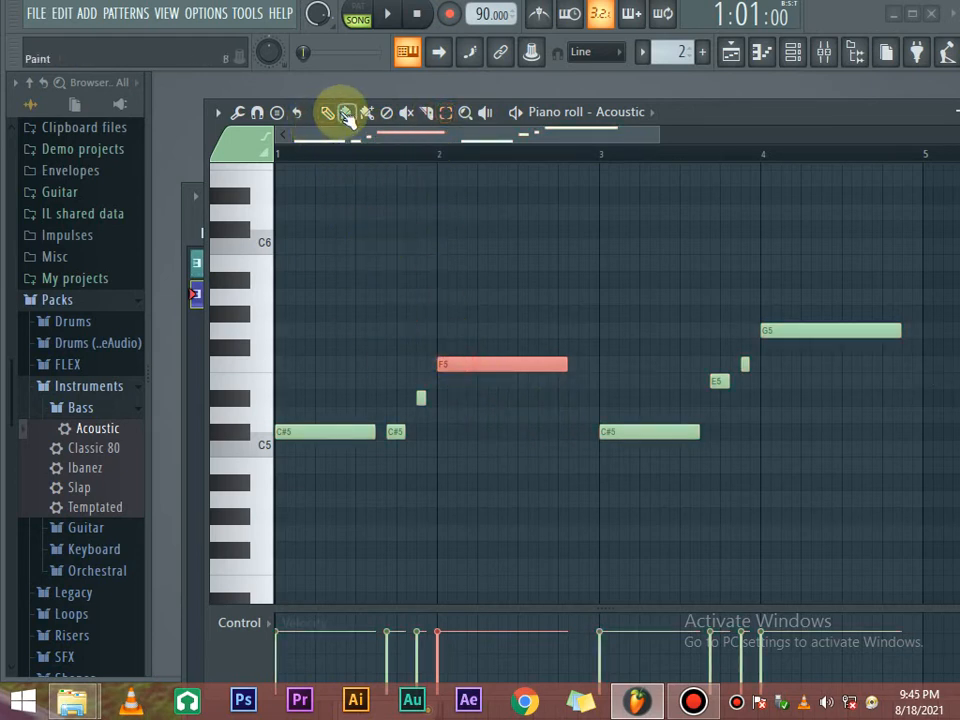
click(350, 384)
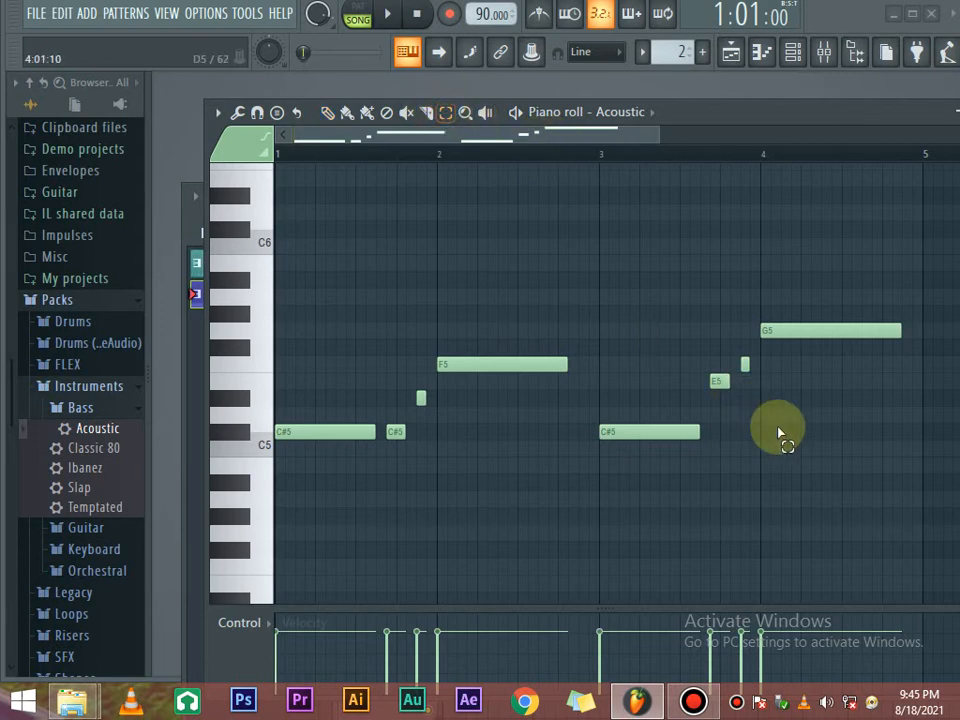
mouse_move(889, 521)
mouse_down()
mouse_move(741, 364)
mouse_move(463, 300)
mouse_move(222, 345)
mouse_move(300, 347)
mouse_move(311, 320)
mouse_move(339, 302)
mouse_move(306, 278)
mouse_move(302, 330)
mouse_up()
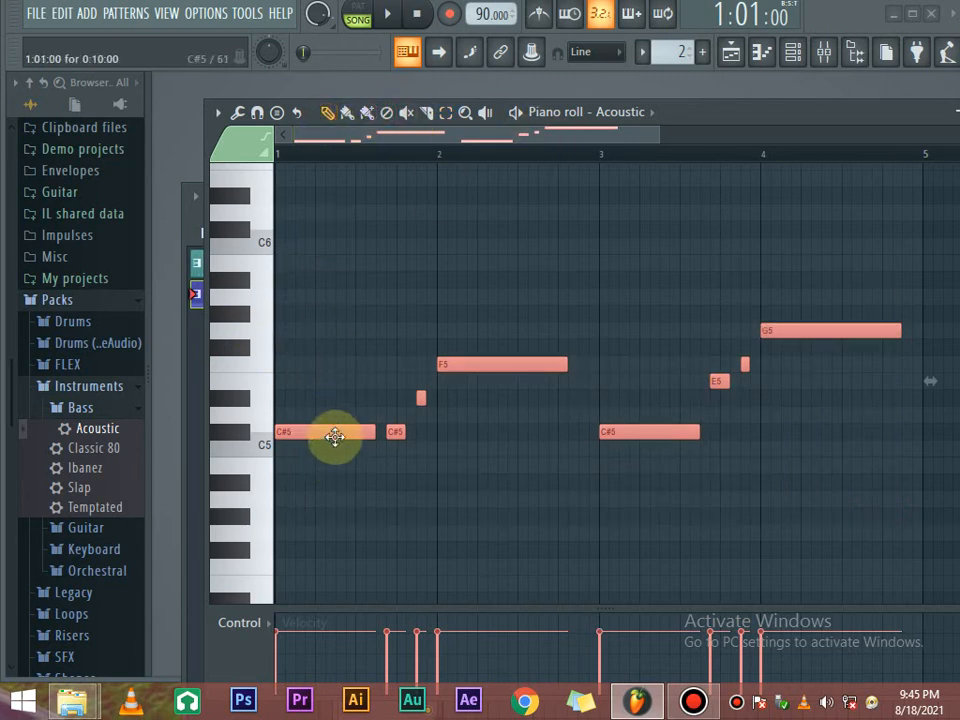
drag(338, 431, 330, 340)
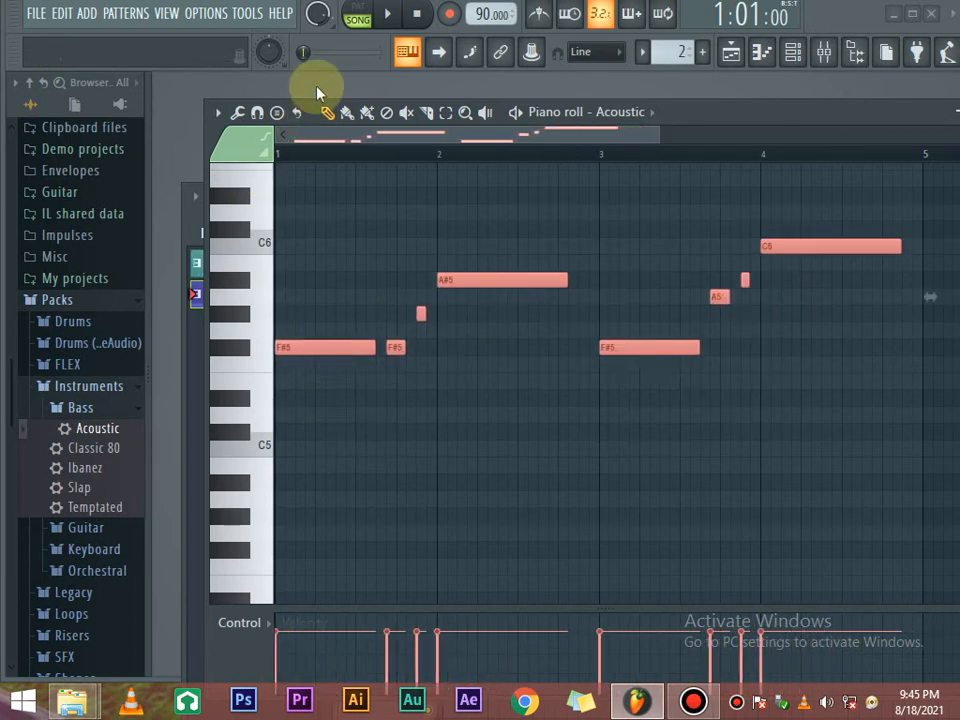
During playback, shift the melody down and up a semitone at a time, then stop and reposition it.
click(400, 12)
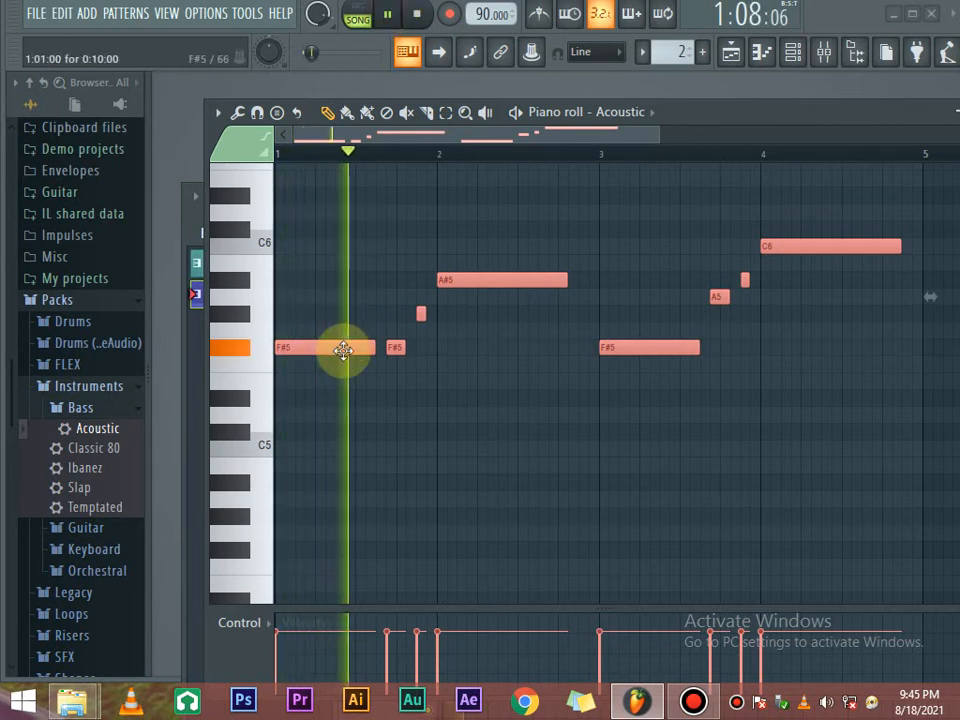
scroll(340, 345, down, 2)
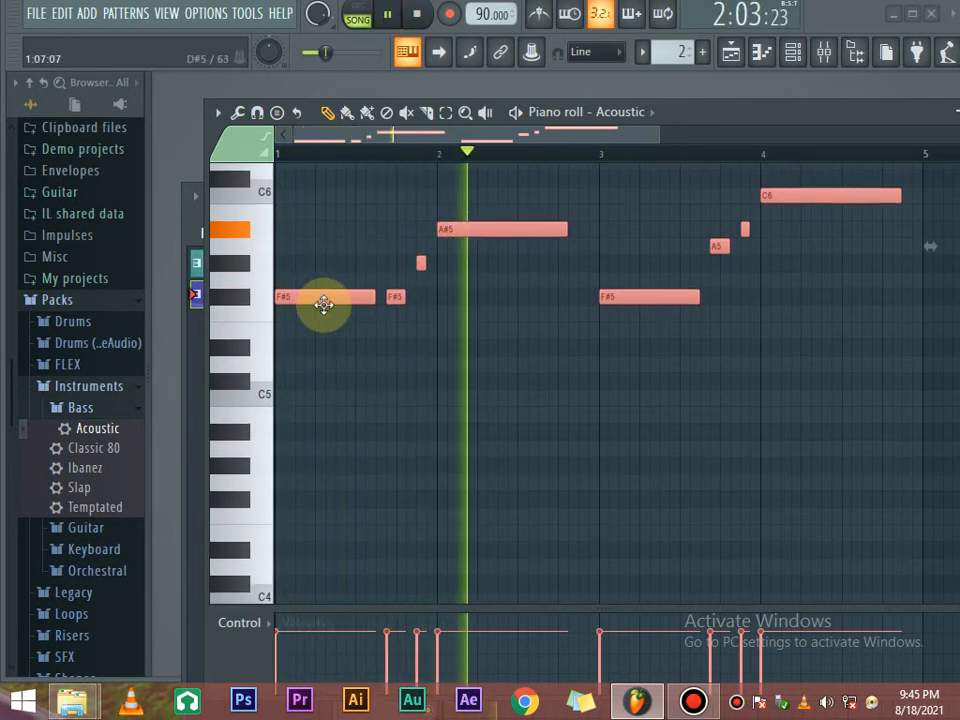
drag(330, 298, 333, 315)
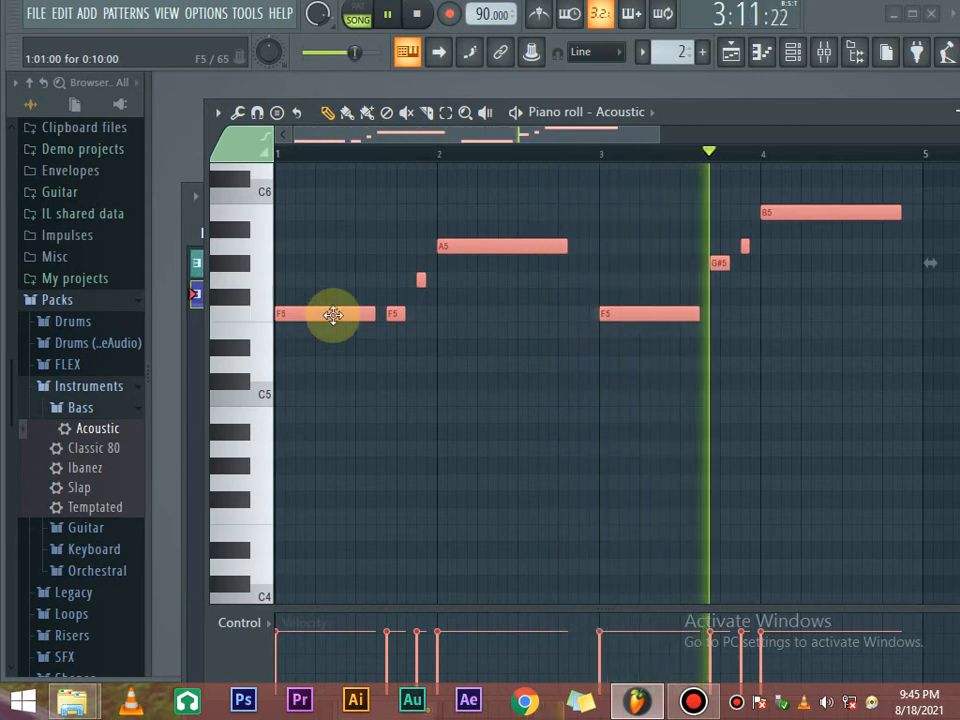
drag(333, 315, 333, 290)
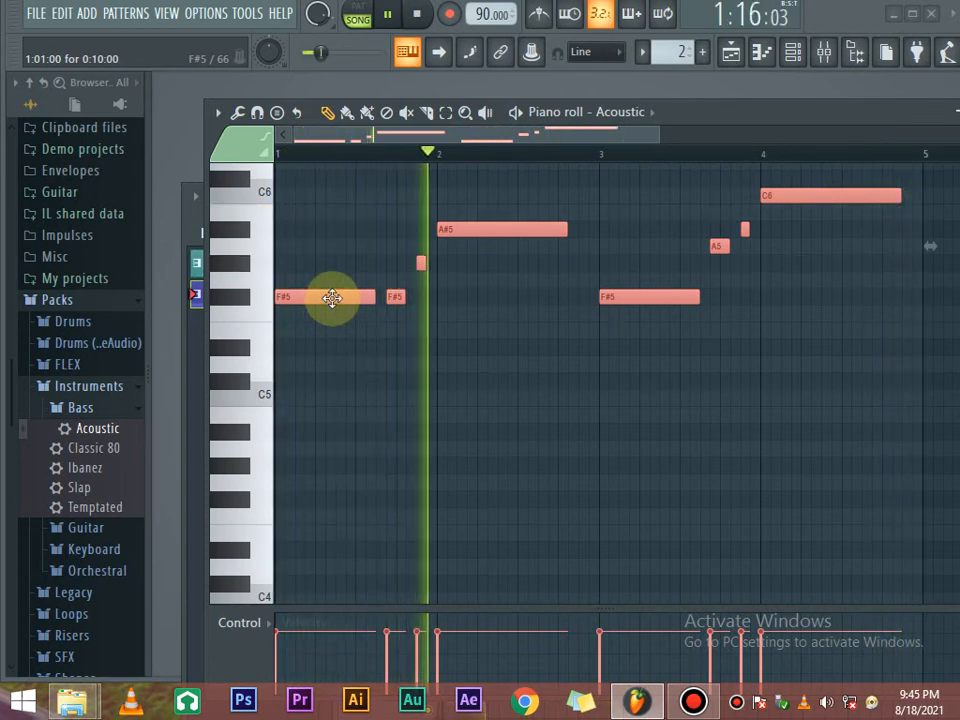
drag(332, 297, 332, 246)
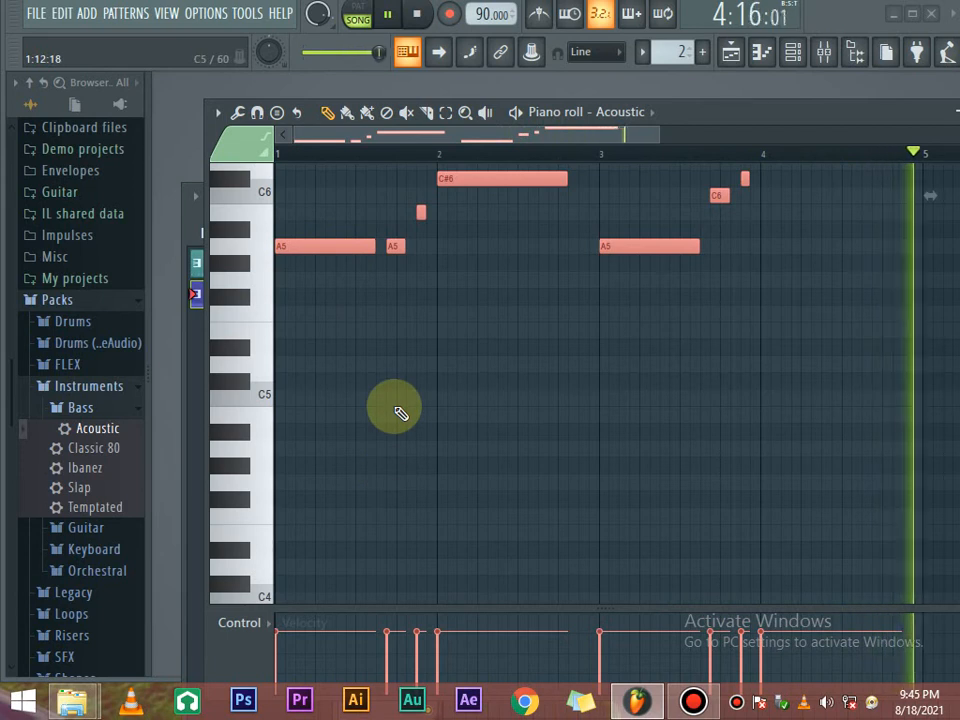
scroll(394, 409, up, 2)
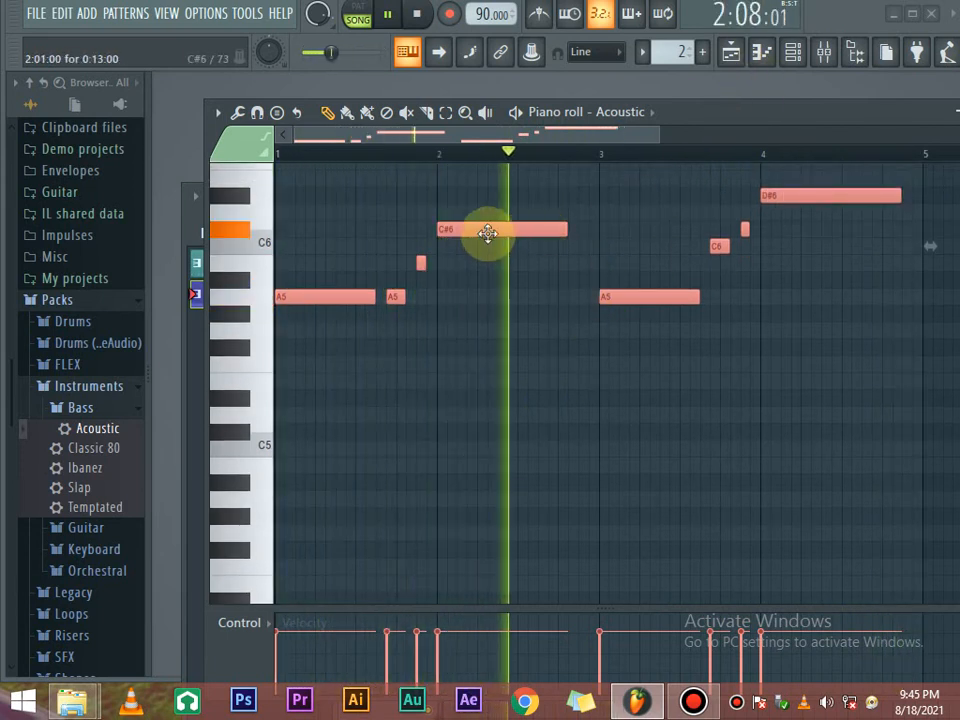
key(space)
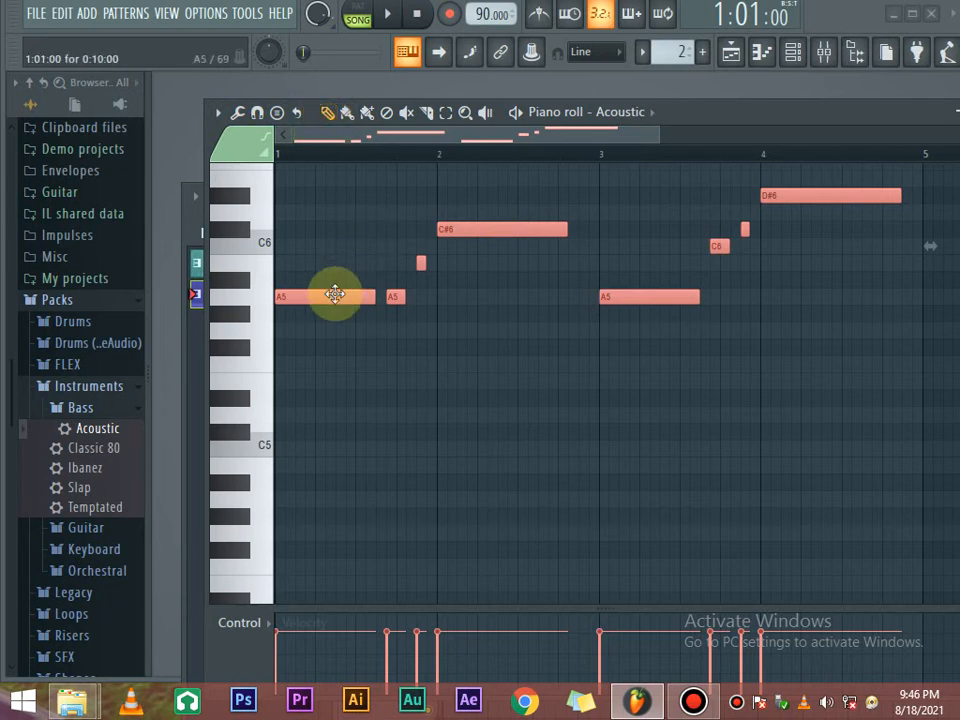
drag(335, 294, 339, 343)
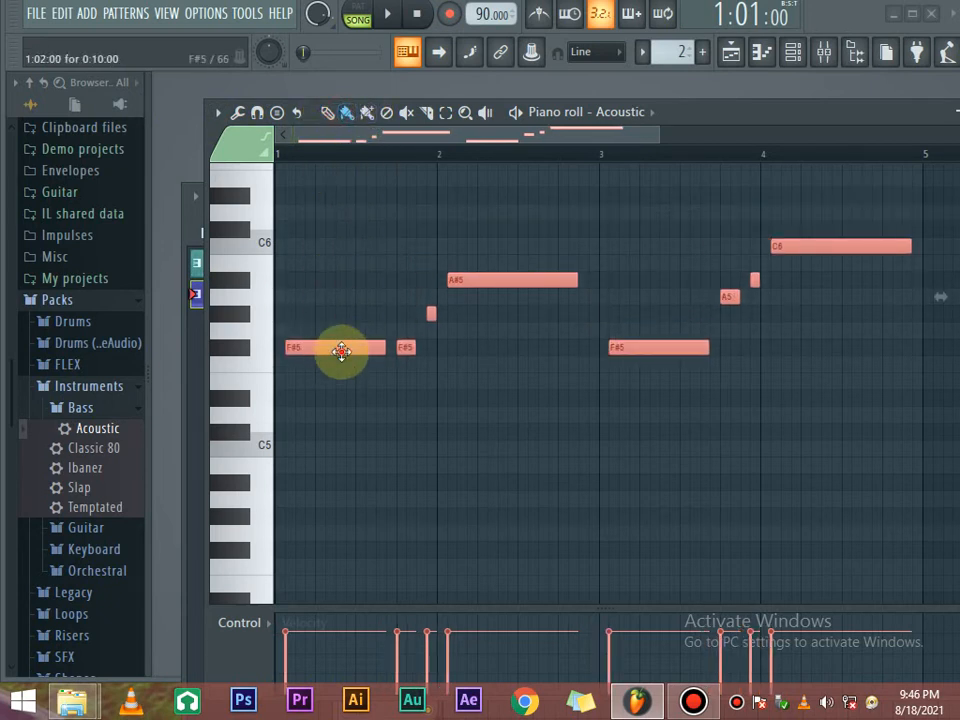
Lower the melody in two-semitone drops until it starts on D5, playing it back after each drop.
drag(339, 354, 332, 379)
key(space)
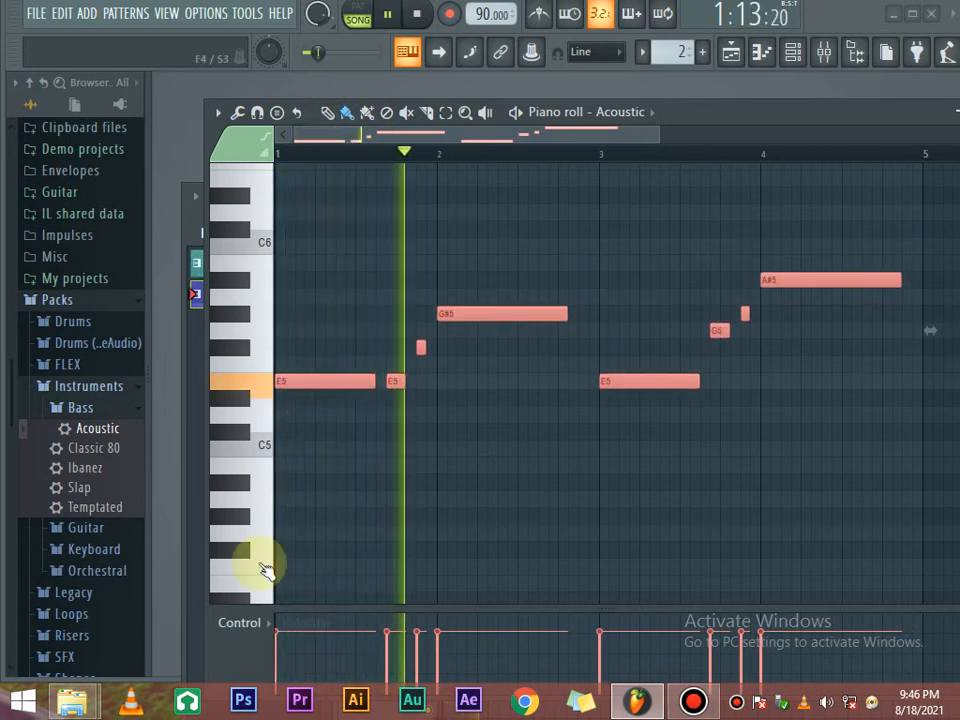
key(space)
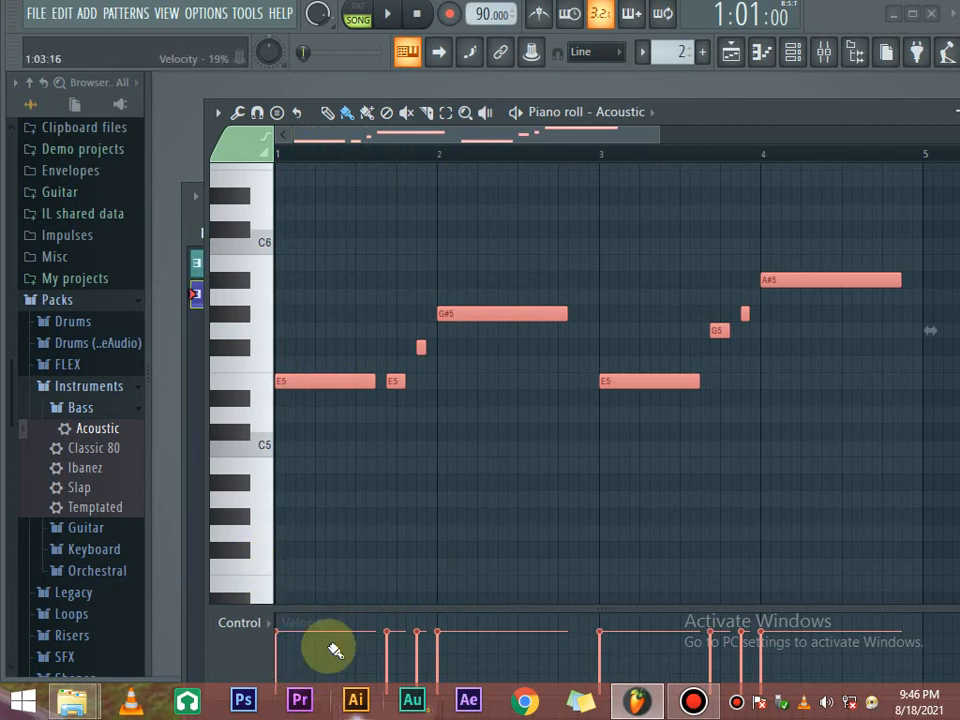
drag(337, 378, 337, 415)
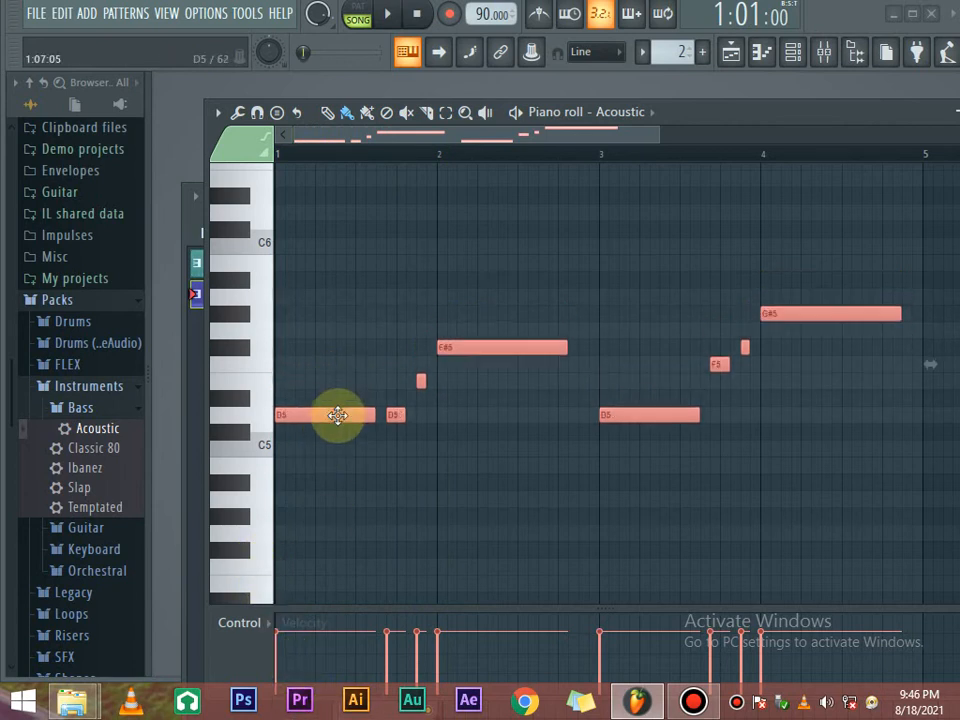
key(space)
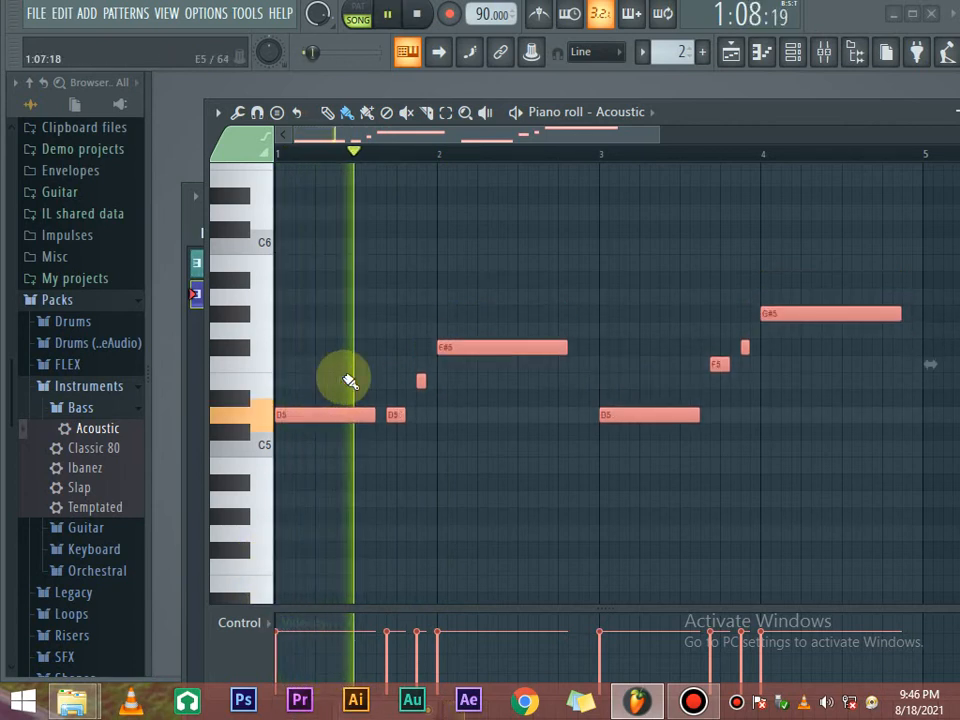
key(space)
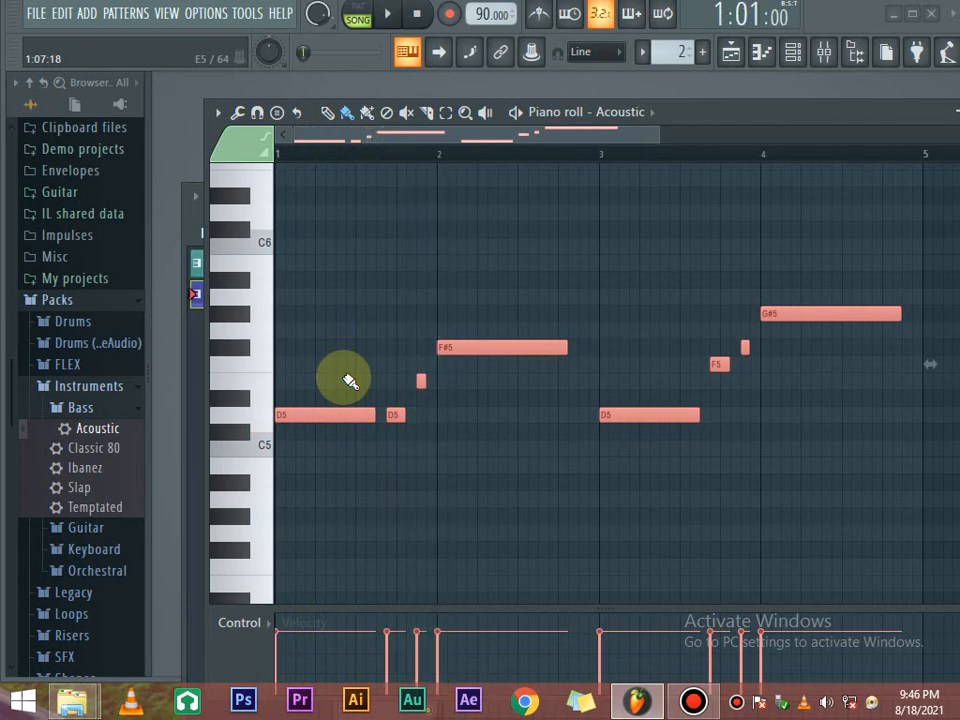
scroll(702, 203, up, 4)
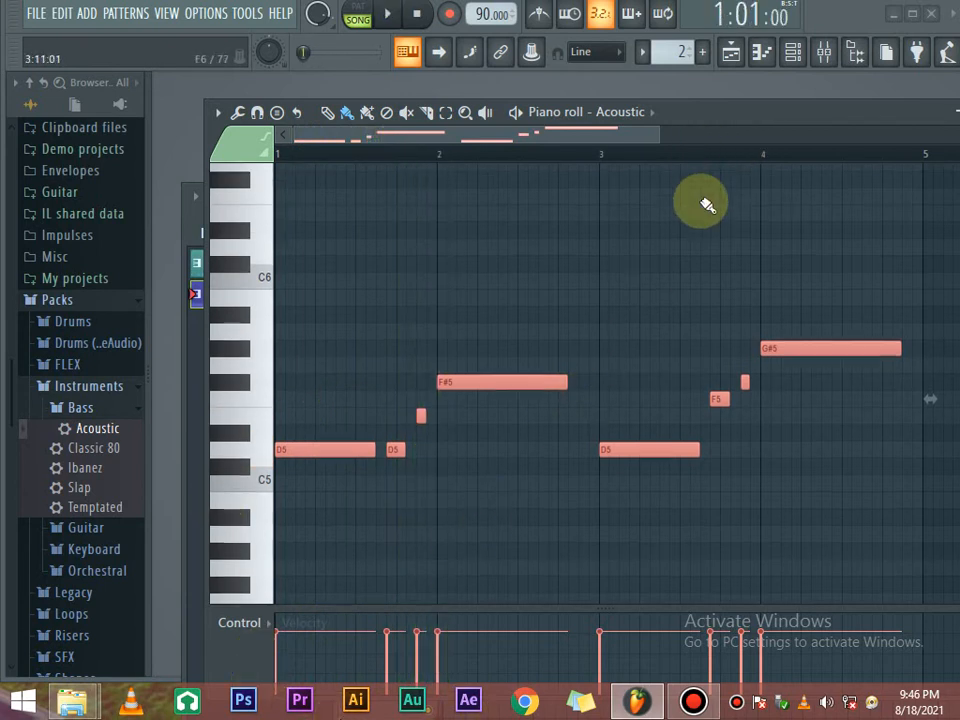
scroll(706, 205, down, 2)
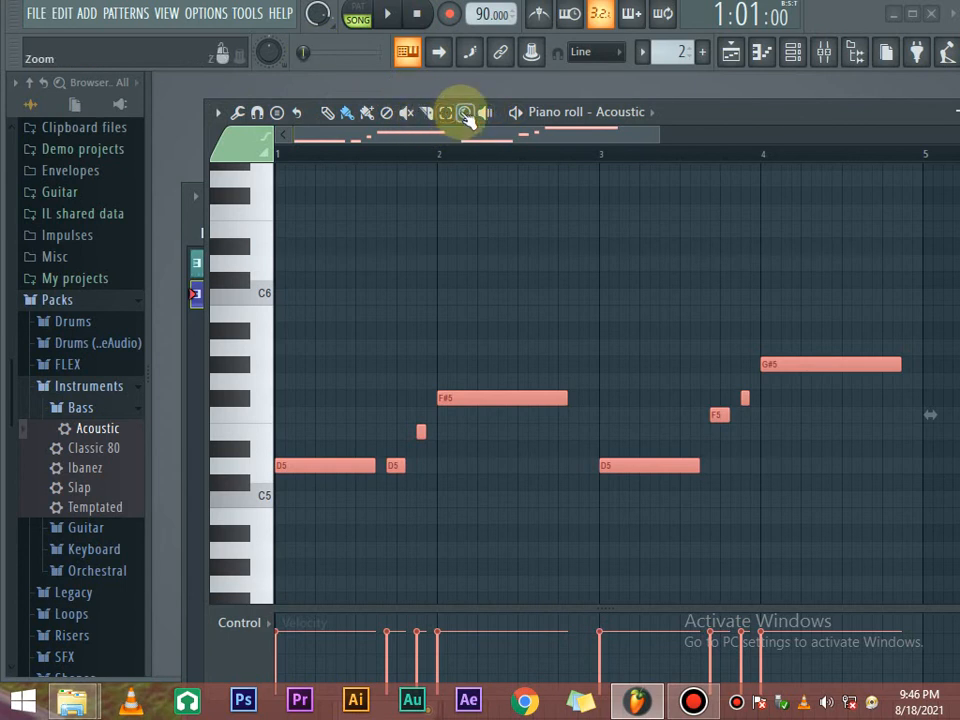
Zoom in and out on the note grid, return to the Pencil tool, and shift the piano roll left.
click(500, 380)
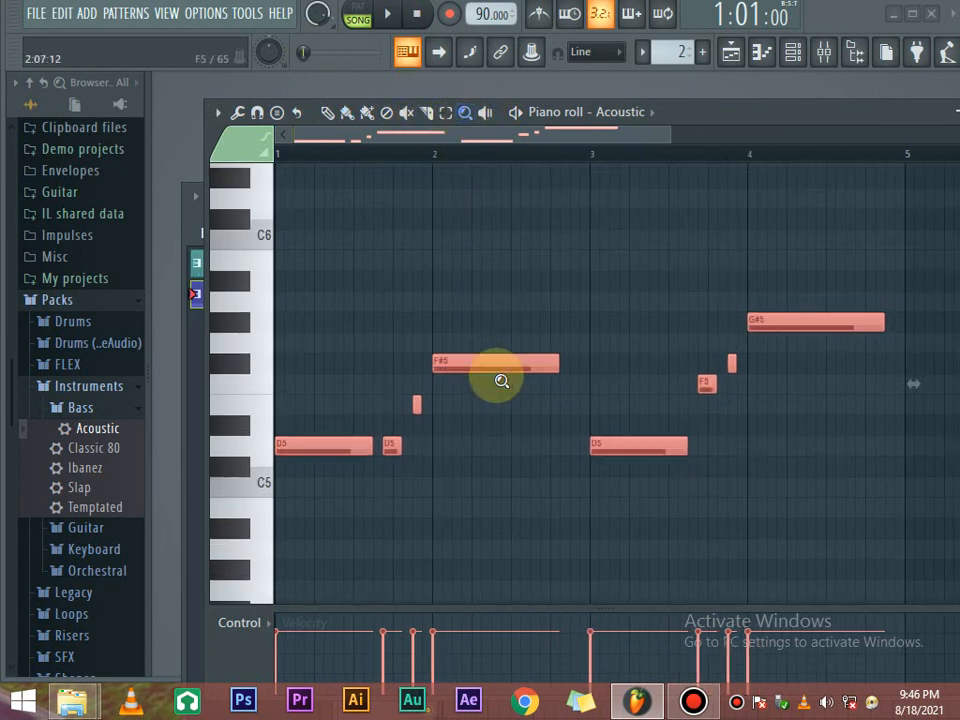
click(502, 371)
click(502, 371)
click(502, 371)
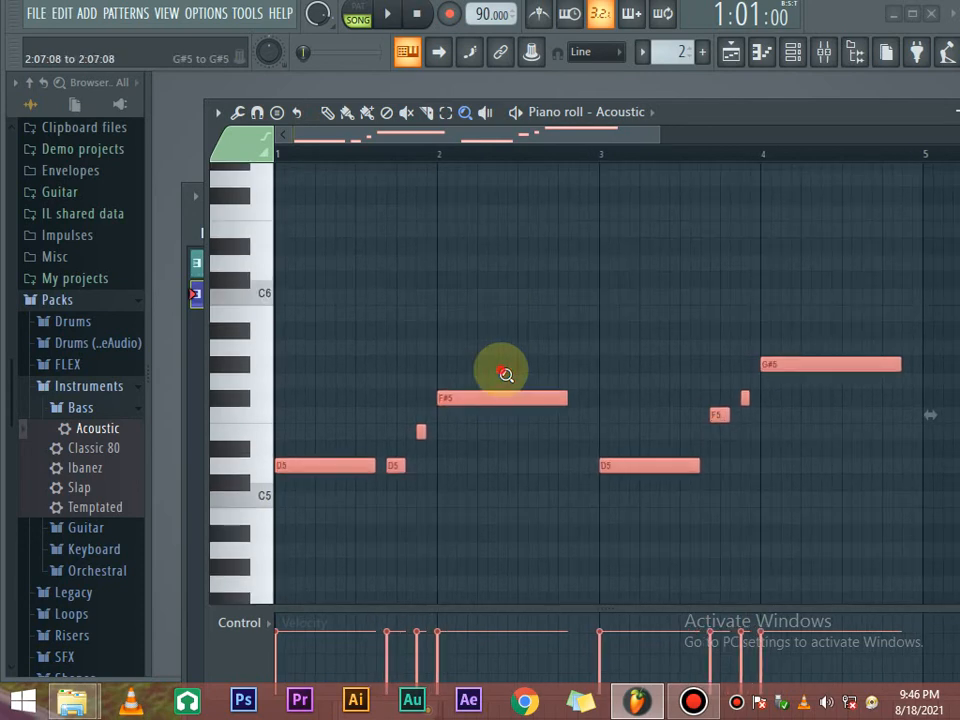
click(502, 371)
click(506, 375)
click(506, 375)
click(506, 375)
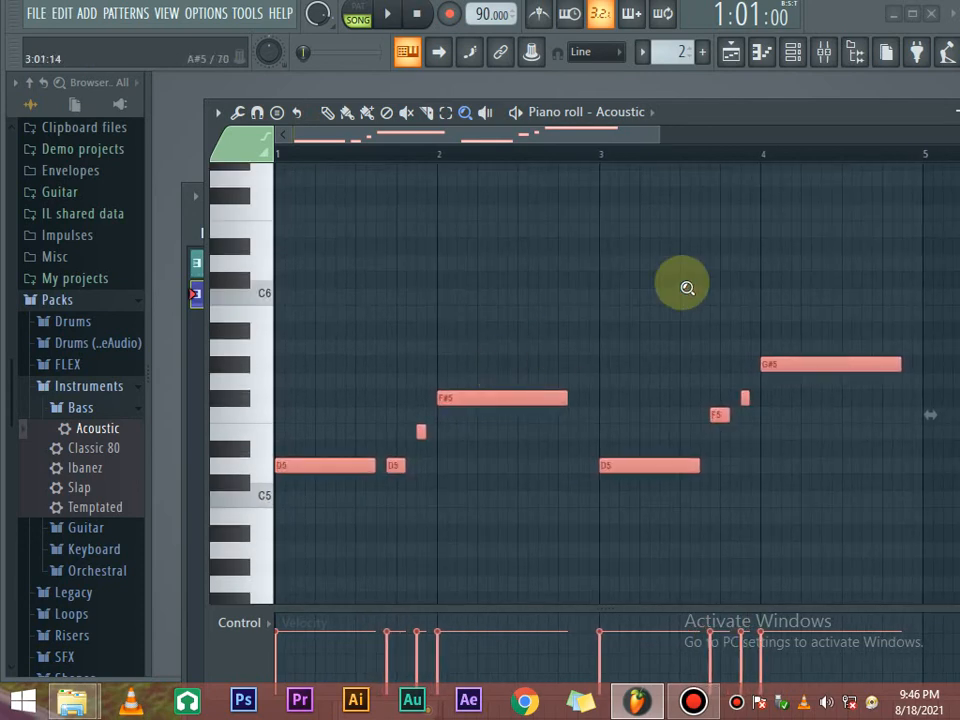
click(327, 113)
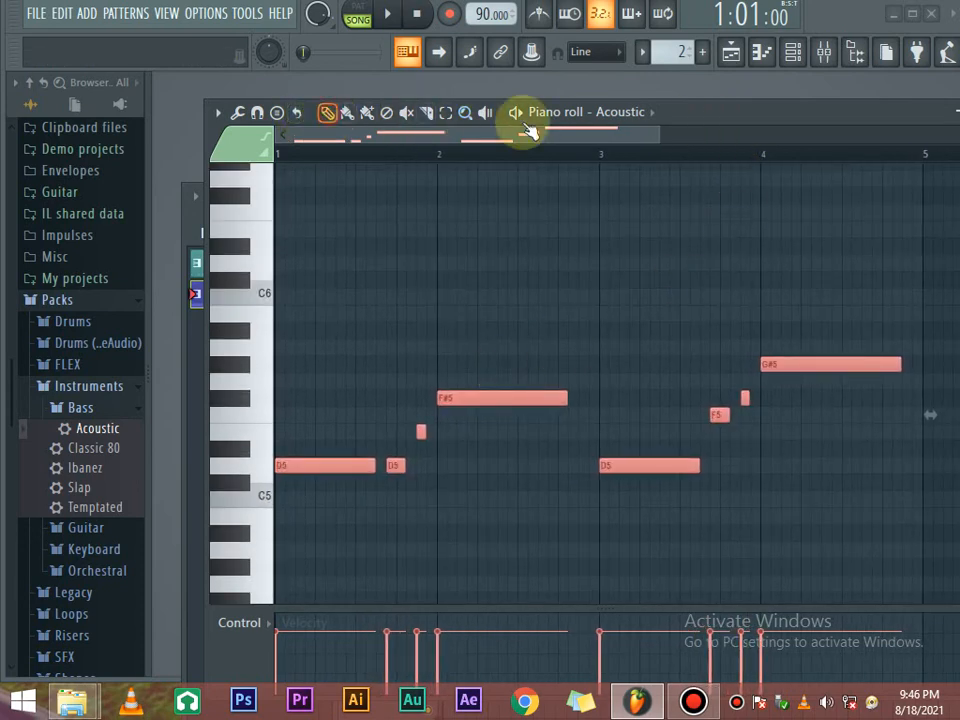
drag(757, 124, 585, 120)
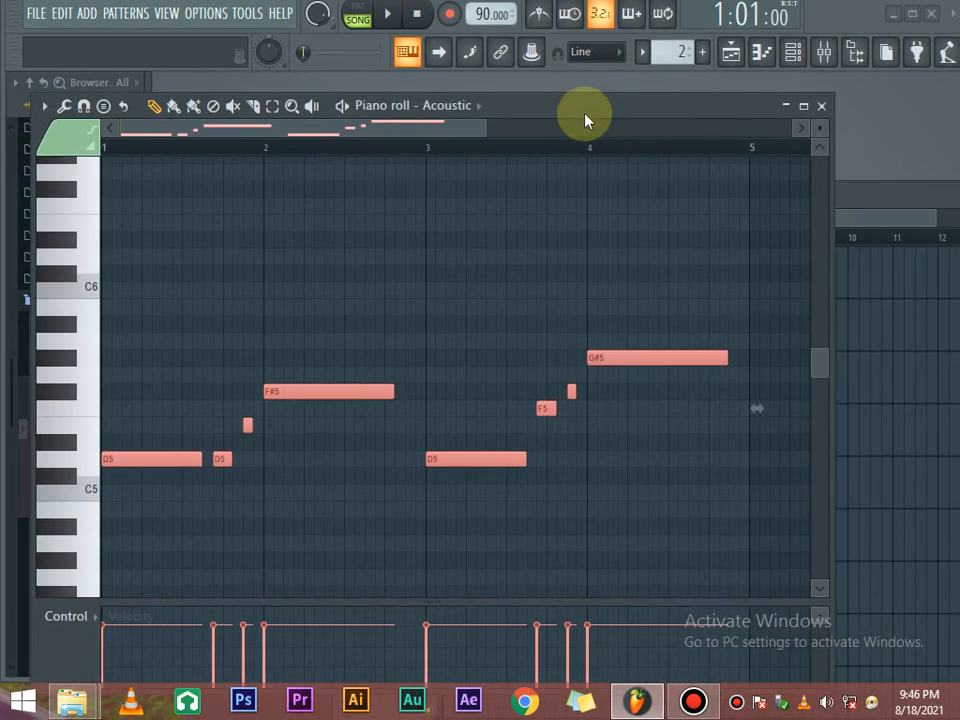
Maximize and restore the Acoustic piano roll, close it, and move the Playlist up and left.
click(803, 105)
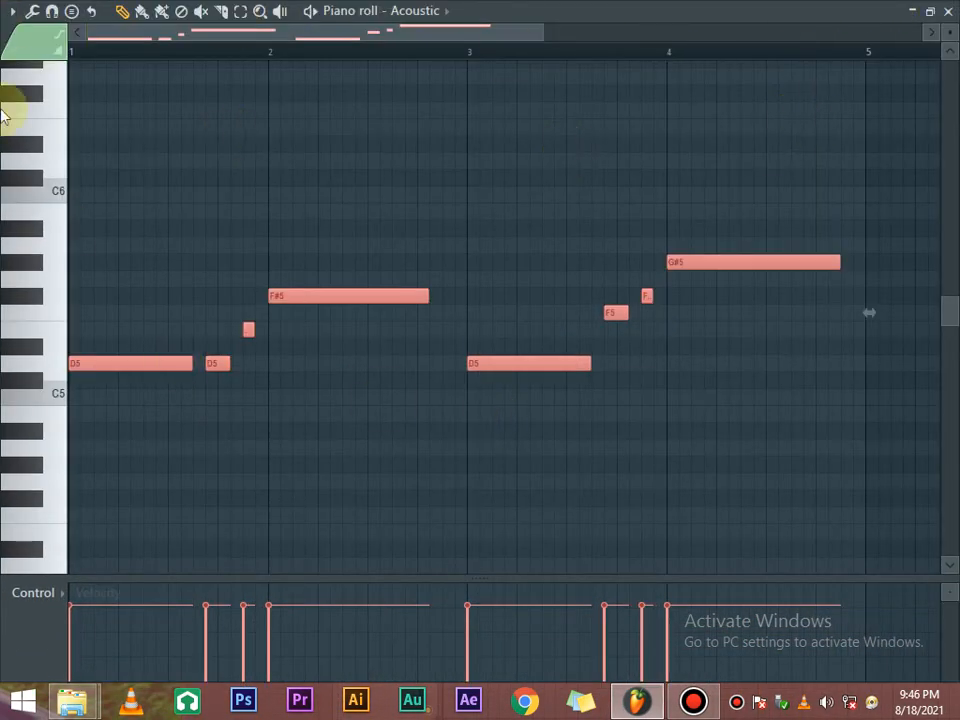
click(929, 11)
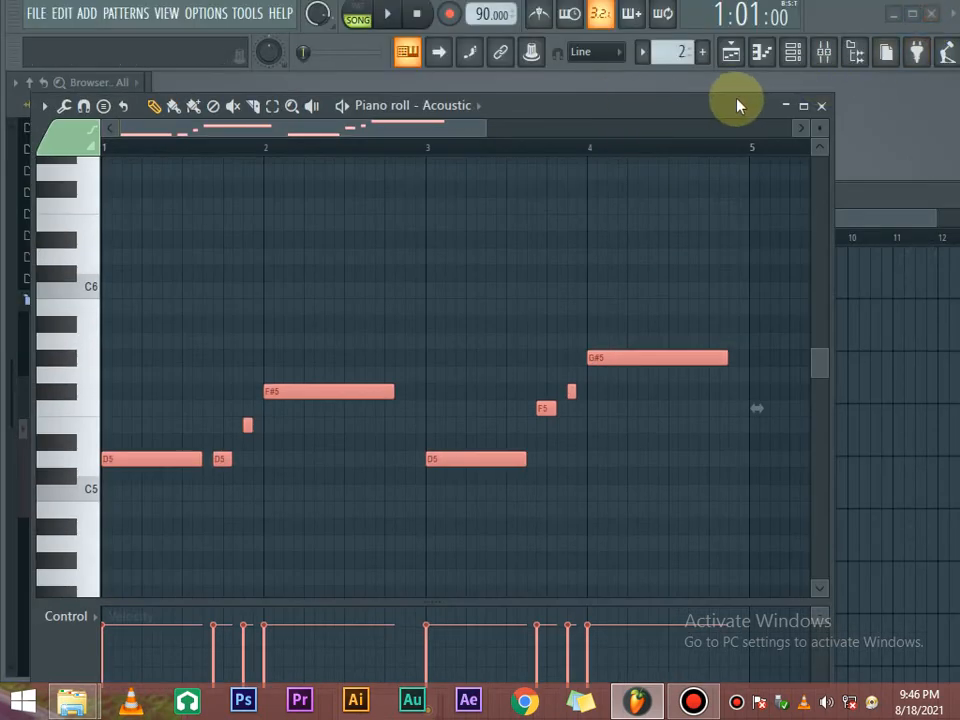
click(821, 105)
drag(835, 207, 628, 120)
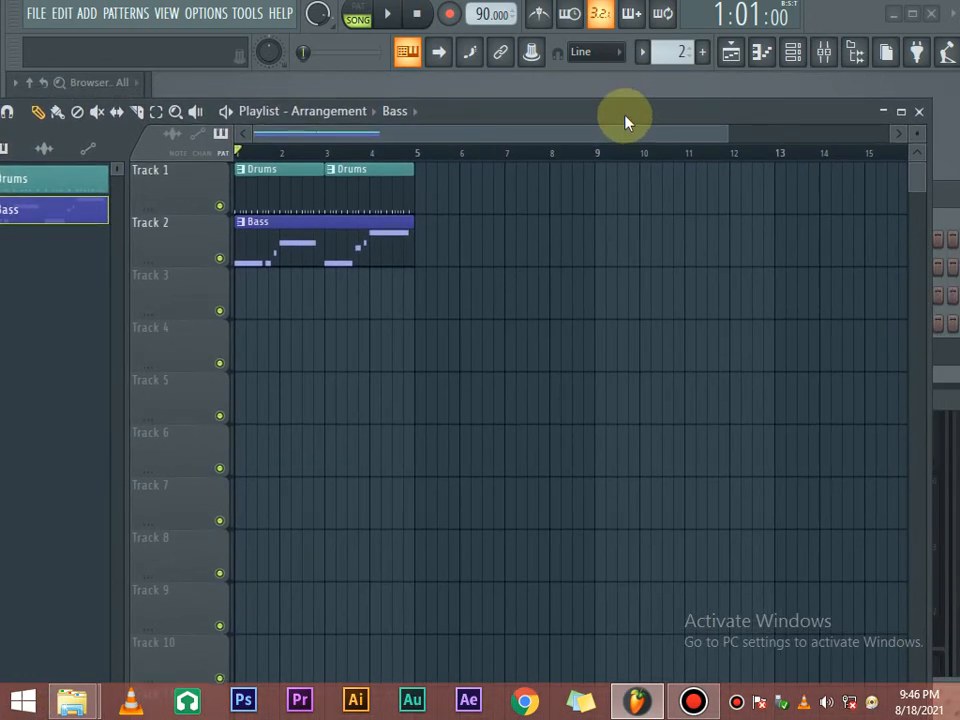
Close the Playlist, the Channel rack and the DirectWave Acoustic sampler window.
click(914, 111)
drag(672, 198, 470, 174)
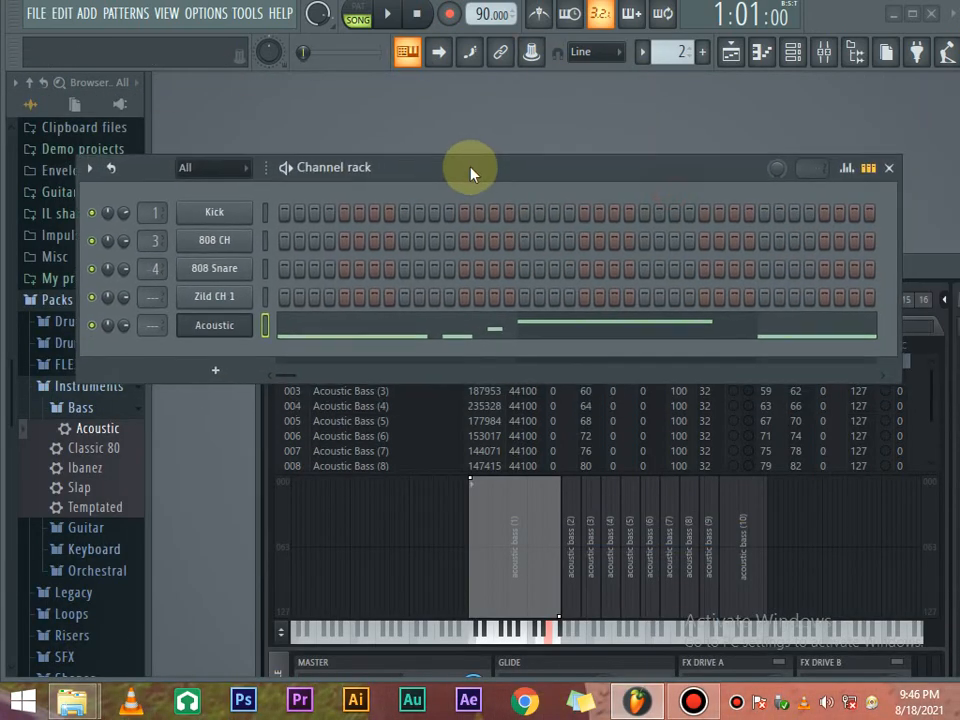
click(887, 170)
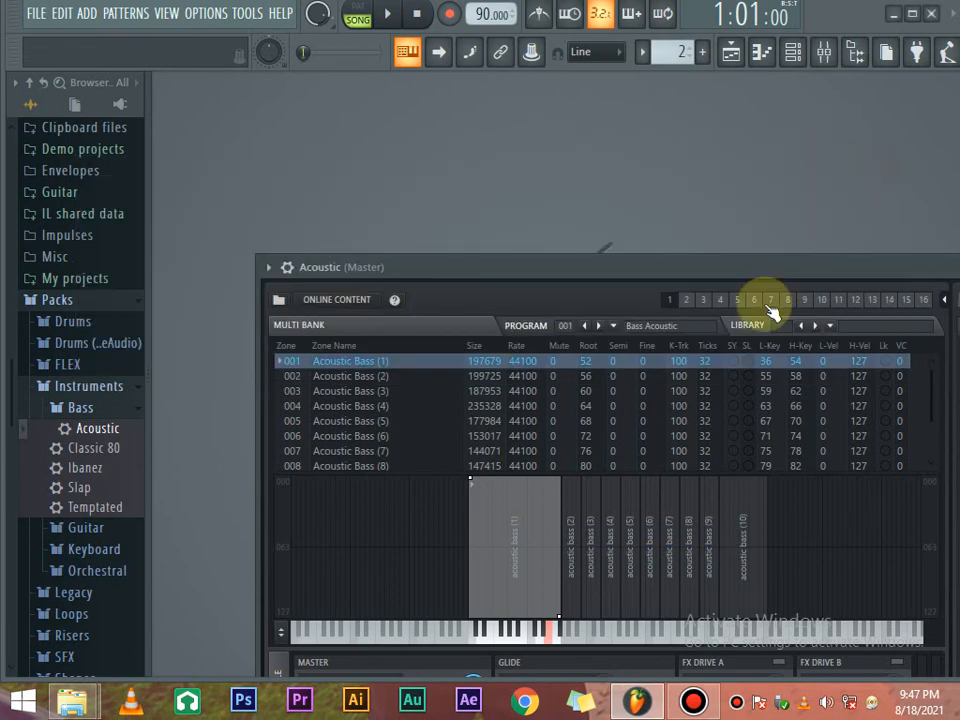
drag(780, 280, 660, 255)
drag(780, 248, 529, 201)
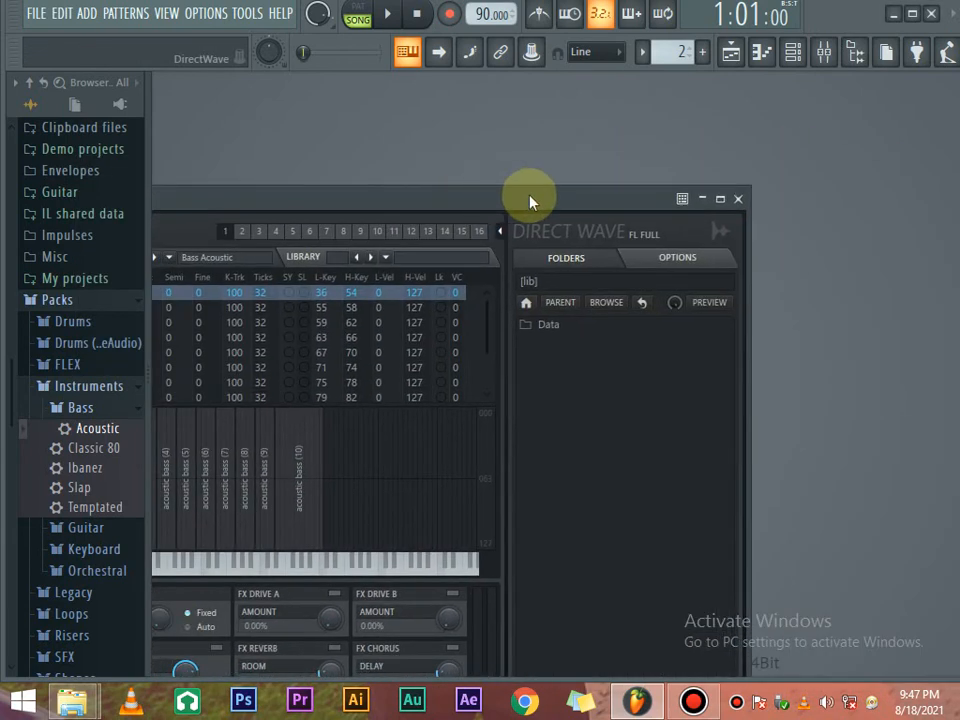
click(737, 198)
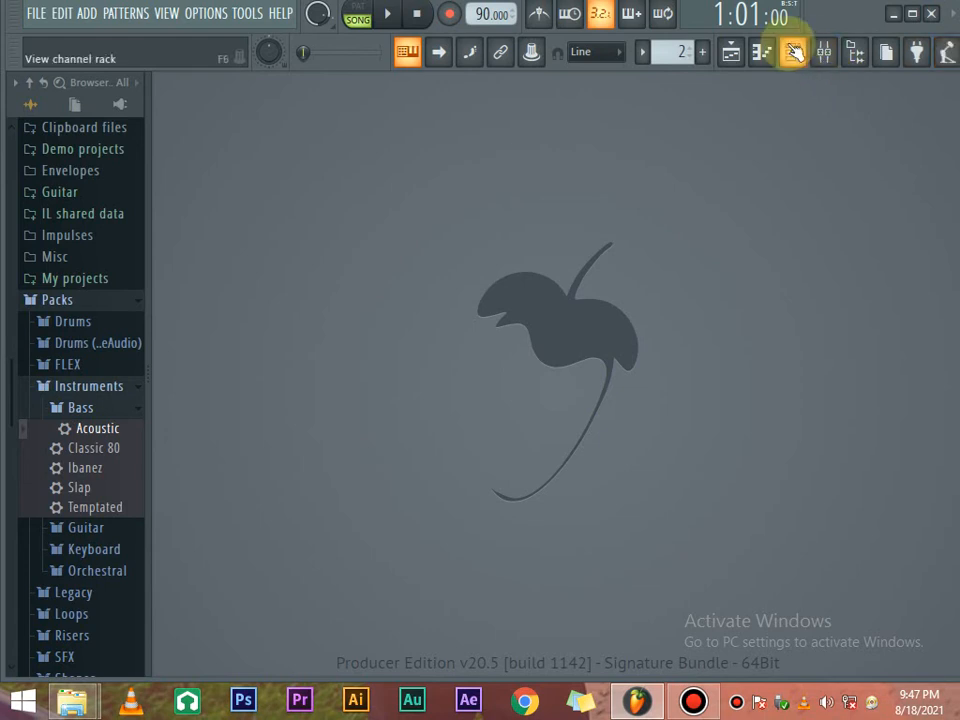
Drag Electric from Packs > Instruments > Keyboard into the Channel rack below Acoustic.
click(797, 52)
drag(516, 165, 567, 168)
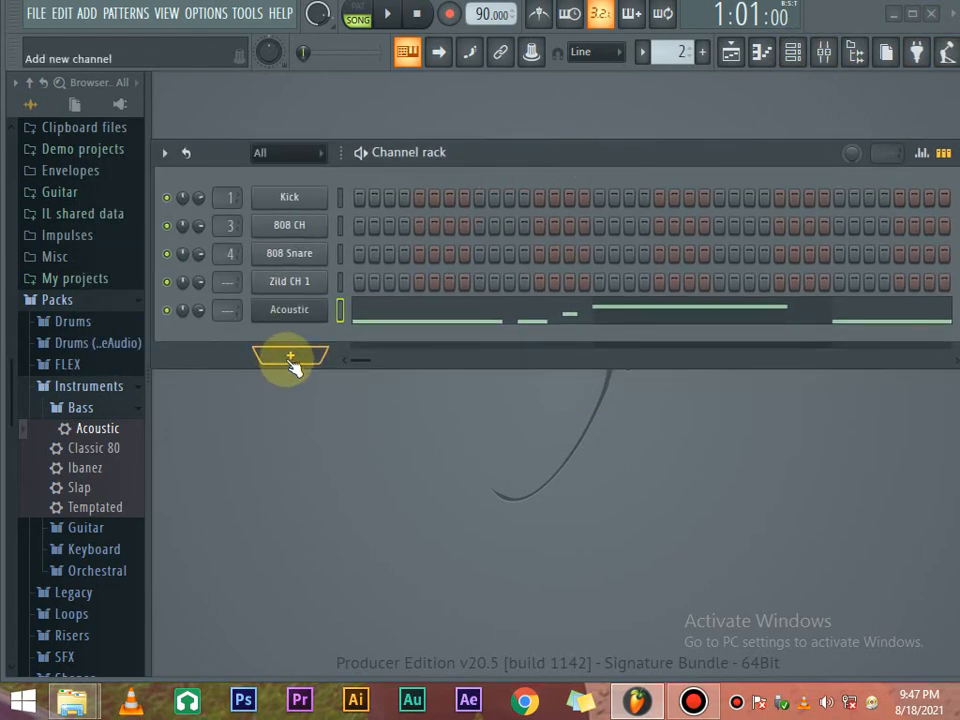
click(94, 552)
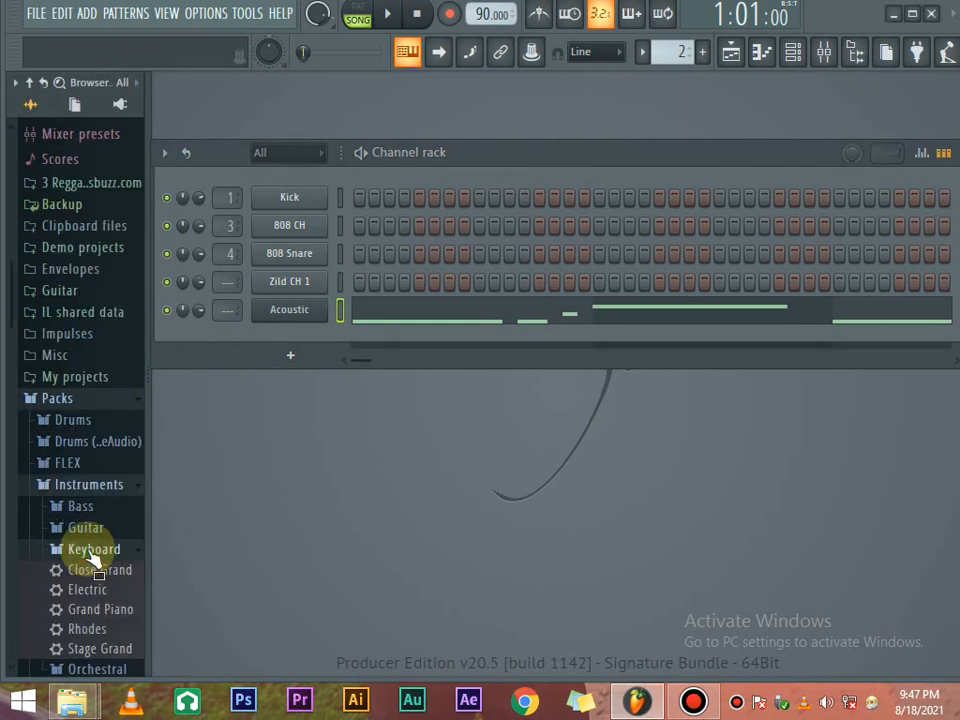
drag(68, 595, 268, 342)
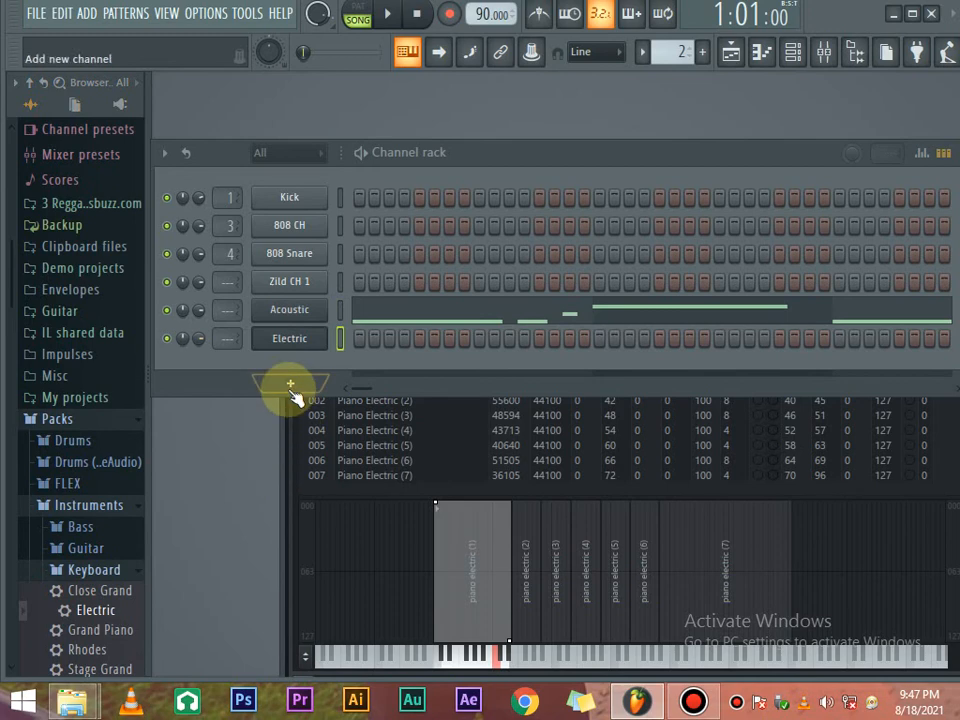
Add a BassDrum channel from the plugin menu's Drum section beneath Electric.
click(291, 389)
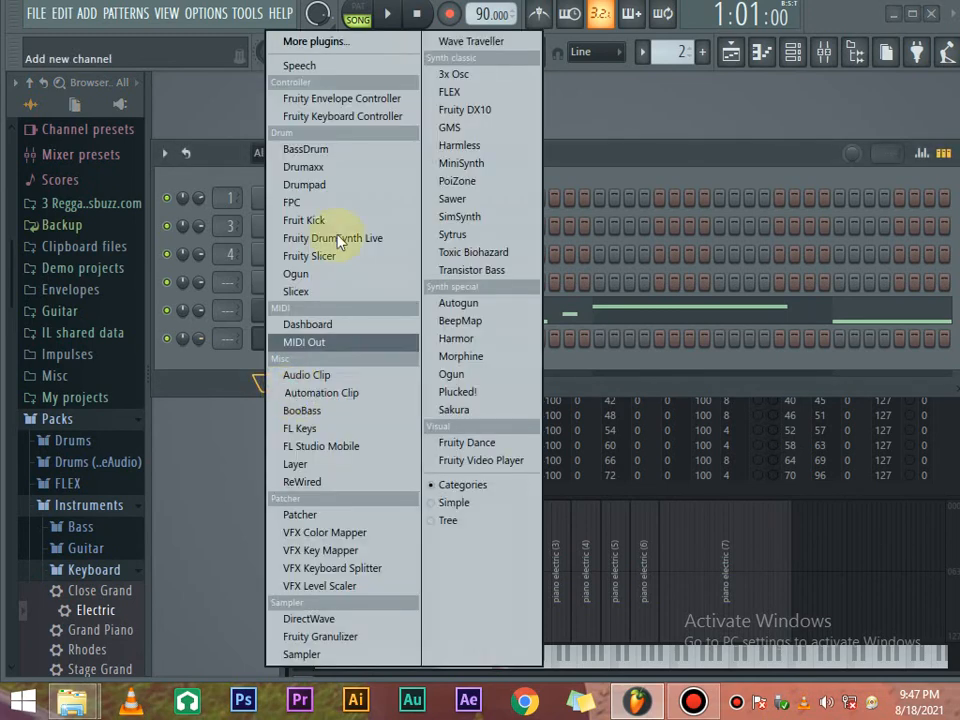
click(321, 148)
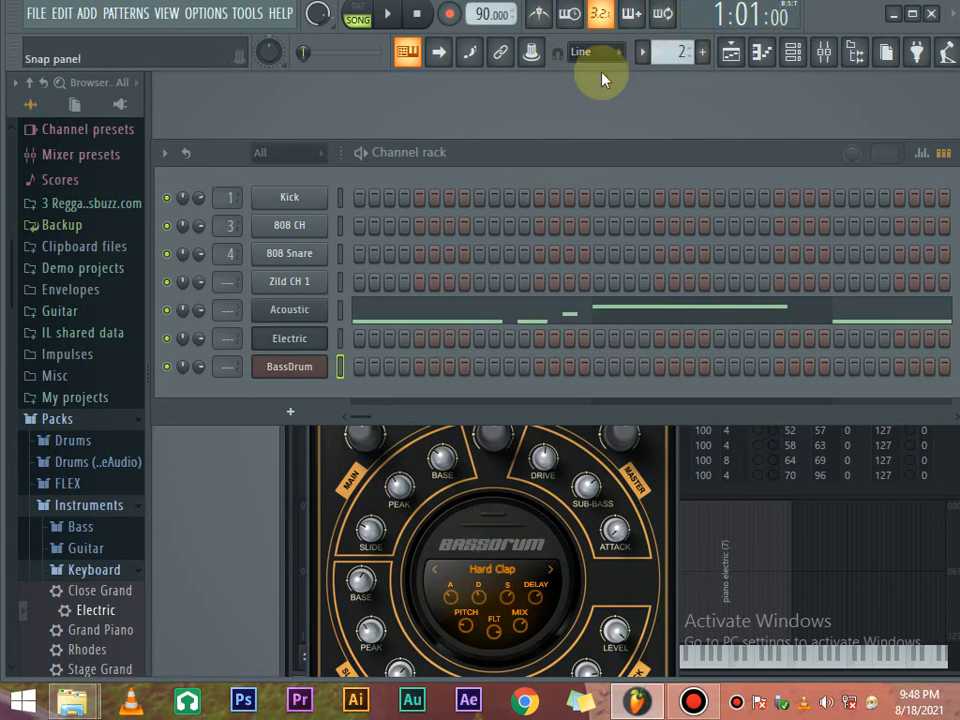
drag(790, 166, 705, 152)
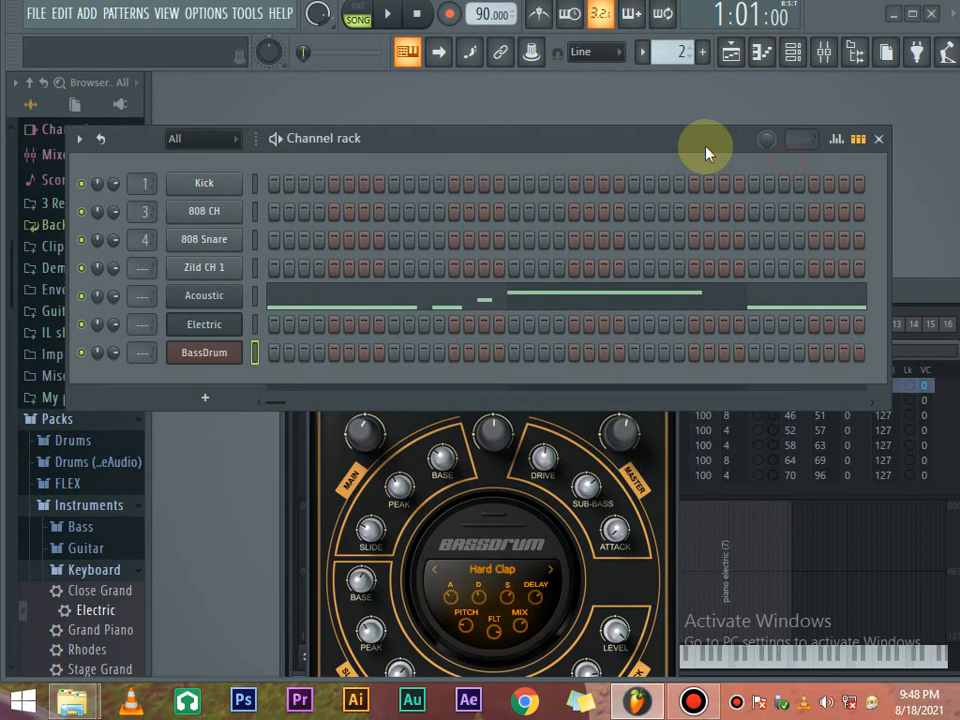
Close the Channel rack, the DirectWave Electric window and the BassDrum plugin window.
click(880, 140)
drag(870, 307, 612, 316)
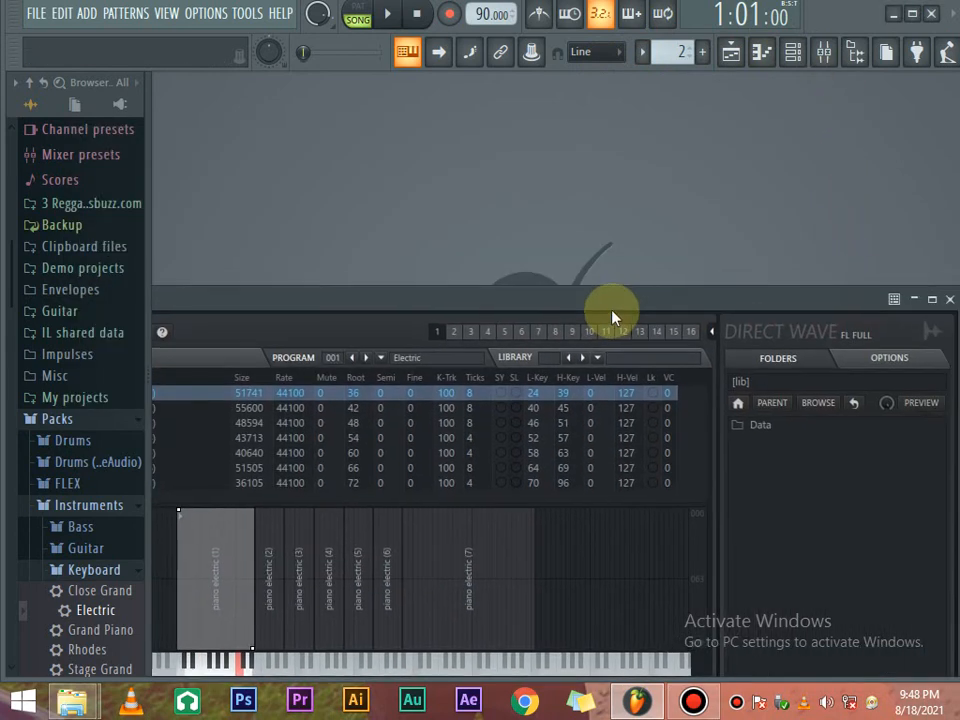
drag(851, 303, 621, 317)
click(724, 318)
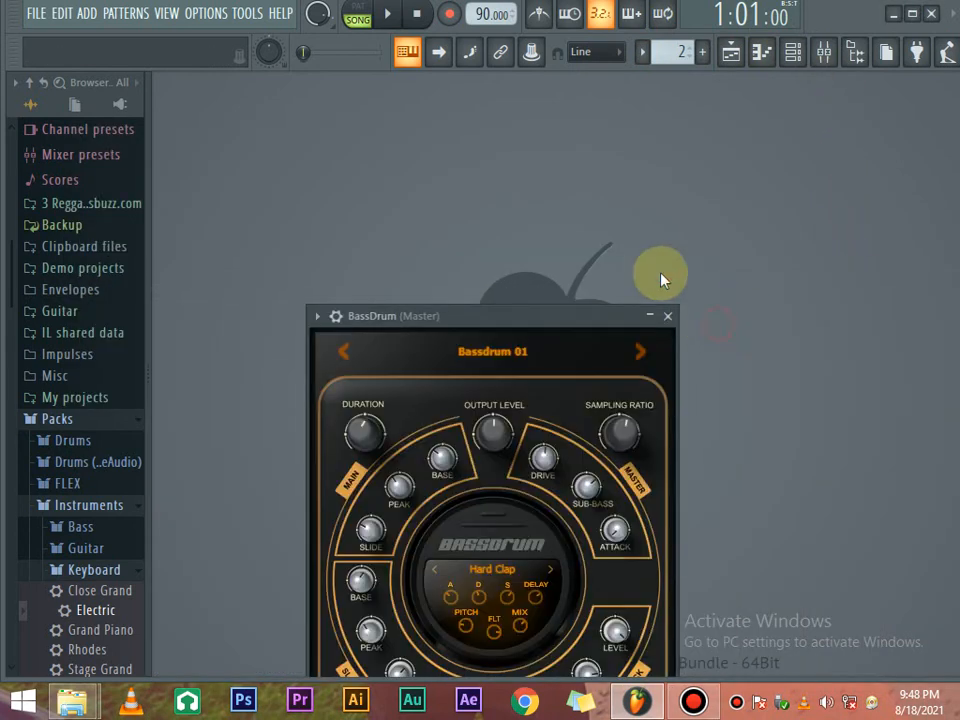
click(668, 317)
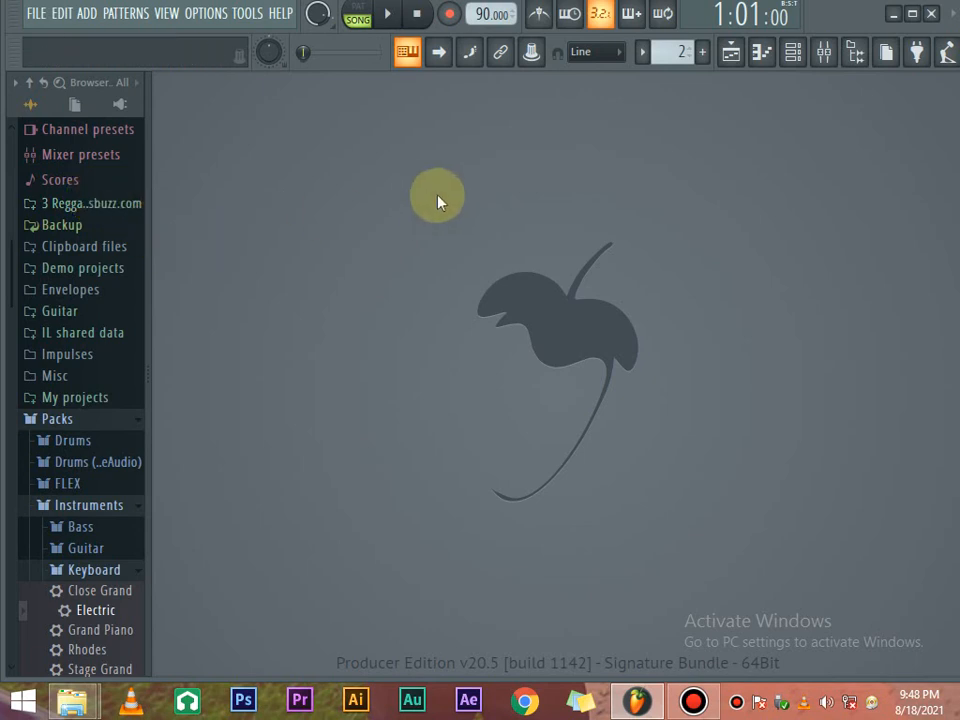
Show the Mixer with the Master track's Fruity Limiter, resize it, and bring up the FILE menu.
click(824, 55)
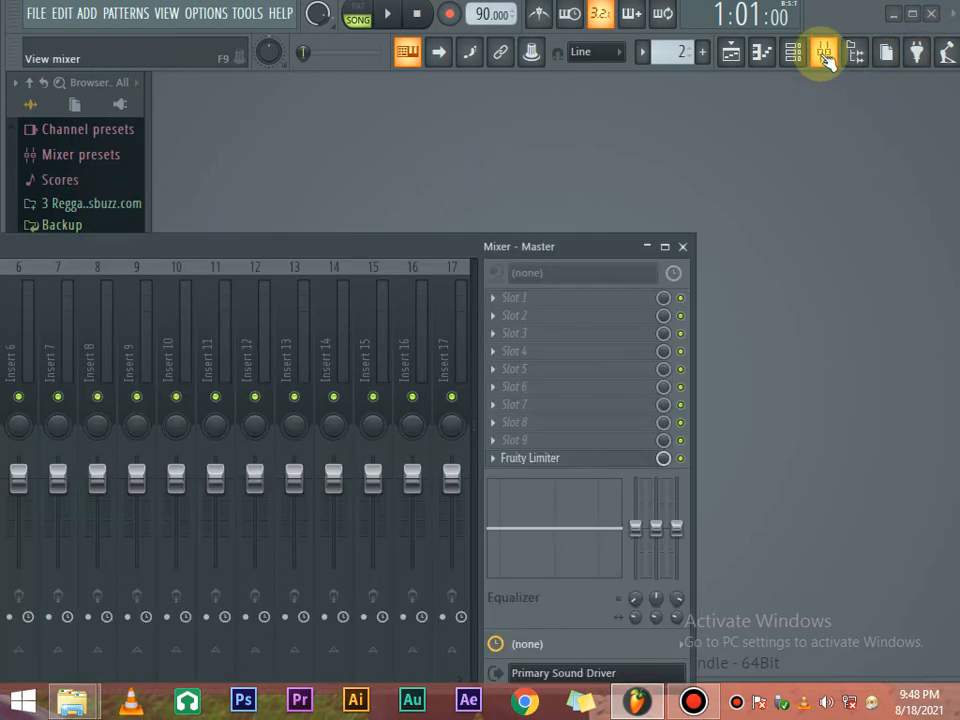
drag(477, 246, 620, 211)
drag(450, 200, 618, 196)
click(36, 13)
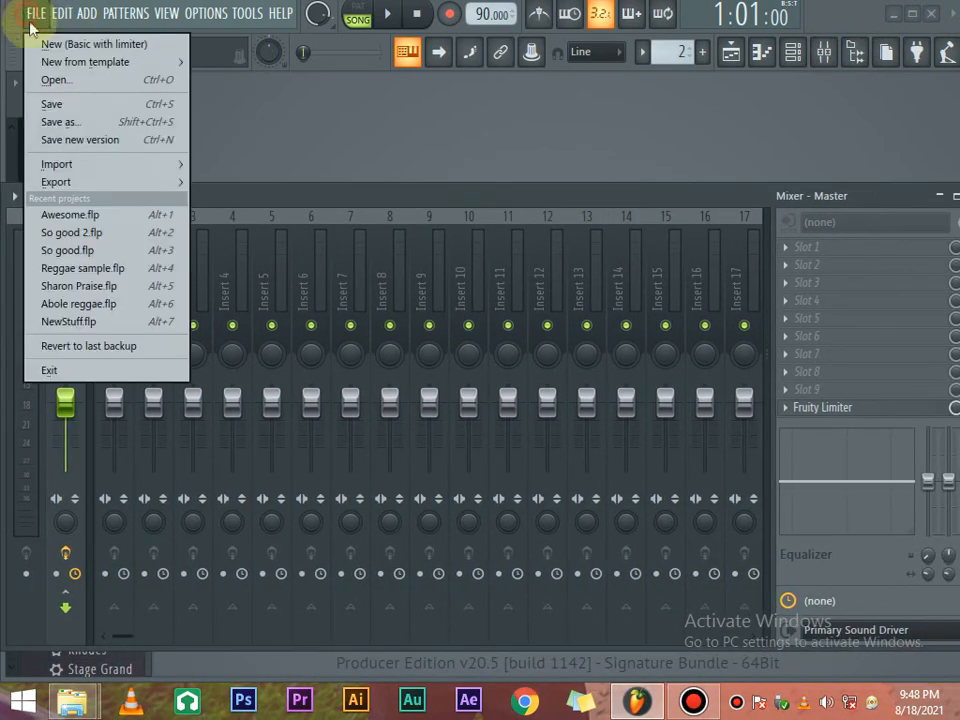
click(110, 290)
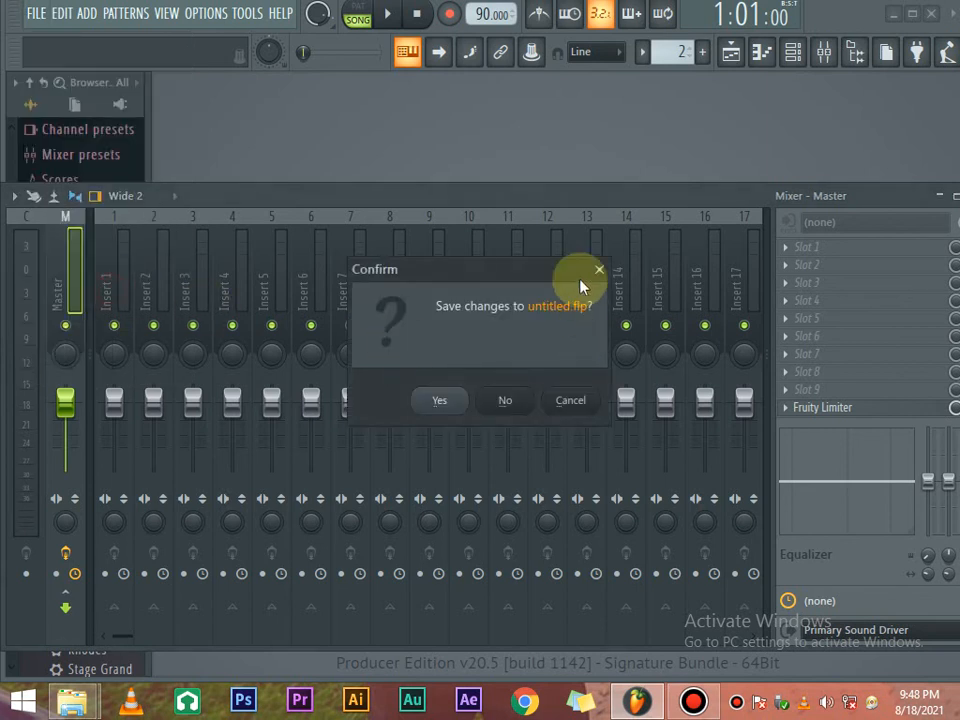
click(510, 401)
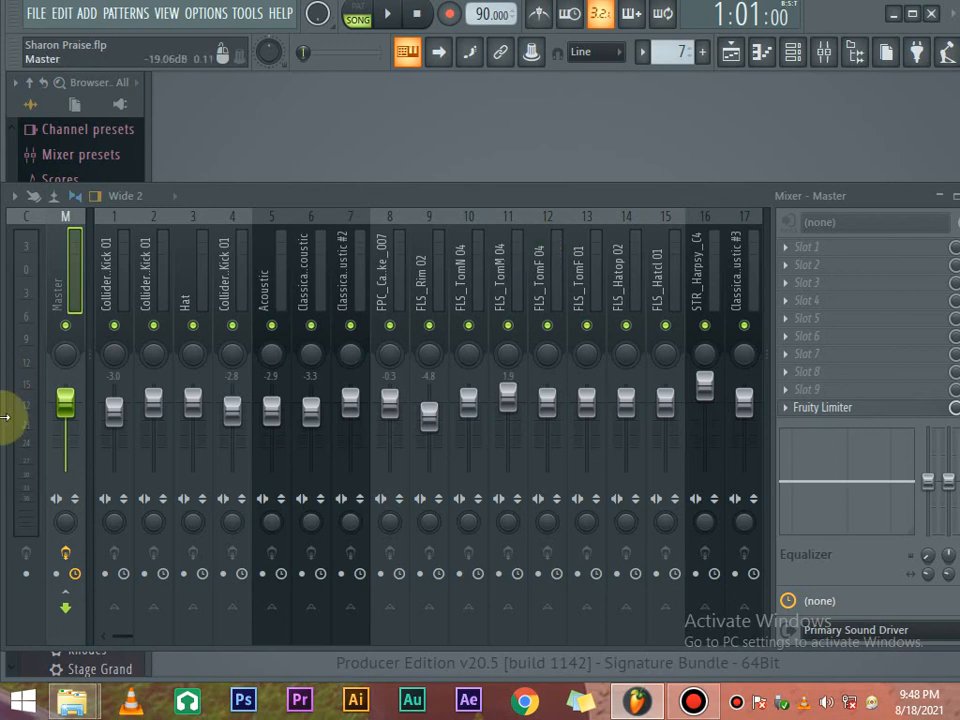
Show the Sharon Praise playlist, then play and stop the arrangement twice from the start.
click(731, 53)
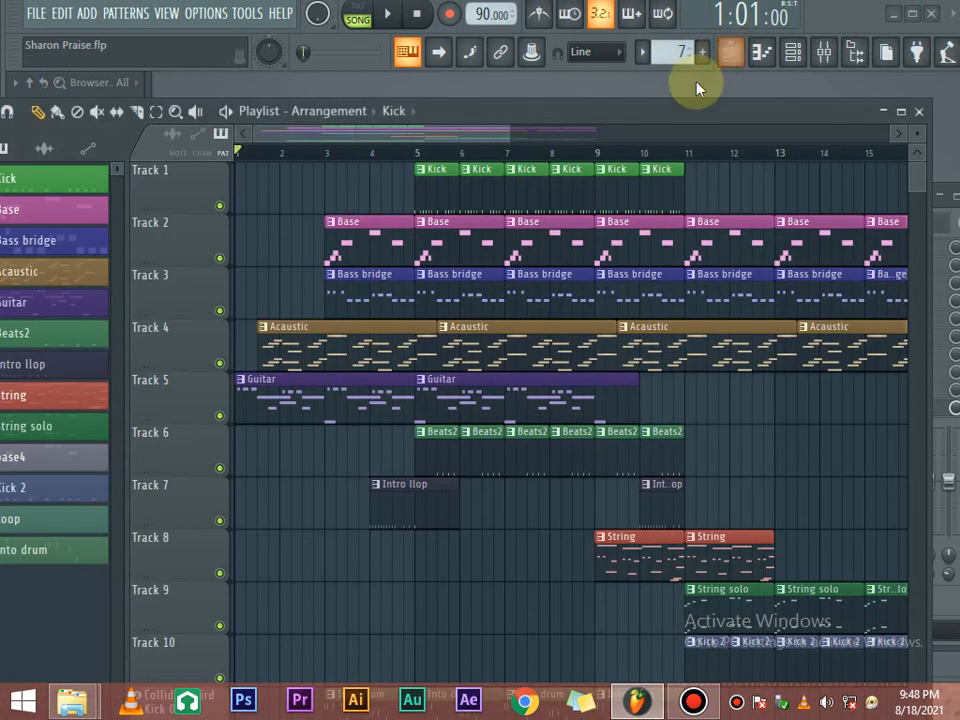
key(space)
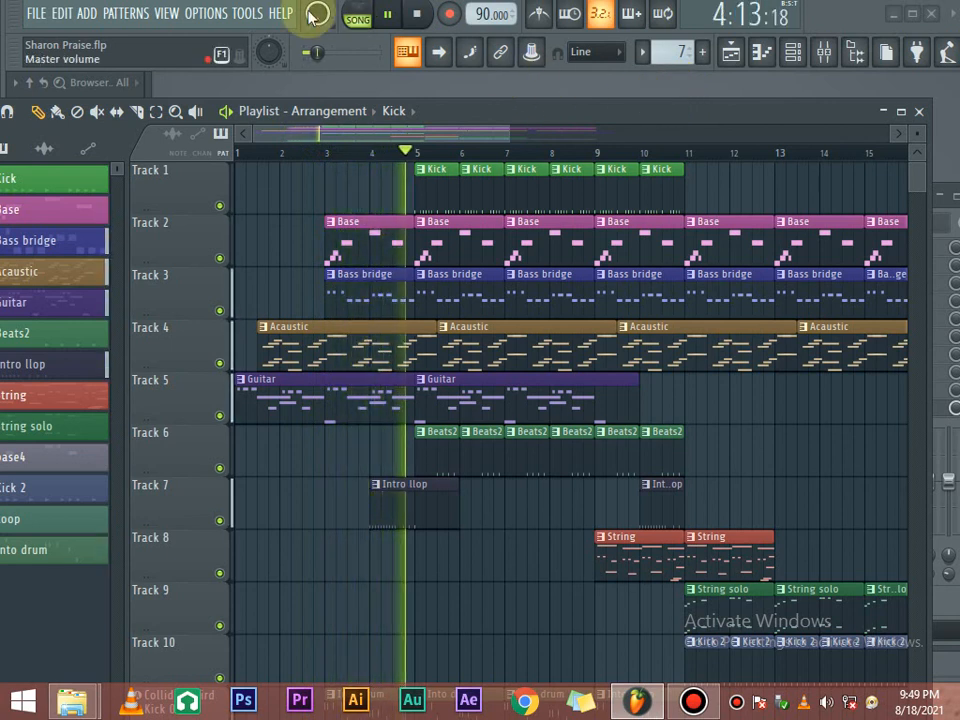
key(space)
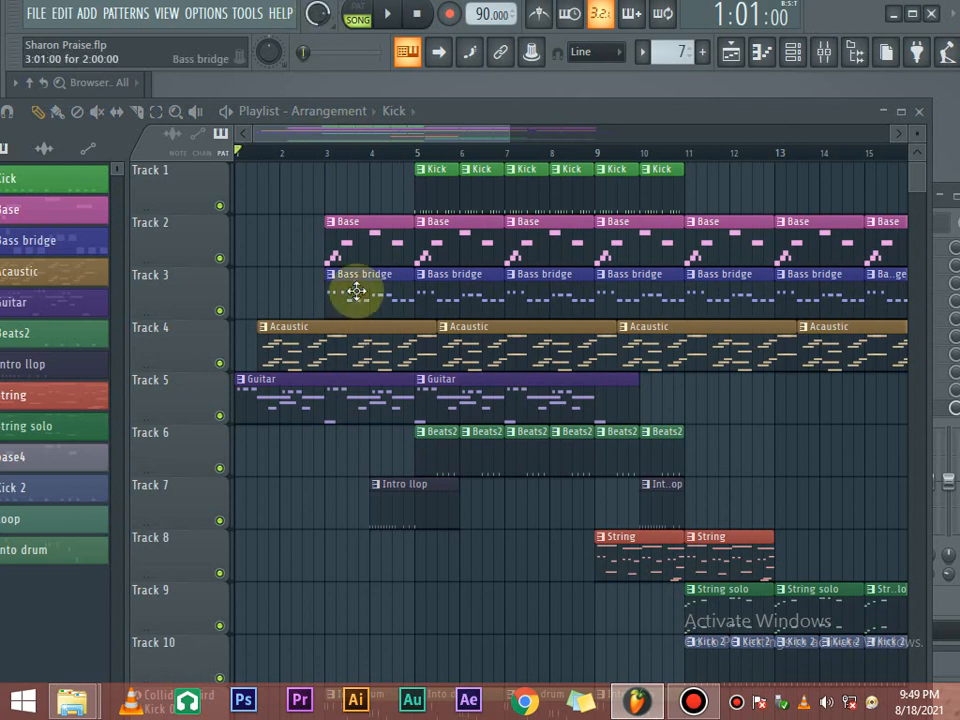
key(space)
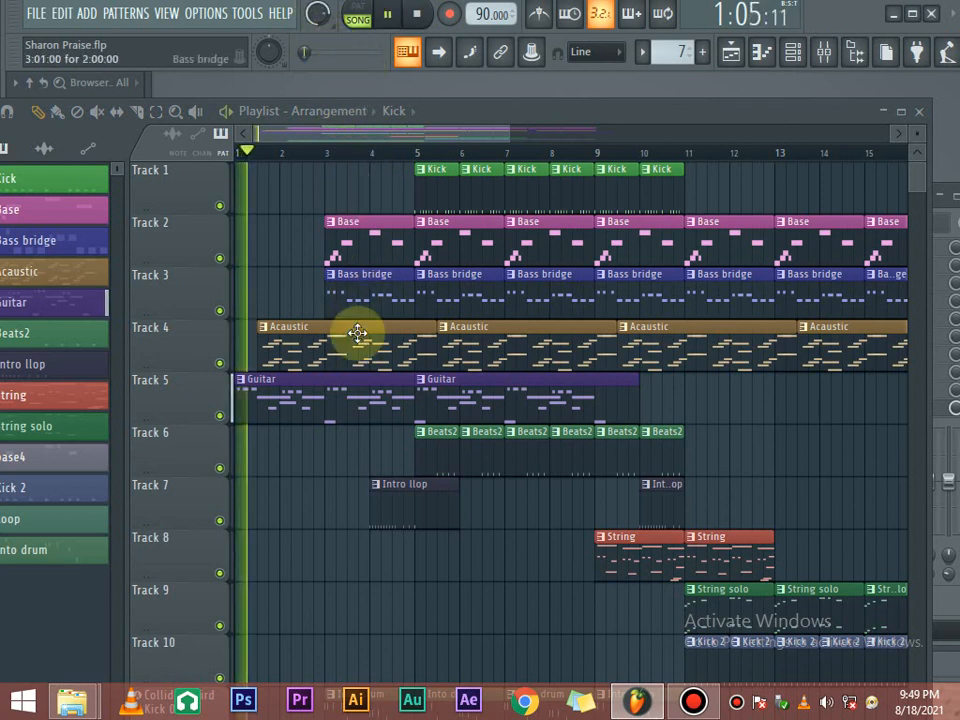
key(space)
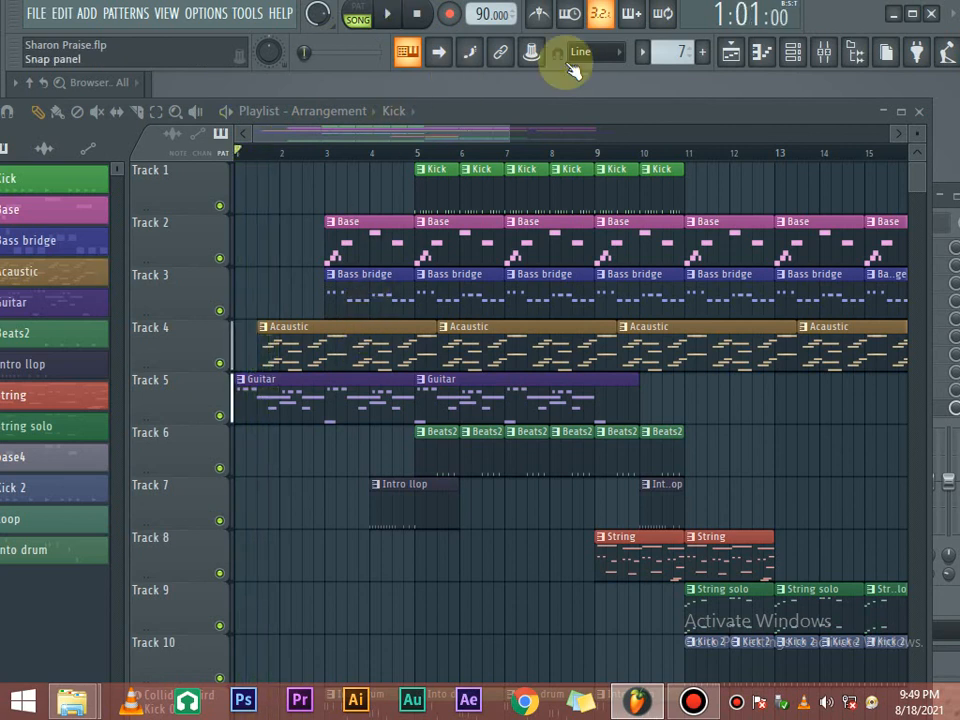
click(793, 50)
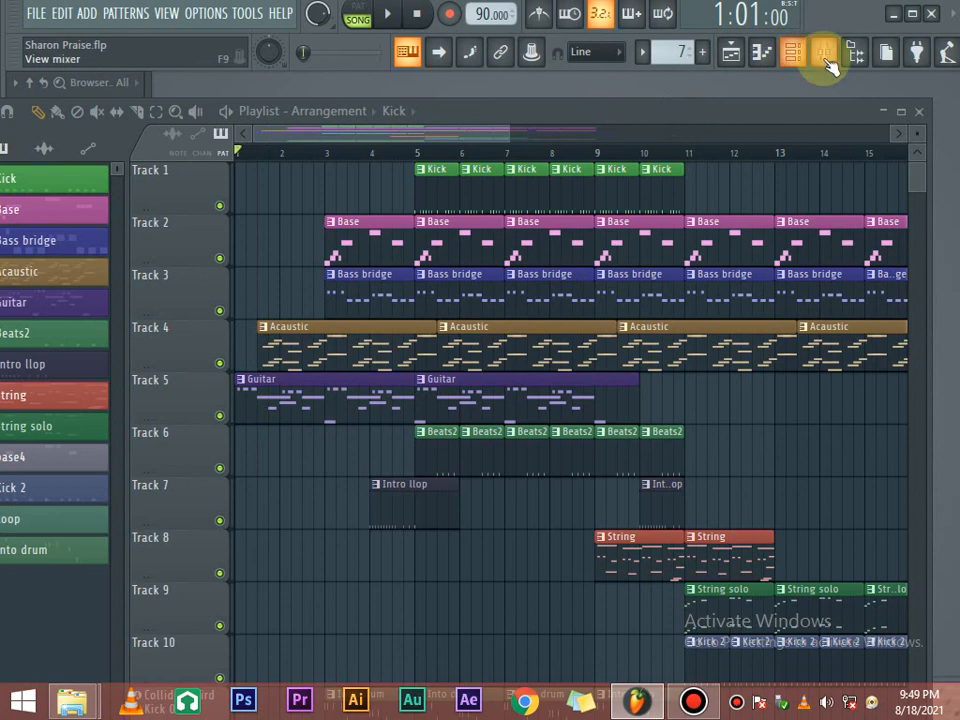
Pull down the FLS_Rim 02 fader on insert 9, audition the mix, then close the Mixer.
click(823, 58)
drag(471, 213, 557, 205)
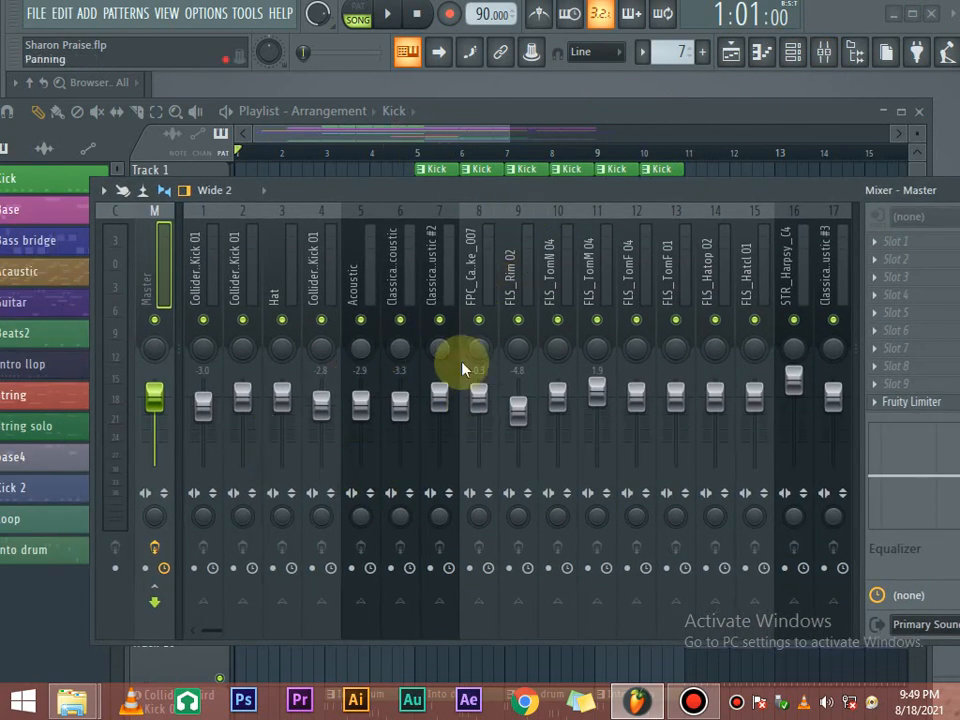
mouse_move(523, 417)
mouse_down()
mouse_move(523, 432)
mouse_move(518, 409)
mouse_up()
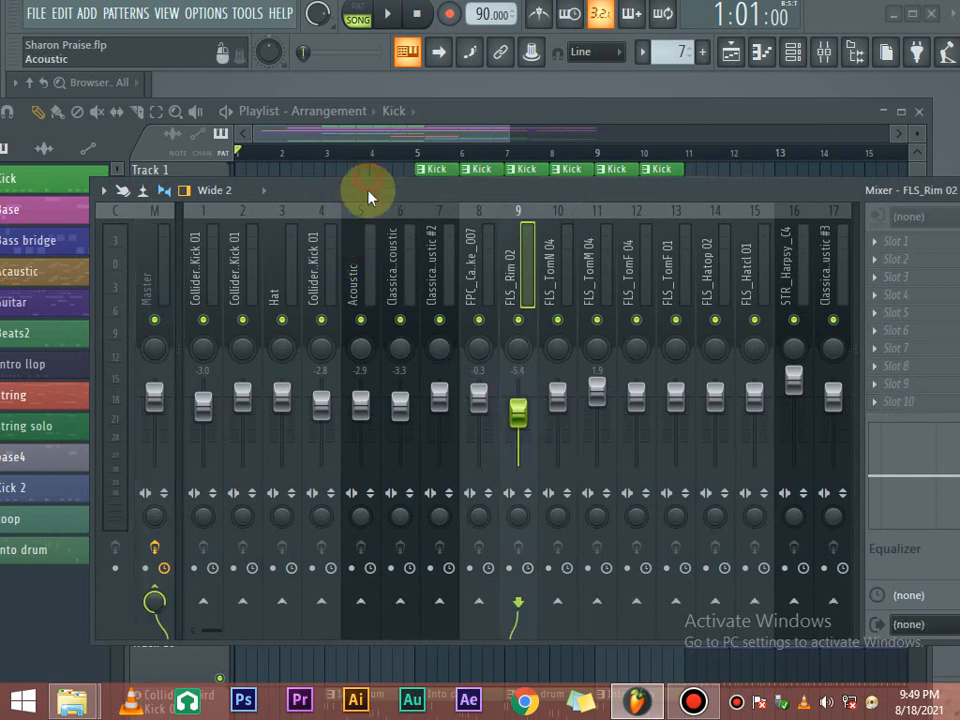
key(space)
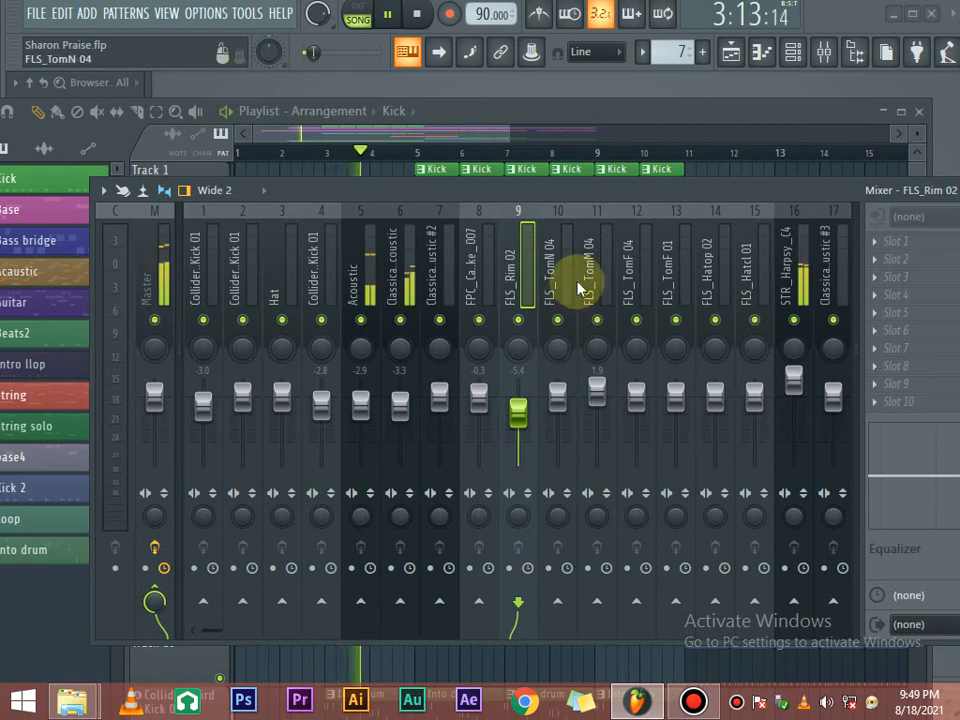
key(space)
drag(642, 191, 530, 200)
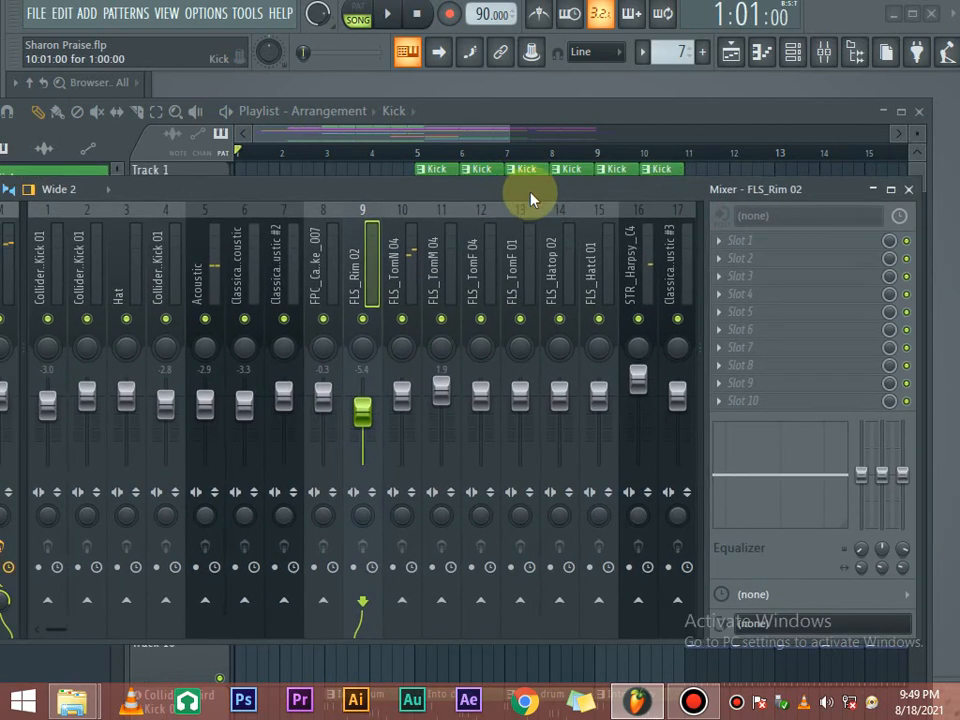
click(907, 190)
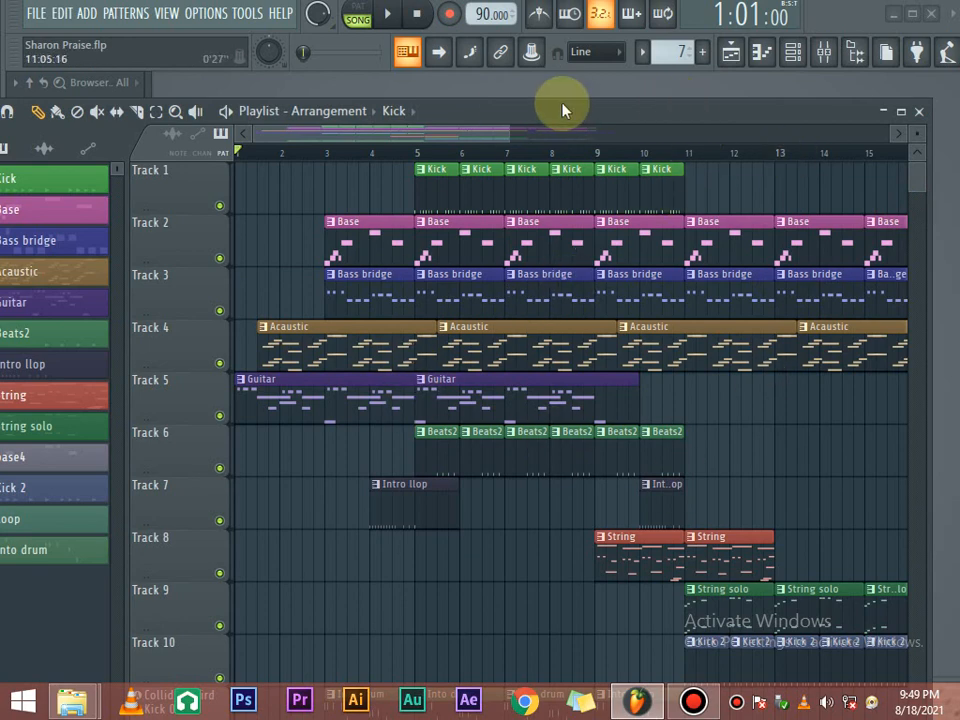
Zoom out the playlist, play from near bar 11, and bring Bandicam forward.
drag(506, 132, 658, 156)
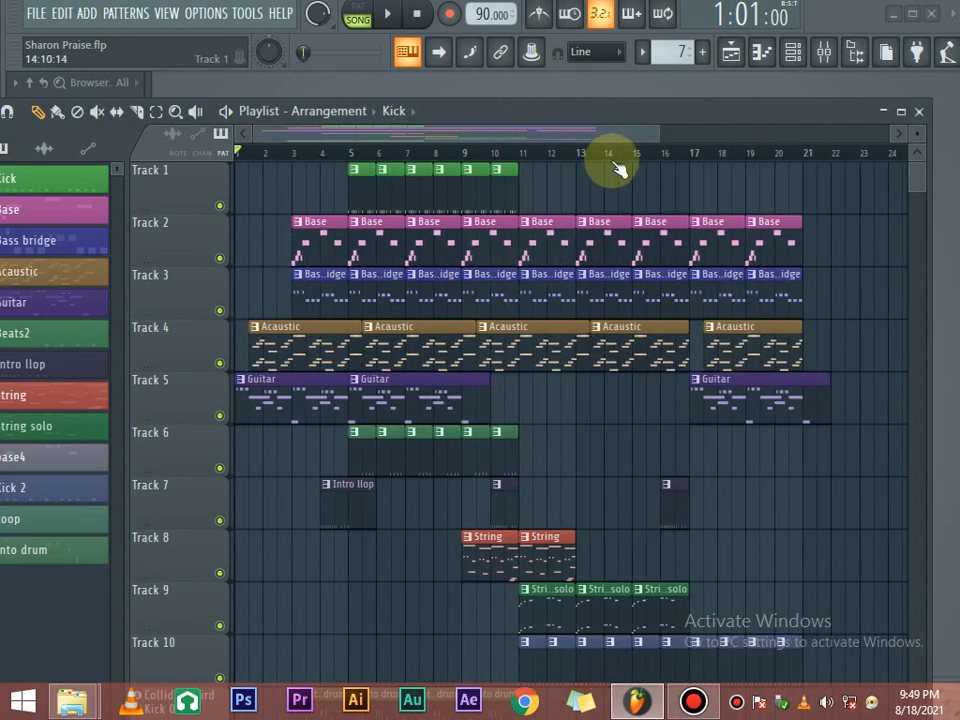
click(535, 154)
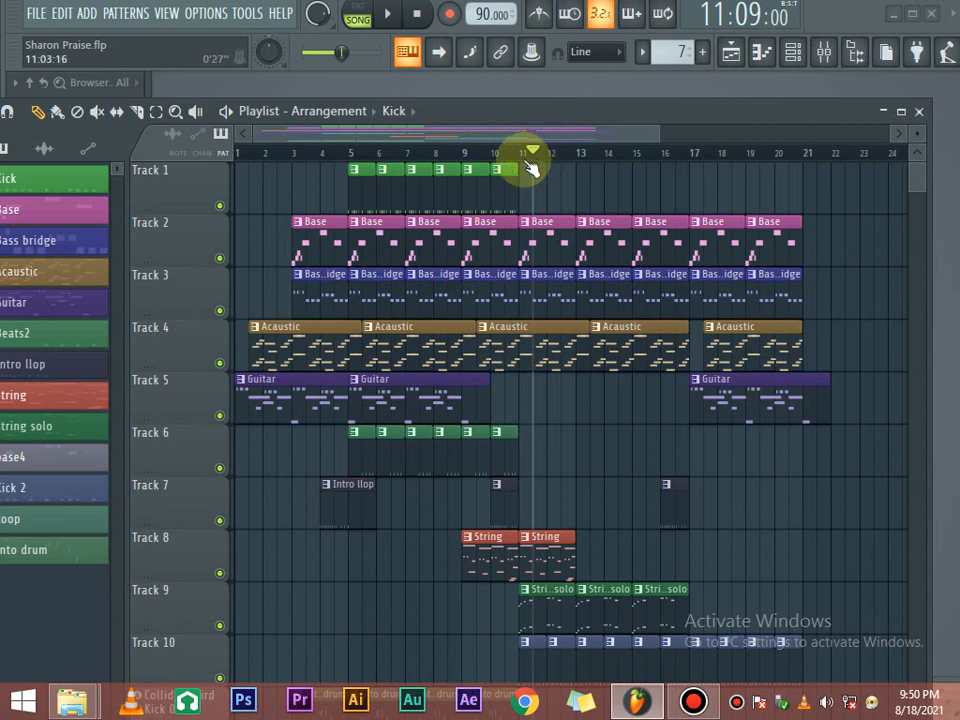
key(space)
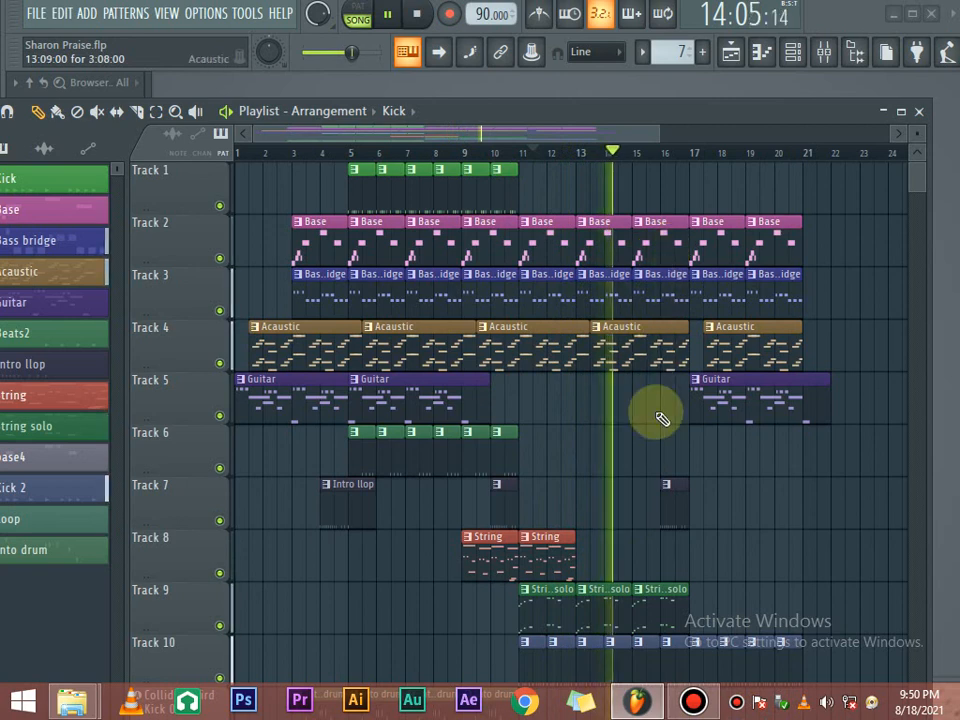
click(693, 700)
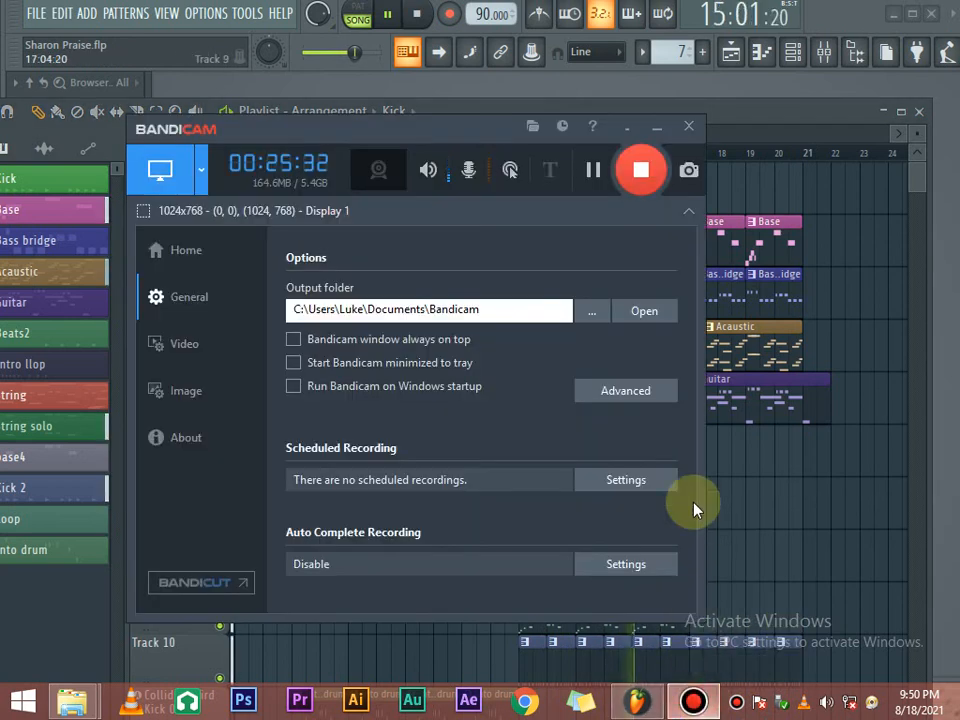